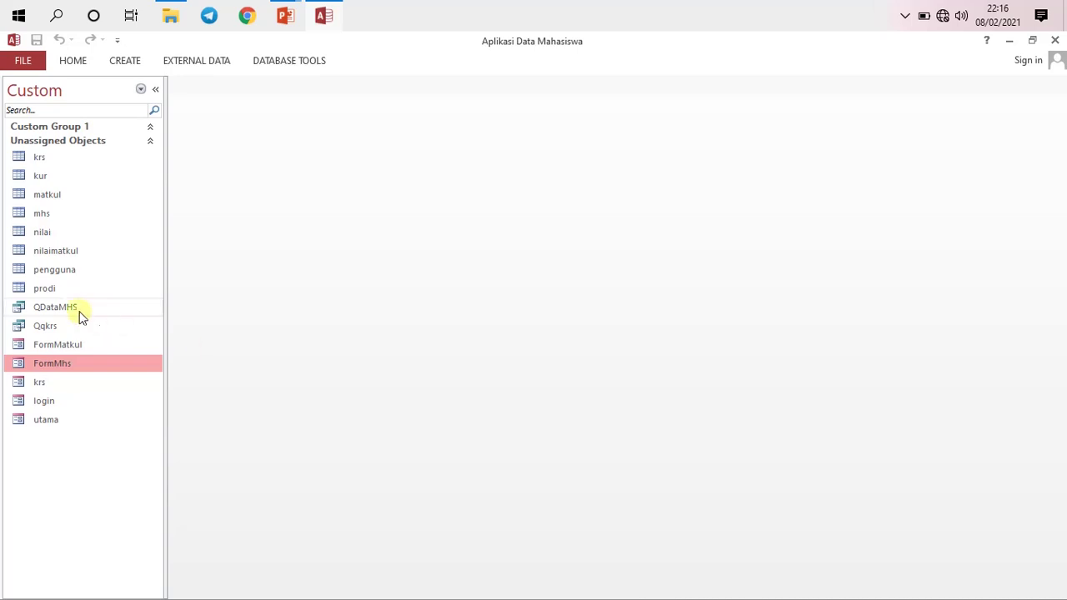
left_click(41, 268)
left_click(48, 252)
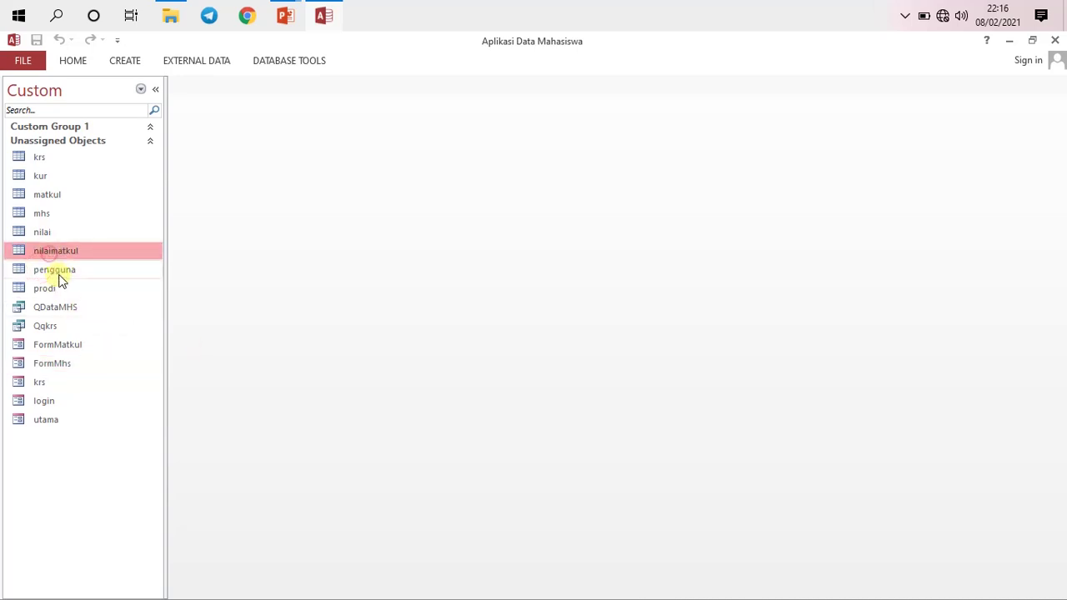
left_click(52, 270)
left_click(50, 251)
left_click(48, 232)
left_click(48, 215)
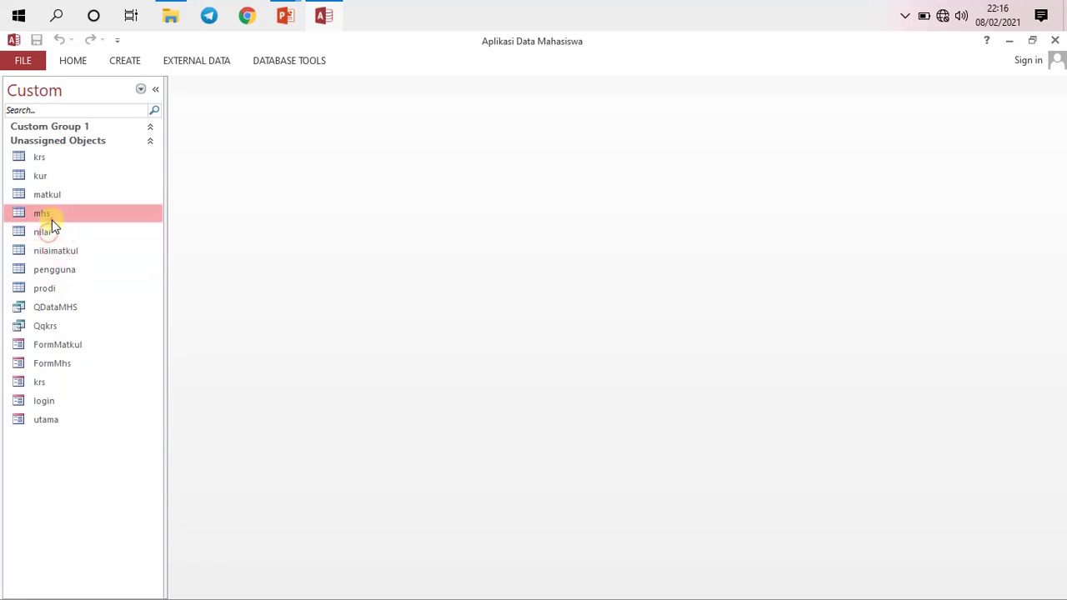
left_click(61, 195)
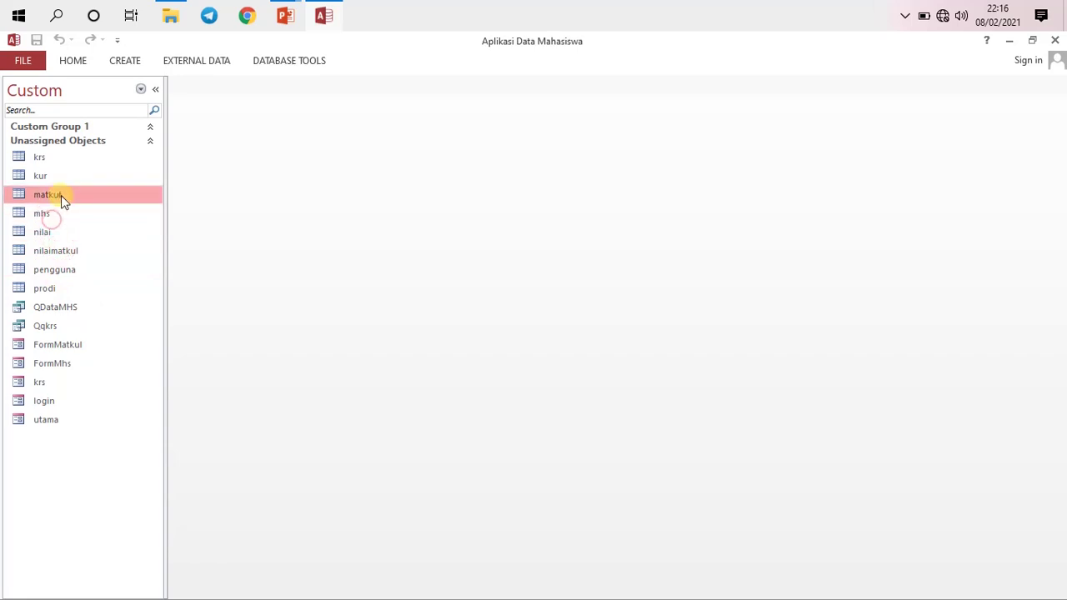
left_click(71, 310)
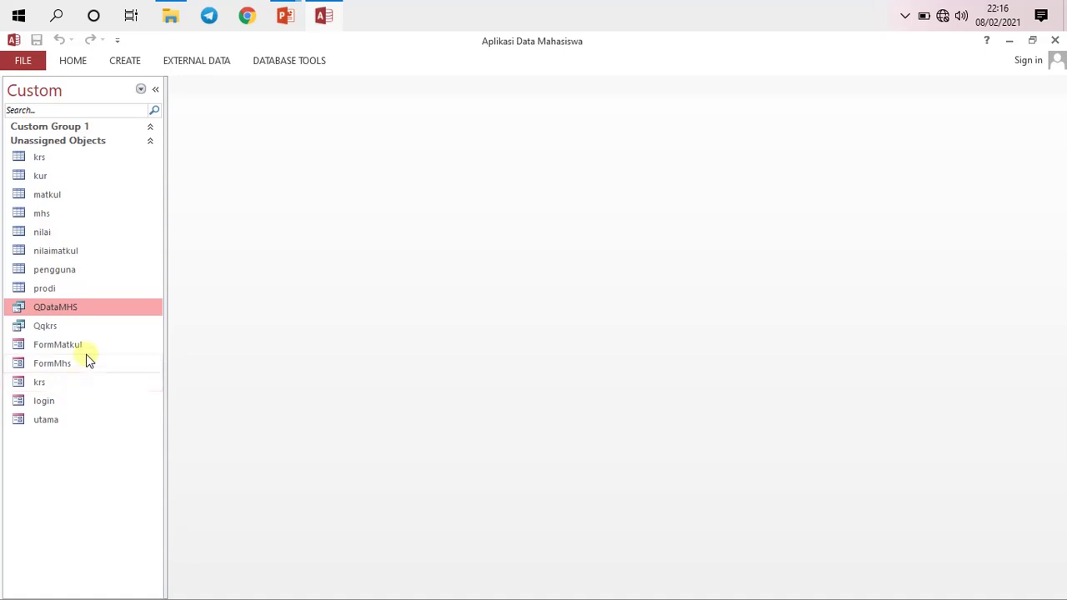
left_click(84, 327)
left_click(86, 313)
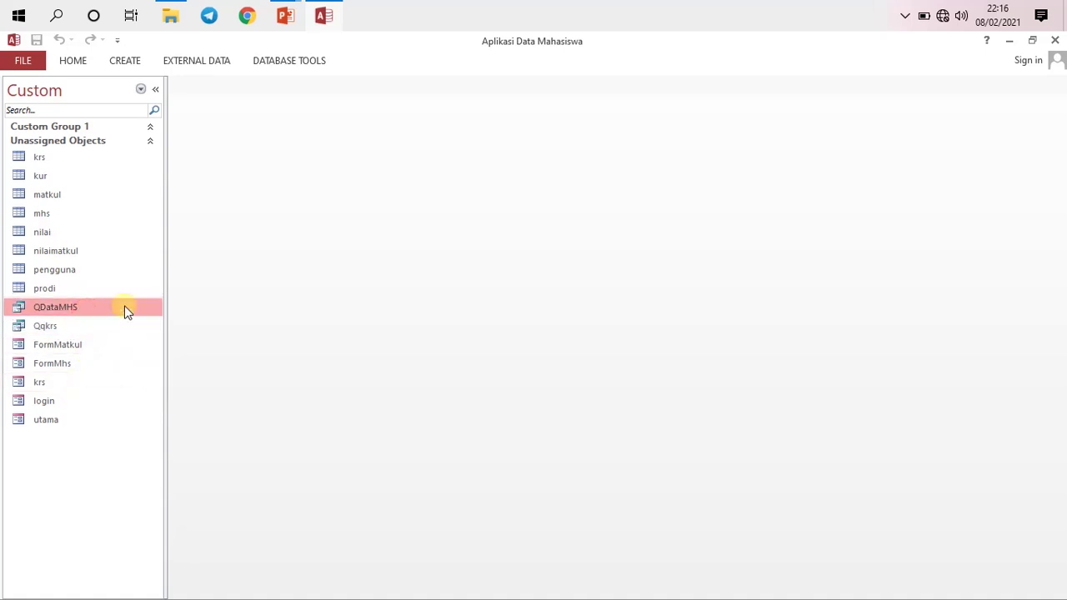
left_click(85, 289)
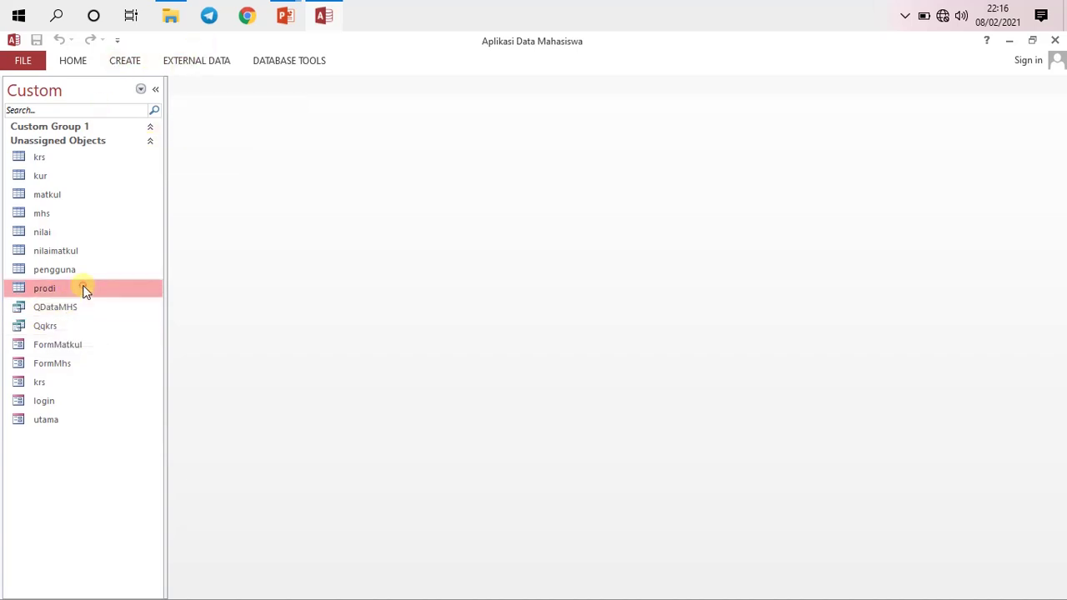
left_click(86, 306)
left_click(92, 324)
Create a new report based on the QDataMHS query.
left_click(85, 308)
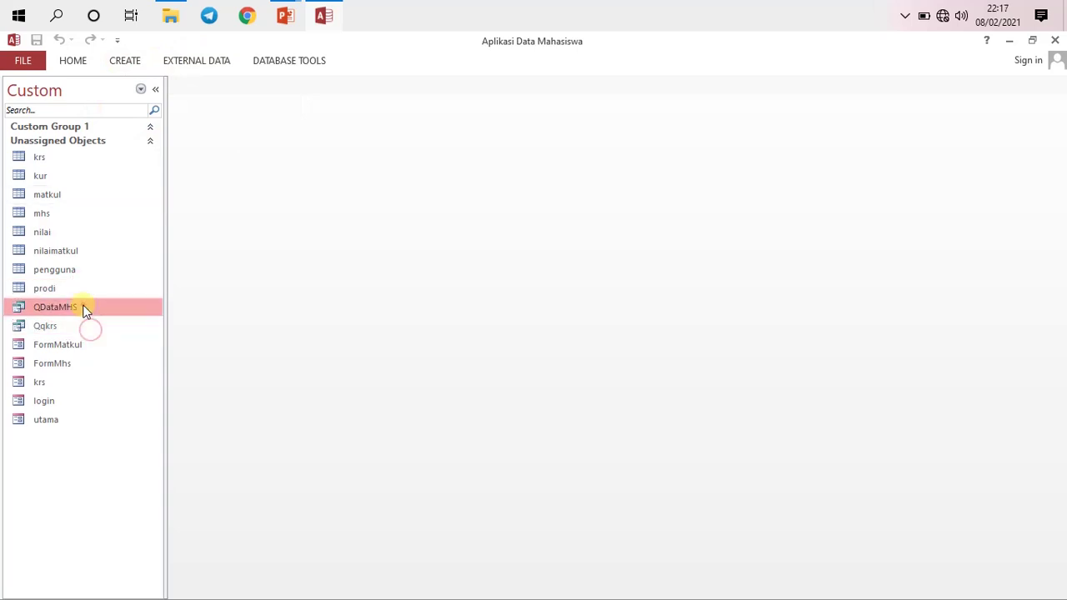
left_click(122, 62)
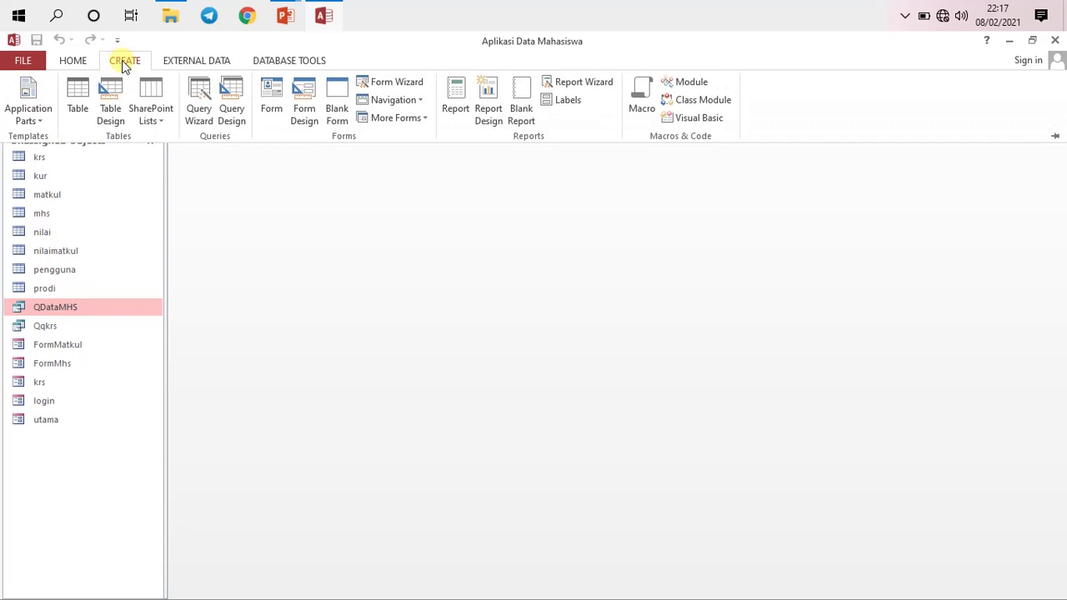
left_click(454, 106)
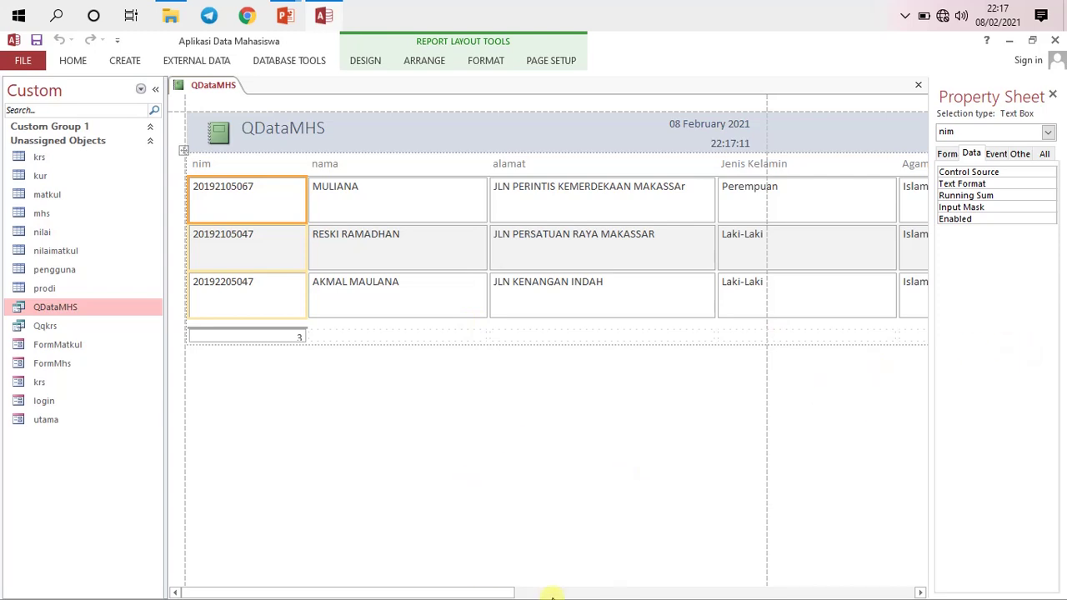
Look over all the columns of the new report, and switch it to Design View.
left_click_drag(469, 593, 957, 593)
left_click_drag(888, 597, 731, 597)
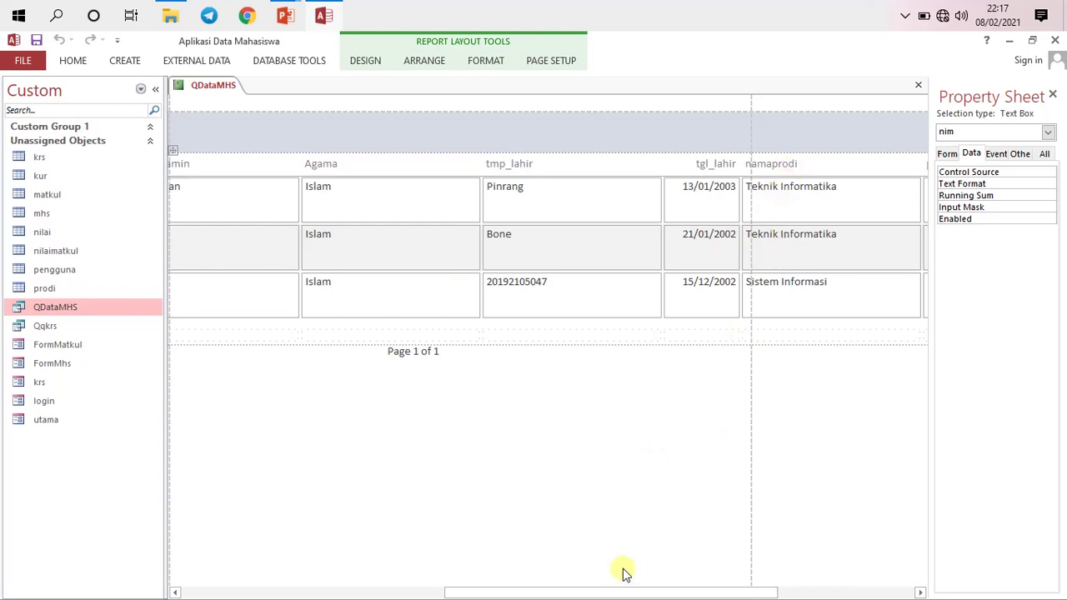
left_click_drag(605, 594, 514, 597)
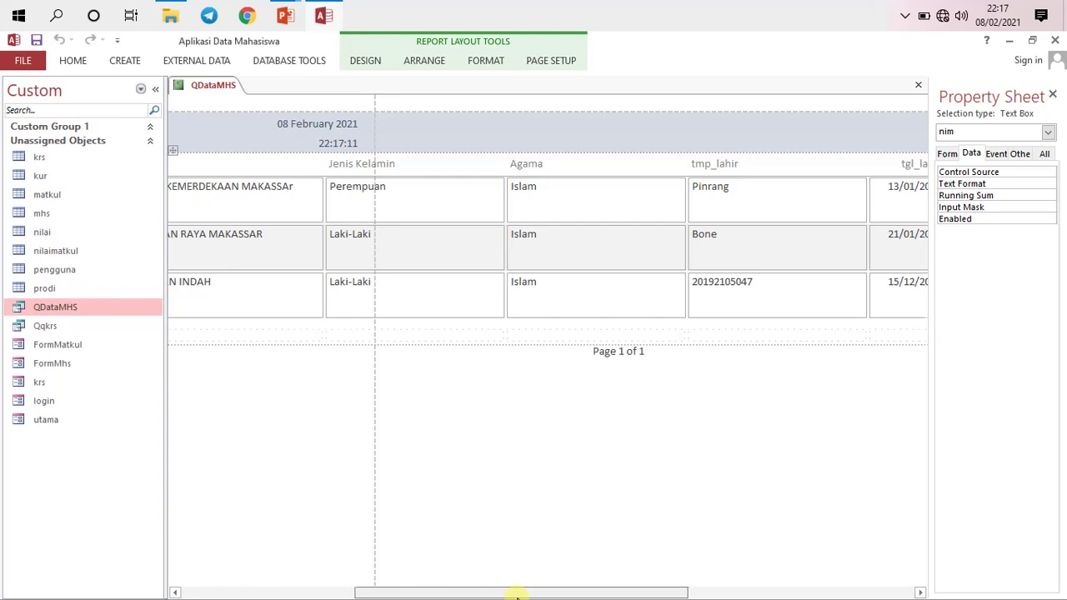
left_click_drag(517, 597, 518, 596)
left_click_drag(601, 597, 443, 595)
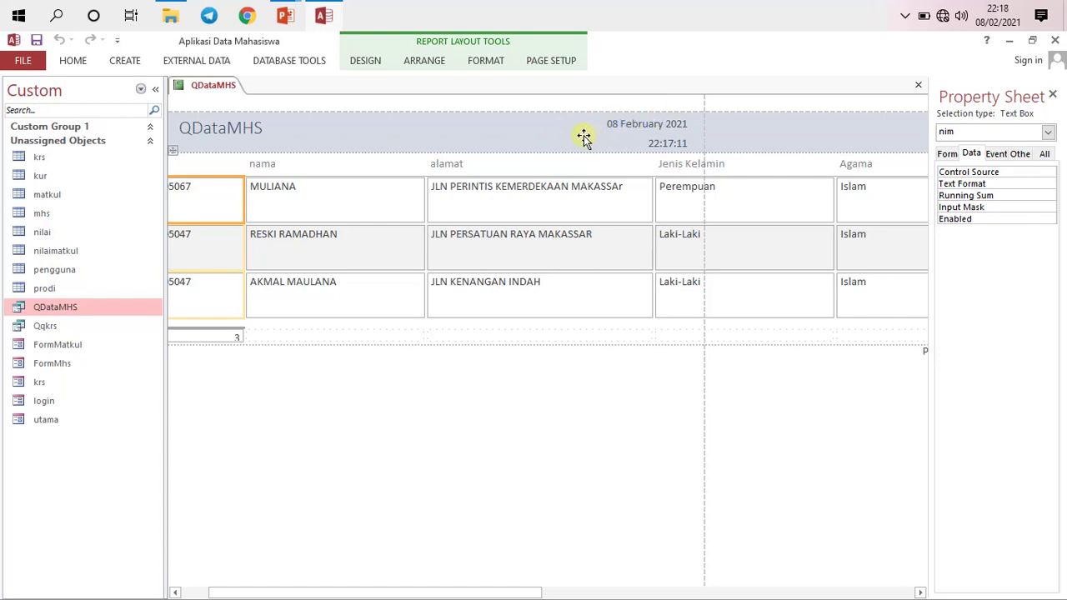
right_click(209, 84)
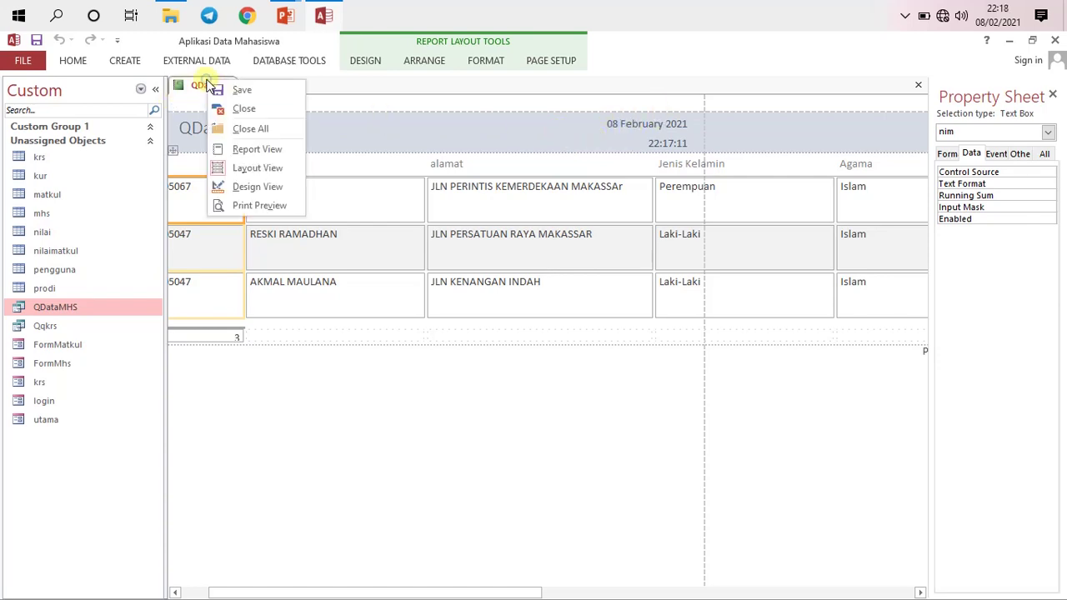
left_click(264, 194)
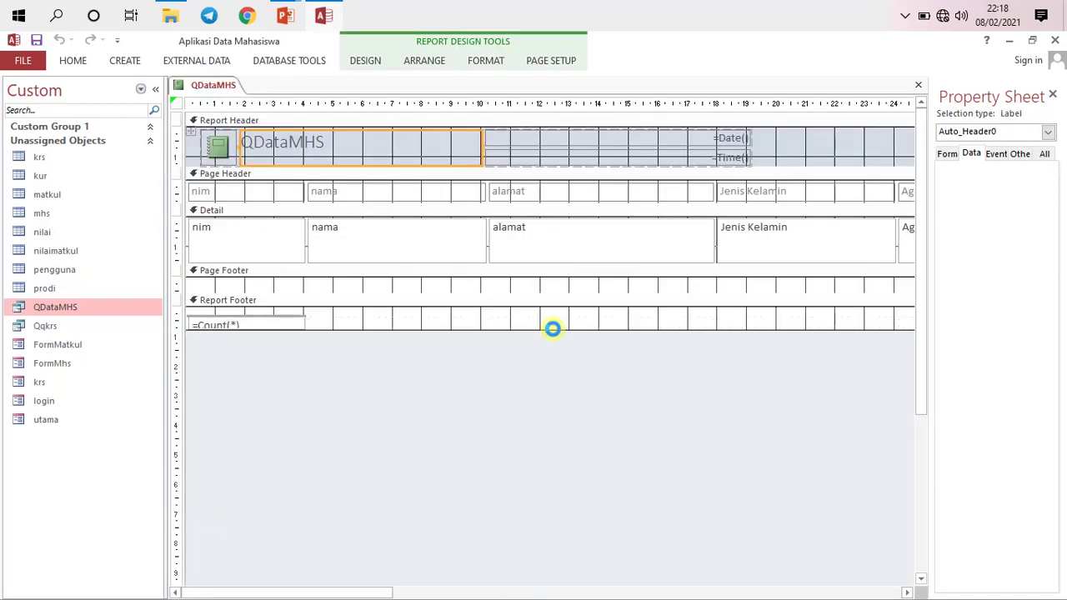
Delete the default logo from the report header and insert the BACKGROUD MK TAK gallery image at the header's left edge.
left_click(218, 146)
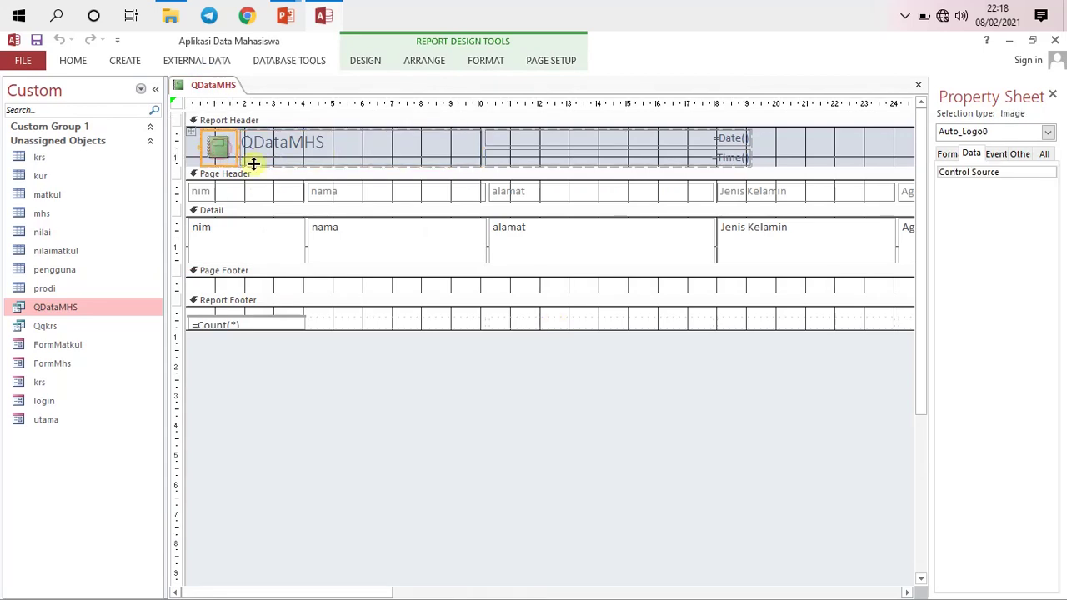
key("Delete")
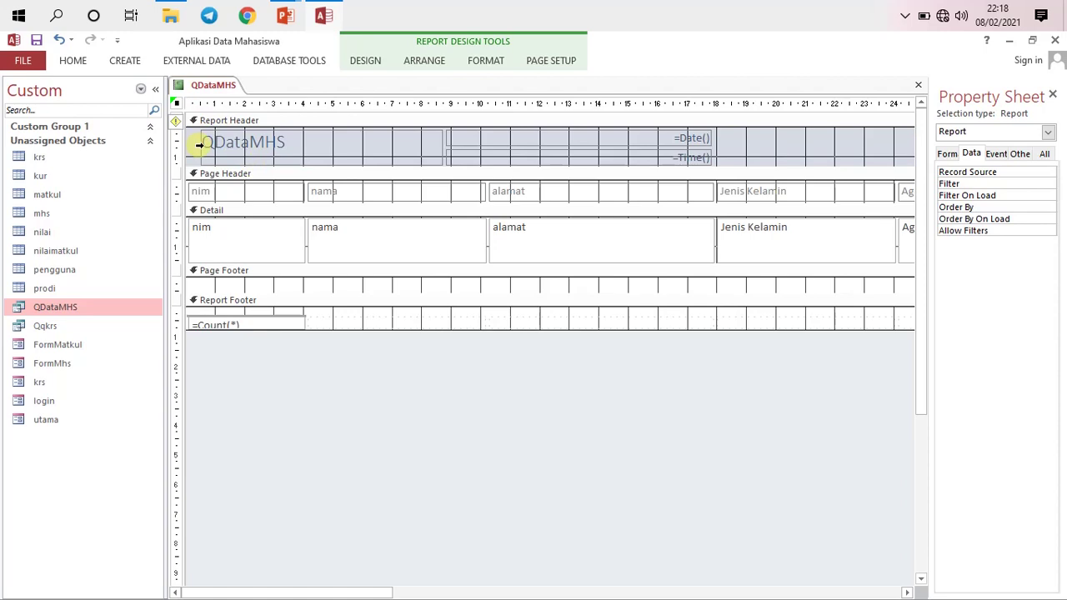
left_click(369, 65)
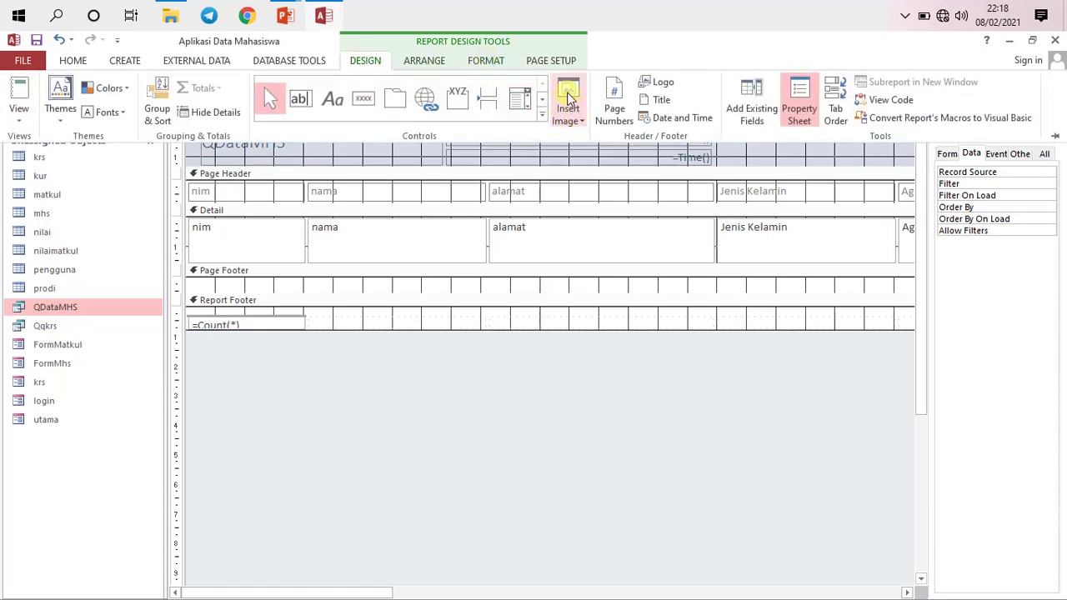
left_click(568, 109)
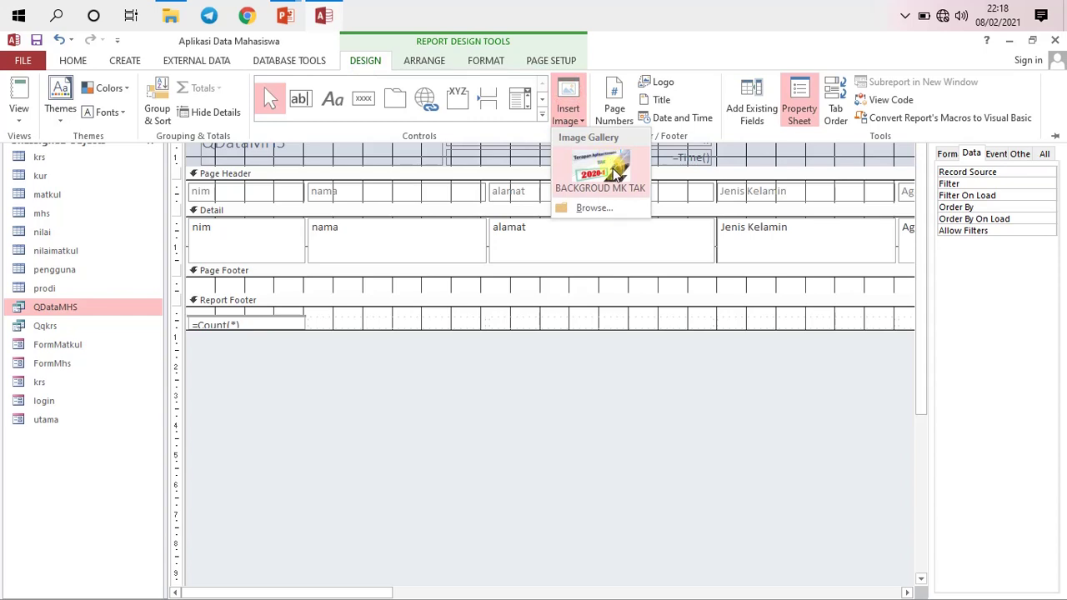
left_click(614, 172)
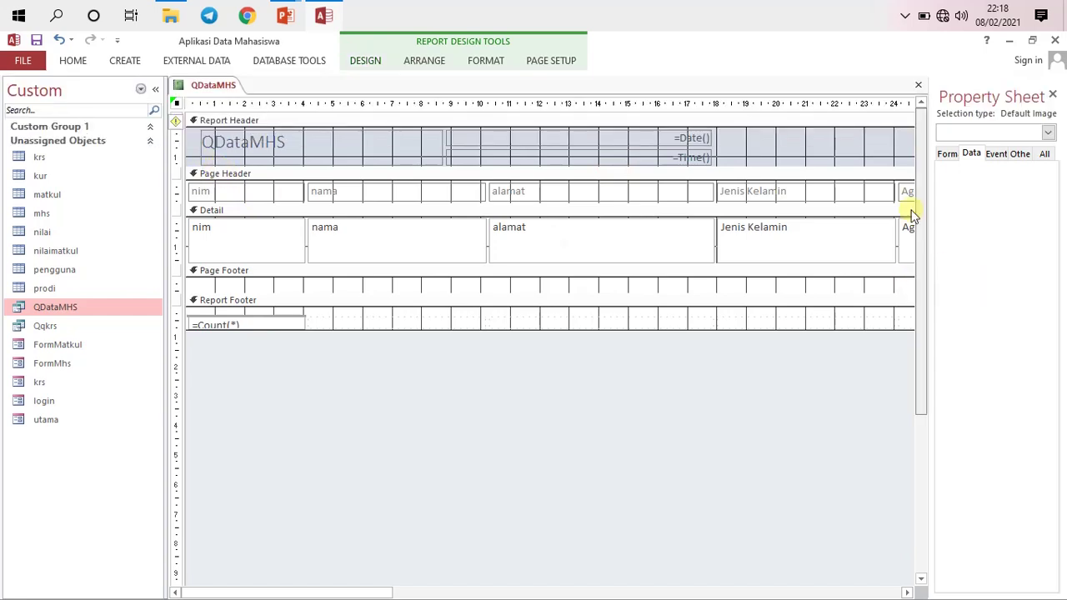
left_click(190, 137)
Remove the layout from the report header's title, date and time controls and move them right to make room for the image.
left_click(237, 162)
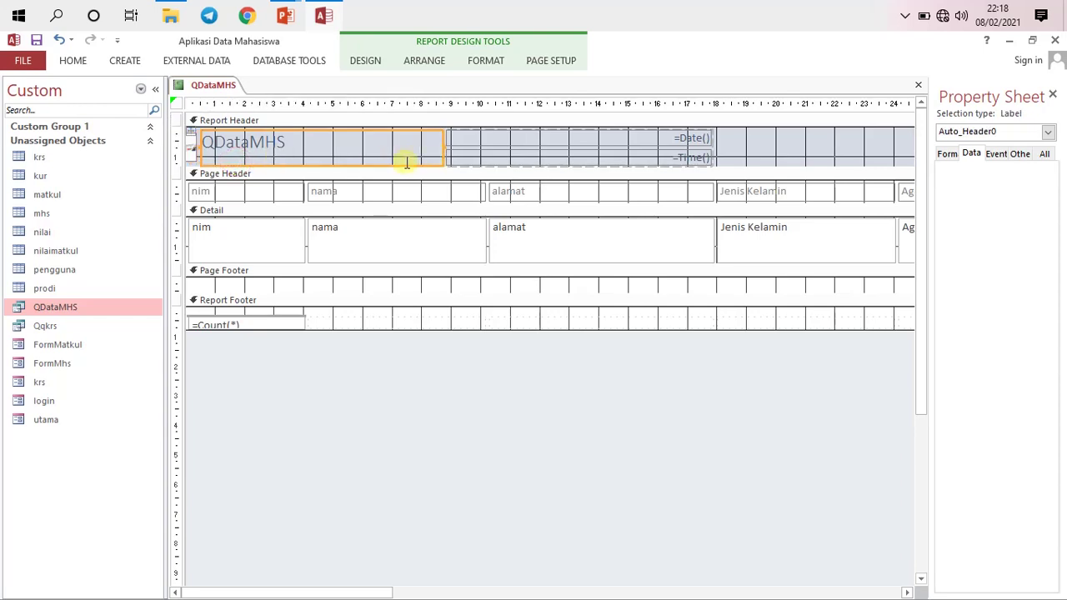
left_click_drag(193, 127, 718, 162)
left_click(414, 65)
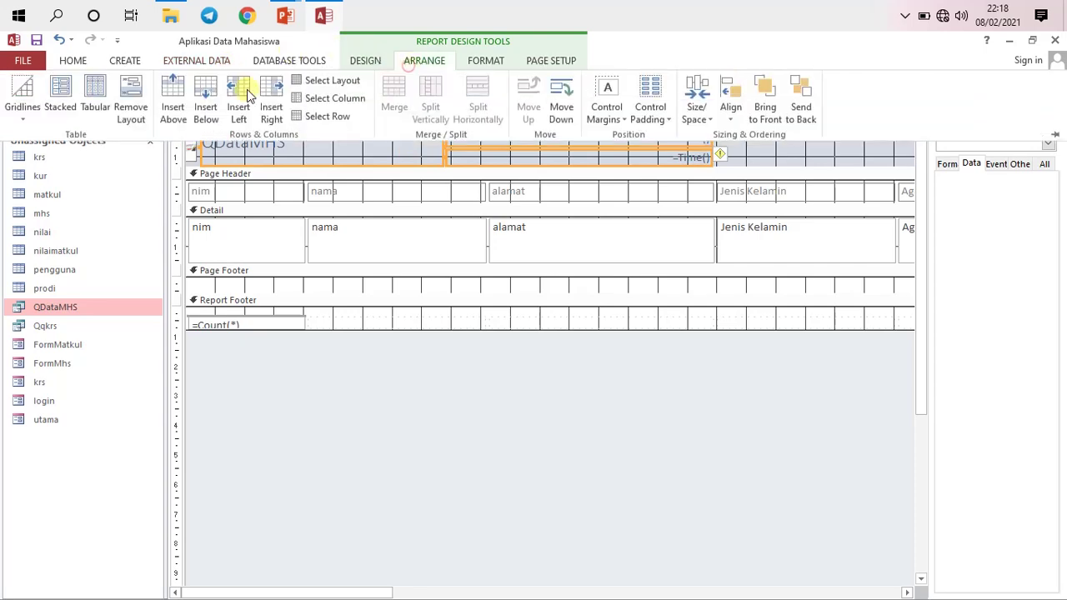
left_click(373, 178)
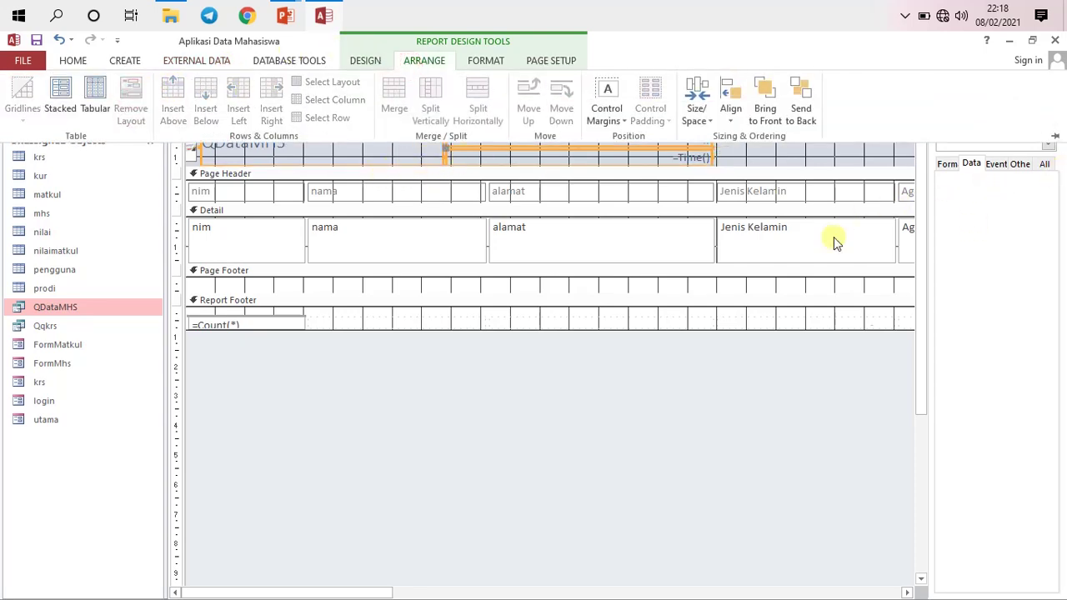
left_click(446, 162)
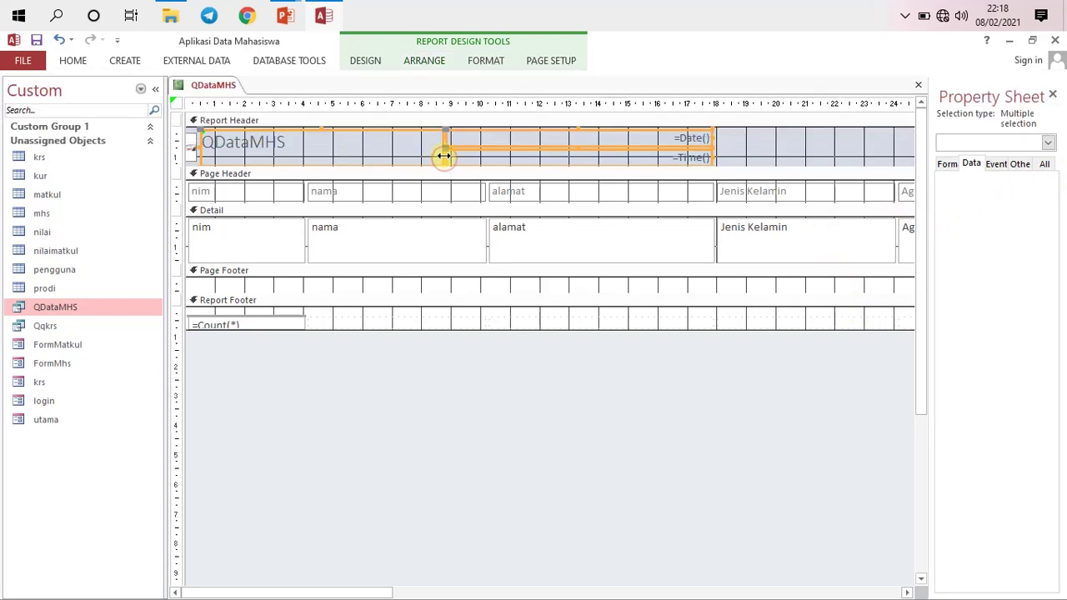
left_click_drag(426, 132, 462, 134)
Enlarge the header image and fit it into the space between the header's left edge and the report title.
left_click(192, 145)
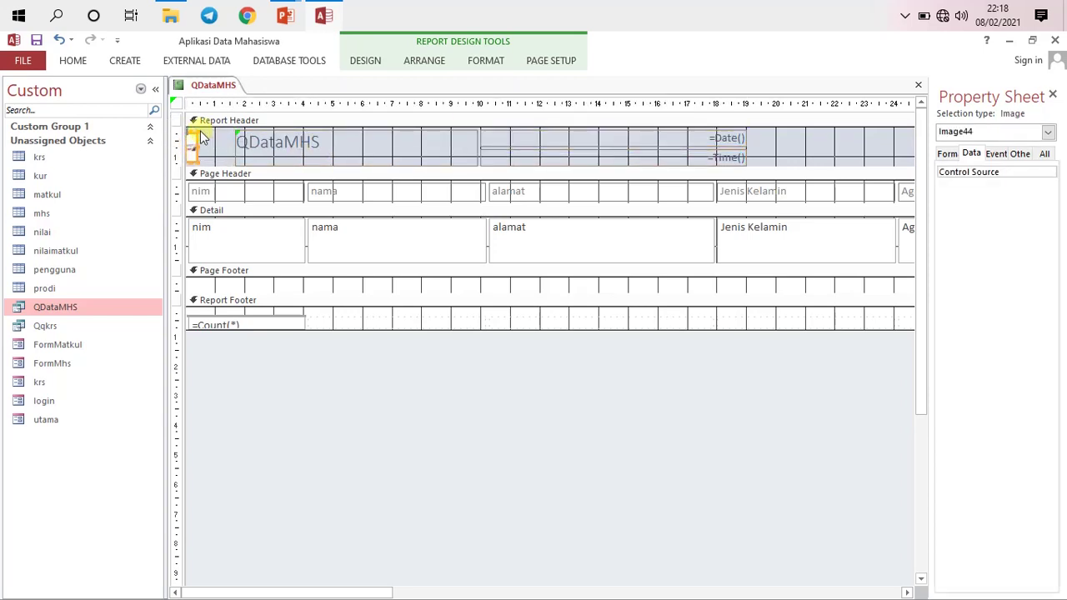
left_click_drag(199, 132, 213, 134)
left_click_drag(204, 141, 233, 168)
left_click(224, 158)
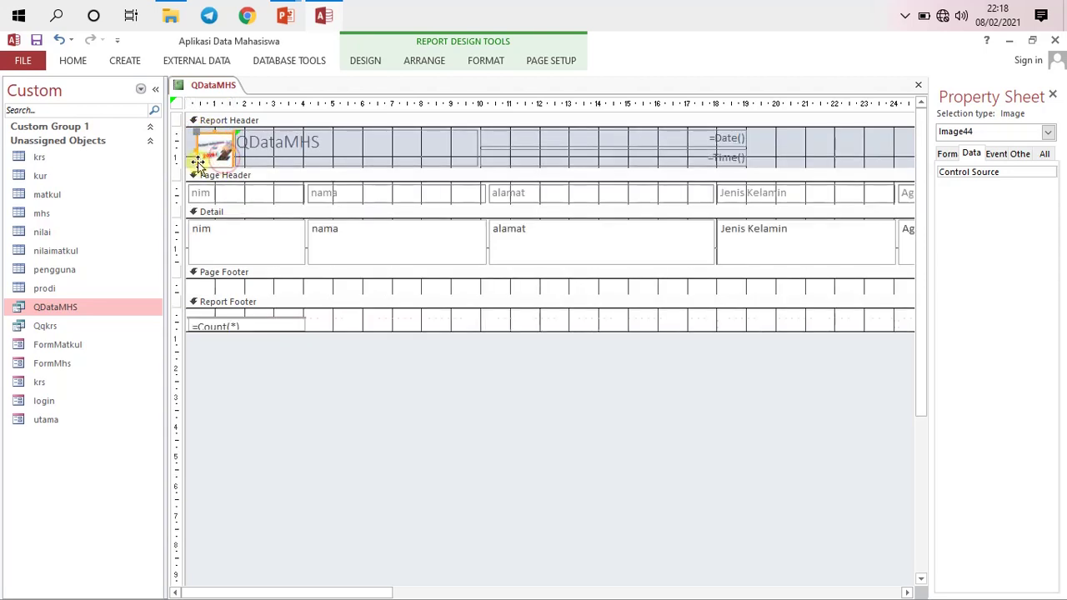
left_click(197, 135)
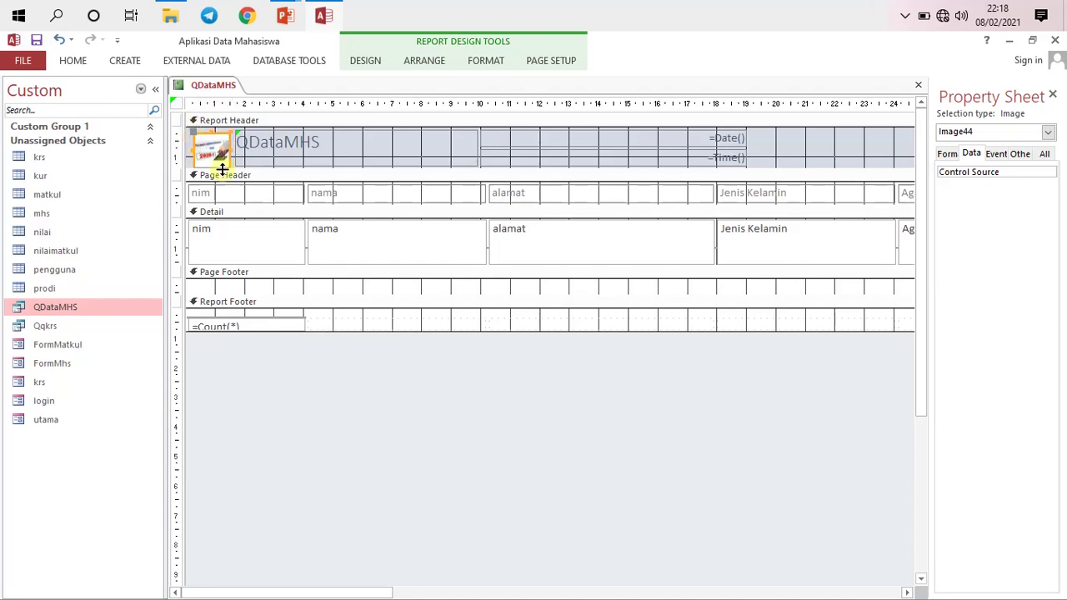
mouse_move(227, 155)
left_mouse_down()
mouse_move(209, 143)
mouse_move(234, 163)
left_mouse_up()
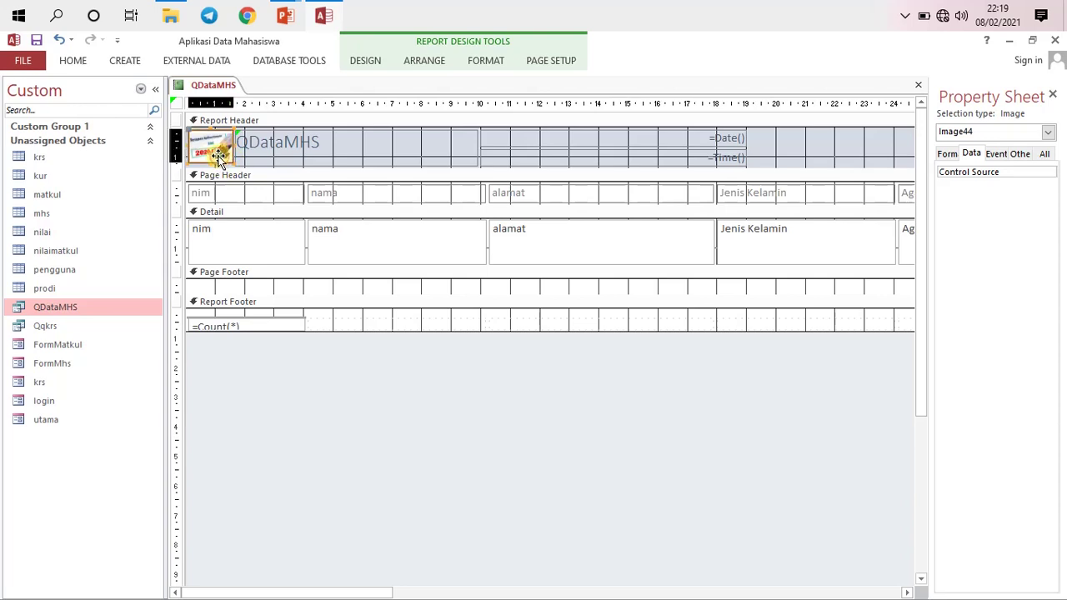
Change the report title to "Daftar Biodata Mahasiwa".
left_click(301, 147)
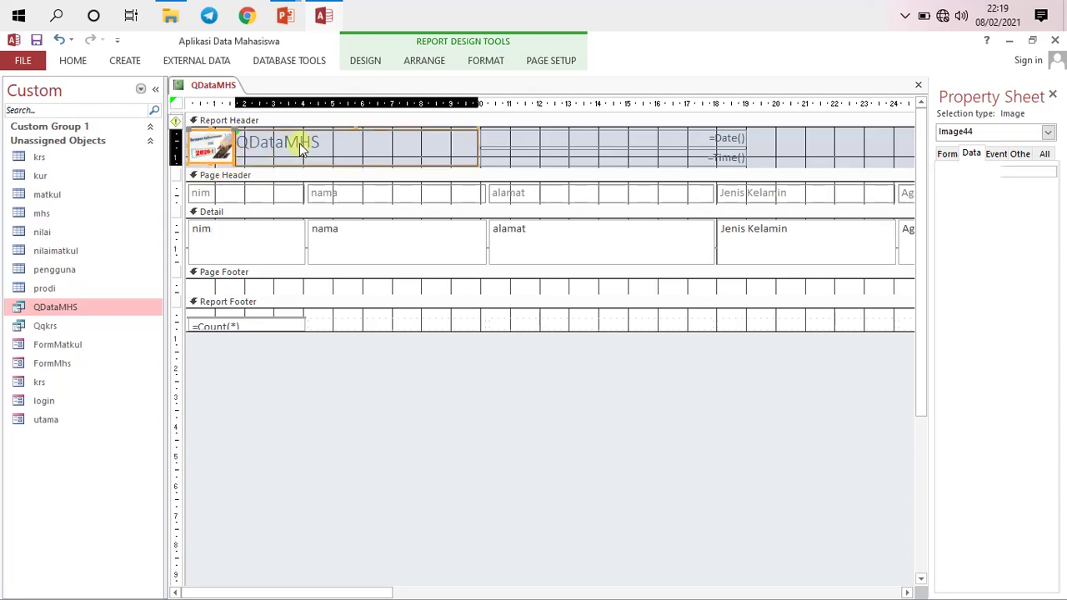
left_click(300, 143)
left_click_drag(327, 135, 234, 140)
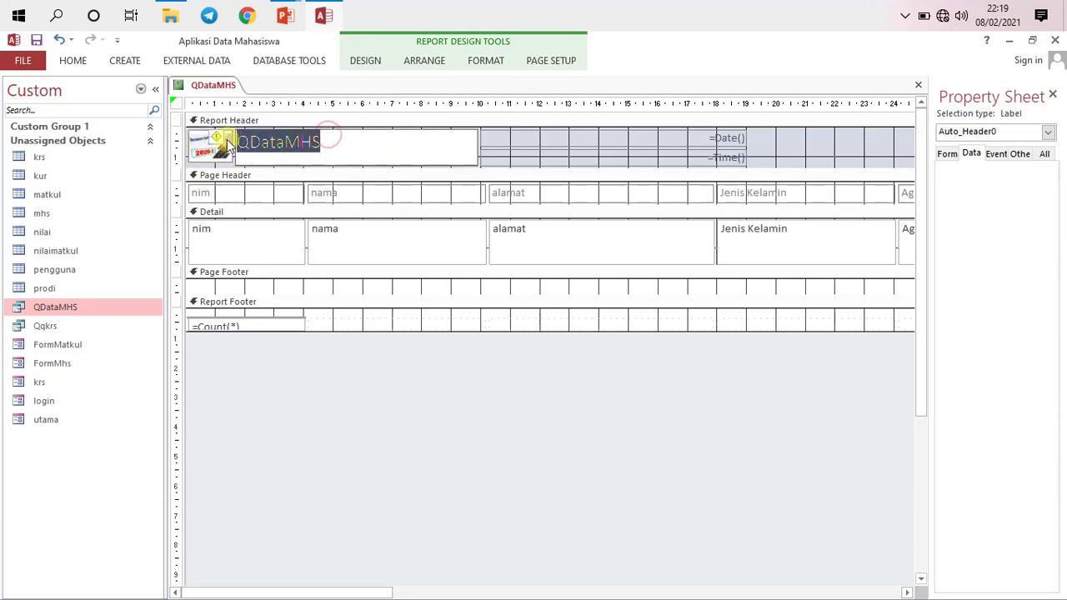
type("Daftar Bi")
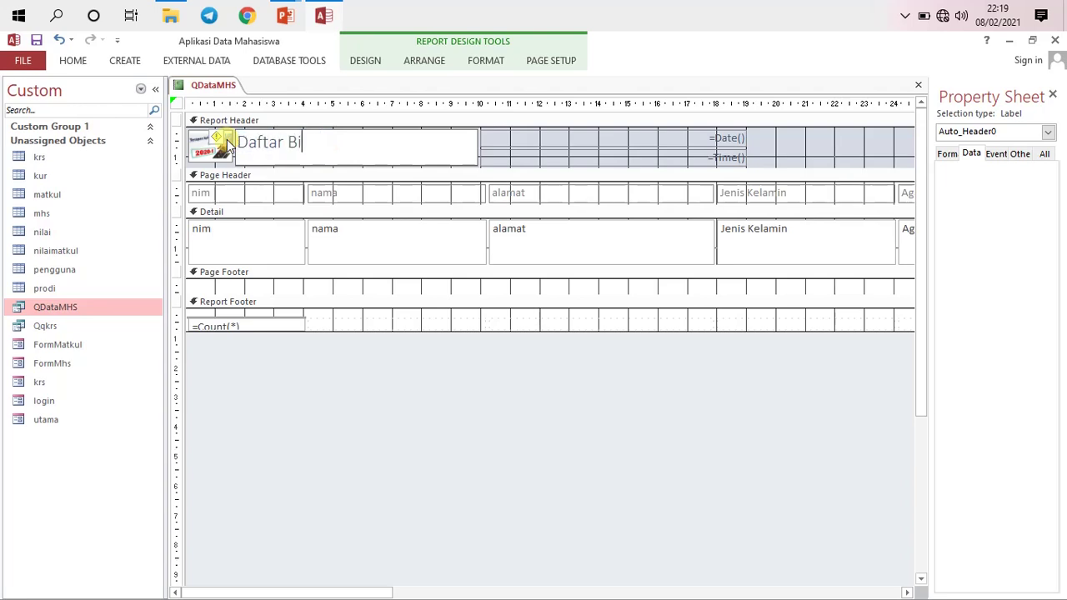
type("odata Mahasiswa")
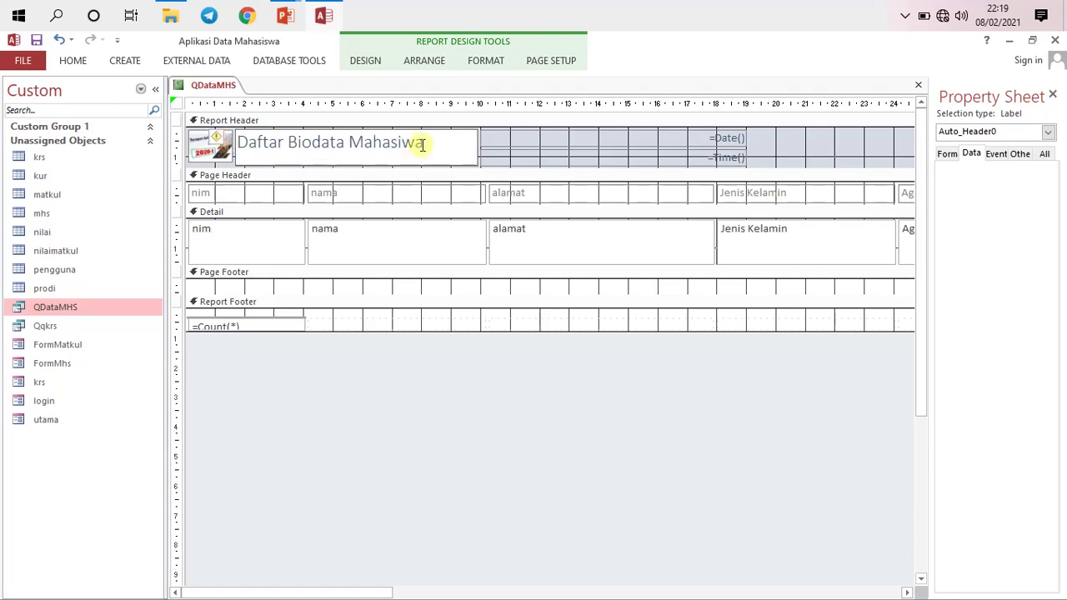
left_click(512, 155)
Format the report title in black, bold text.
left_click(440, 158)
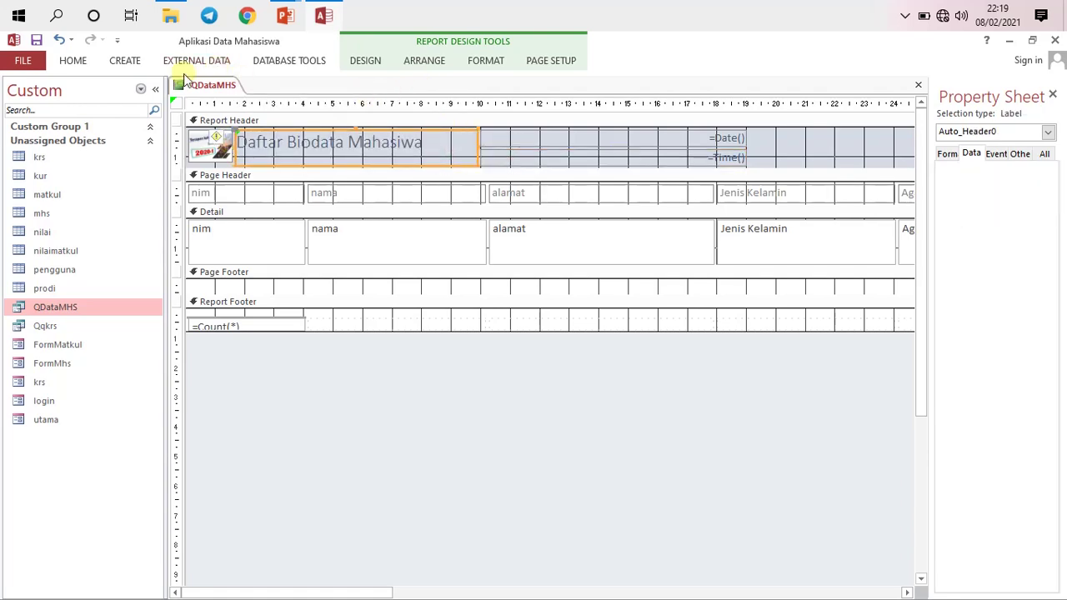
left_click(73, 60)
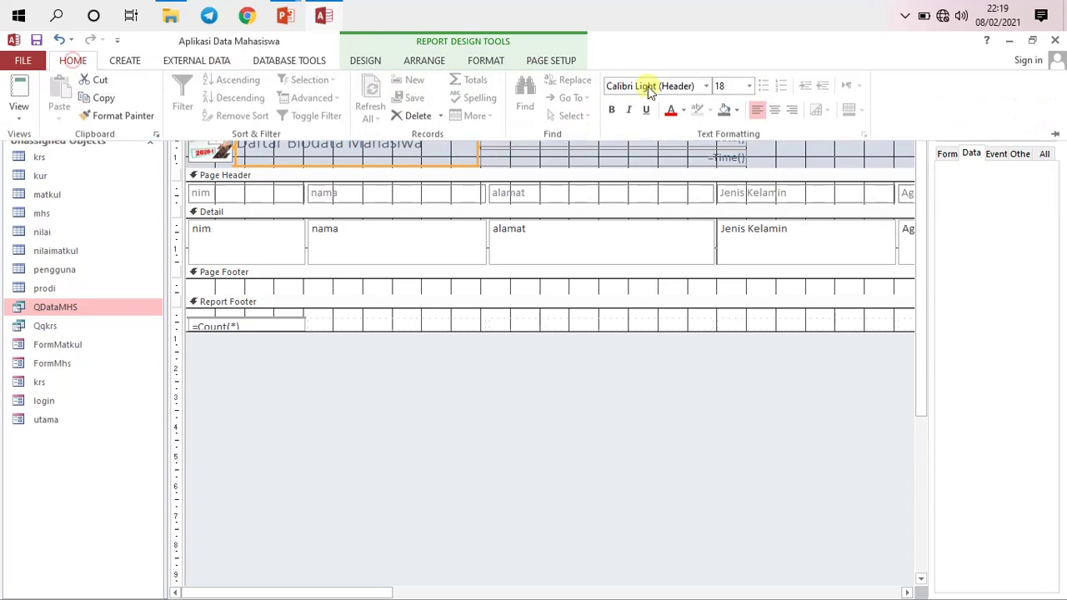
left_click(684, 114)
left_click(693, 133)
left_click(613, 111)
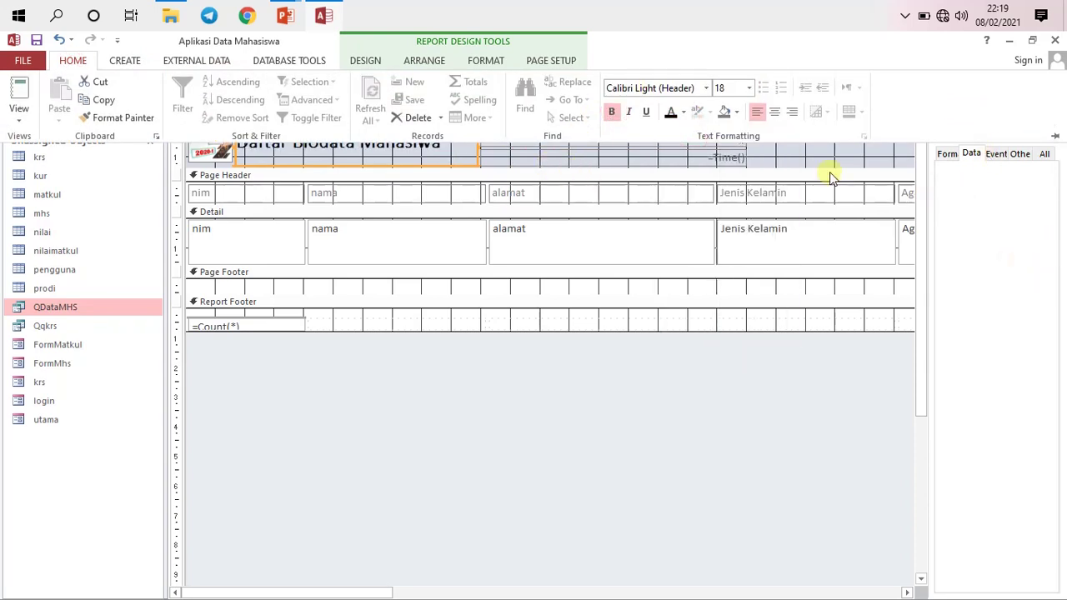
left_click(927, 375)
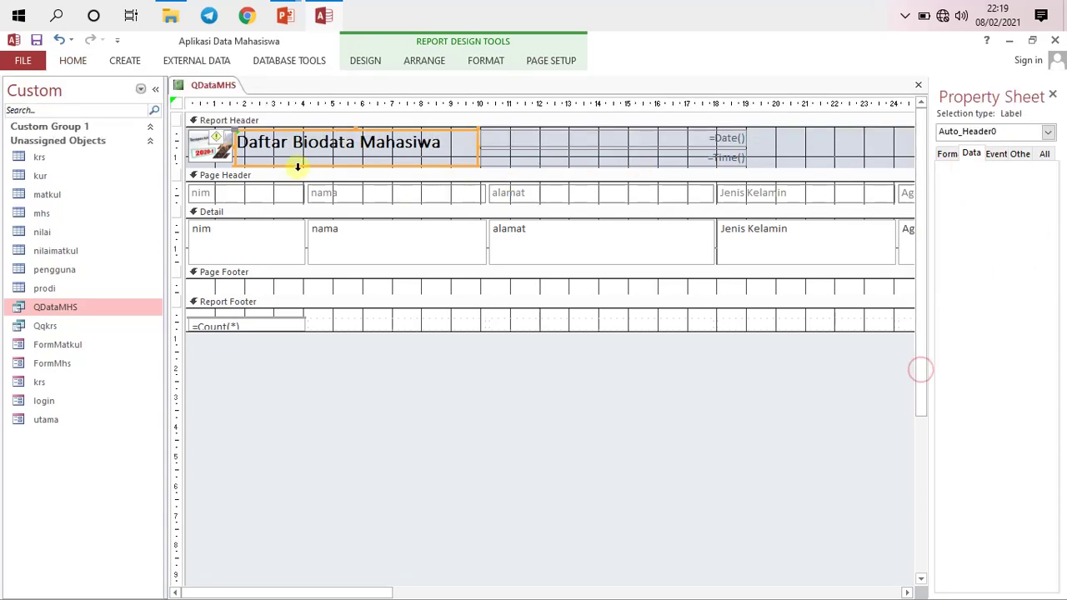
Set the font size of the report title to 20.
left_click(75, 61)
left_click(749, 87)
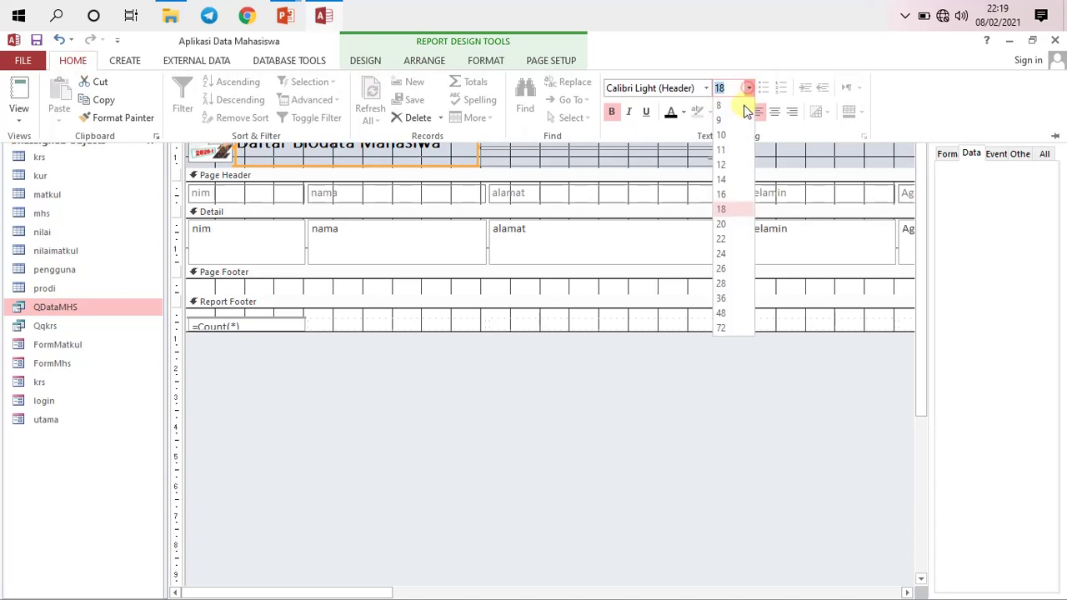
left_click(732, 225)
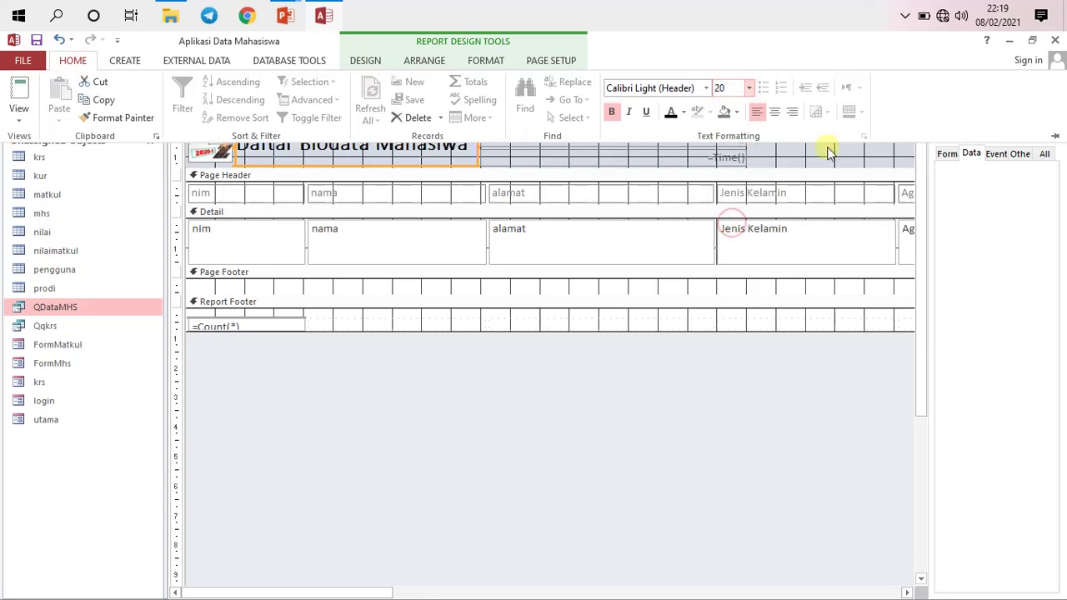
left_click(923, 154)
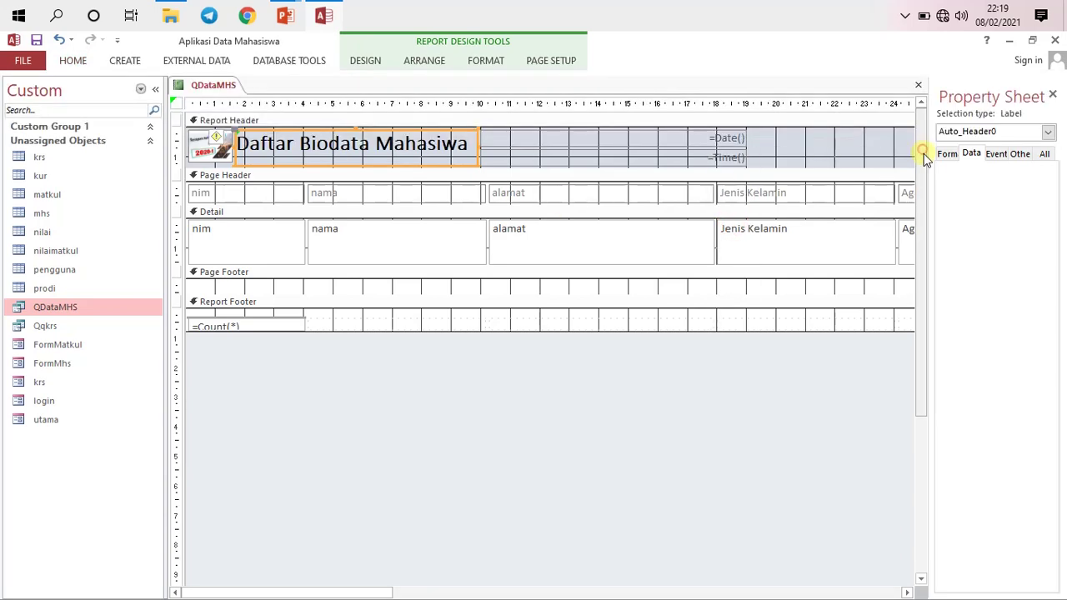
left_click(548, 140)
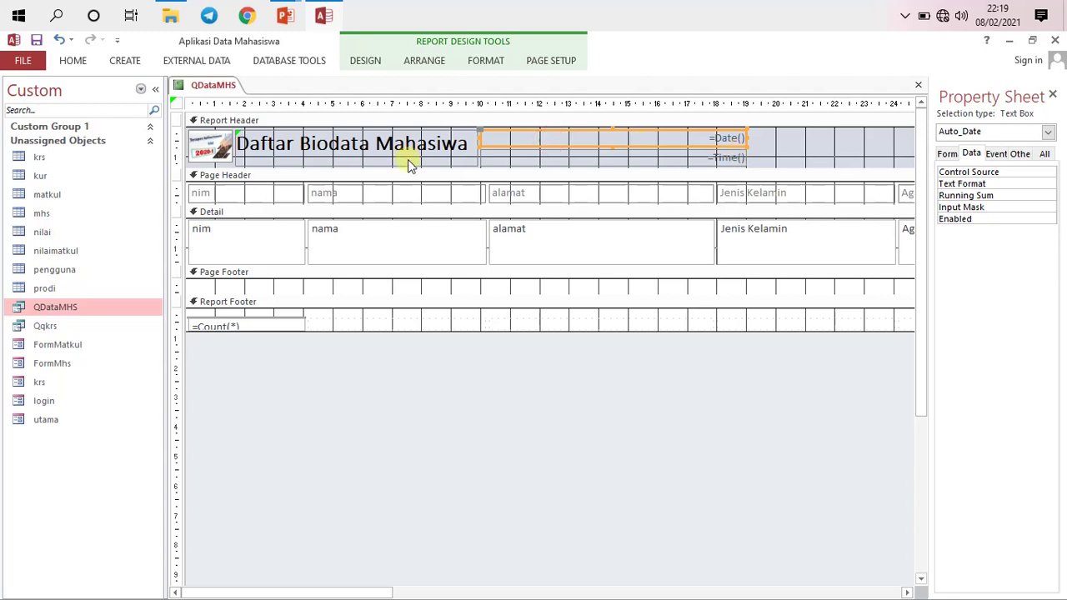
Preview the report for printing and set its page to Legal 8.5"x14" paper in landscape orientation.
right_click(208, 86)
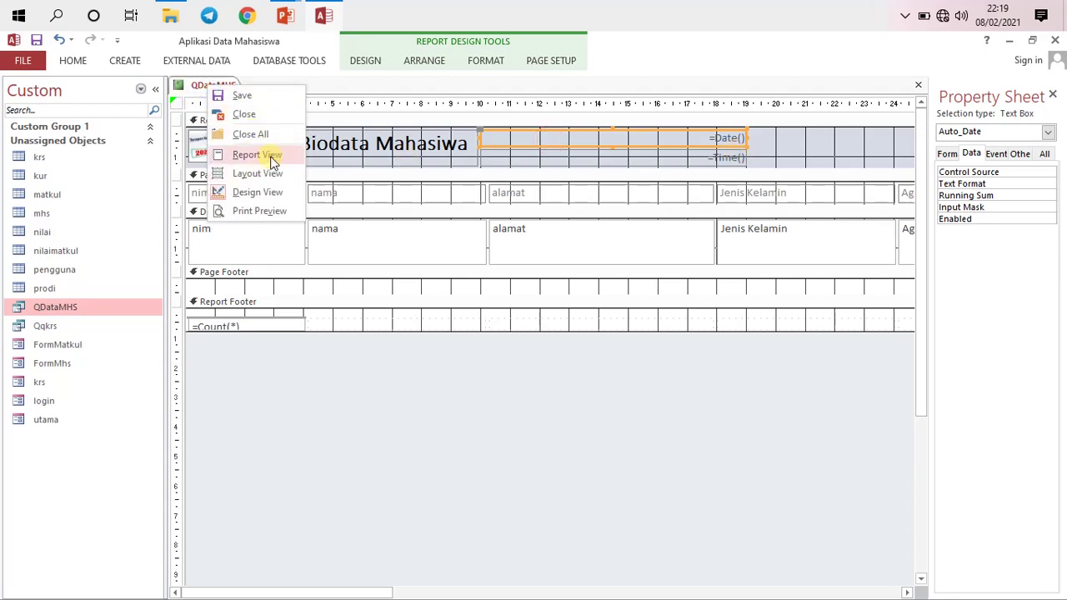
left_click(260, 211)
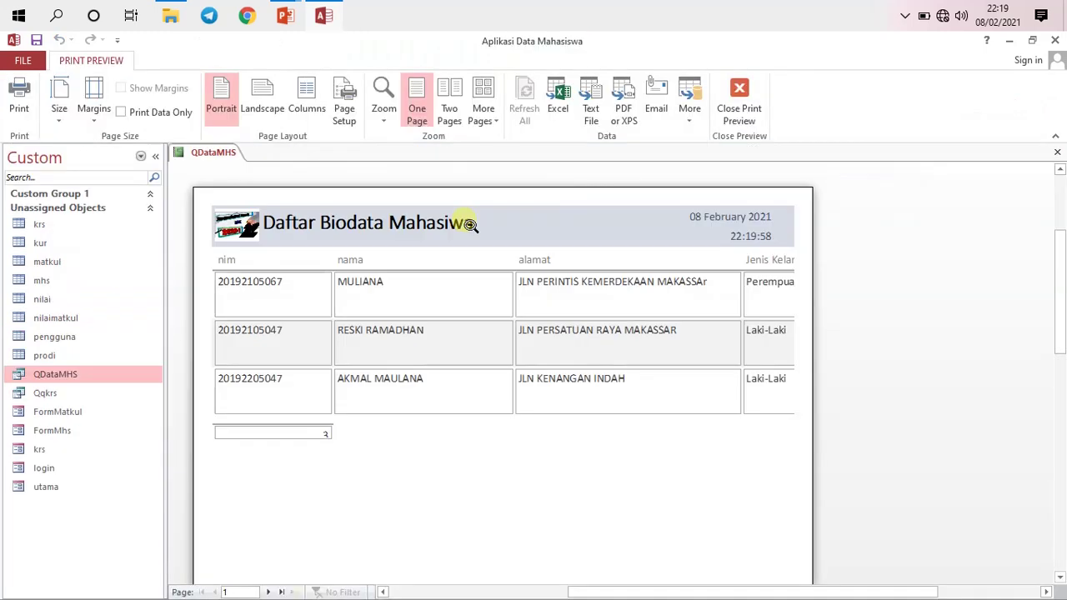
left_click(347, 120)
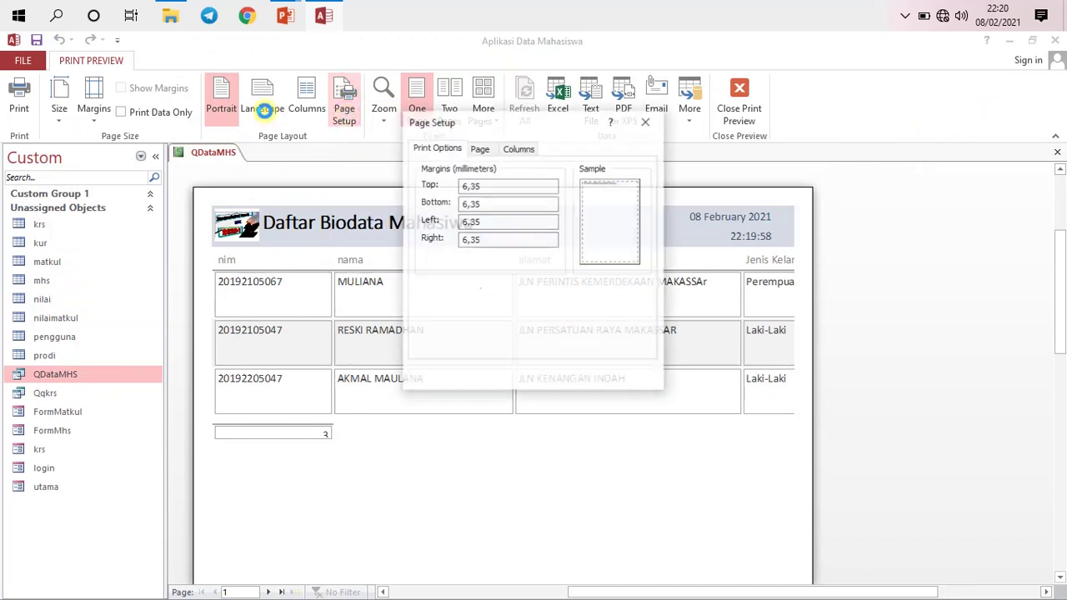
left_click(481, 152)
left_click(510, 236)
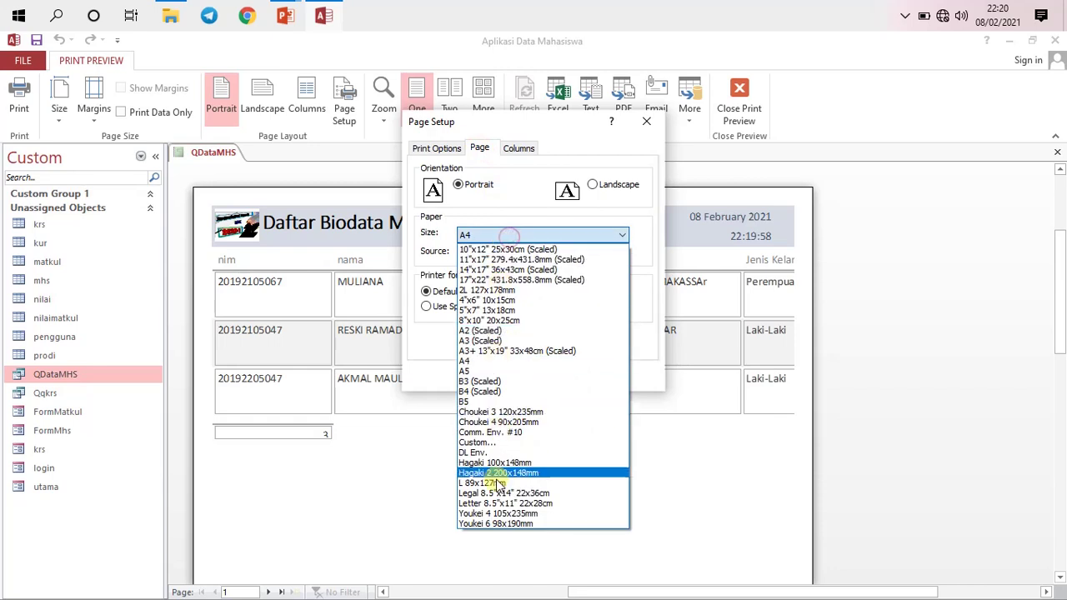
left_click(495, 492)
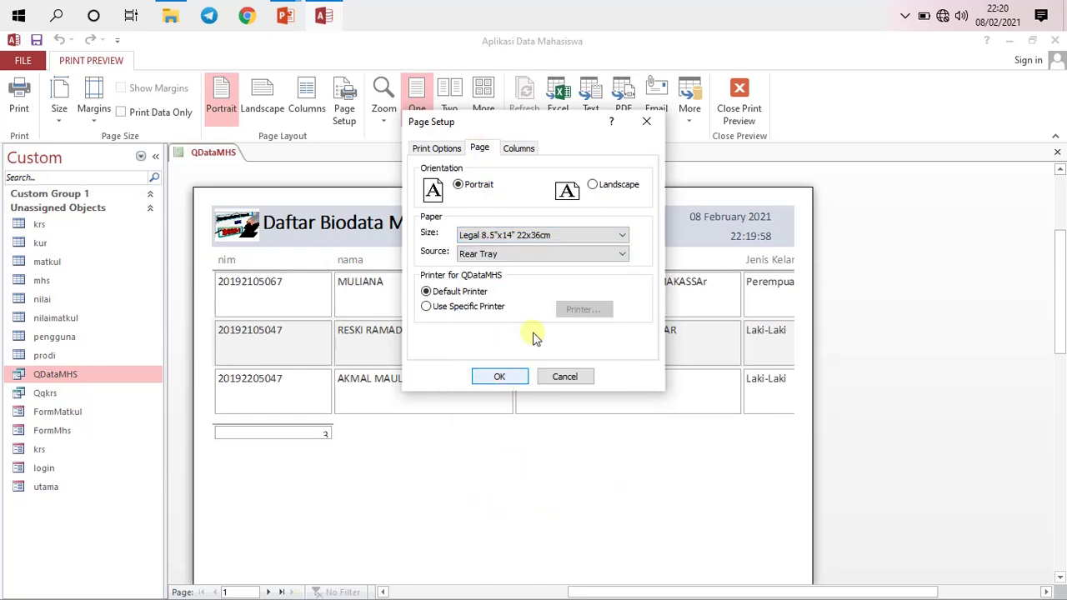
left_click(593, 185)
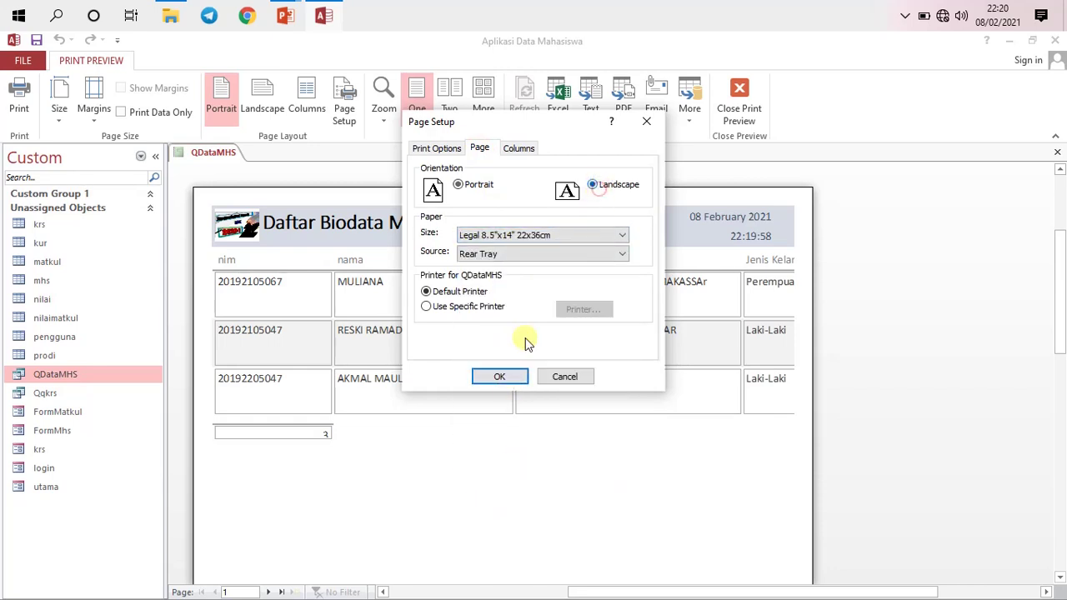
left_click(502, 377)
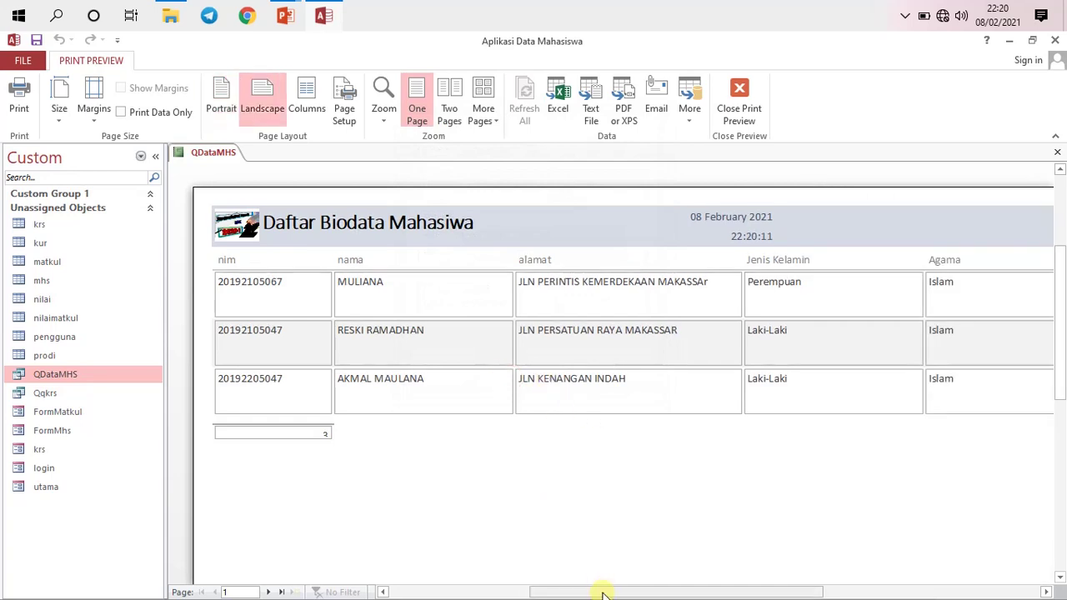
Check the remaining columns in the print preview and return the report to Design View.
left_click_drag(592, 593, 624, 593)
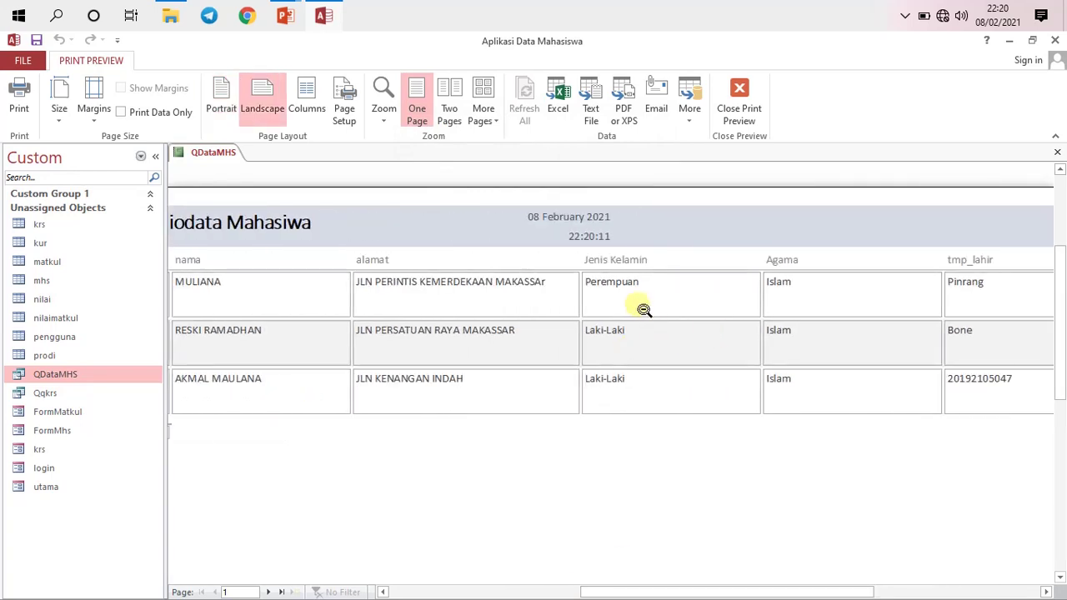
right_click(214, 160)
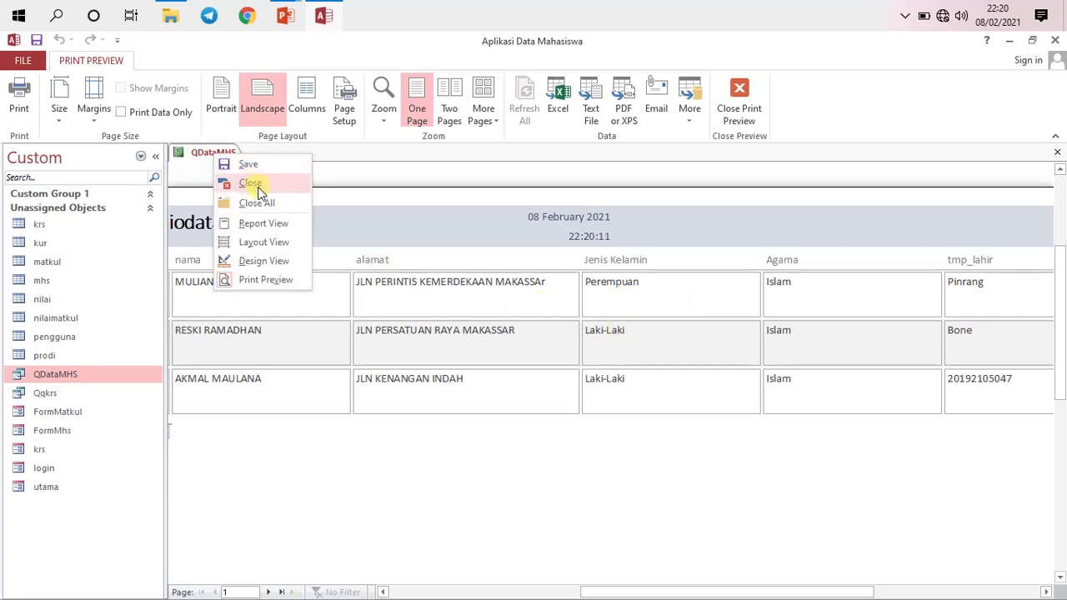
left_click(275, 260)
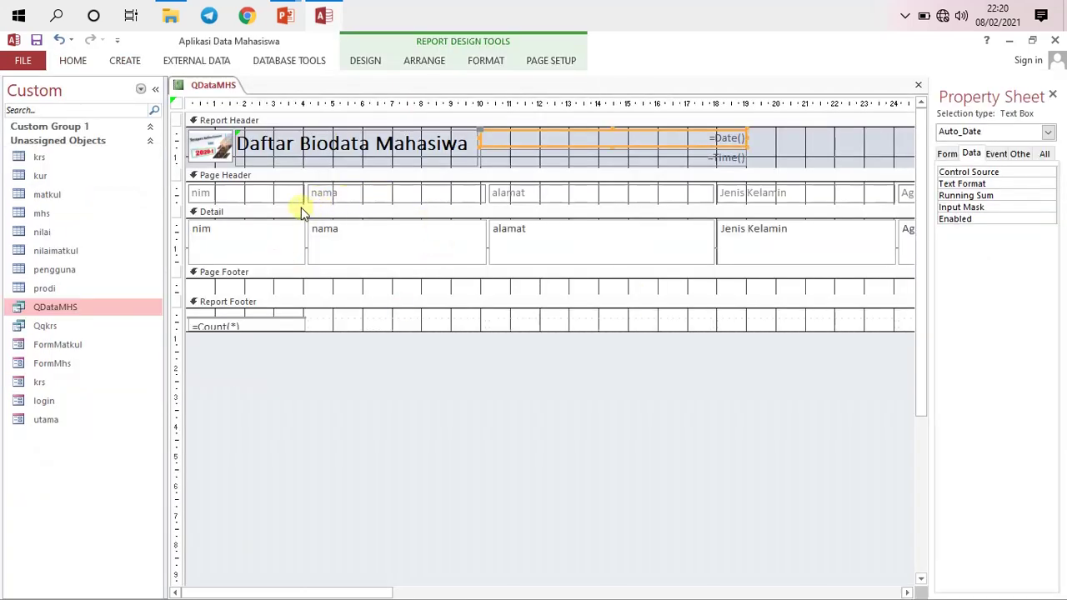
left_click(257, 242)
left_click(375, 246)
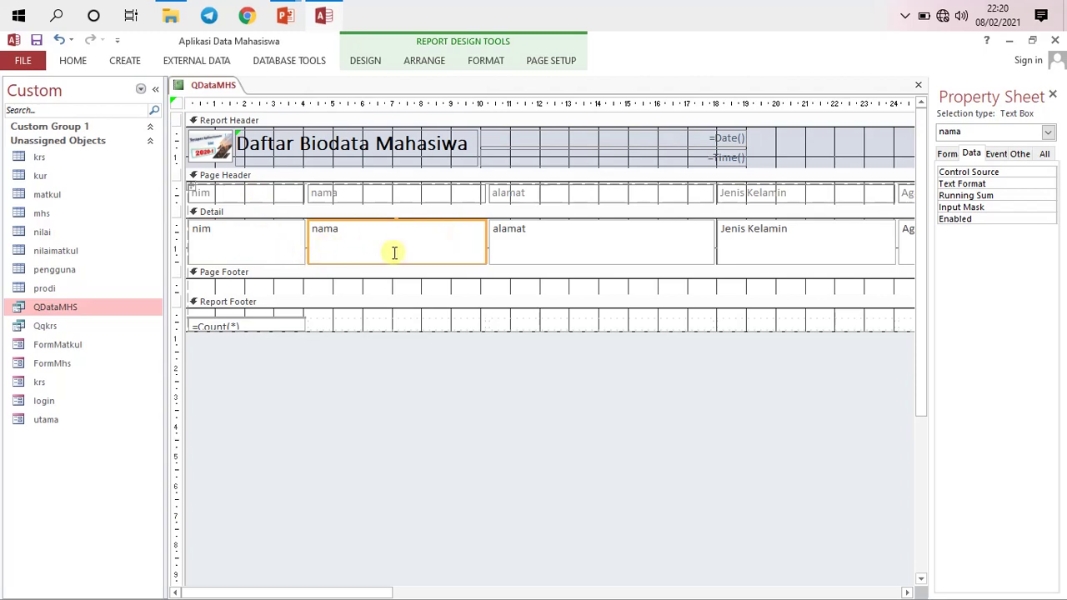
left_click(282, 248)
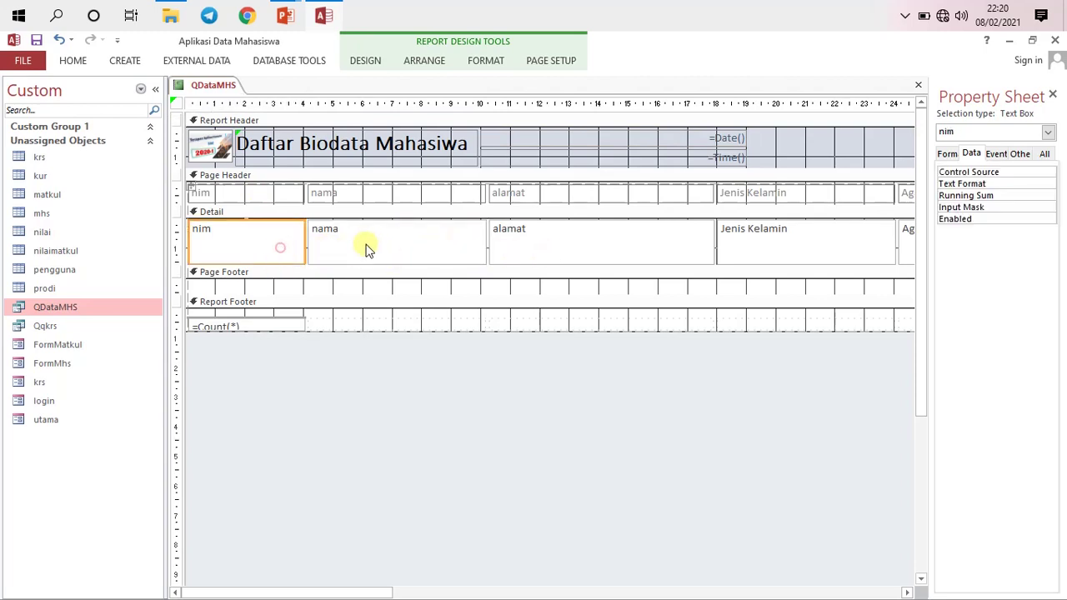
left_click(369, 245)
left_click(562, 245)
left_click(430, 240)
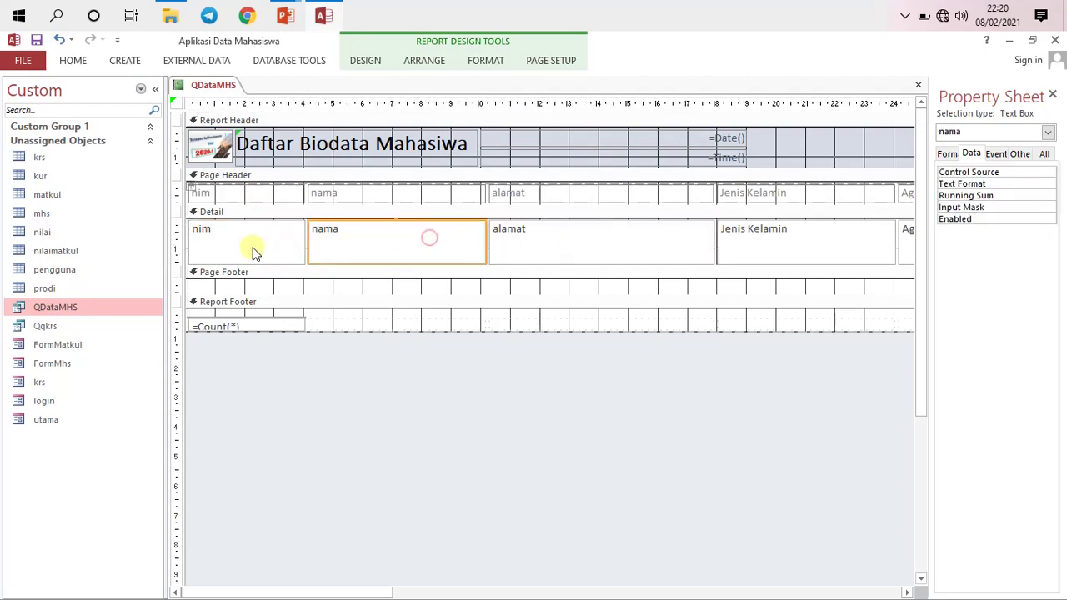
left_click(255, 244)
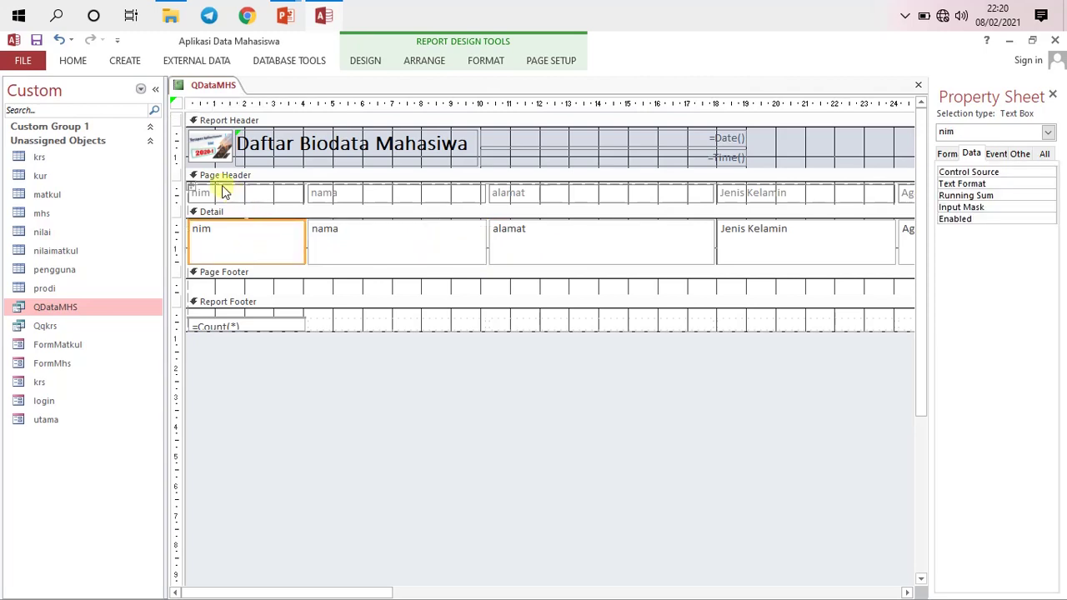
Select the whole table of column labels and detail fields and remove its layout so each control can be edited separately.
left_click(225, 192)
key("ctrl+a")
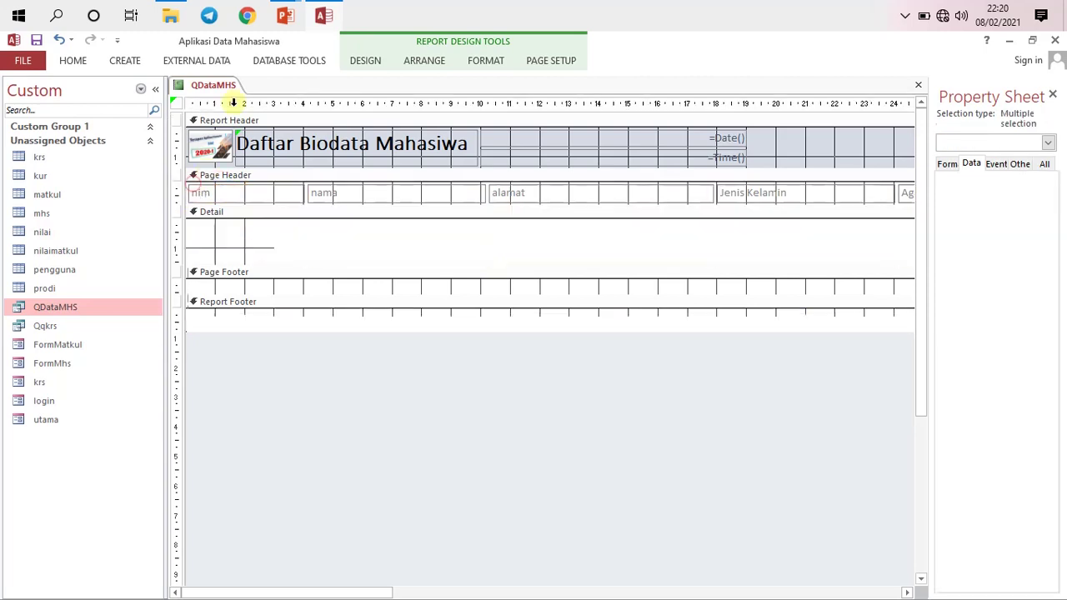
left_click(417, 62)
left_click(131, 108)
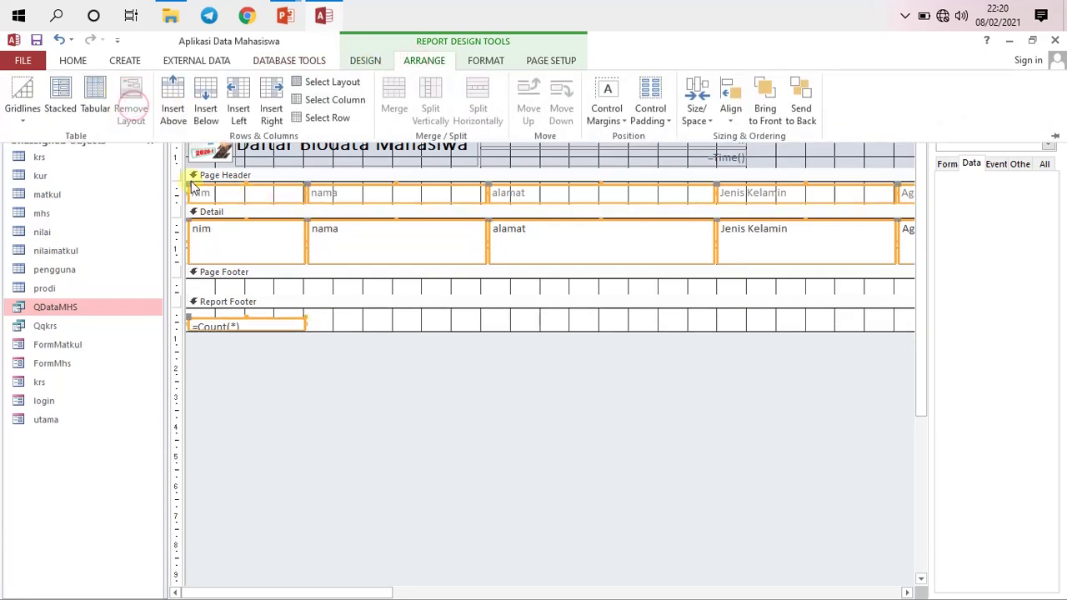
left_click(210, 196)
left_click(214, 197)
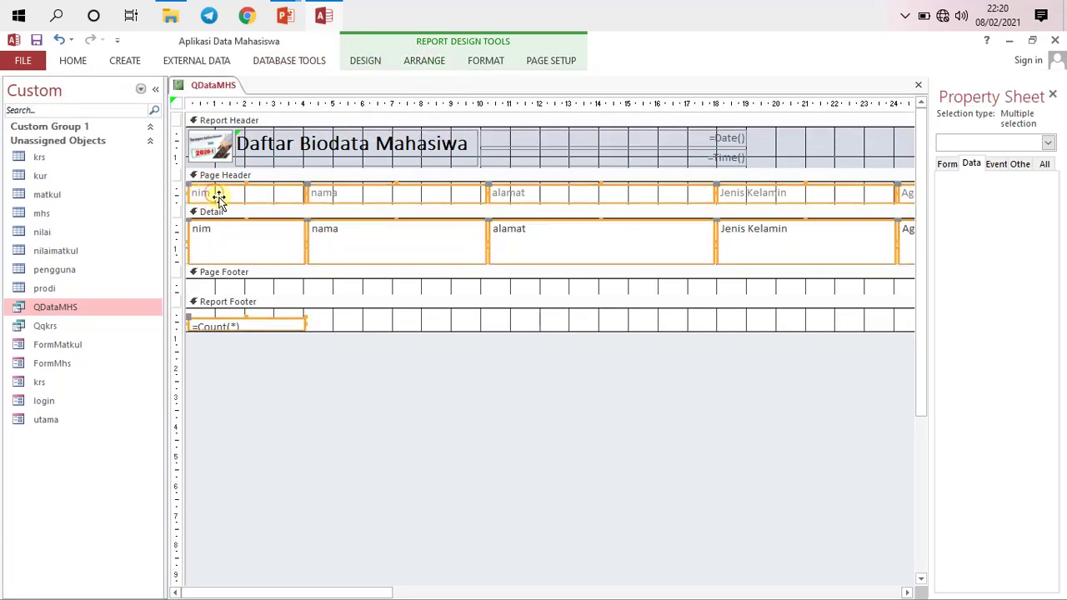
Change the nim label in the page header to "Nomor Induk Mahasiswa".
left_click(357, 194)
left_click(259, 192)
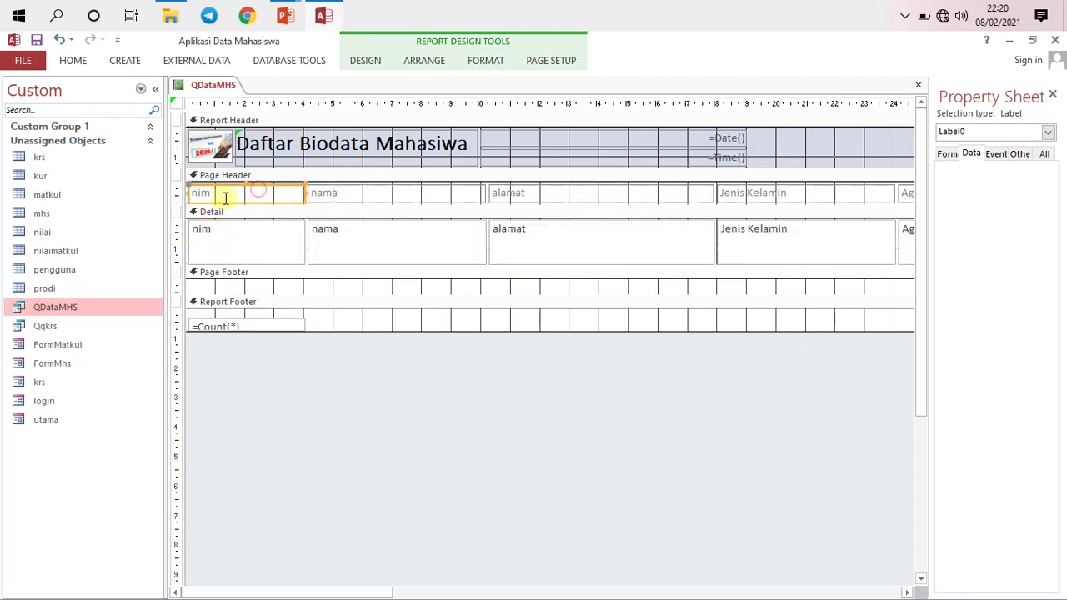
double_click(219, 194)
type("N")
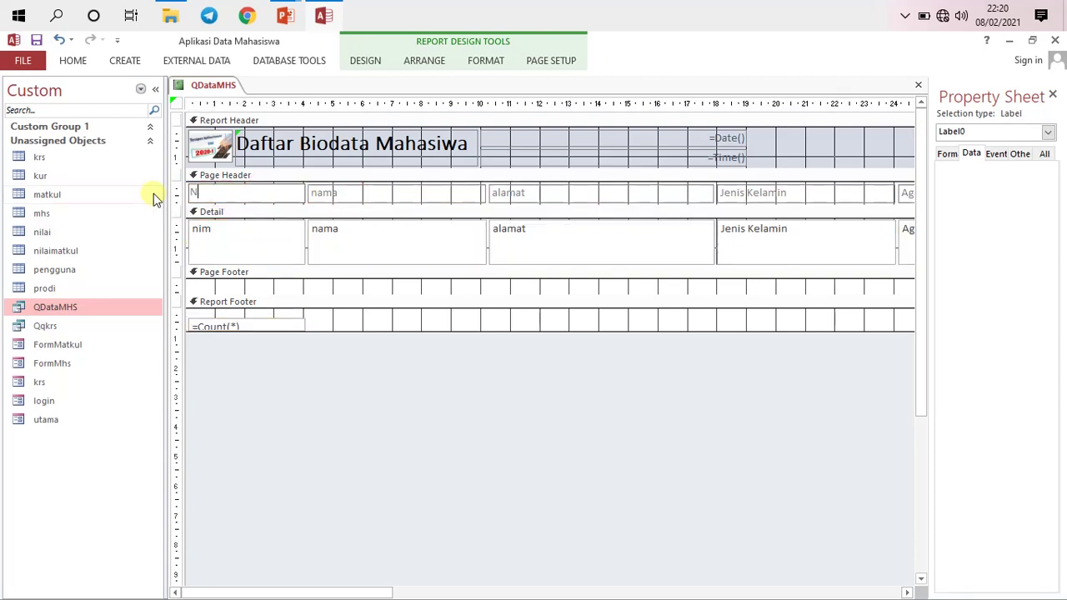
type("omor Induk Mahasi")
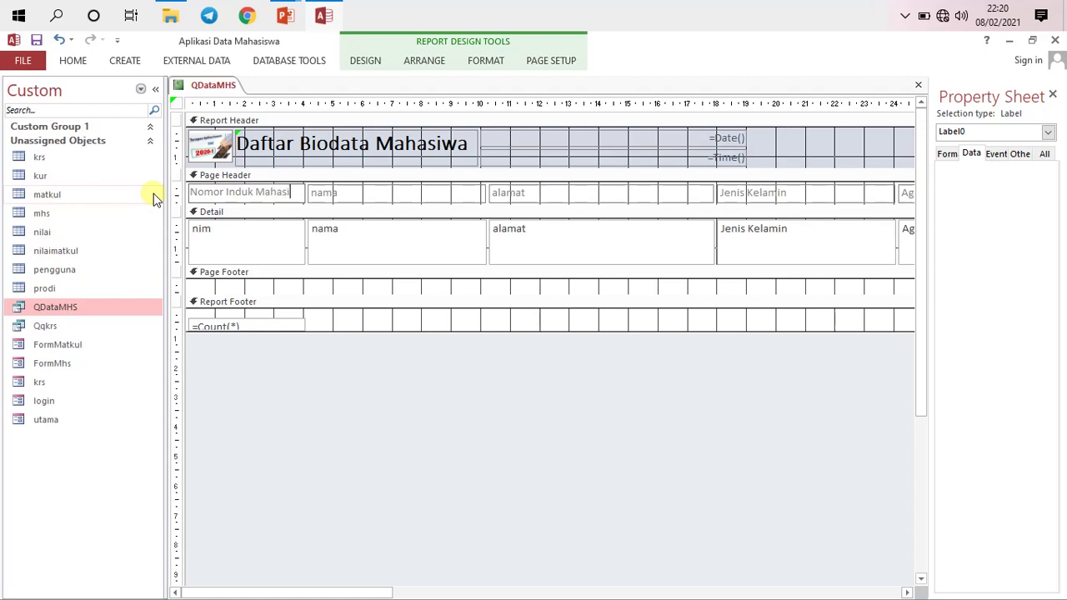
type("swa")
Change the nama label in the page header to "Nama Mahasiswa" and the alamat label to "Alamat".
left_click(380, 197)
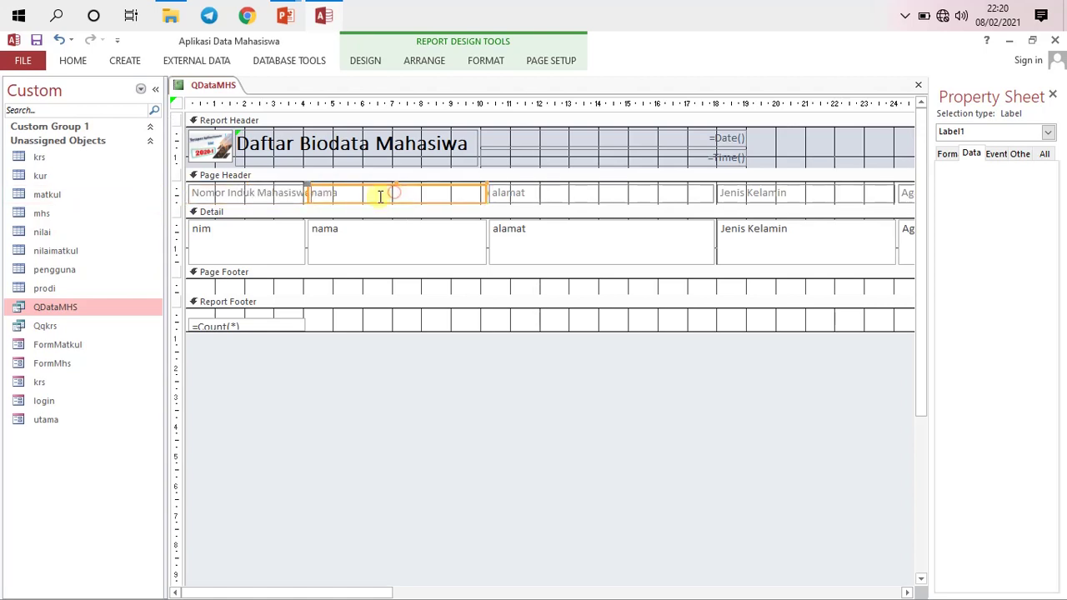
left_click(320, 191)
left_click_drag(334, 191, 305, 190)
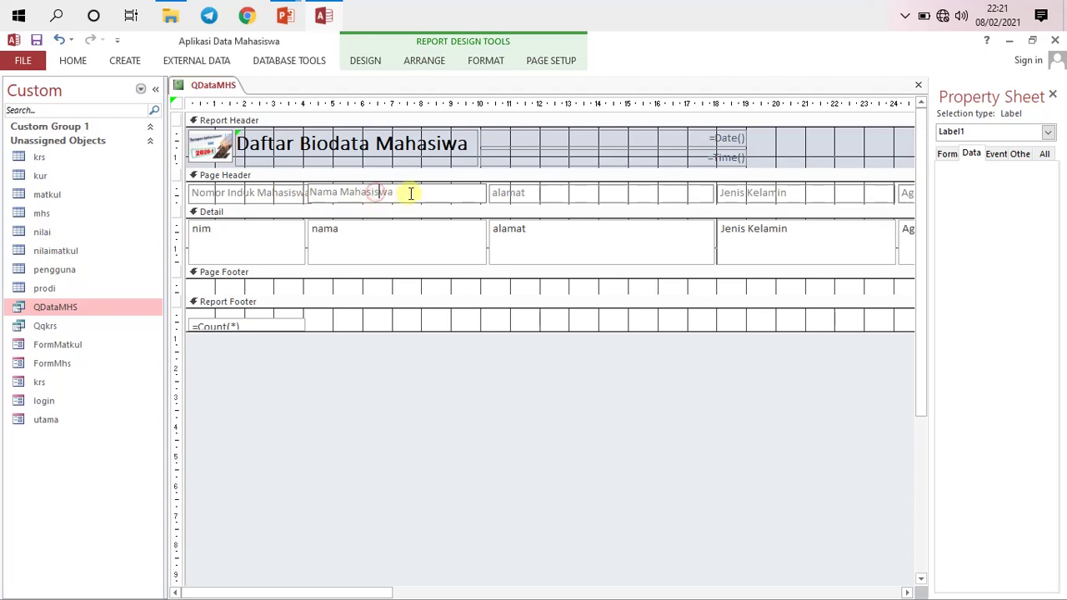
left_click(506, 192)
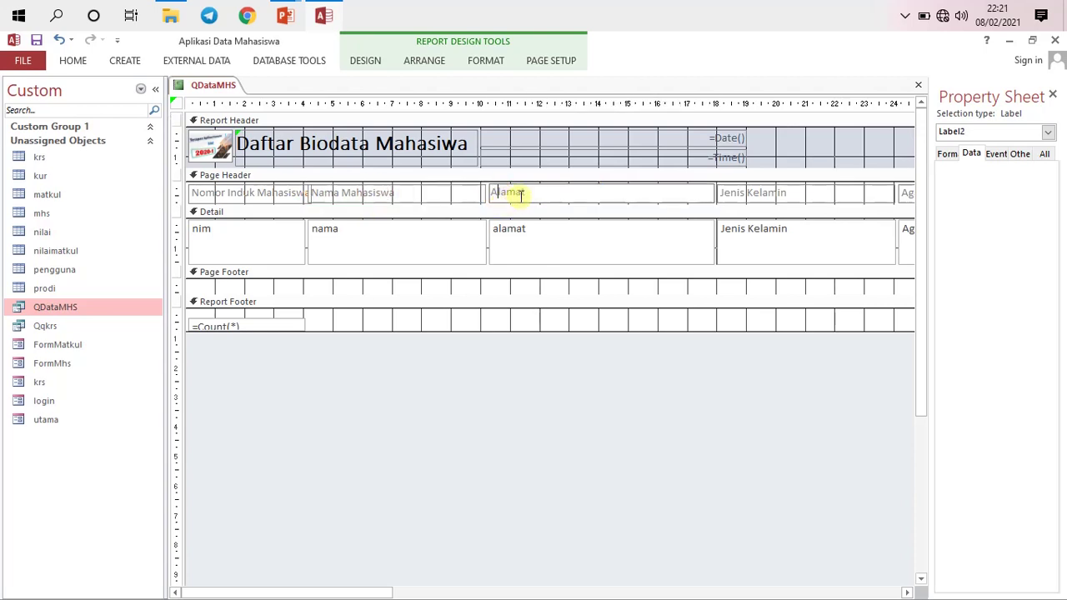
left_click(947, 154)
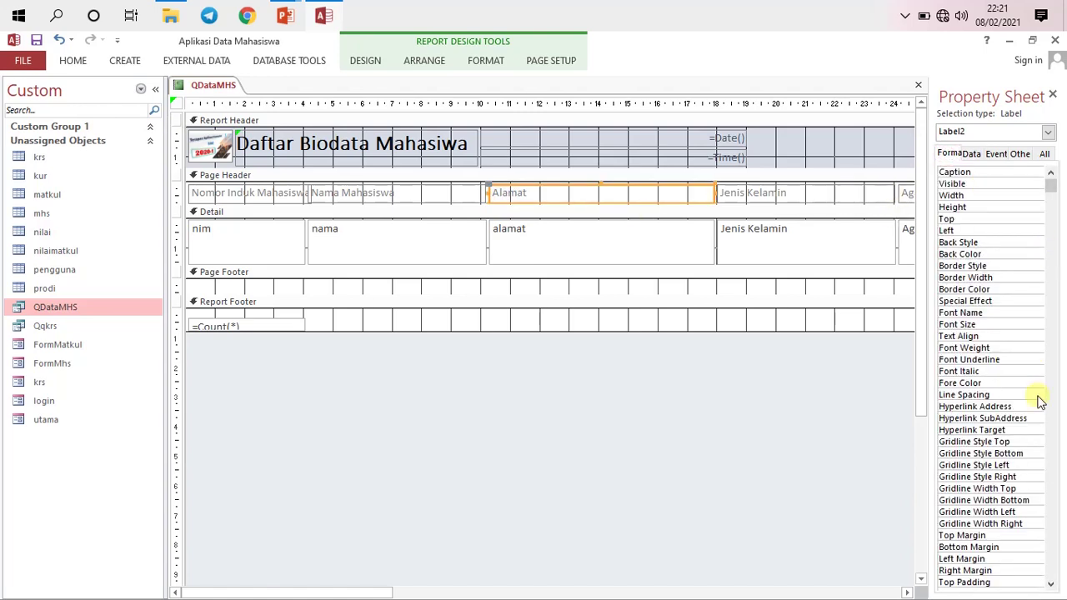
left_click(1003, 337)
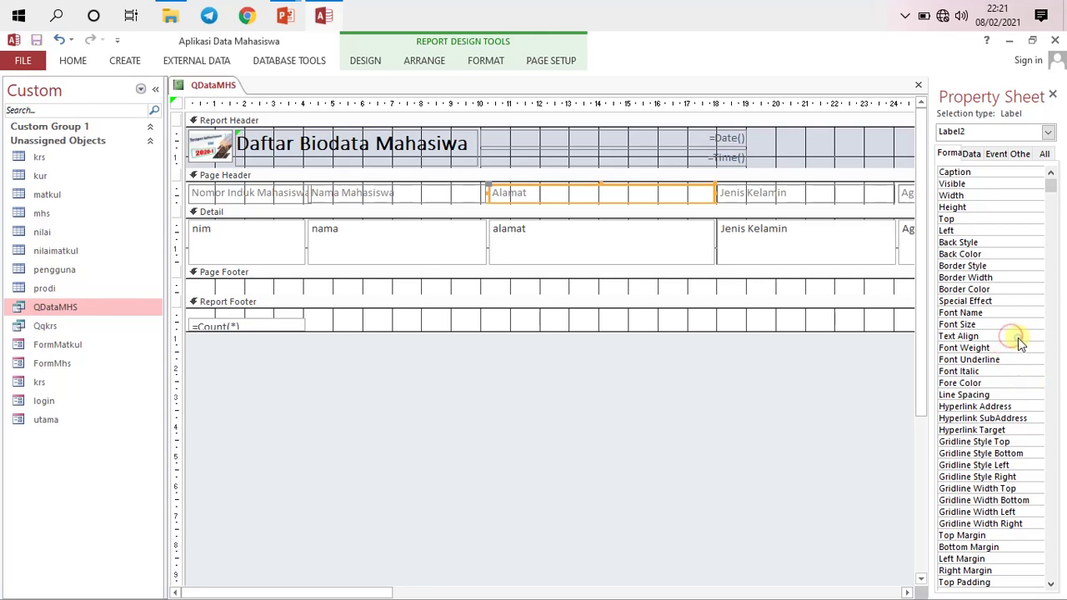
right_click(1018, 338)
left_click(962, 342)
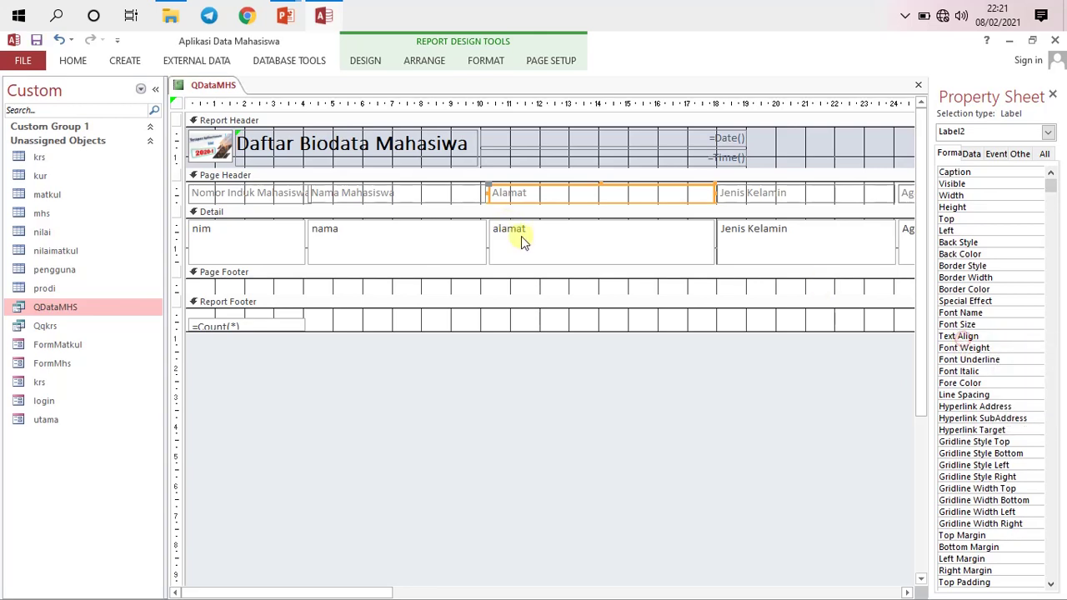
Make the Nomor Induk Mahasiswa, Nama Mahasiswa and Alamat labels in the page header black and bold.
left_click(250, 200)
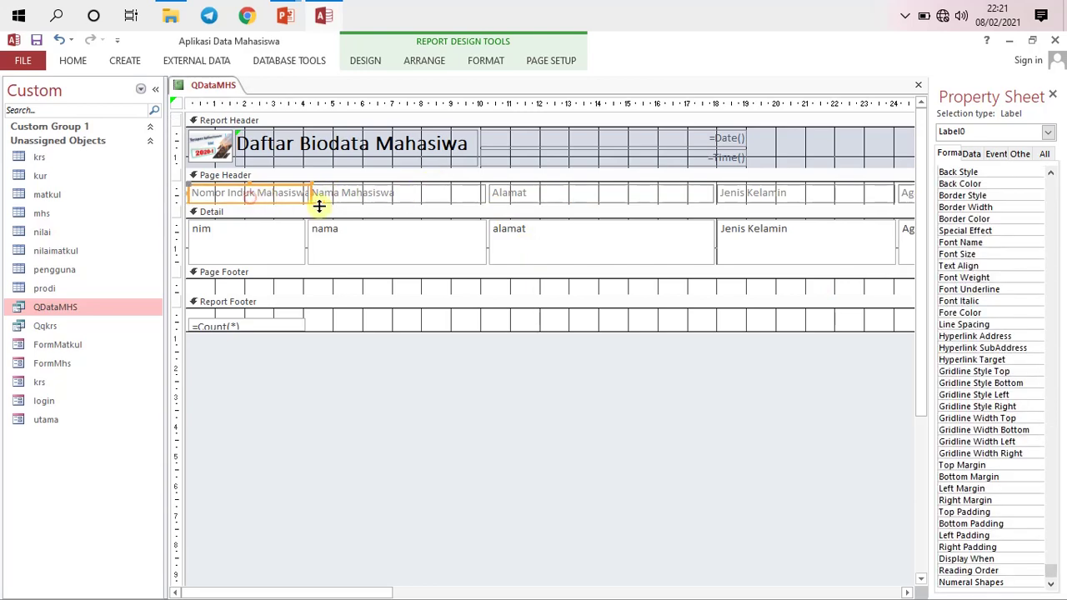
left_click(375, 194, "shift")
left_click(546, 199, "shift")
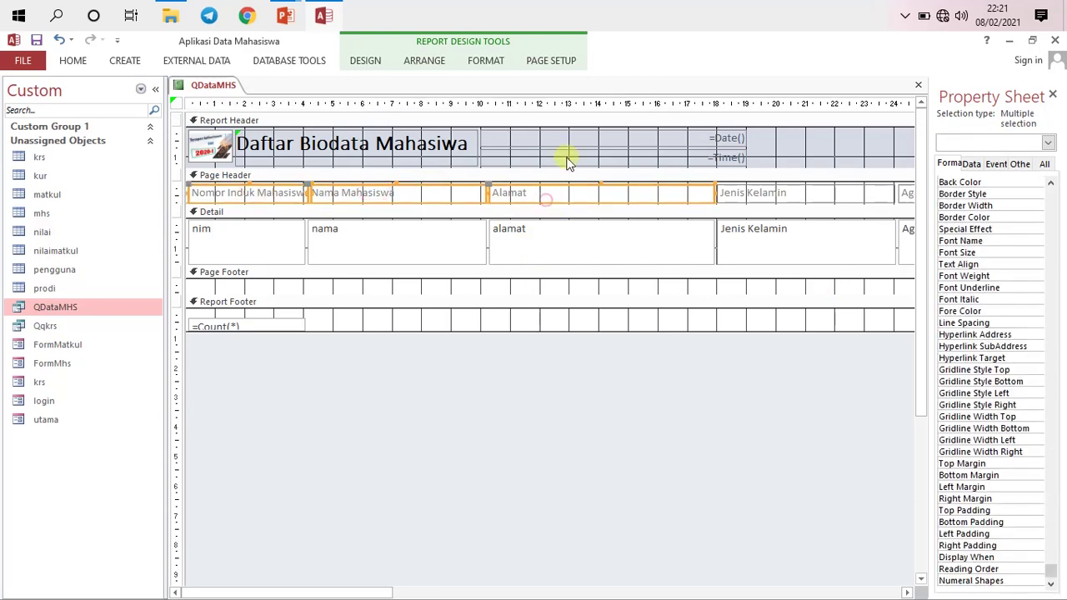
left_click(73, 60)
left_click(671, 114)
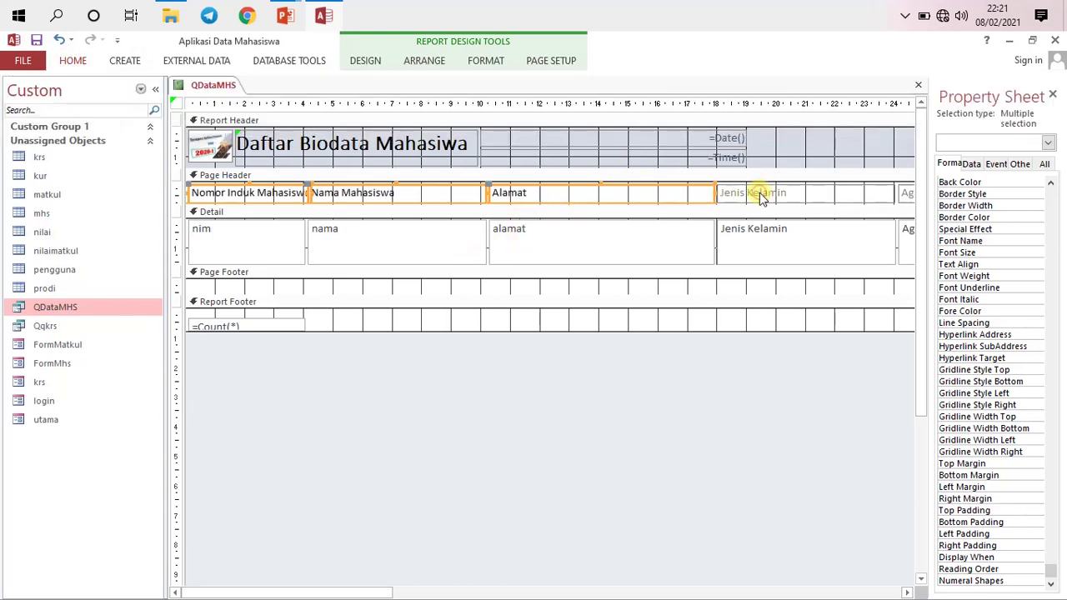
left_click(72, 60)
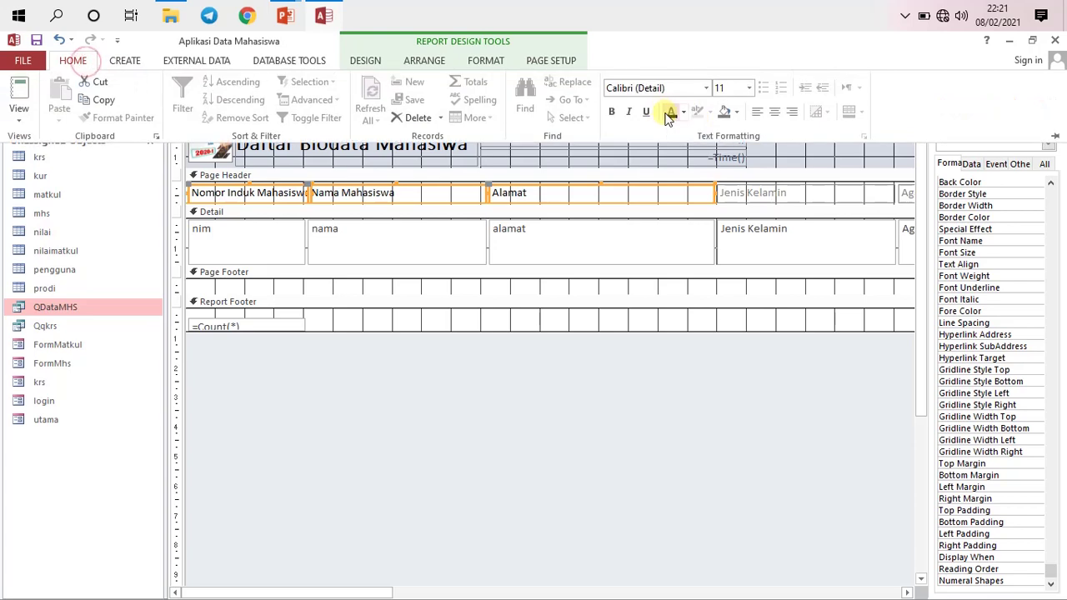
left_click(250, 193)
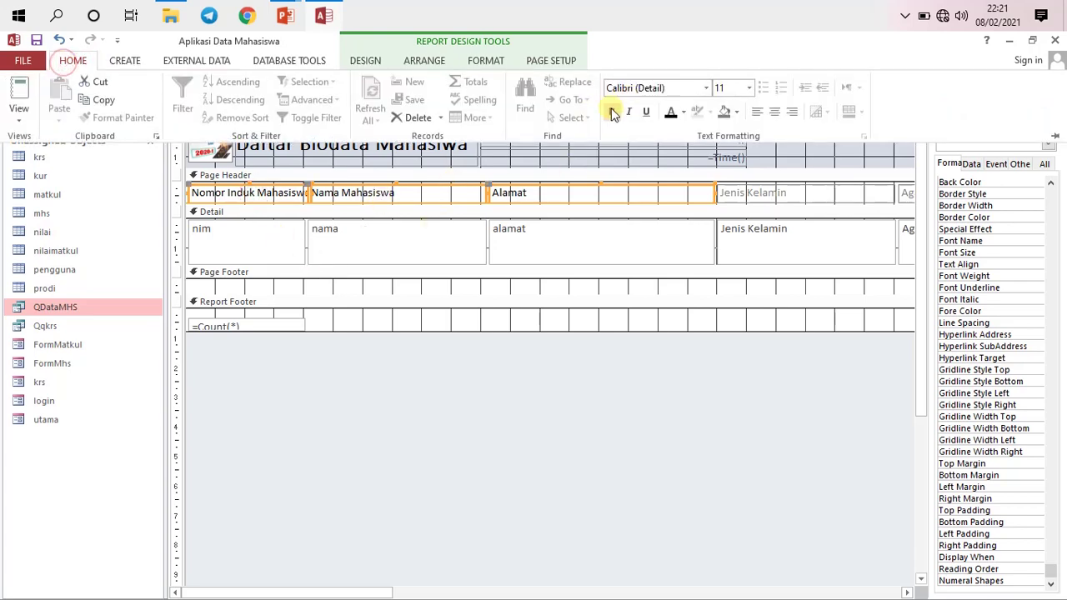
left_click(611, 111)
left_click(757, 201)
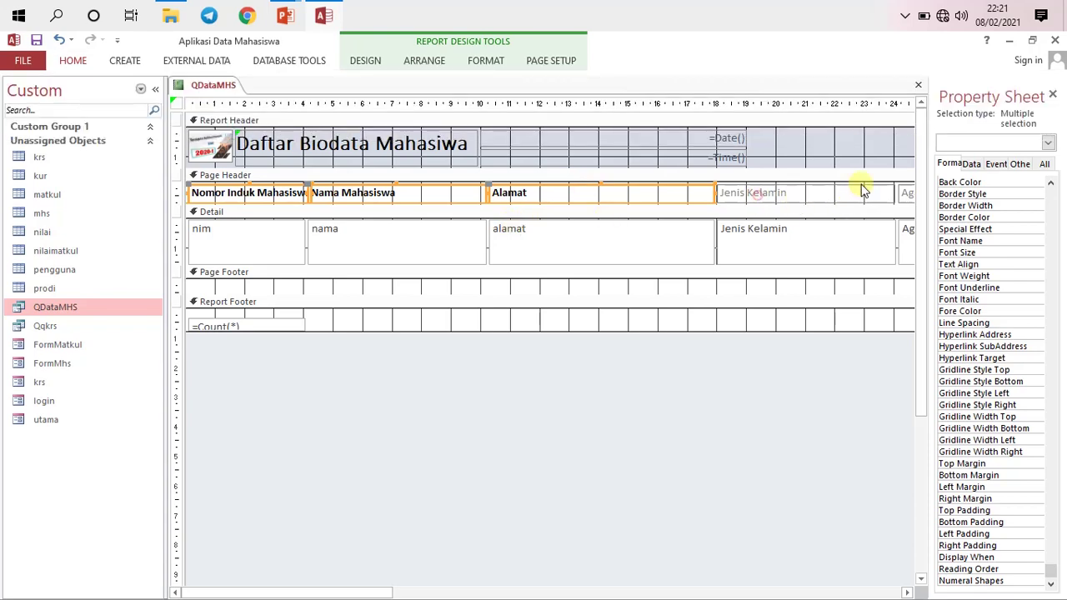
Change the tmp_lahir label in the page header to "Tempat Tanggal Lahir".
left_click_drag(383, 593, 550, 593)
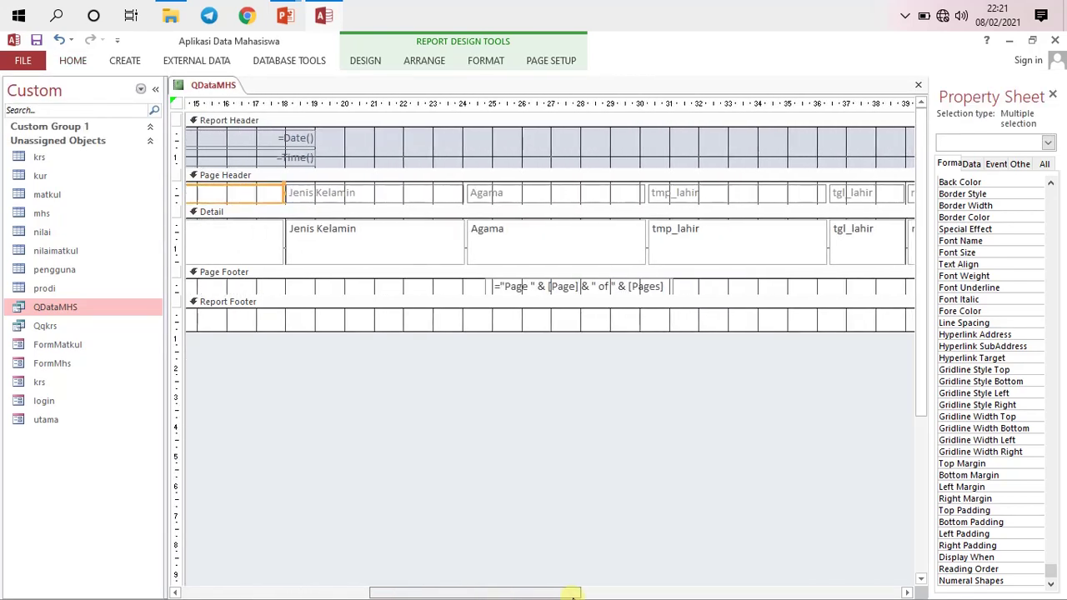
left_click(760, 189)
left_click(762, 190)
left_click_drag(783, 193, 683, 192)
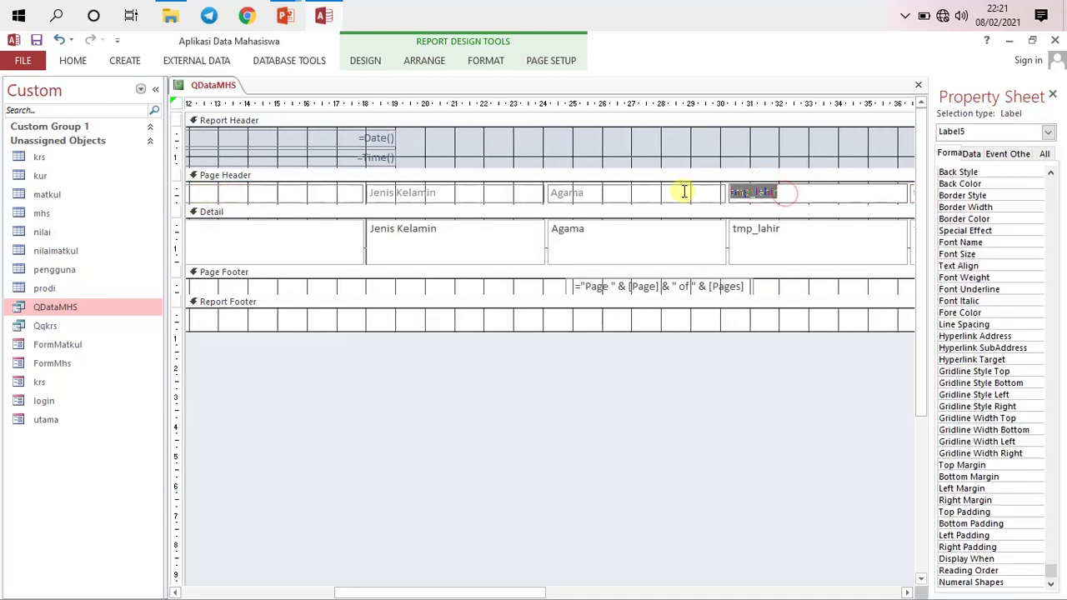
type("Tempat Tanggal L")
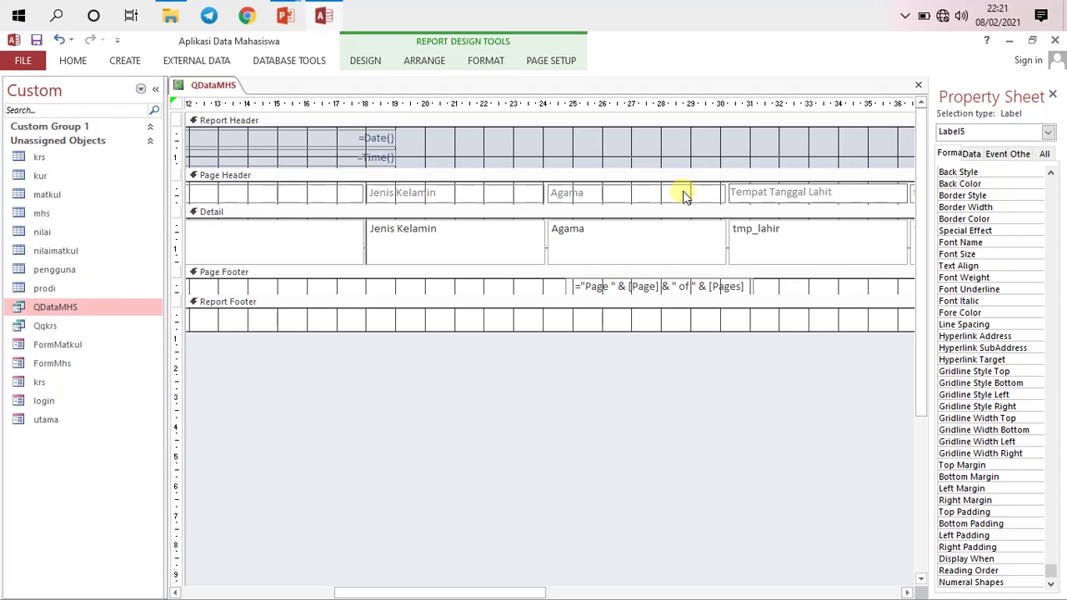
Make the Tempat Tanggal Lahir label in the page header bold.
left_click(757, 200)
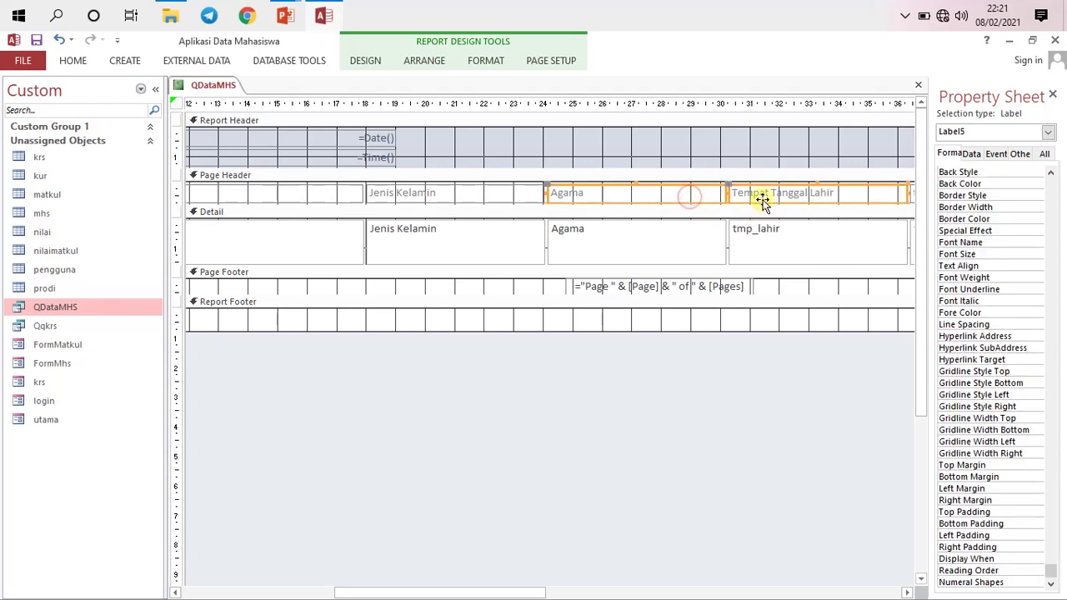
left_click(73, 60)
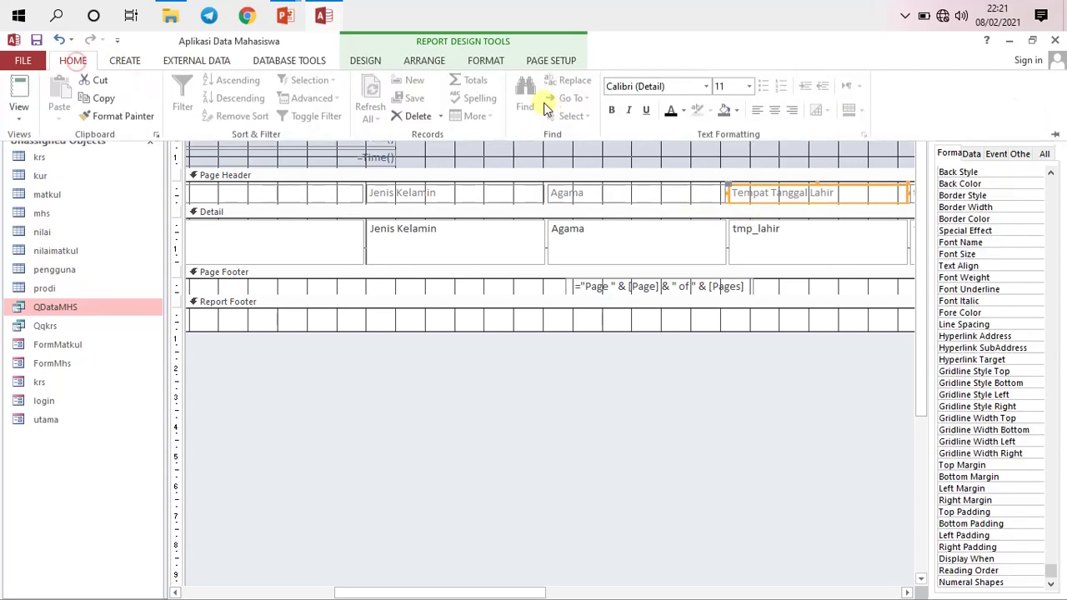
left_click(612, 112)
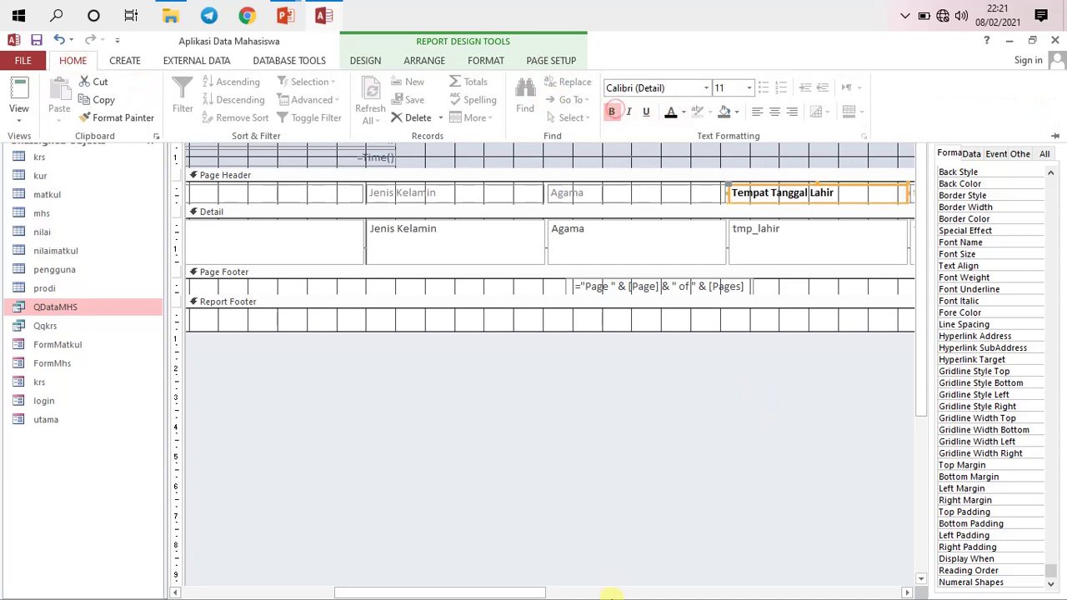
left_click(923, 265)
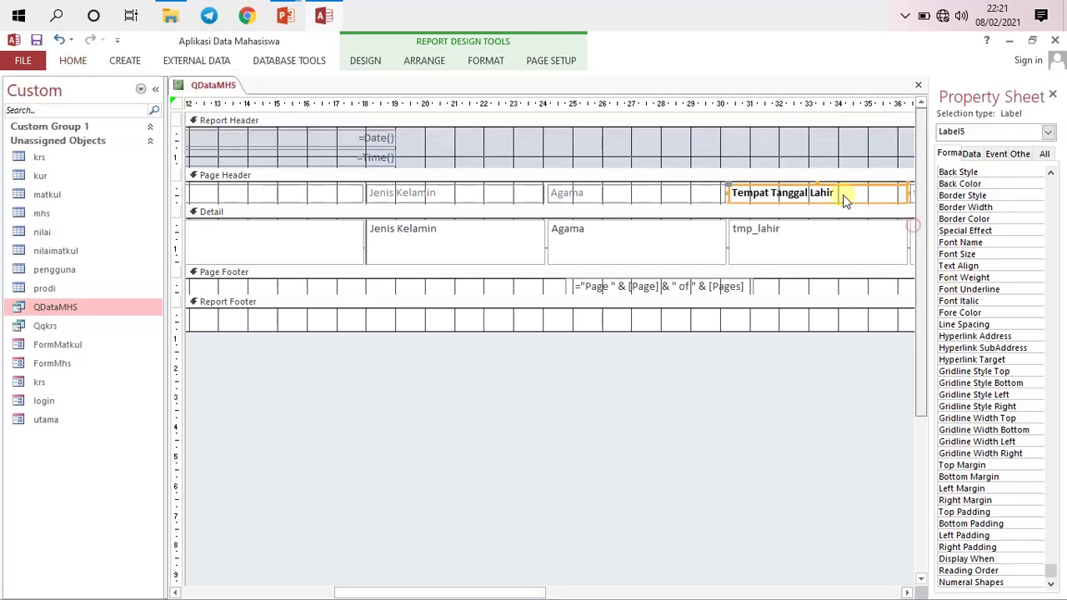
Save the report under the name RDataMHS.
right_click(194, 91)
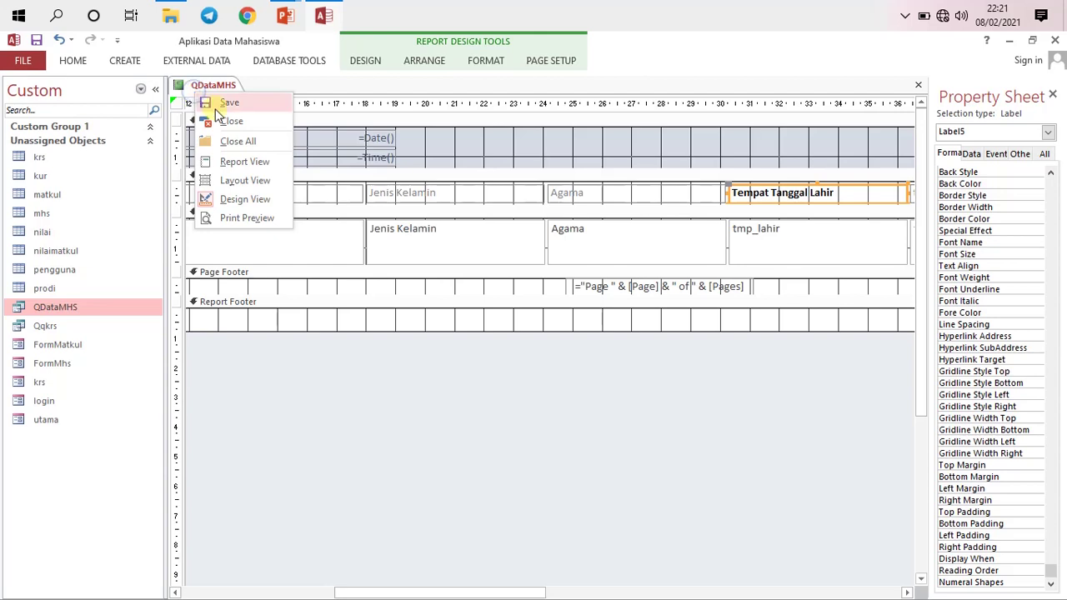
left_click(221, 102)
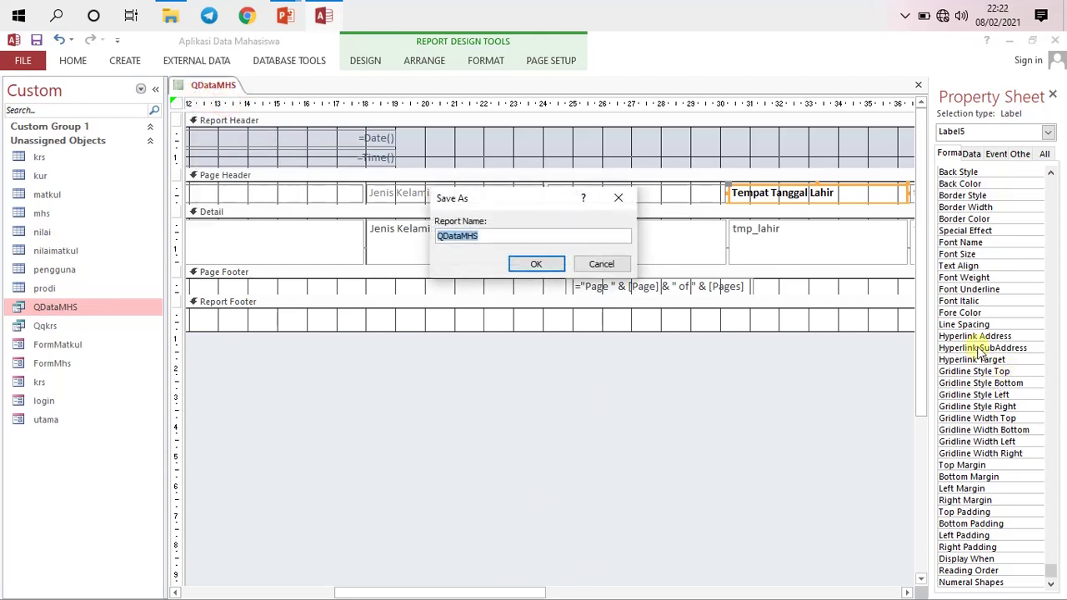
left_click(528, 267)
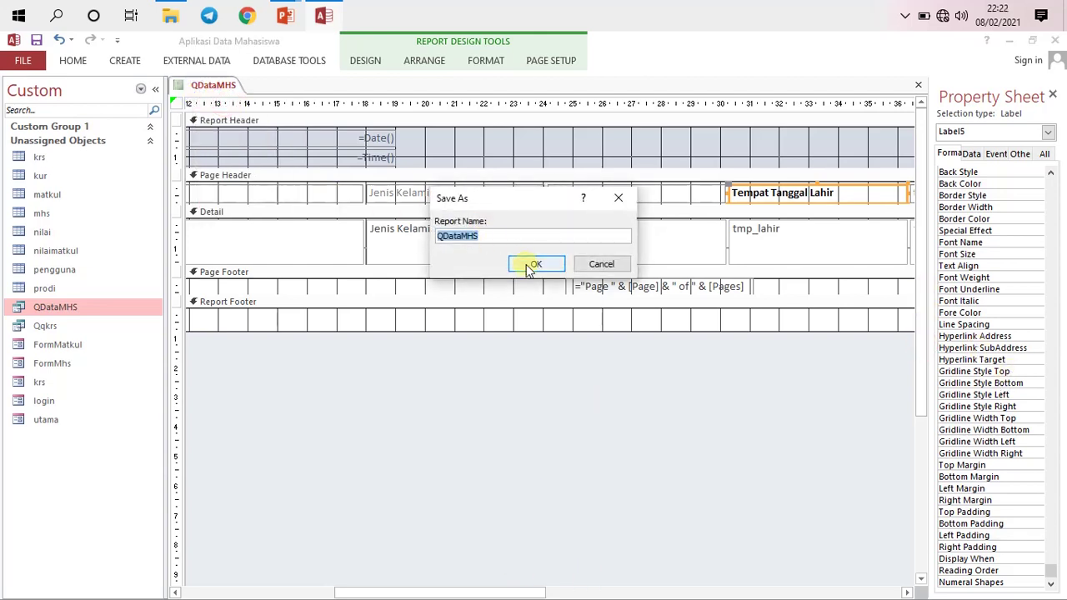
left_click(479, 235)
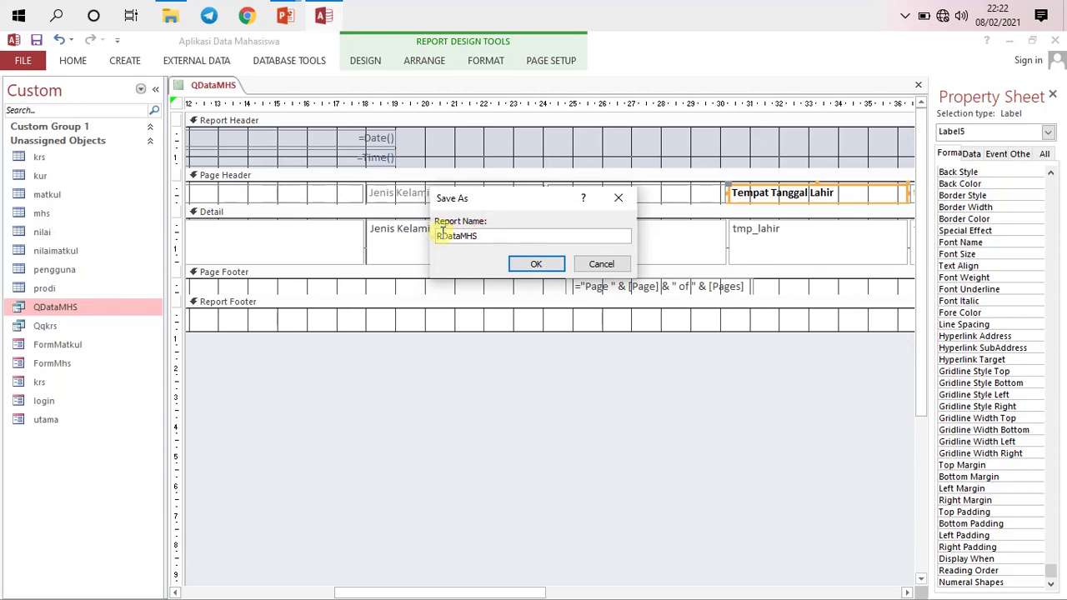
left_click(527, 265)
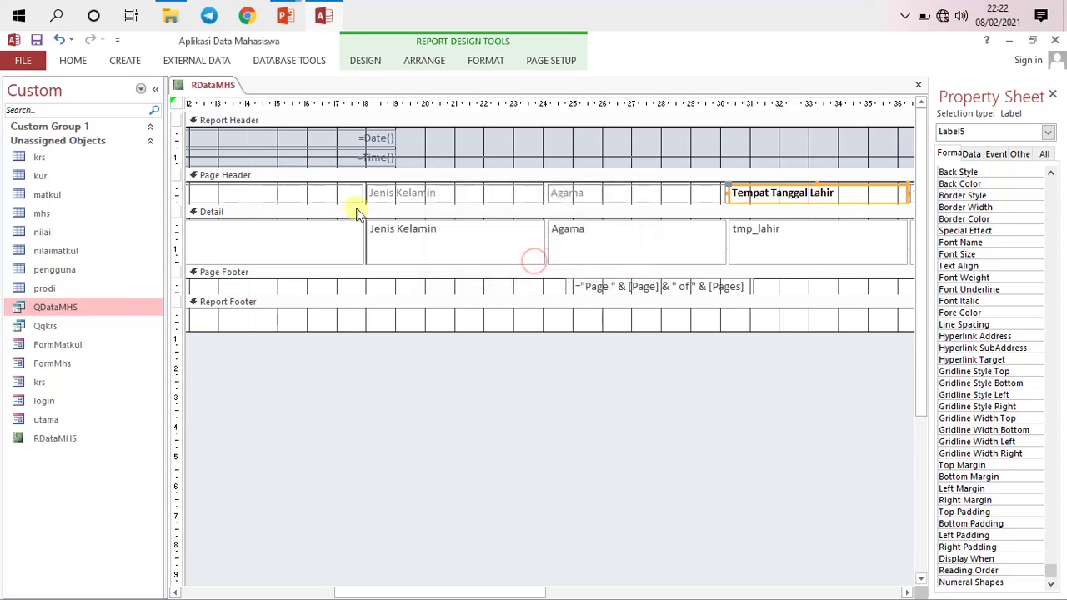
Increase the height of the Page Header section slightly to leave free space below the column labels.
mouse_move(924, 204)
left_mouse_down()
mouse_move(924, 219)
mouse_move(924, 205)
left_mouse_up()
left_click_drag(525, 587, 309, 593)
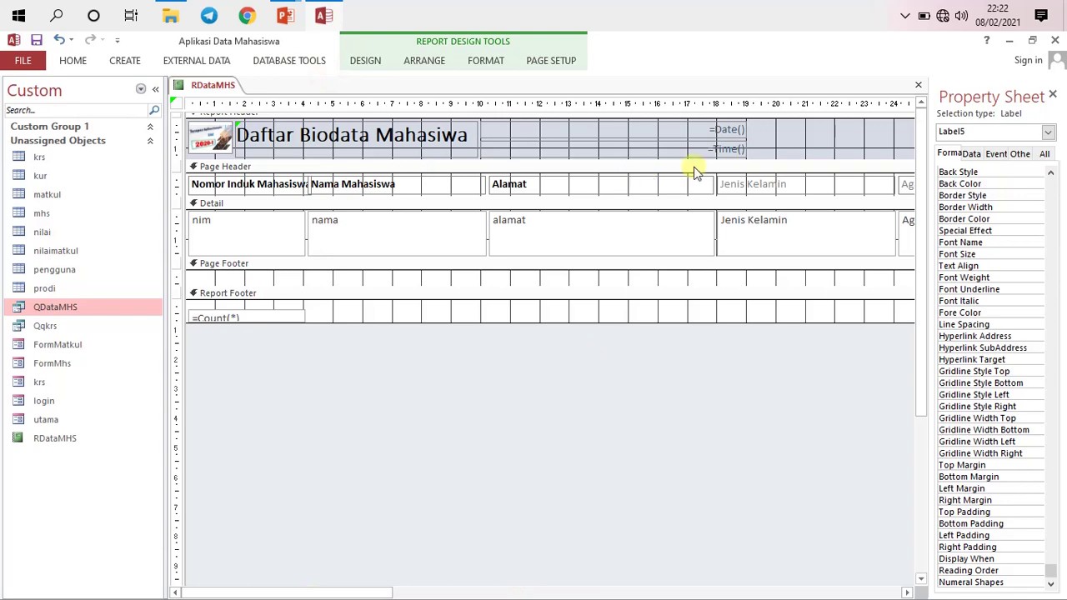
left_click(414, 185)
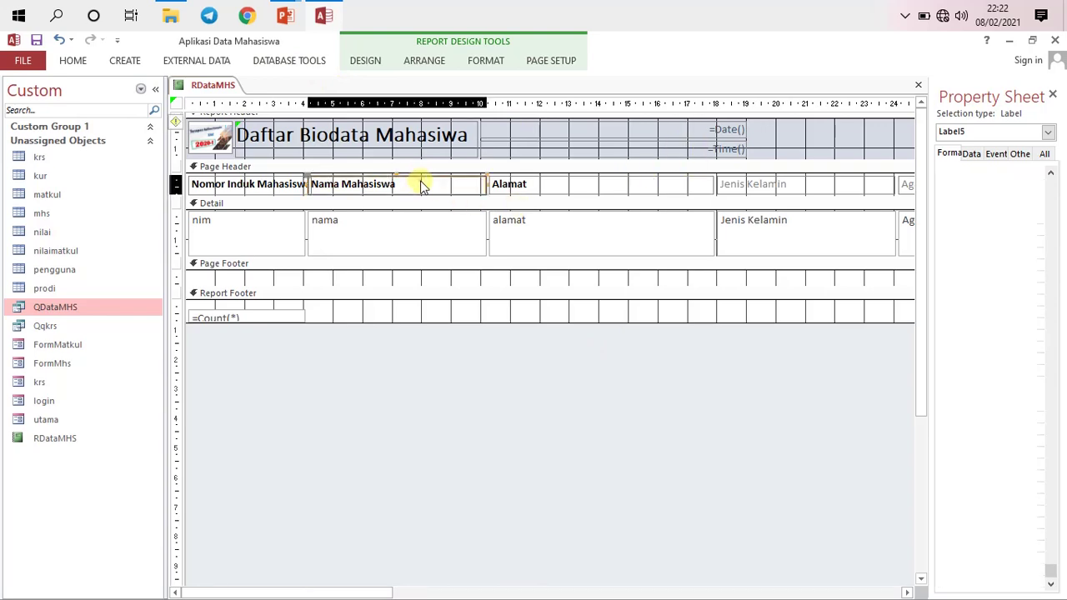
left_click(238, 188)
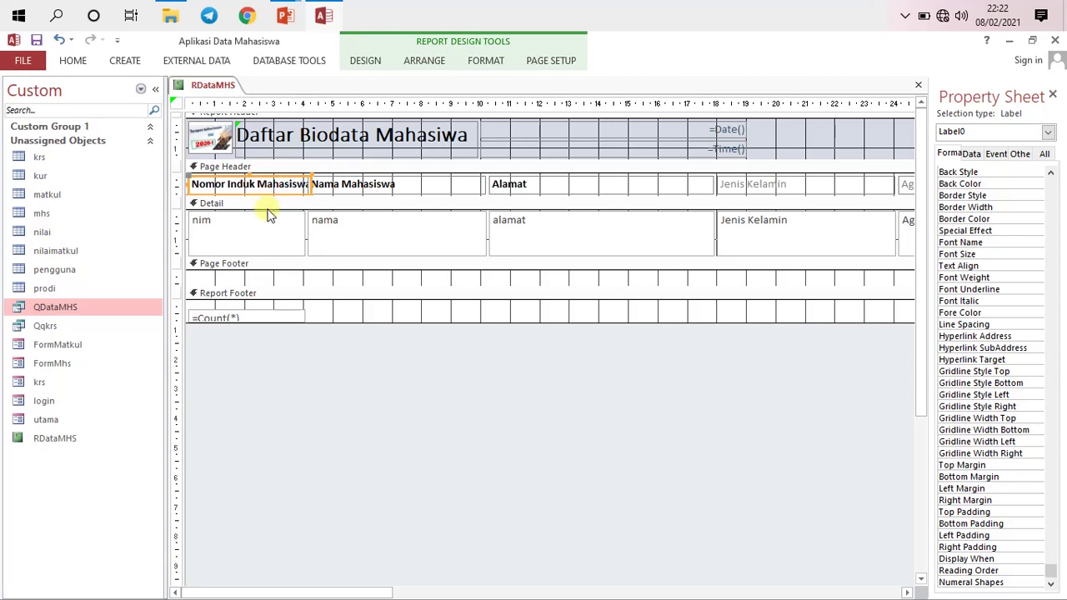
left_click_drag(270, 195, 270, 195)
left_click_drag(272, 197, 274, 206)
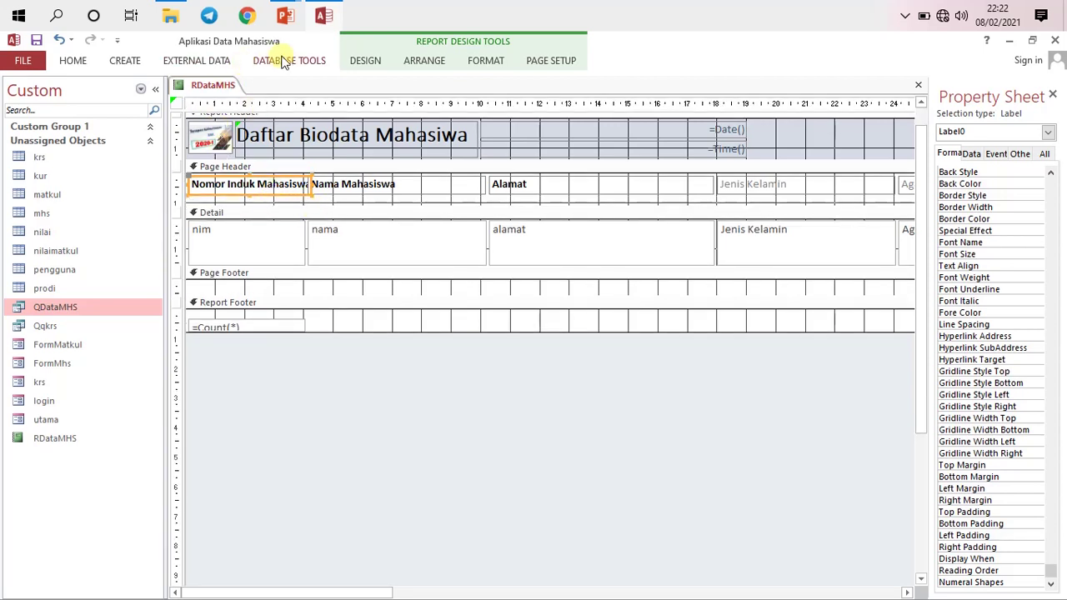
Check the column labels and records in Report View and return the report to Design View.
left_click(368, 56)
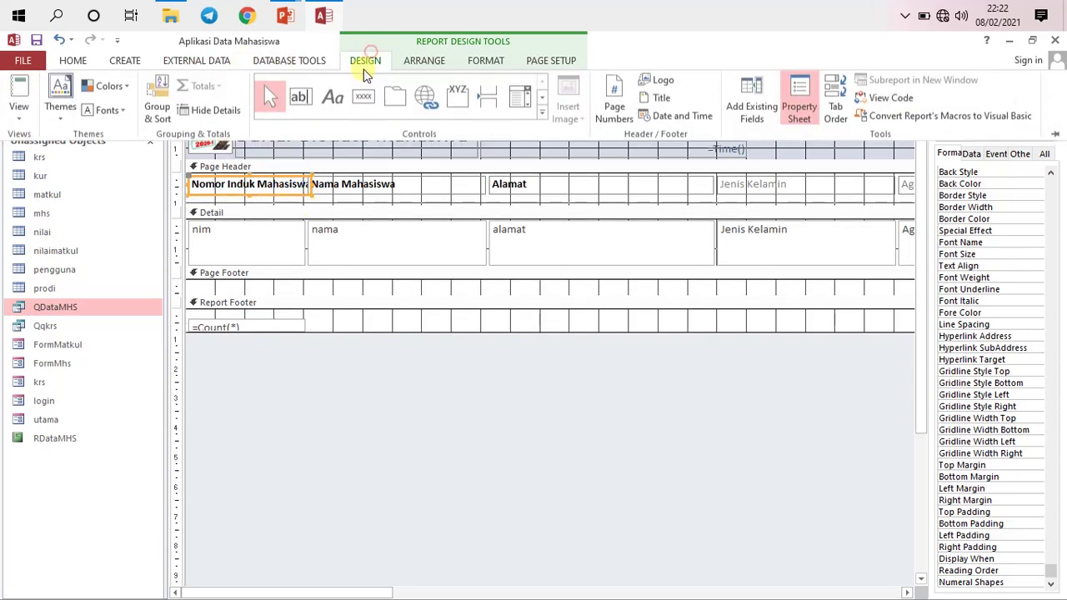
left_click(541, 115)
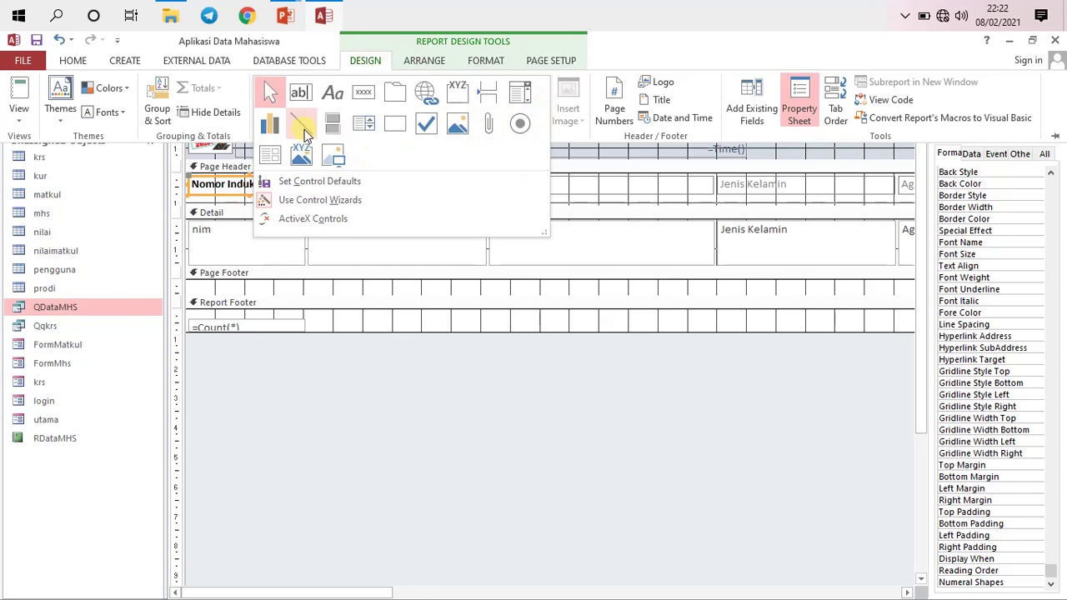
left_click(523, 267)
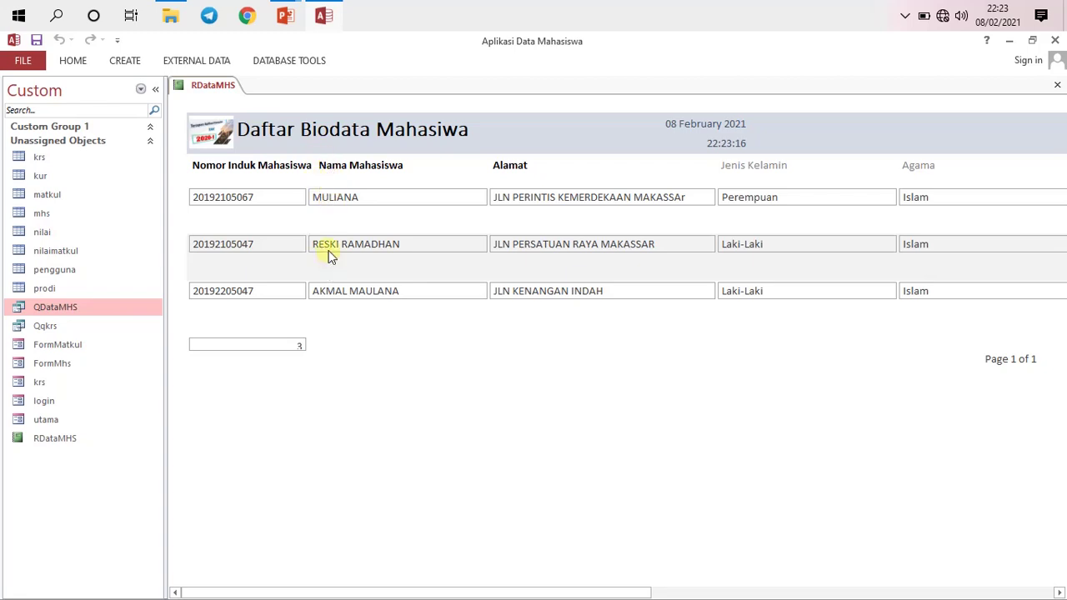
right_click(215, 87)
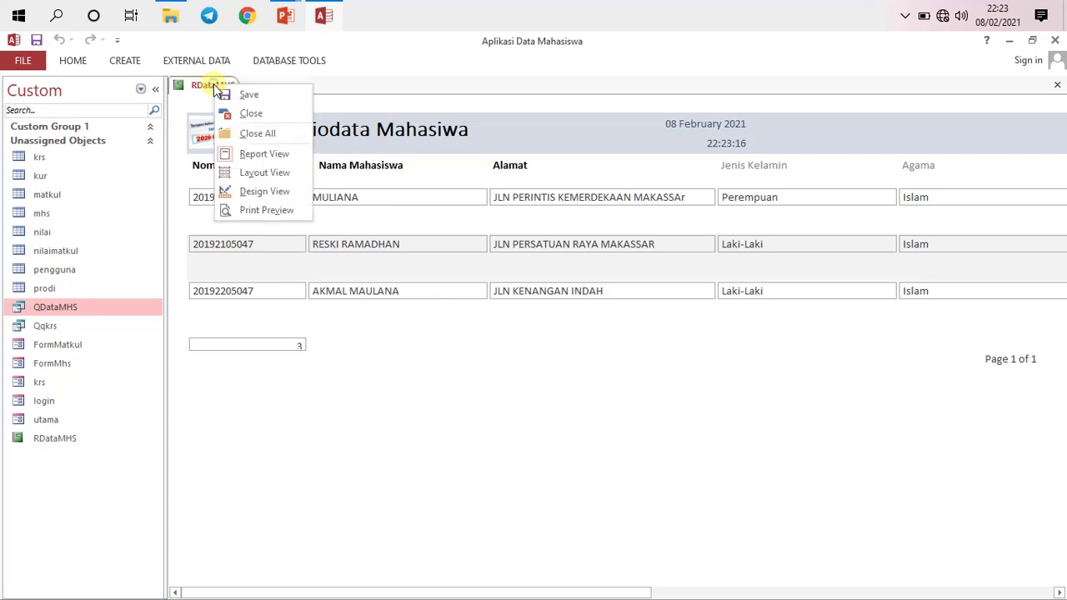
left_click(252, 171)
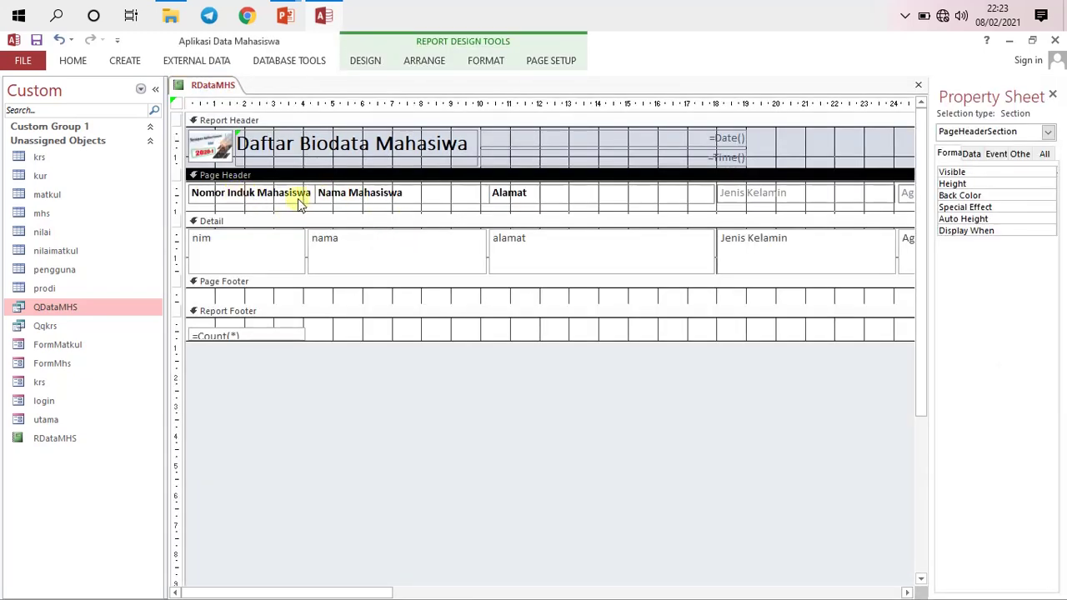
Draw a horizontal line about 22 cm long directly below the column labels in the page header, starting at the Nomor Induk Mahasiswa label.
left_click(298, 202)
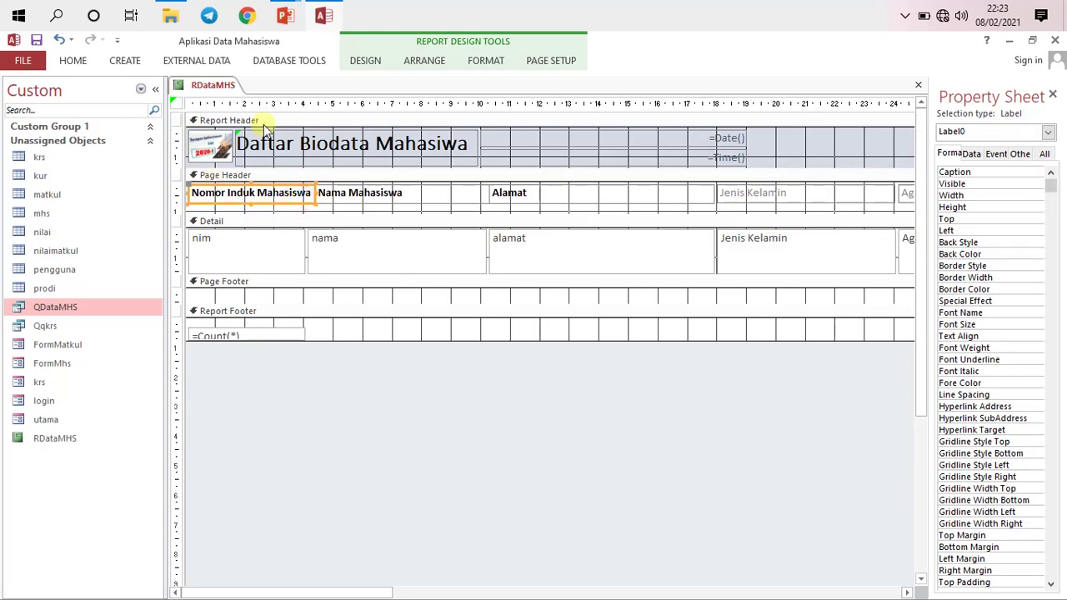
left_click(371, 62)
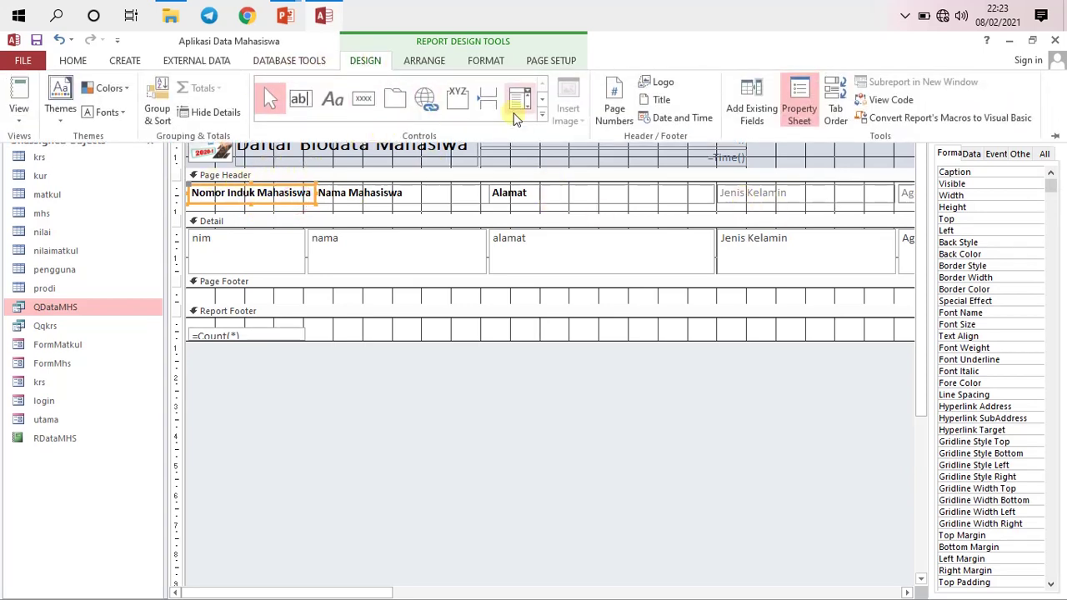
left_click(542, 114)
left_click(314, 119)
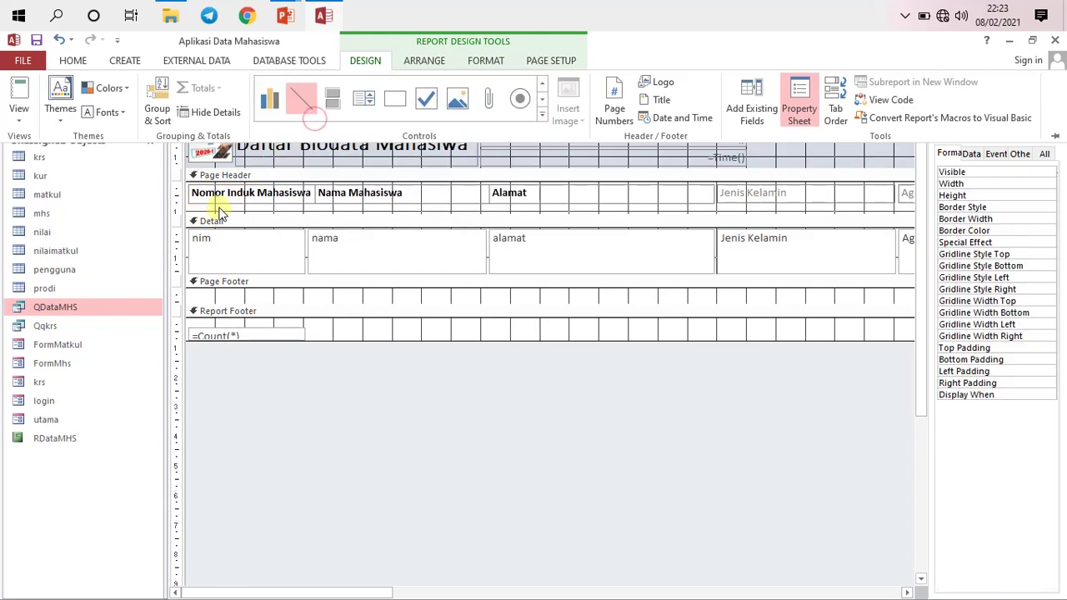
left_click(190, 206)
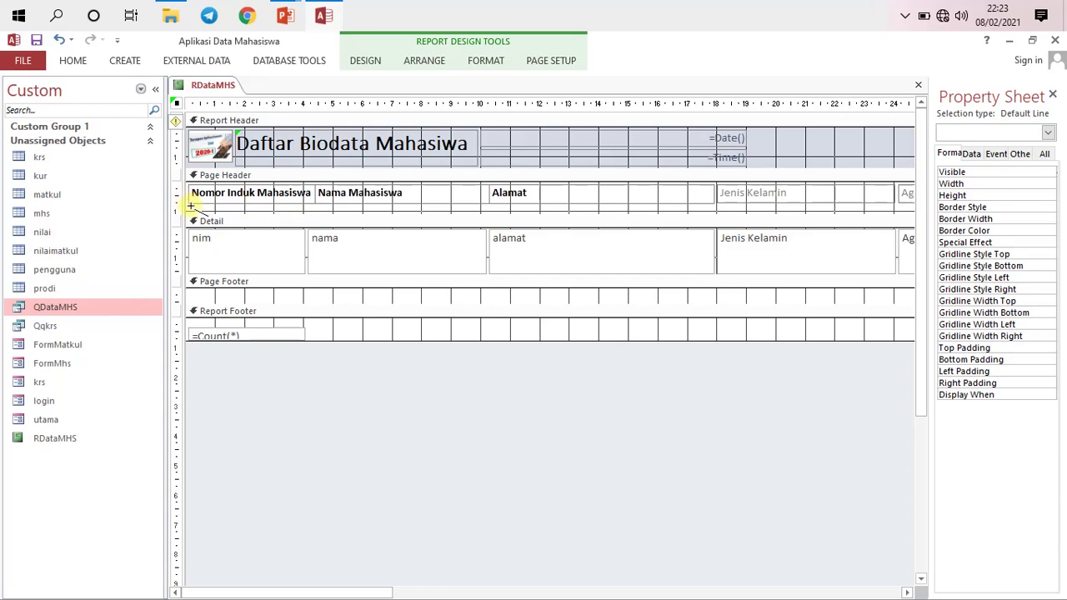
mouse_move(190, 207)
left_mouse_down()
mouse_move(419, 205)
mouse_move(726, 223)
mouse_move(848, 203)
left_mouse_up()
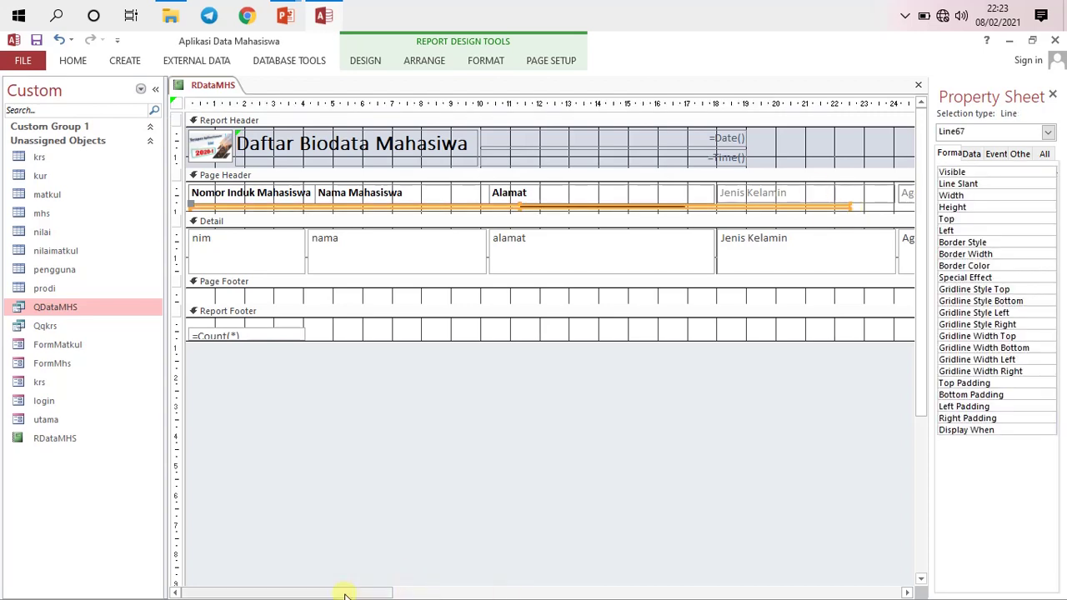
Extend the horizontal line below the column labels to the outer edge of the photo column, at about 48 cm on the ruler.
left_click_drag(345, 591, 559, 589)
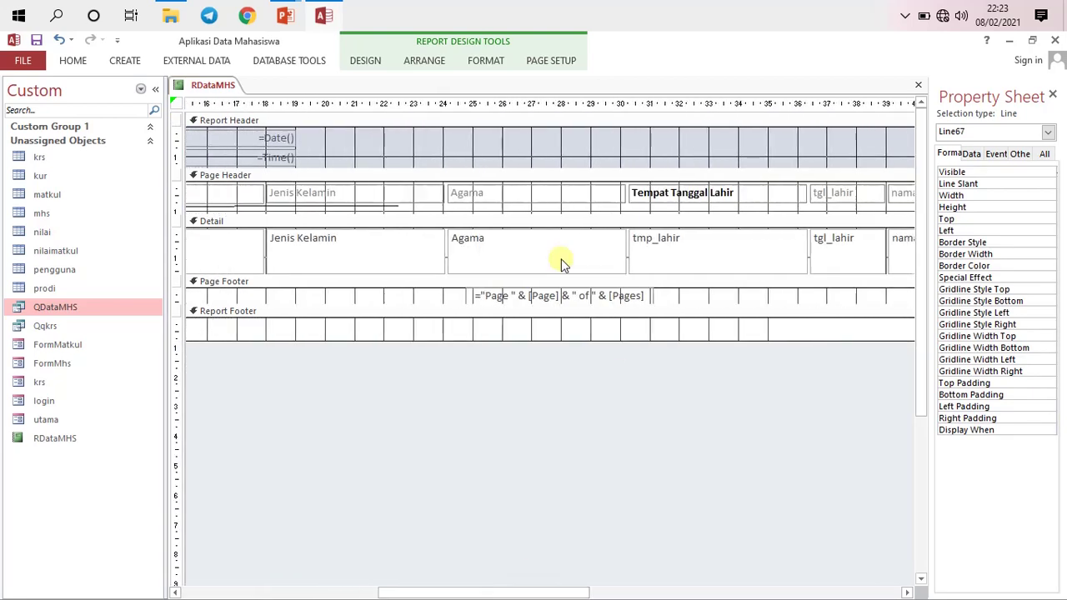
left_click(389, 212)
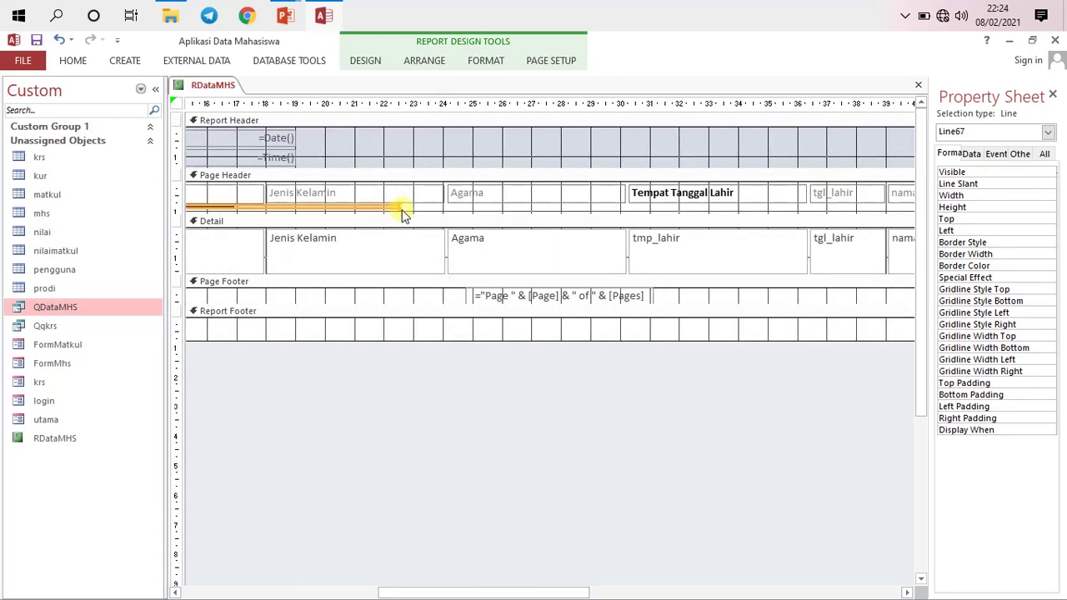
left_click_drag(399, 208, 544, 223)
mouse_move(872, 206)
left_mouse_down()
mouse_move(900, 209)
mouse_move(888, 207)
left_mouse_up()
left_click_drag(387, 592, 741, 593)
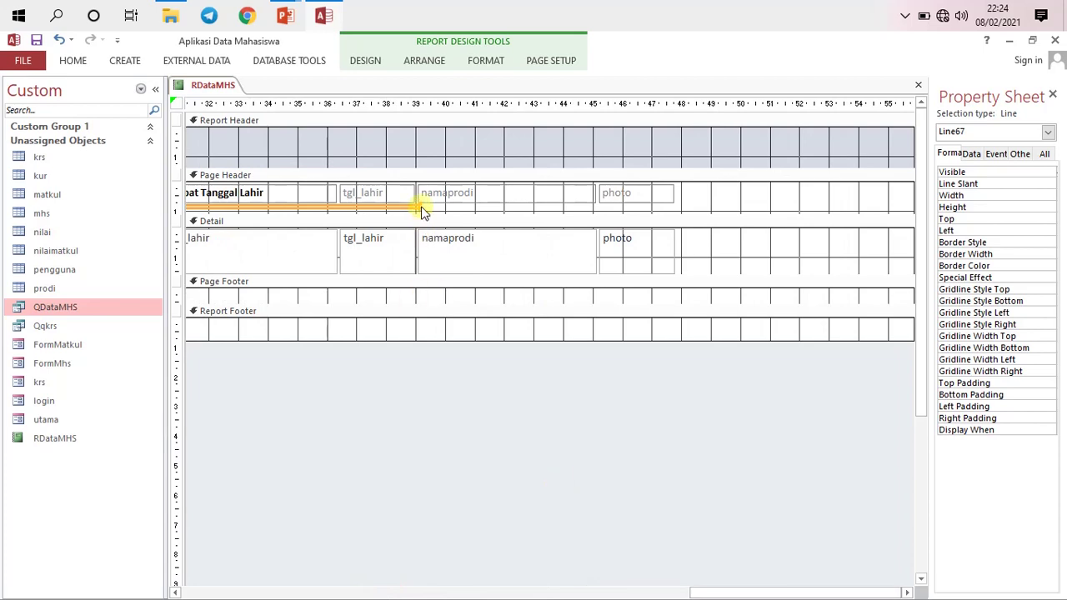
mouse_move(417, 207)
left_mouse_down()
mouse_move(669, 219)
mouse_move(691, 209)
mouse_move(670, 207)
mouse_move(680, 204)
left_mouse_up()
left_click_drag(704, 594, 98, 595)
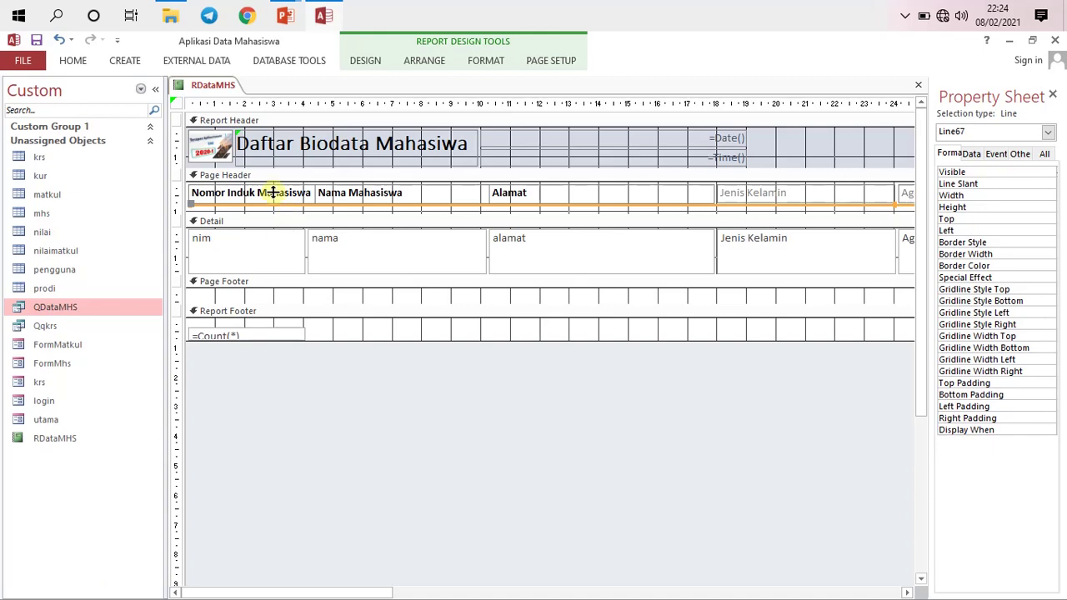
Check the separator line under the column labels in Report View and return the report to Design View.
right_click(220, 86)
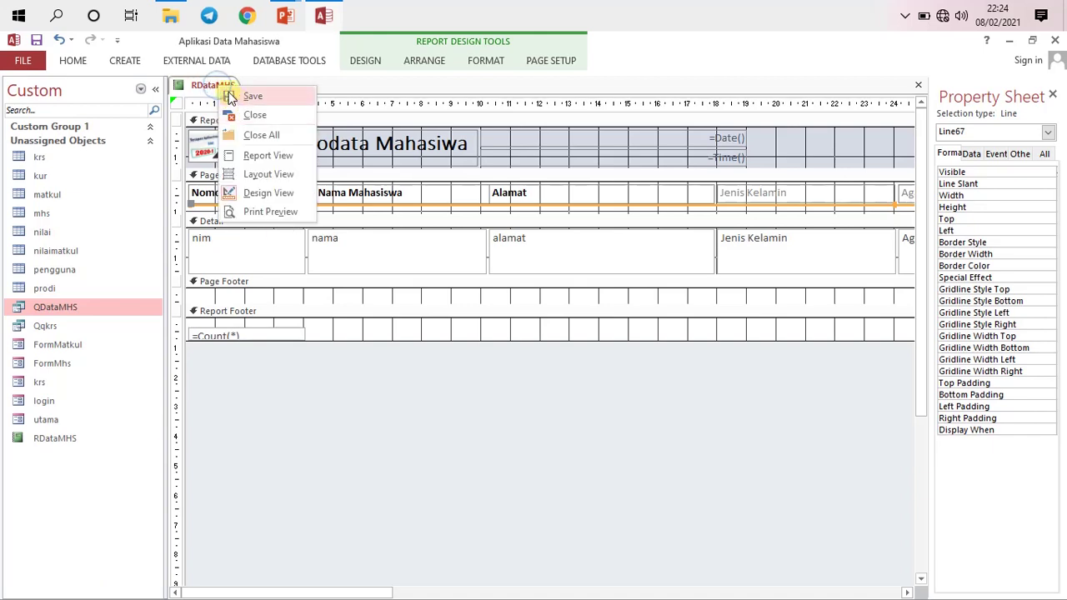
right_click(225, 86)
left_click(275, 155)
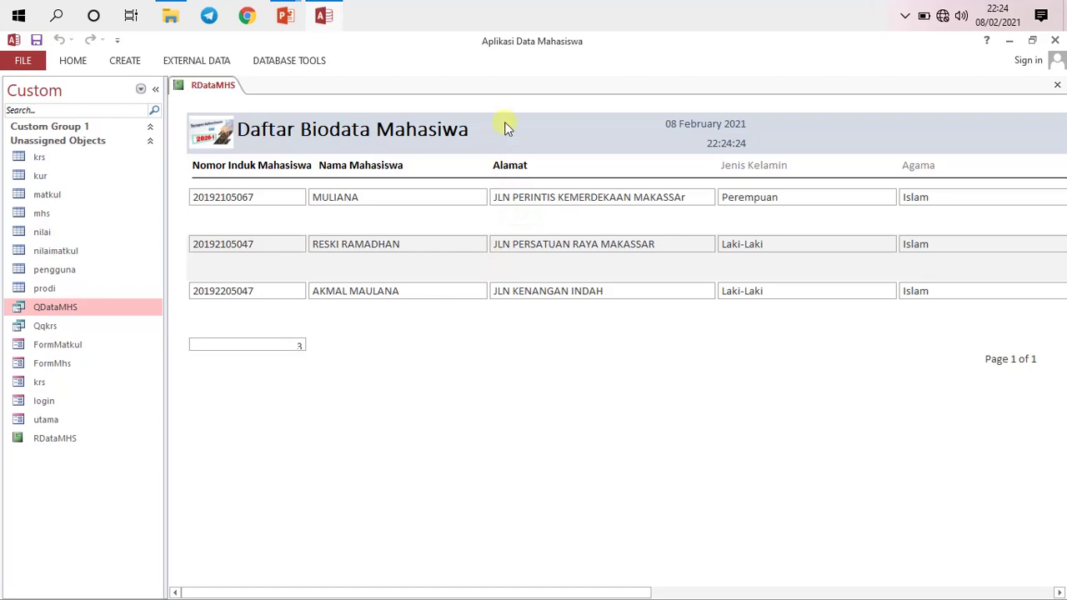
right_click(210, 86)
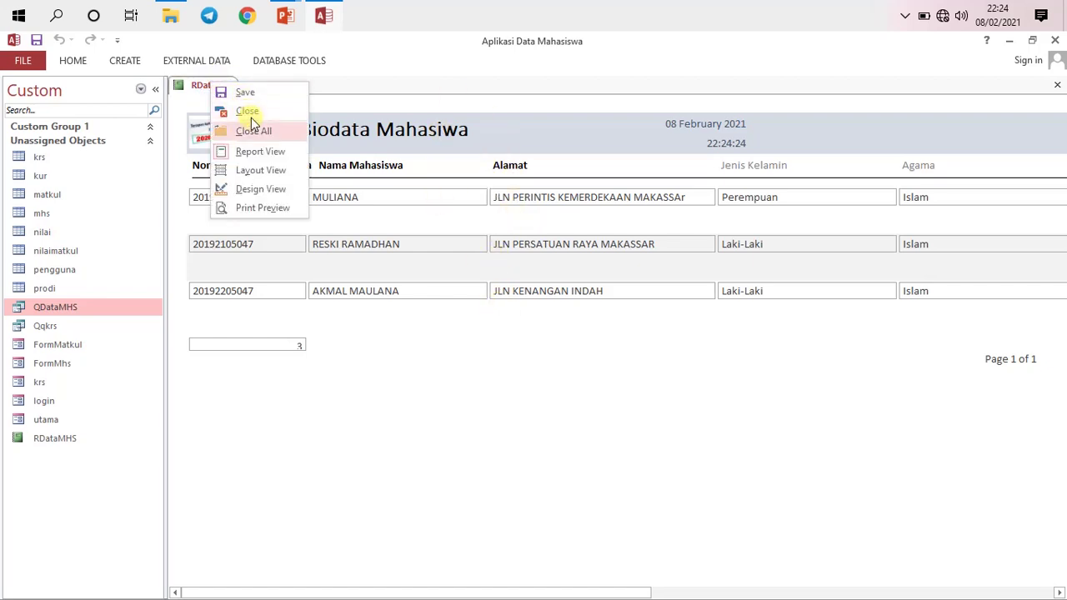
left_click(261, 189)
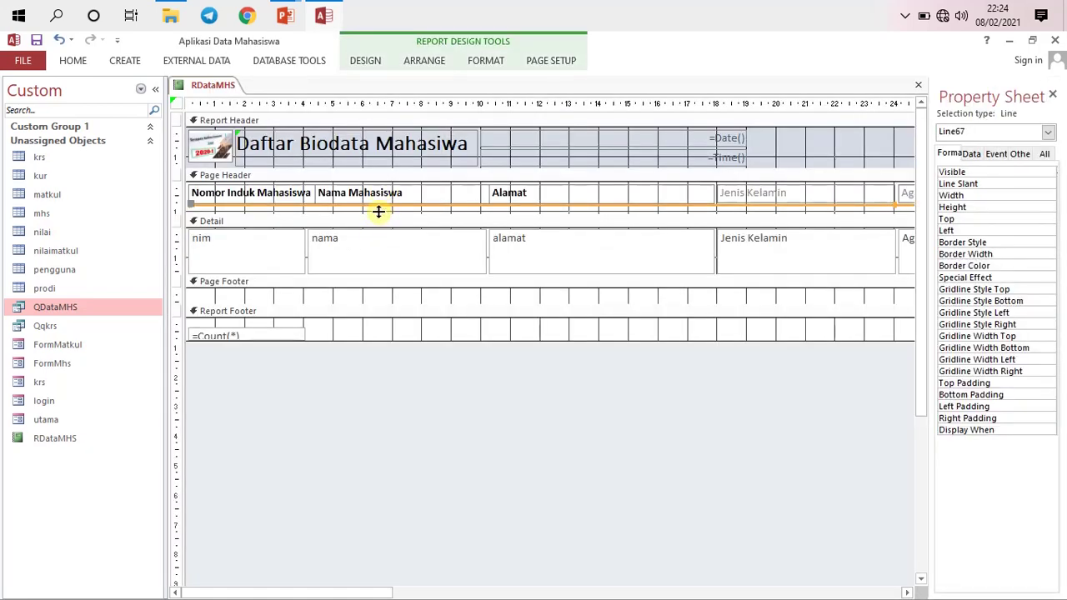
right_click(427, 204)
left_click(465, 222)
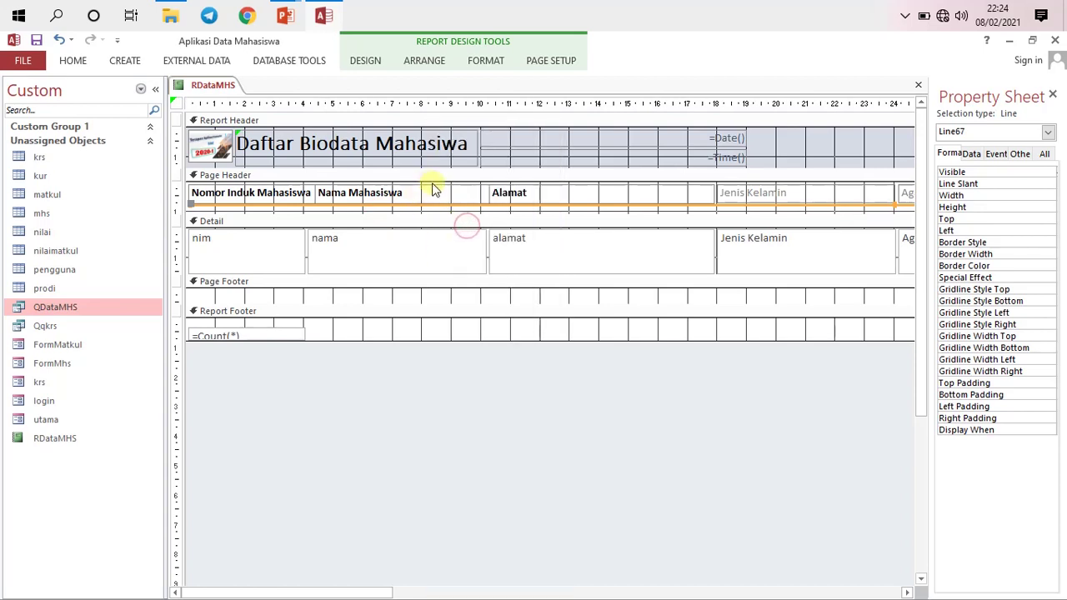
left_click(432, 189)
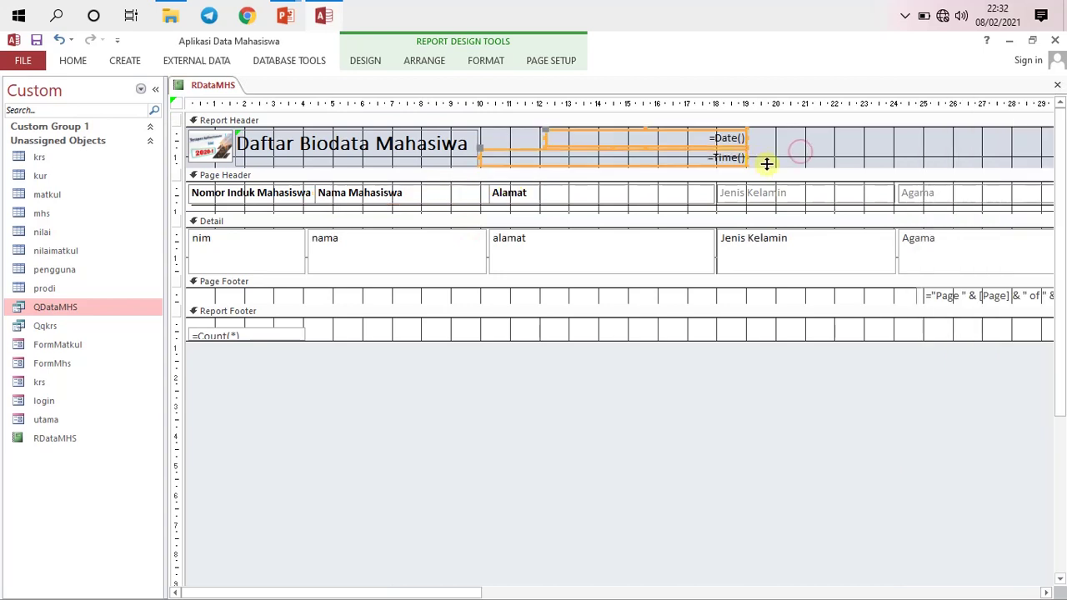
Move the date and time fields in the Report Header right to about the 28 cm mark and check their placement in Report View.
left_click_drag(698, 150, 956, 147)
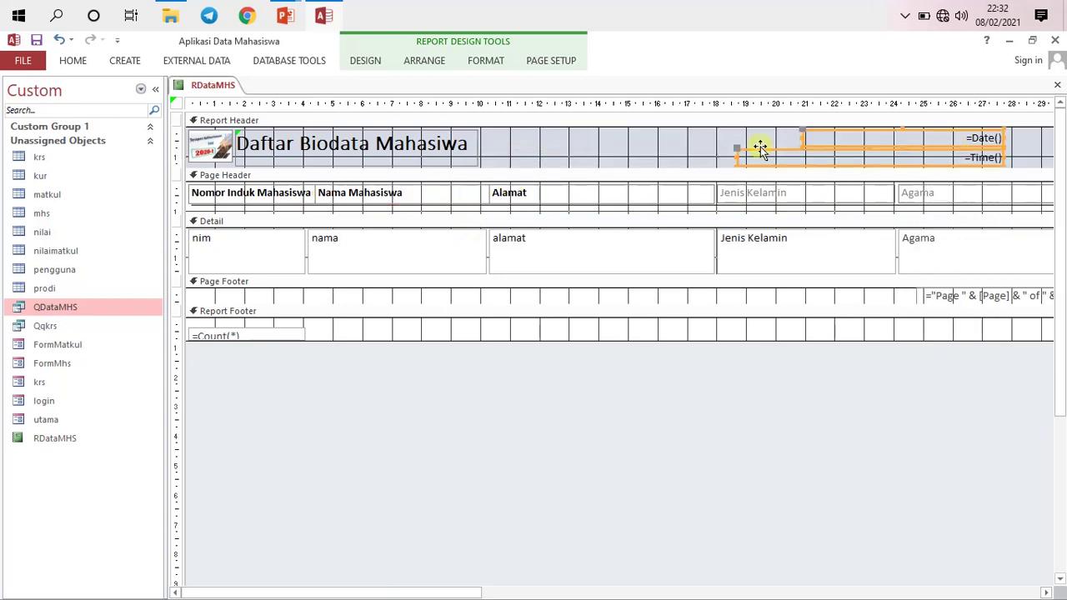
right_click(227, 88)
left_click(215, 90)
right_click(212, 86)
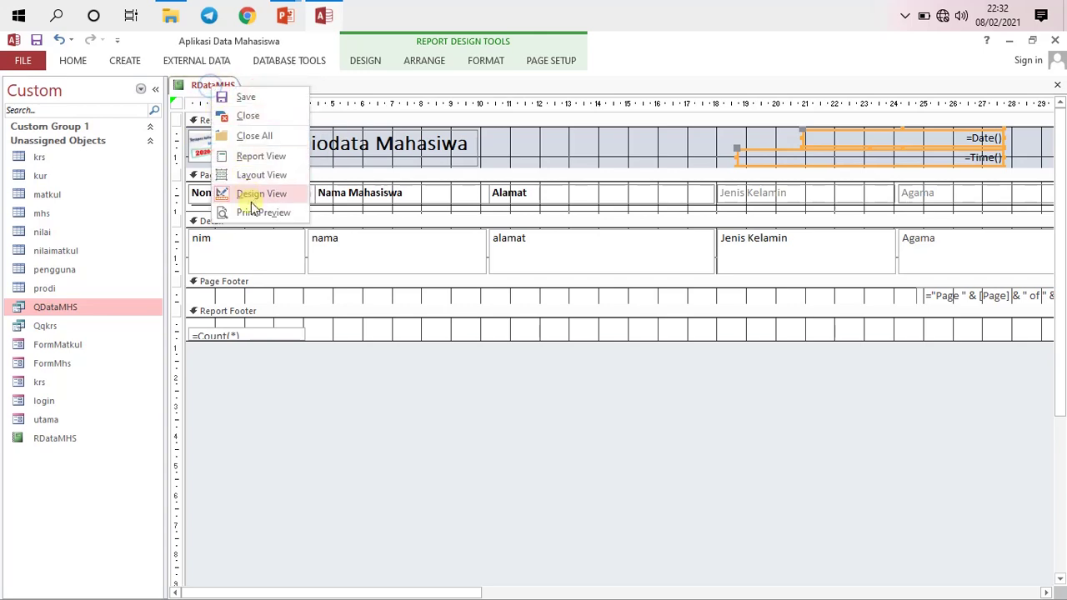
left_click(265, 157)
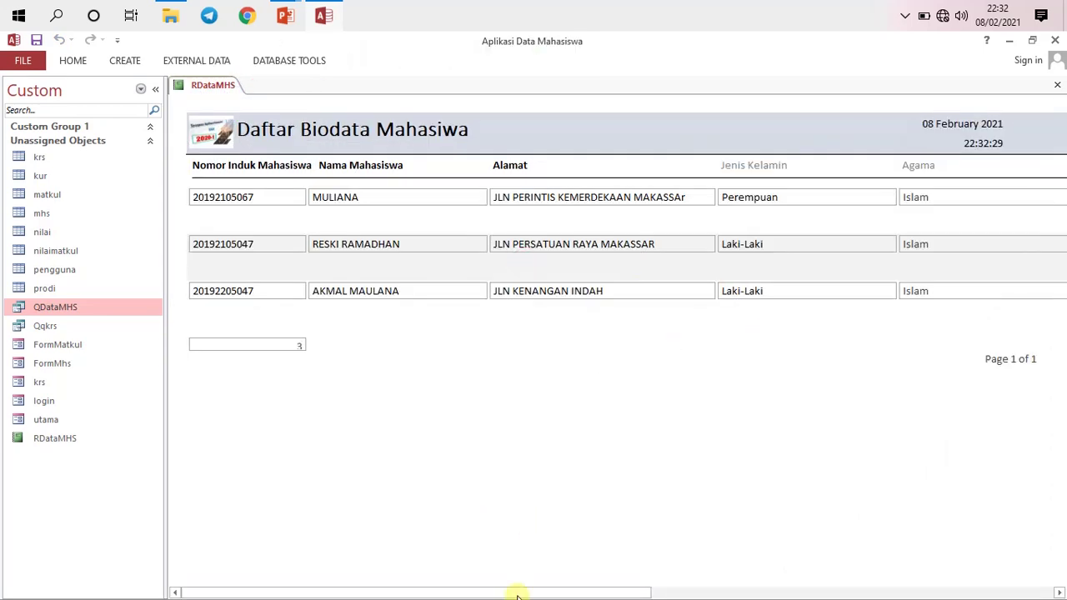
left_click_drag(471, 592, 428, 579)
right_click(212, 89)
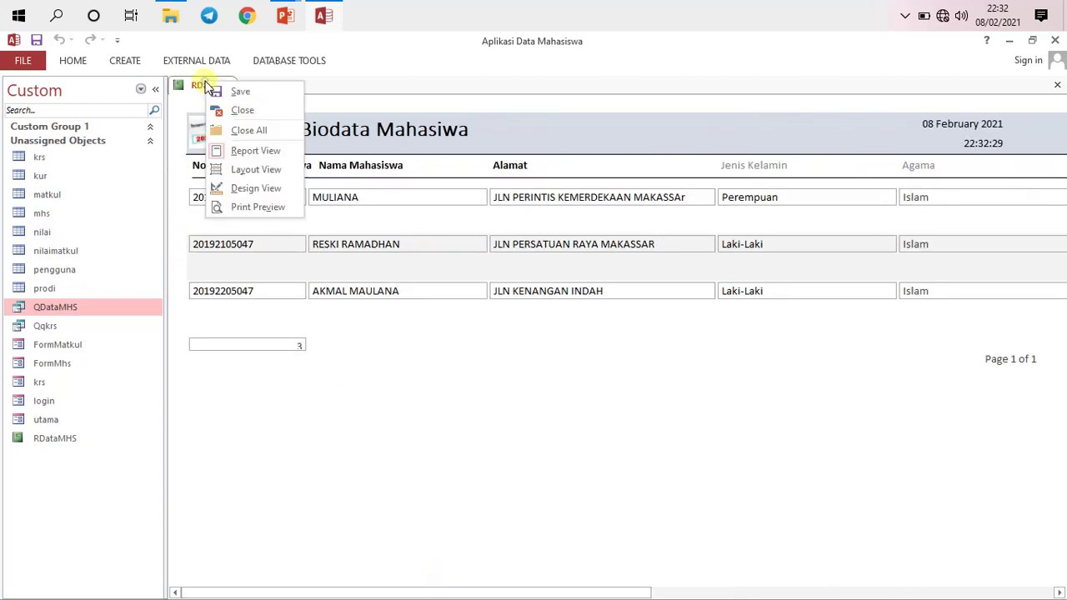
left_click(217, 88)
right_click(214, 85)
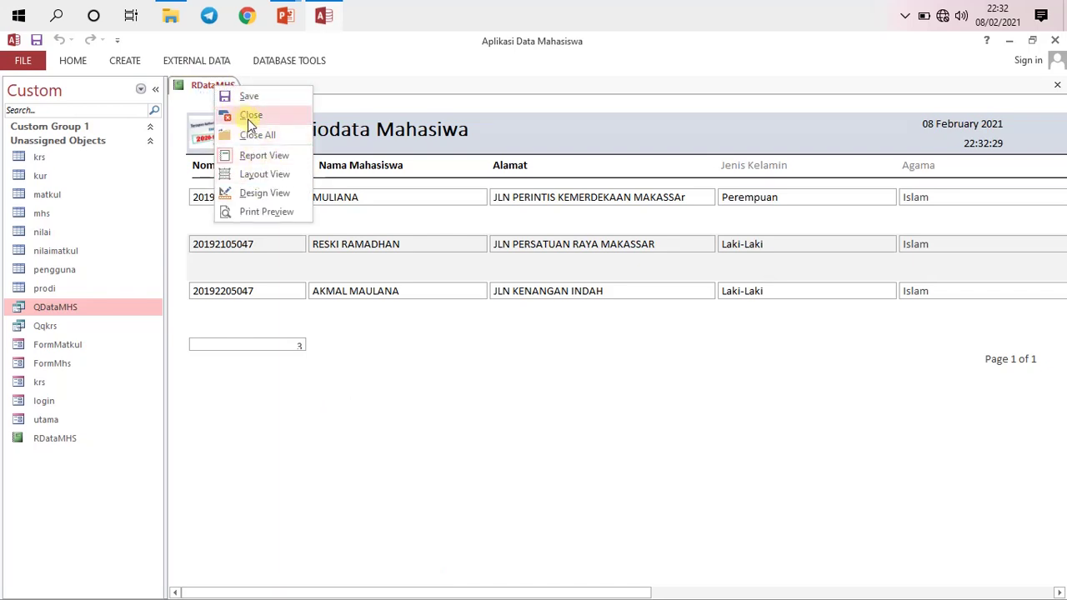
left_click(268, 194)
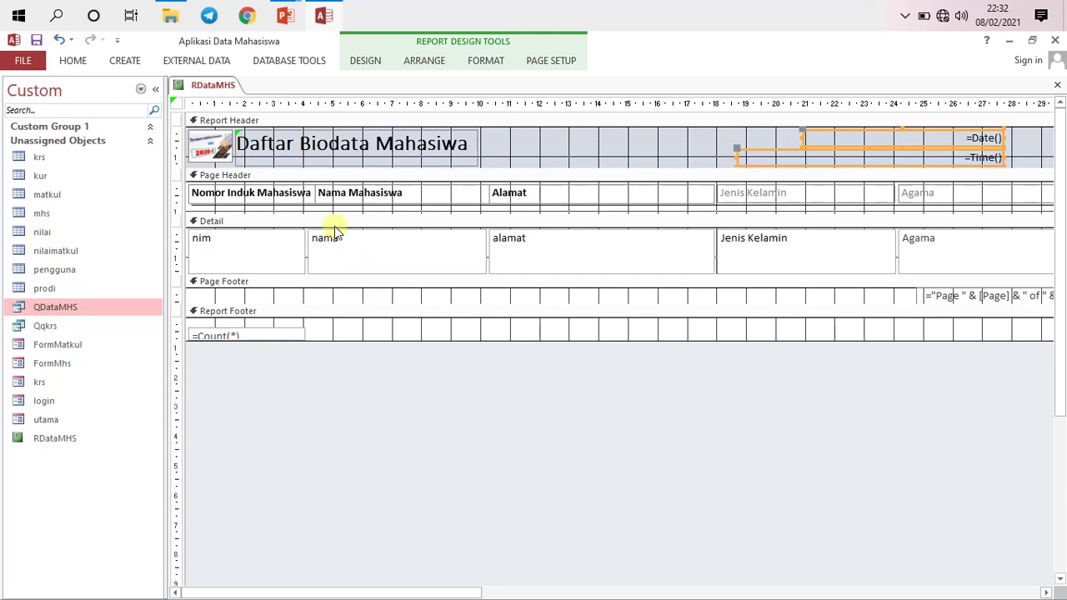
Reduce the Page Header section's height up to the column labels and check the gap above the records in Report View.
left_click_drag(345, 213, 345, 204)
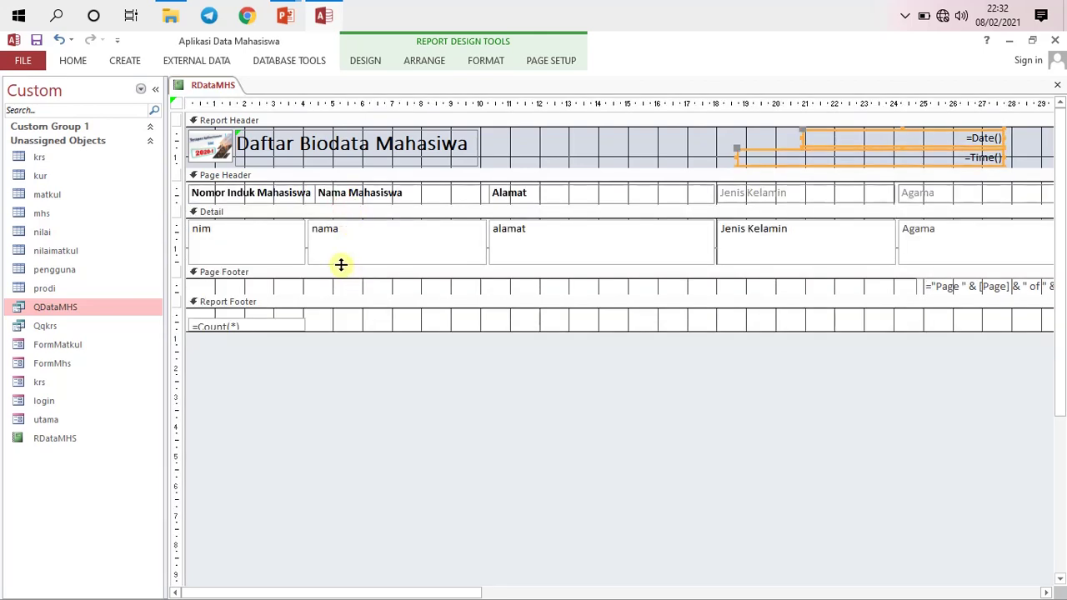
right_click(215, 85)
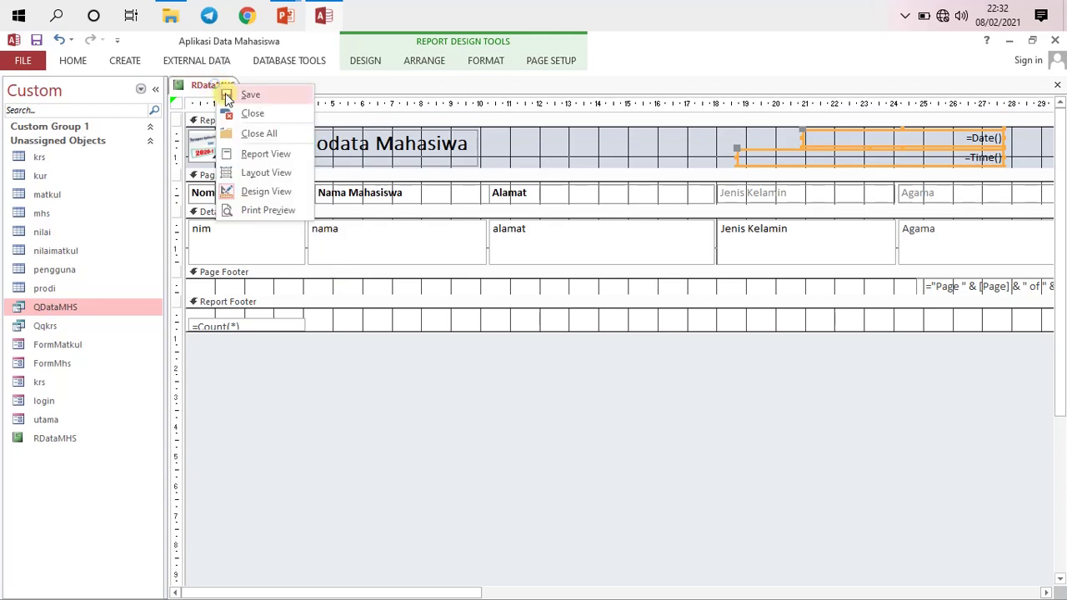
left_click(215, 86)
right_click(214, 85)
left_click(265, 153)
left_click(515, 265)
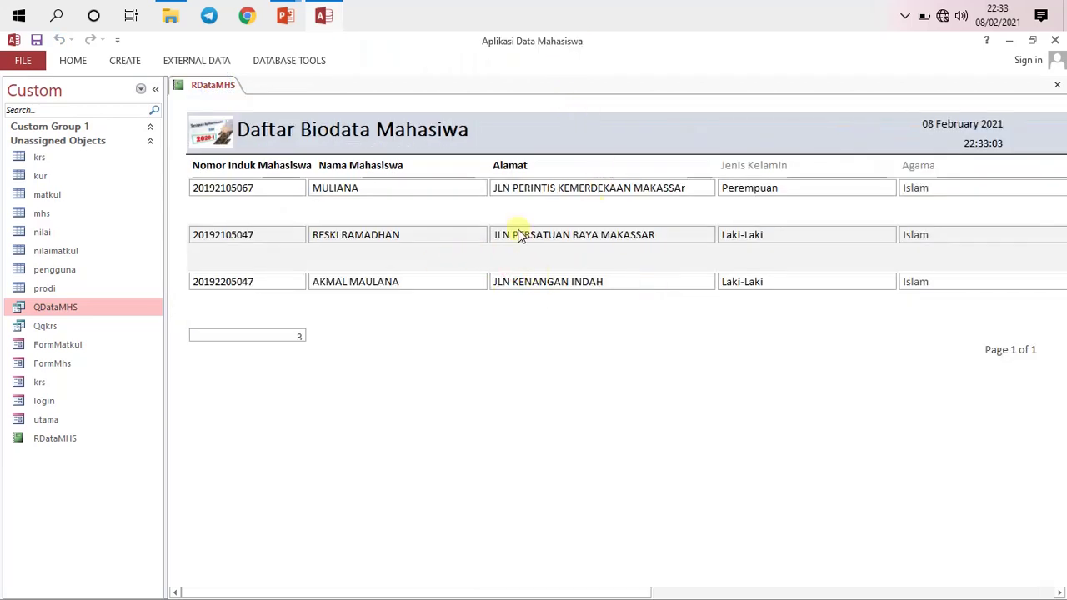
right_click(222, 85)
left_click(227, 88)
right_click(222, 84)
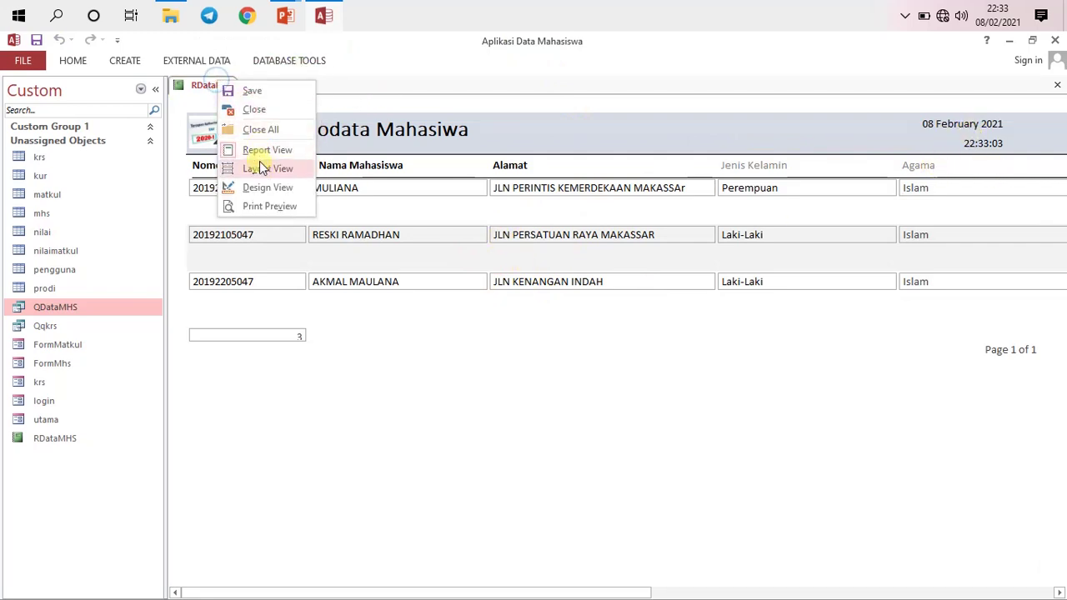
left_click(266, 187)
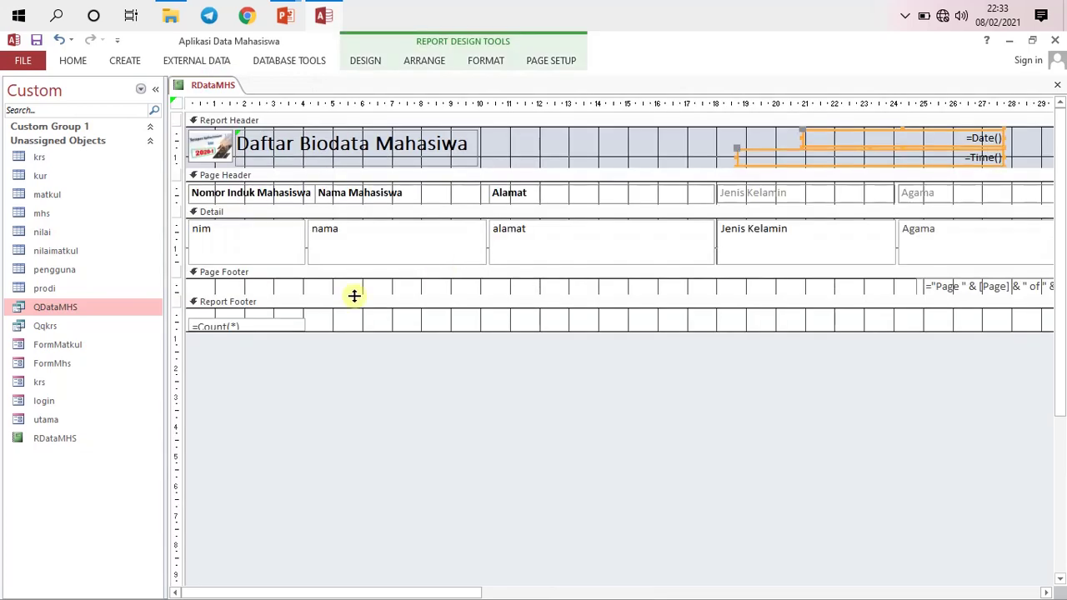
Increase the Page Header section's height slightly to leave a small gap below the separator line.
left_click(356, 281)
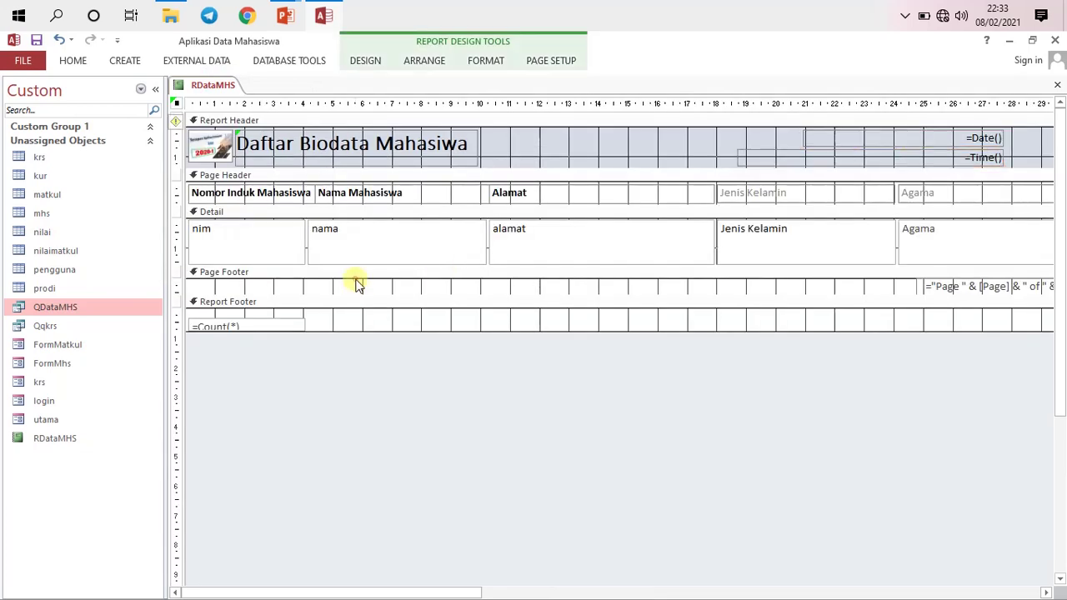
left_click(392, 247)
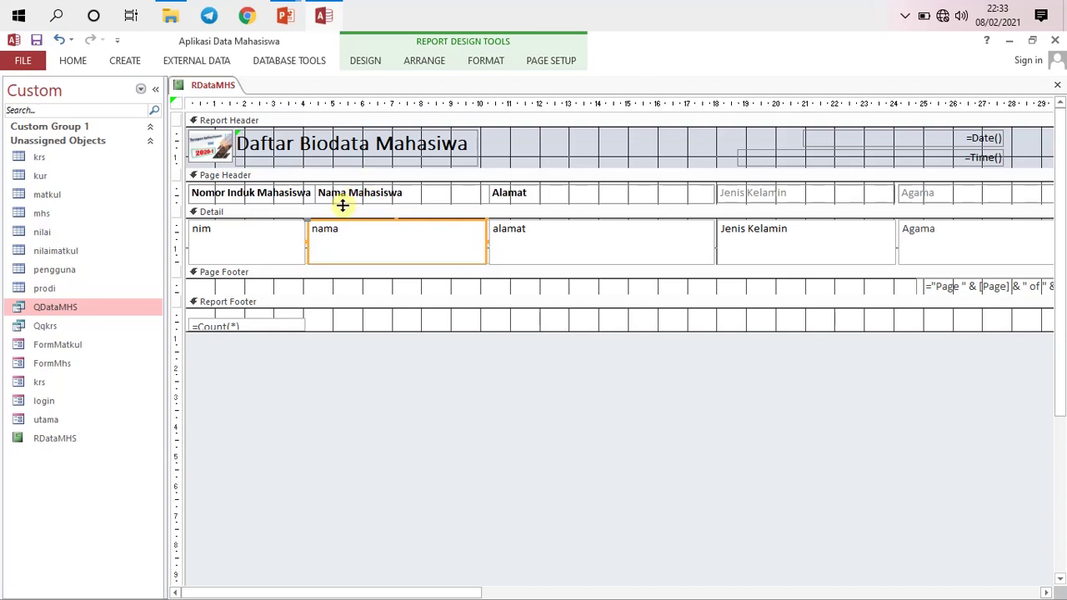
left_click(341, 205)
left_click_drag(347, 209, 345, 215)
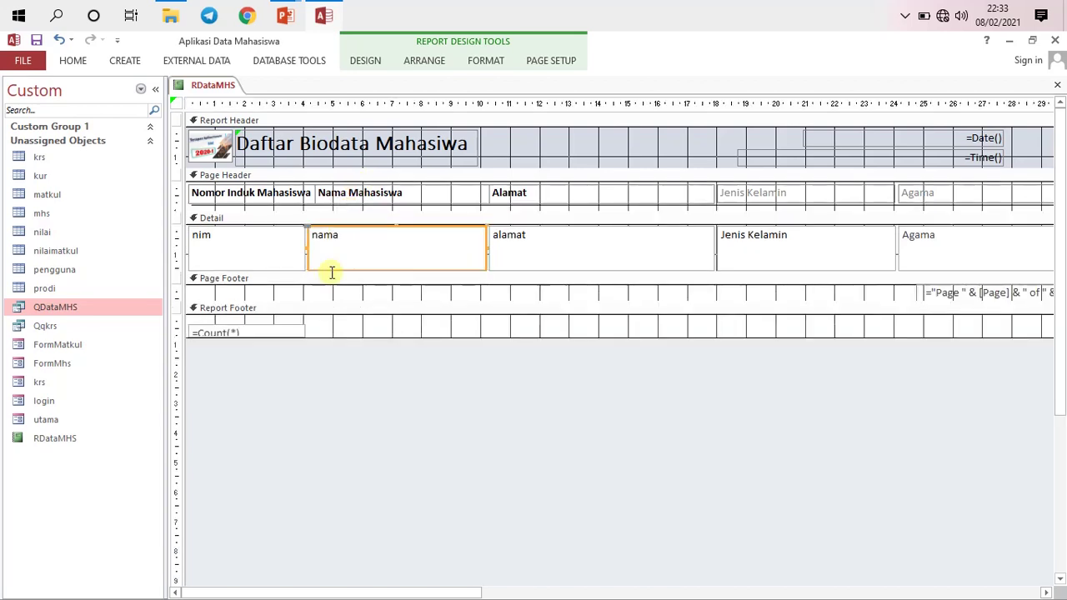
Adjust the Detail section's height closely around the lower edge of the nim and nama field boxes.
left_click_drag(331, 271, 333, 275)
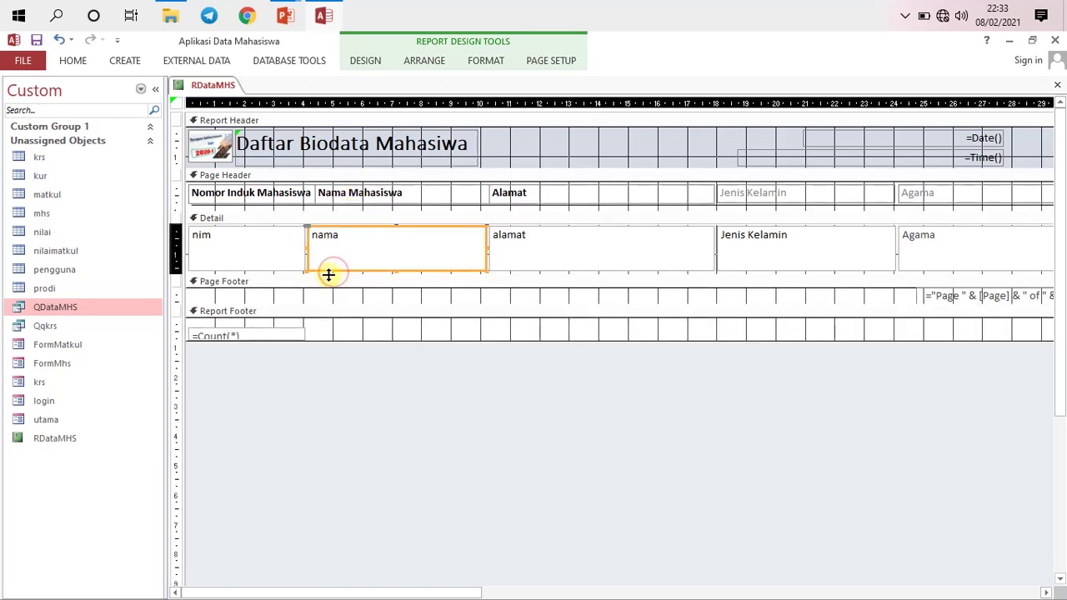
left_click(290, 274)
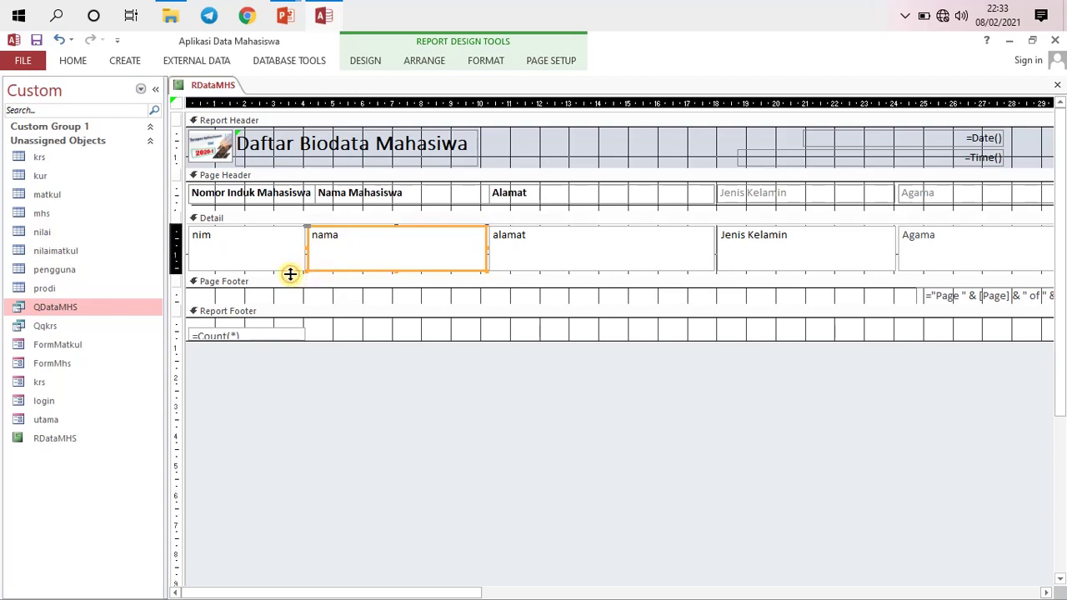
left_click_drag(290, 274, 291, 270)
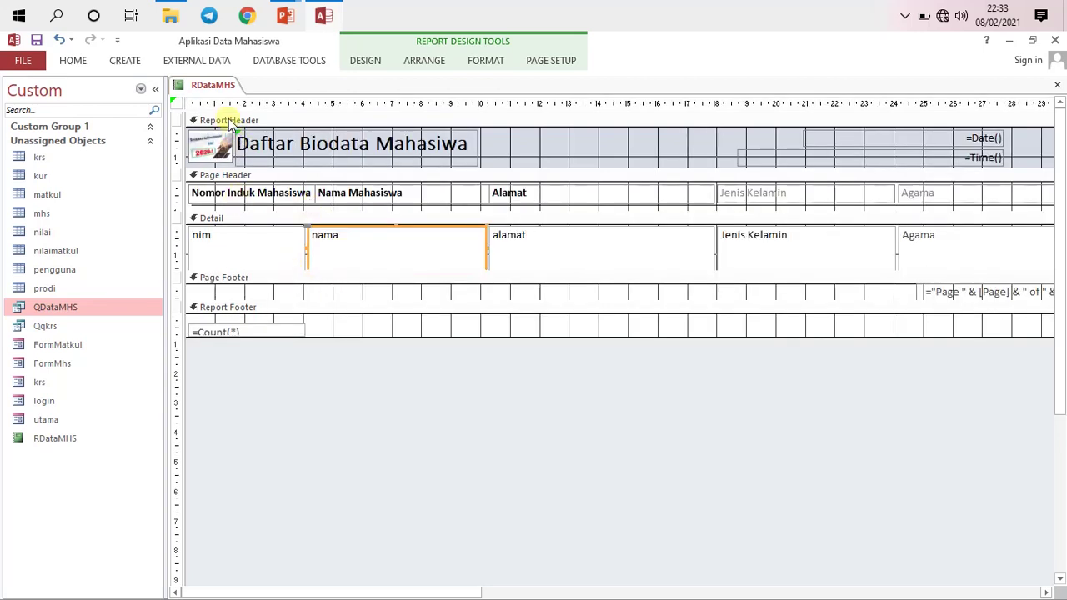
Examine the row spacing and the photo column in Report View and return the report to Design View.
right_click(214, 85)
left_click(277, 162)
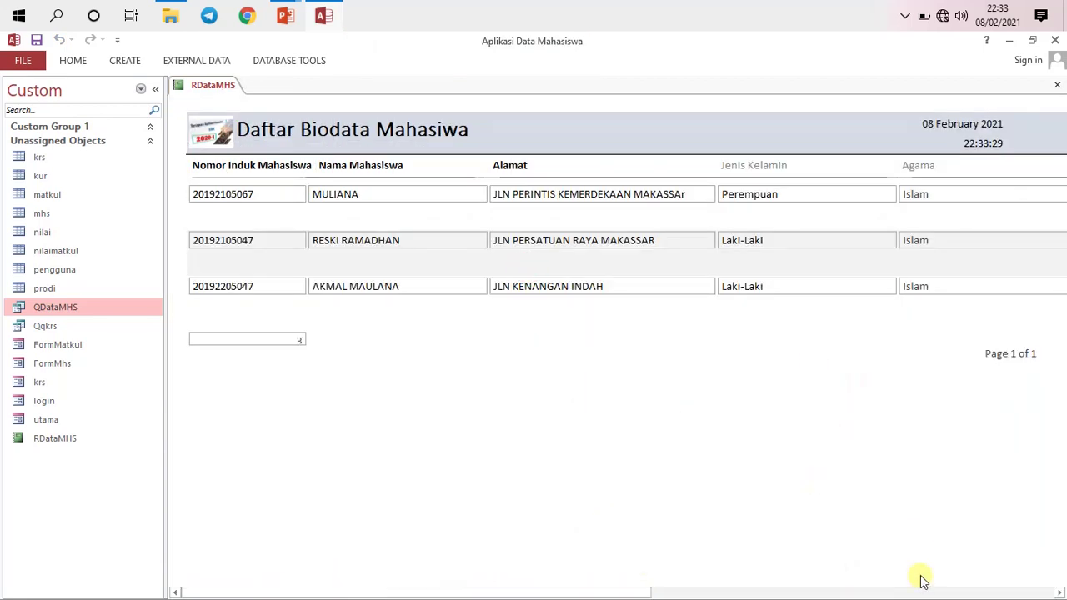
left_click(879, 592)
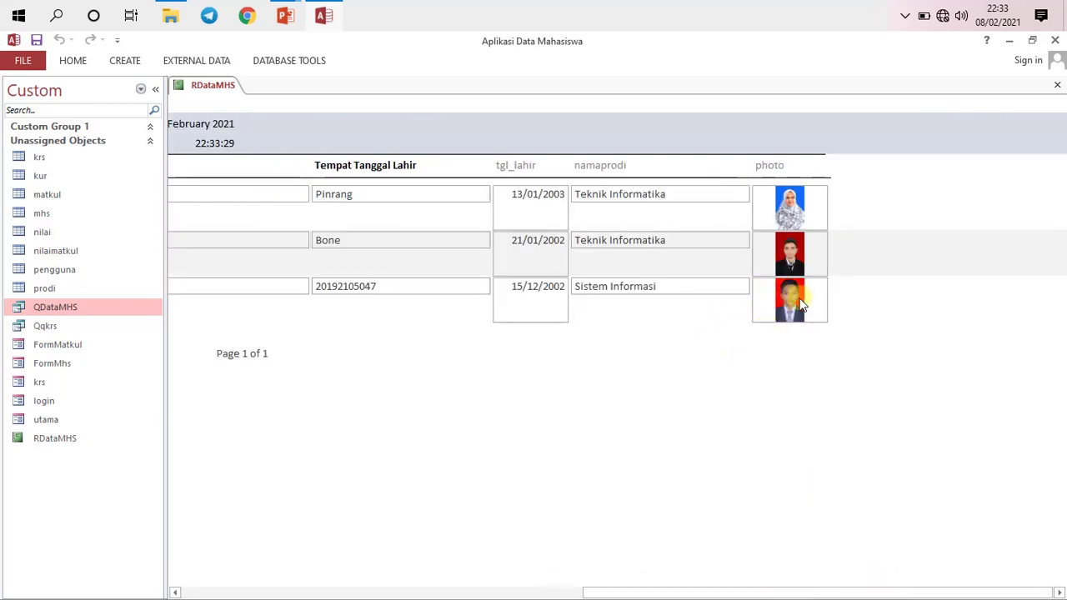
right_click(182, 86)
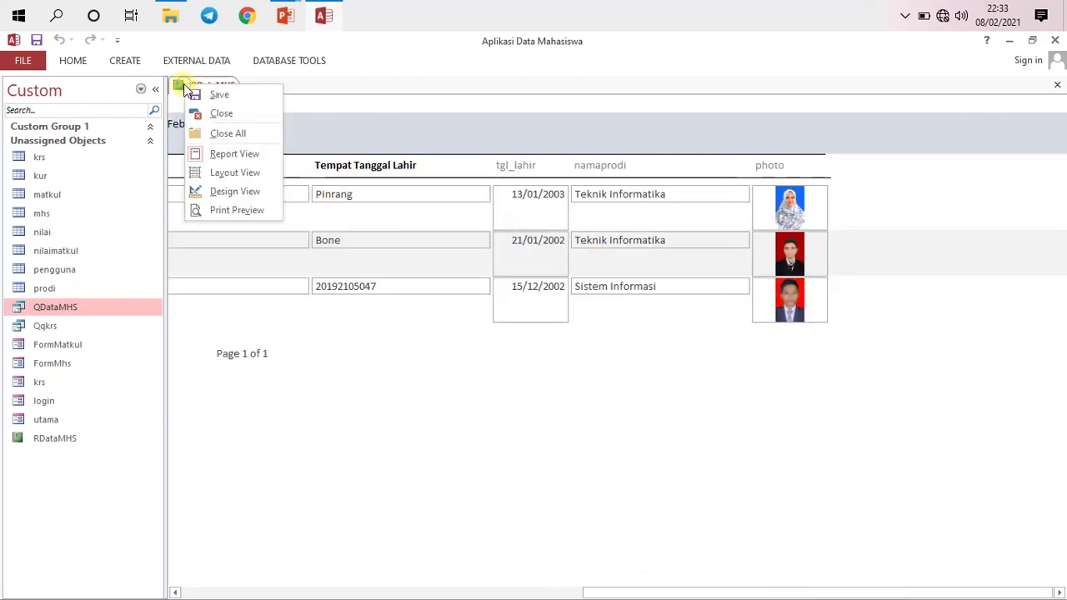
left_click(237, 192)
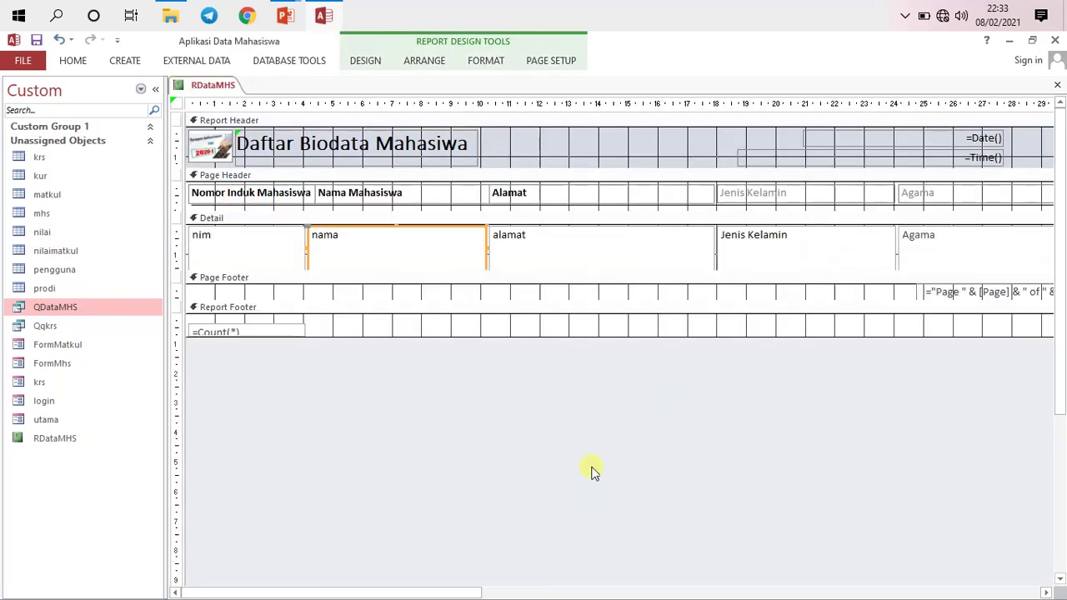
Resize the Detail section so that it ends at the lower edge of the field boxes and shows them completely.
left_click_drag(459, 592, 795, 583)
left_click(647, 253)
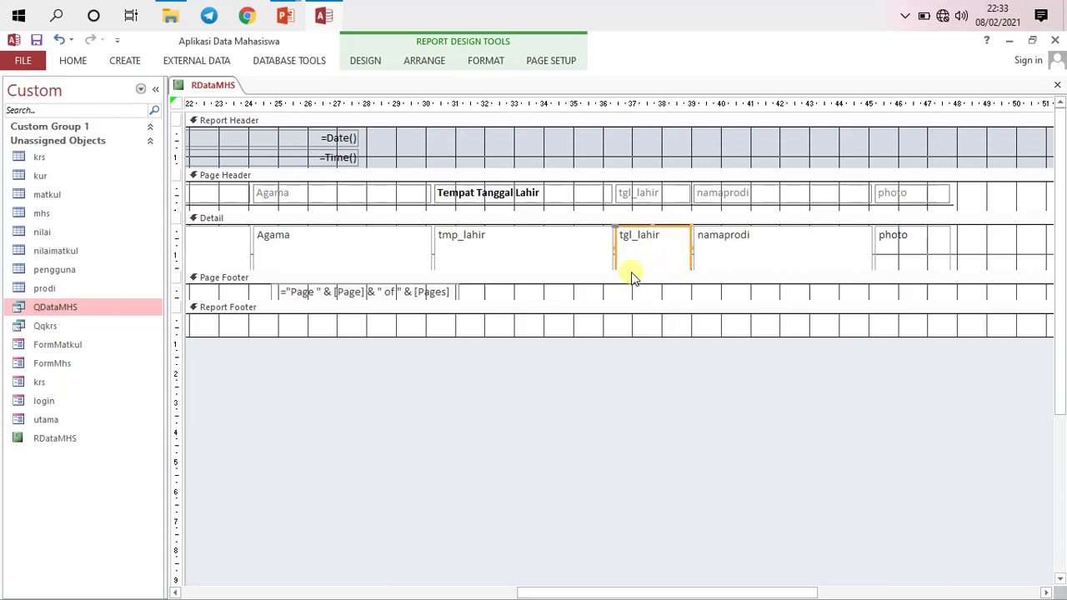
left_click_drag(631, 270, 637, 281)
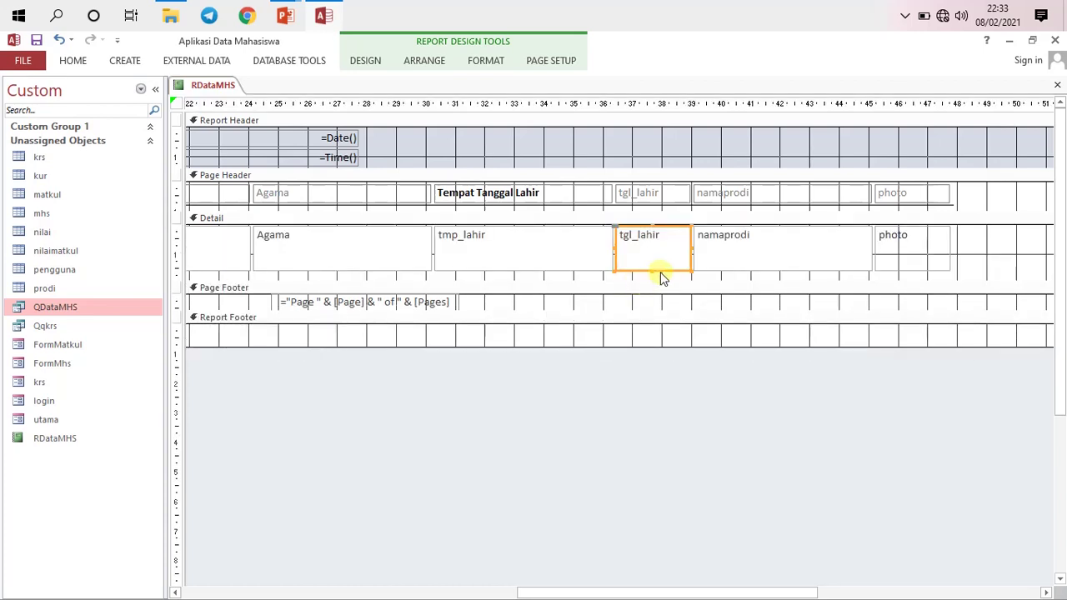
left_click(895, 254)
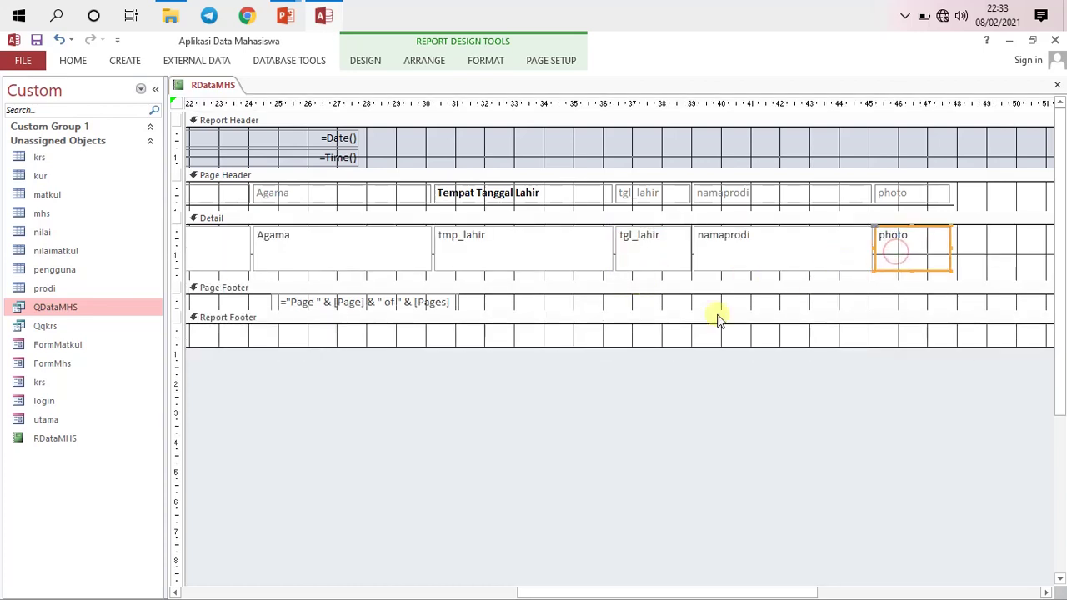
left_click_drag(640, 281, 581, 269)
left_click_drag(590, 592, 396, 592)
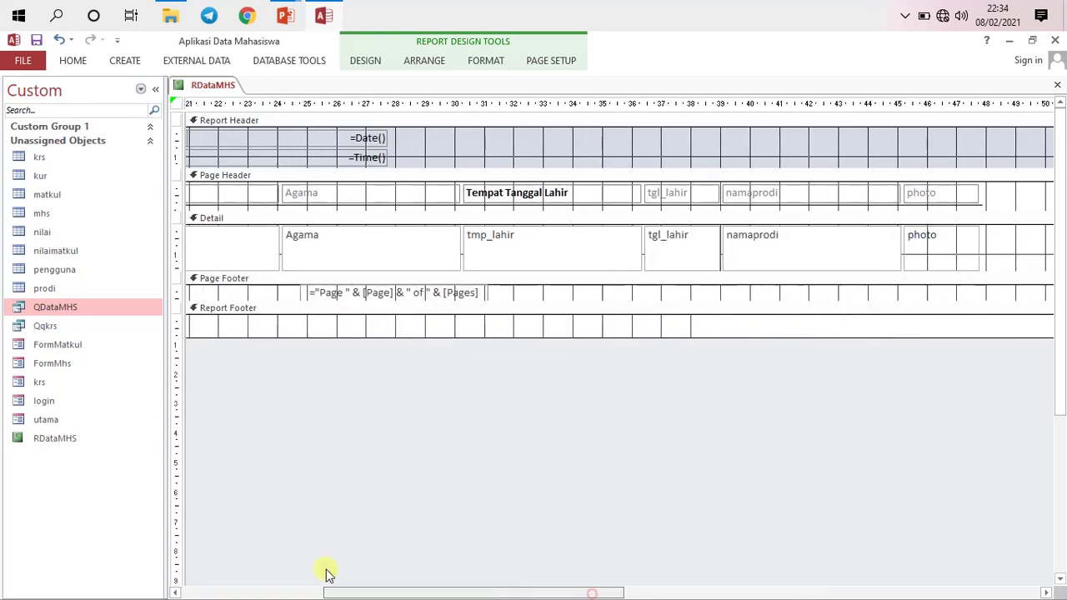
Examine the record rows and all columns through to the photo column of RDataMHS in Report View.
left_click_drag(327, 574, 229, 572)
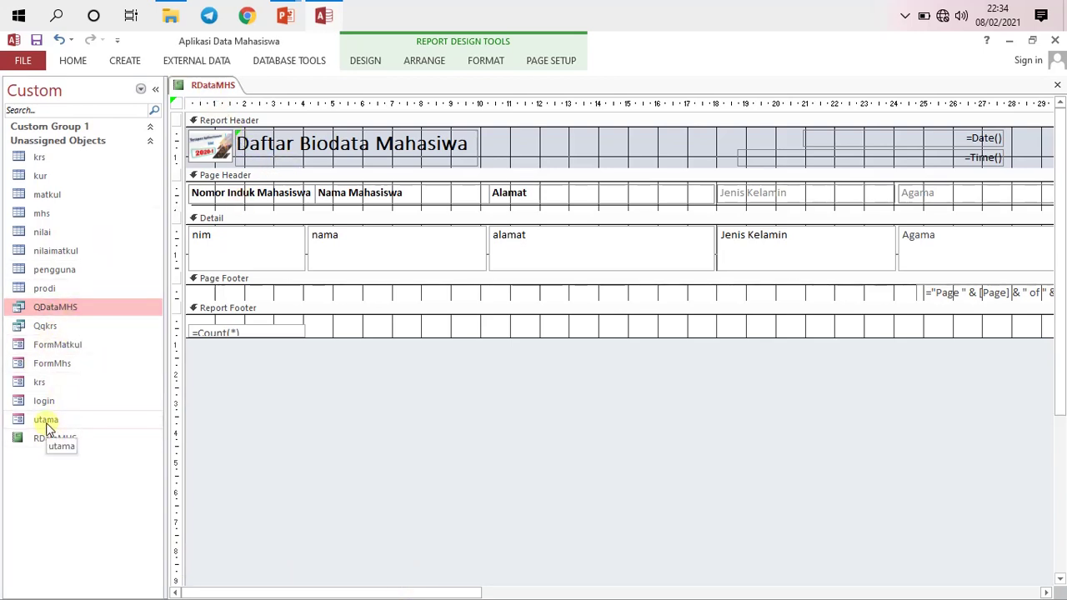
right_click(206, 91)
left_click(258, 162)
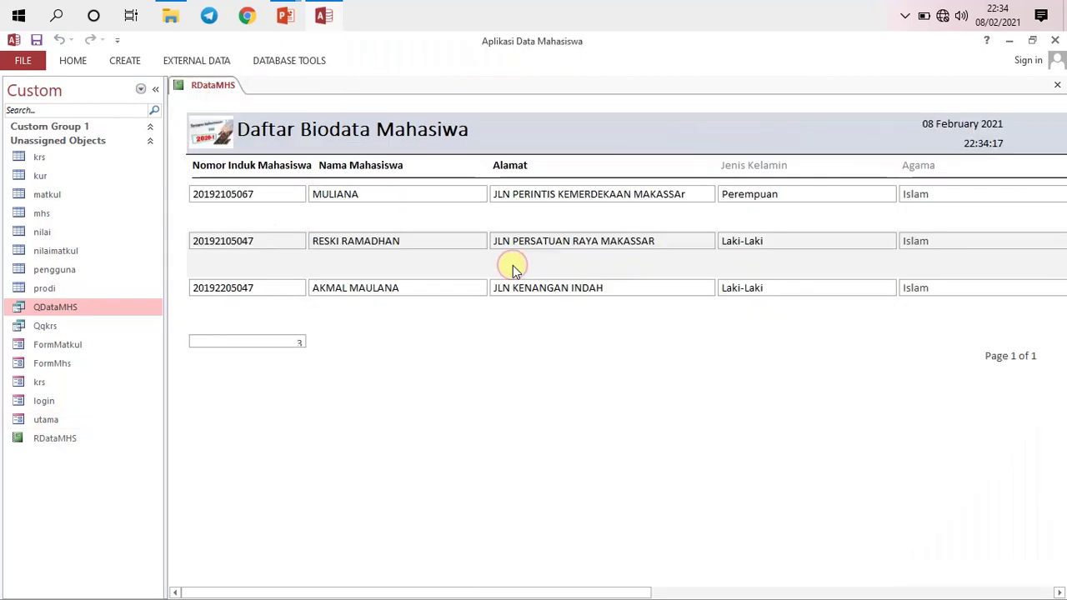
left_click_drag(450, 593, 862, 577)
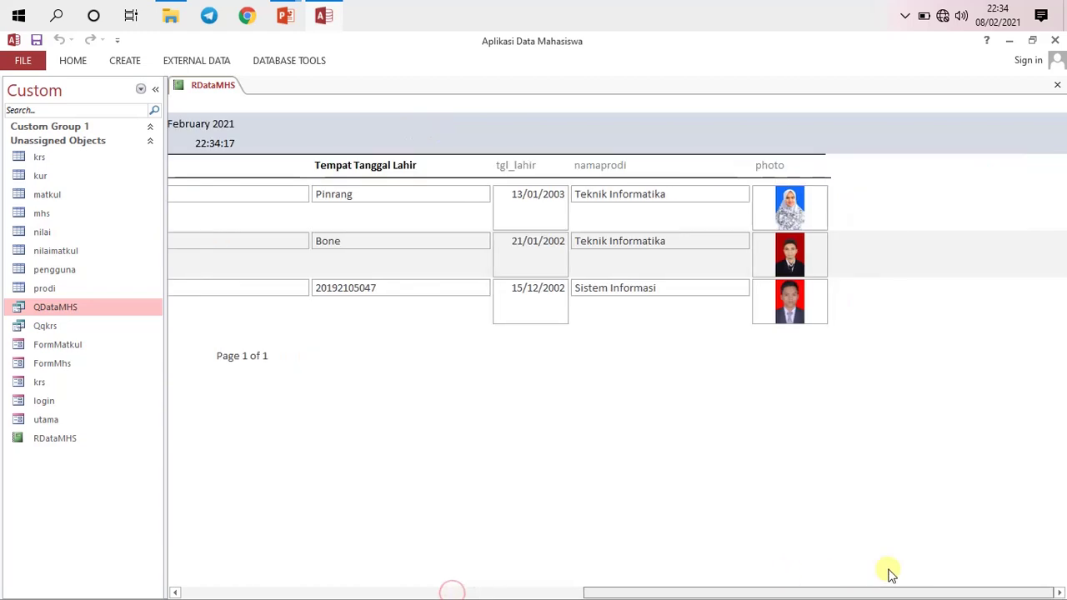
left_click_drag(642, 593, 195, 593)
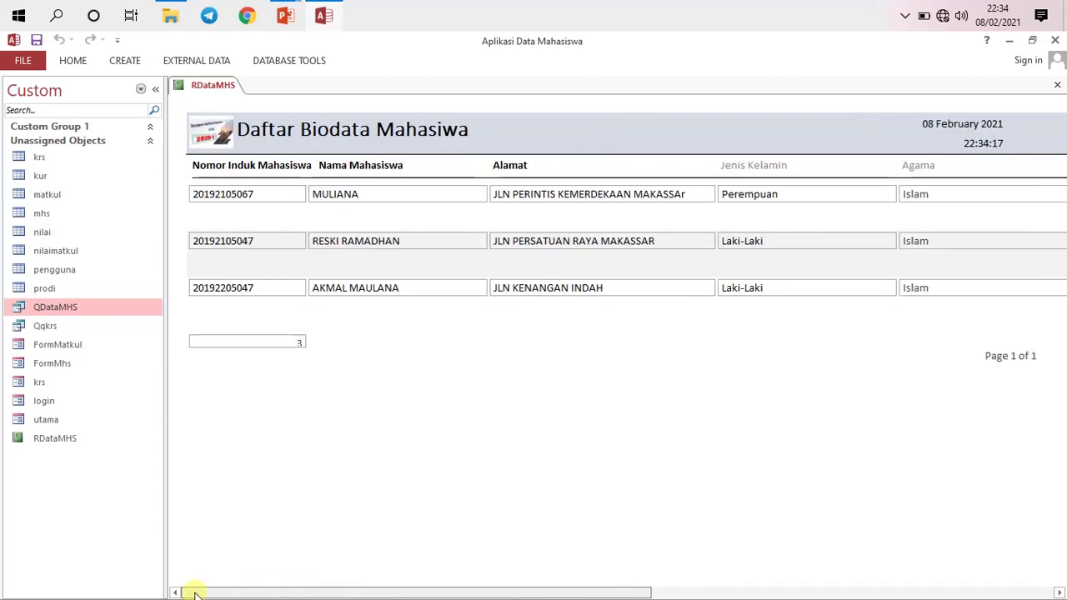
Close the RDataMHS report and open the utama form.
right_click(210, 87)
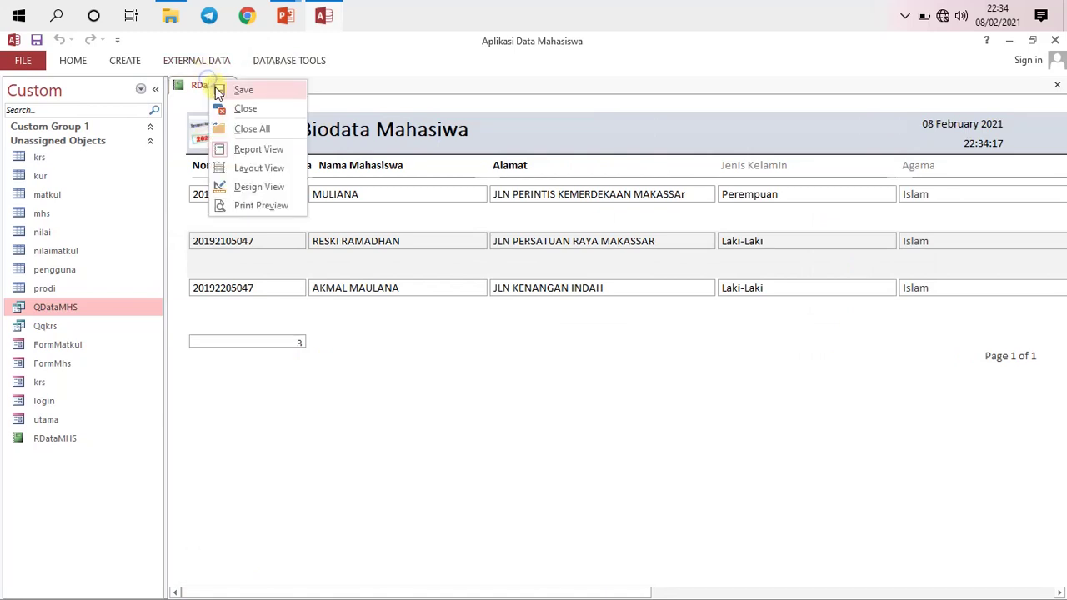
left_click(214, 86)
right_click(214, 86)
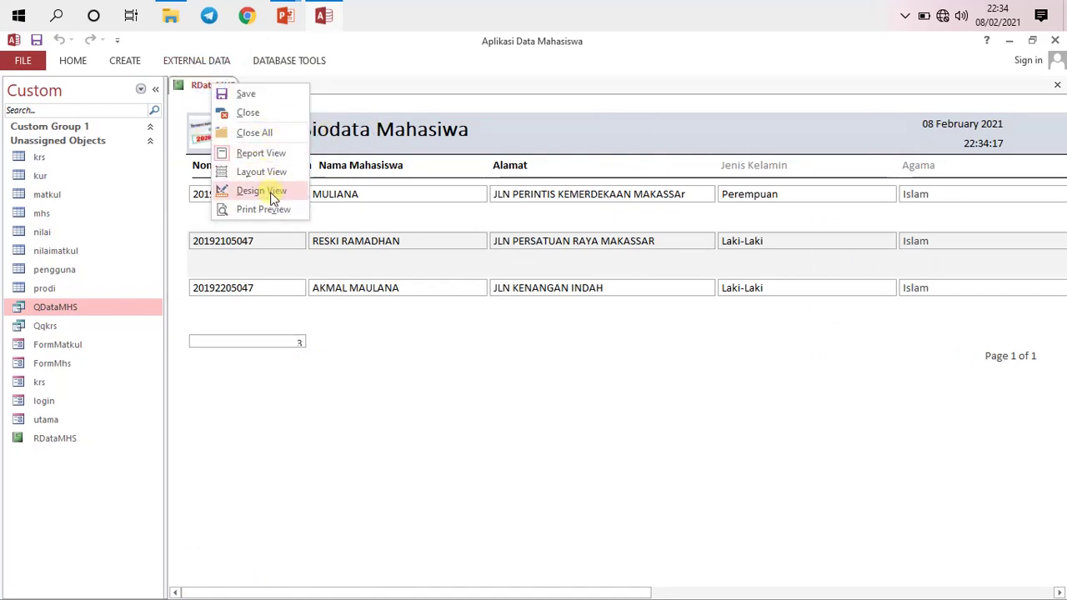
left_click(250, 109)
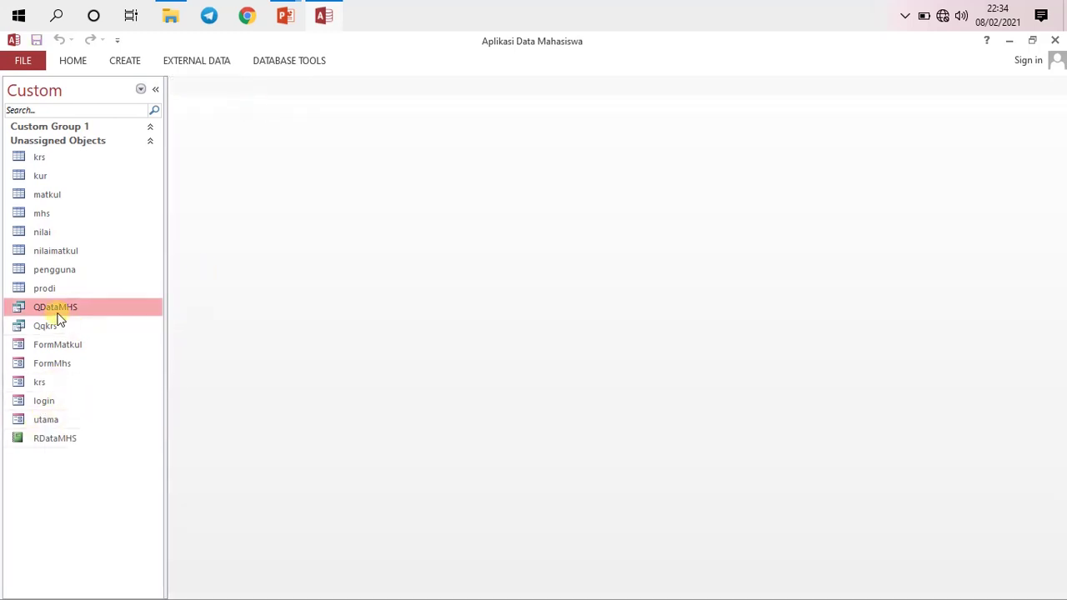
double_click(50, 419)
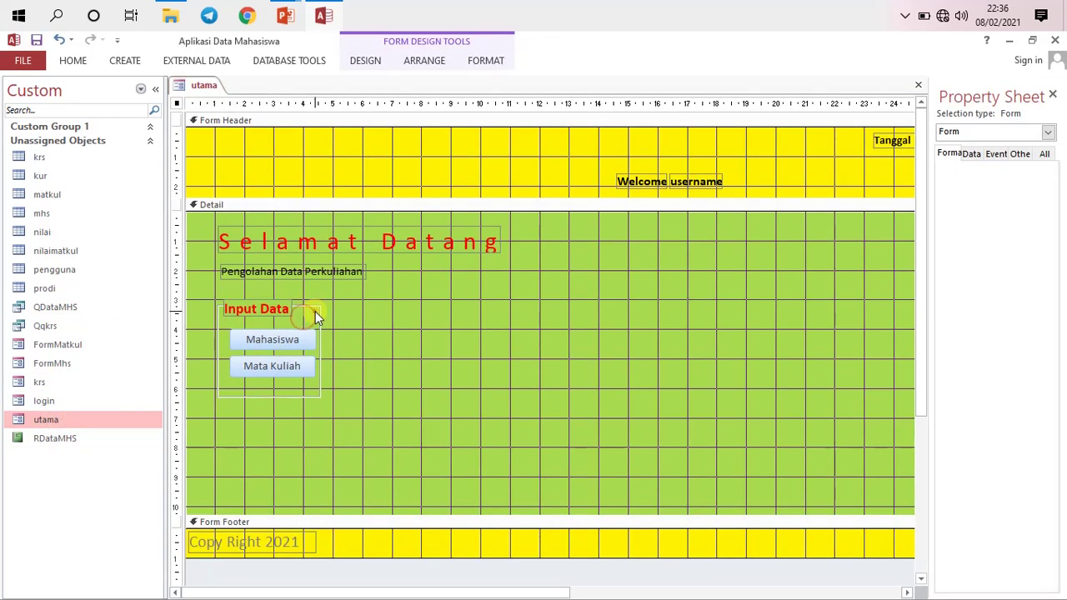
Duplicate the Input Data option group on the utama form and place the copy directly below the original.
left_click(307, 306)
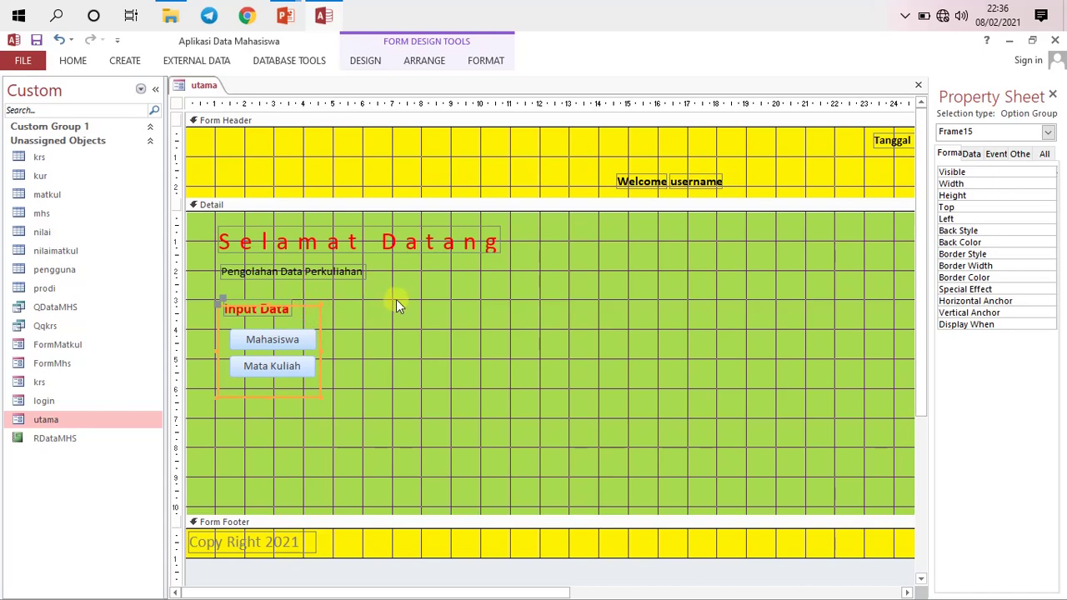
left_click(414, 324)
key("ctrl+v")
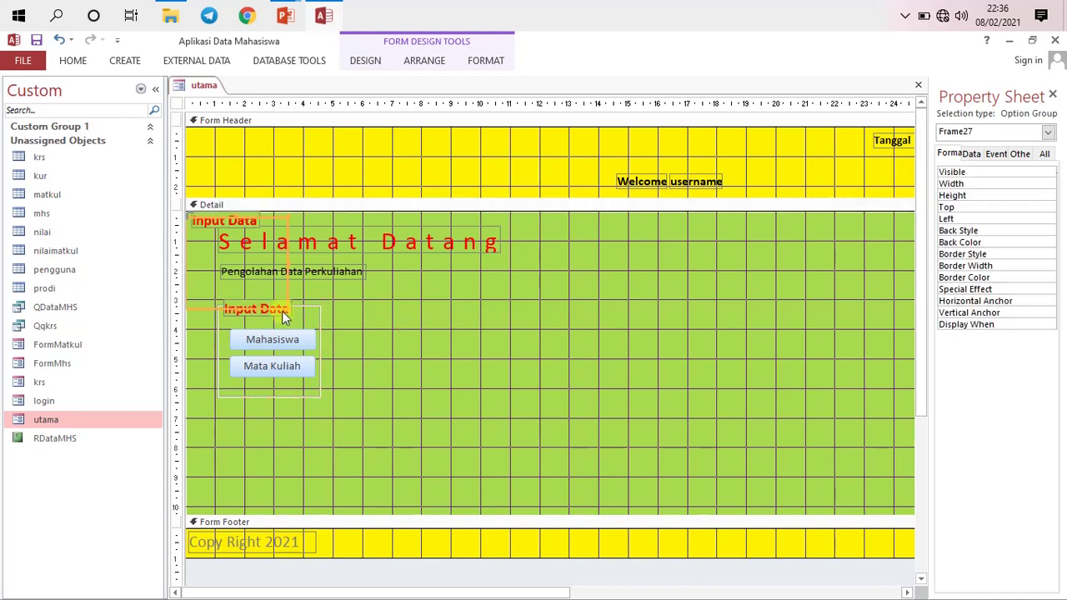
left_click_drag(261, 218, 295, 405)
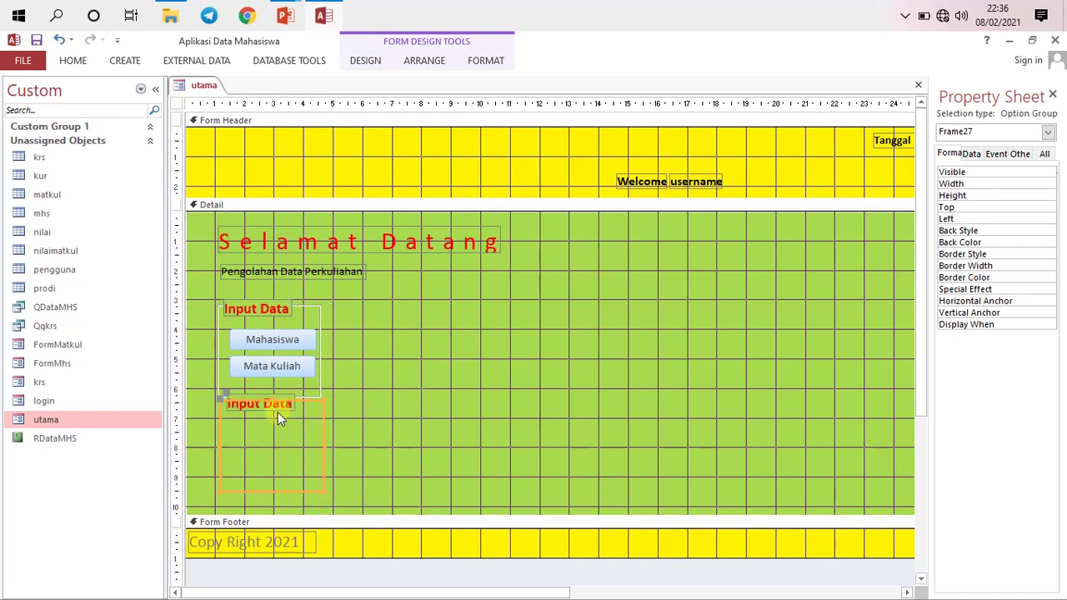
Change the label of the copied option group to "Loporan".
left_click(273, 407)
left_click(278, 405)
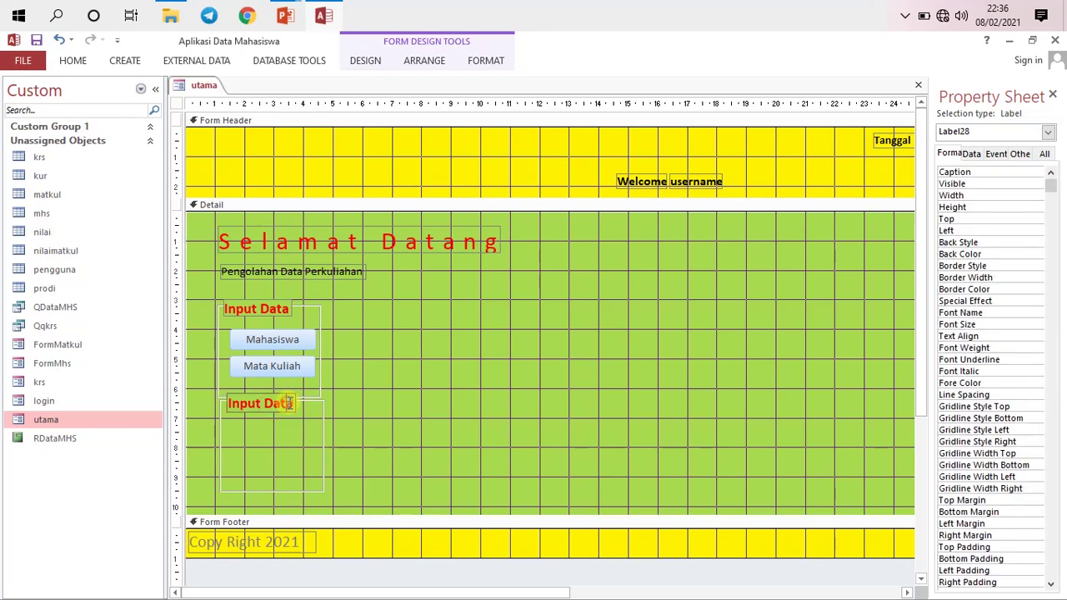
left_click_drag(295, 405, 219, 408)
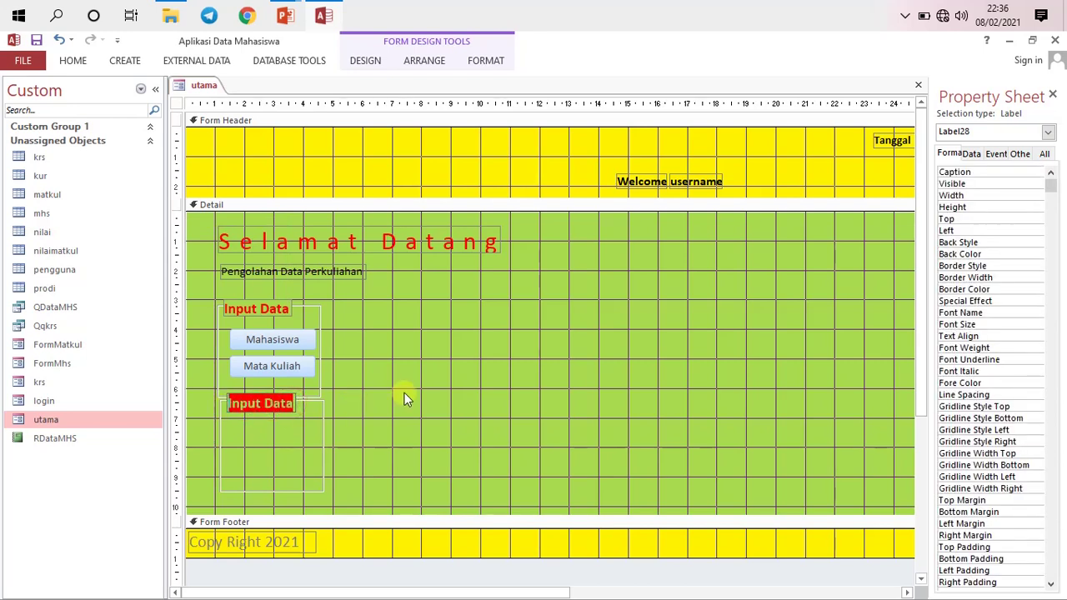
type("LP")
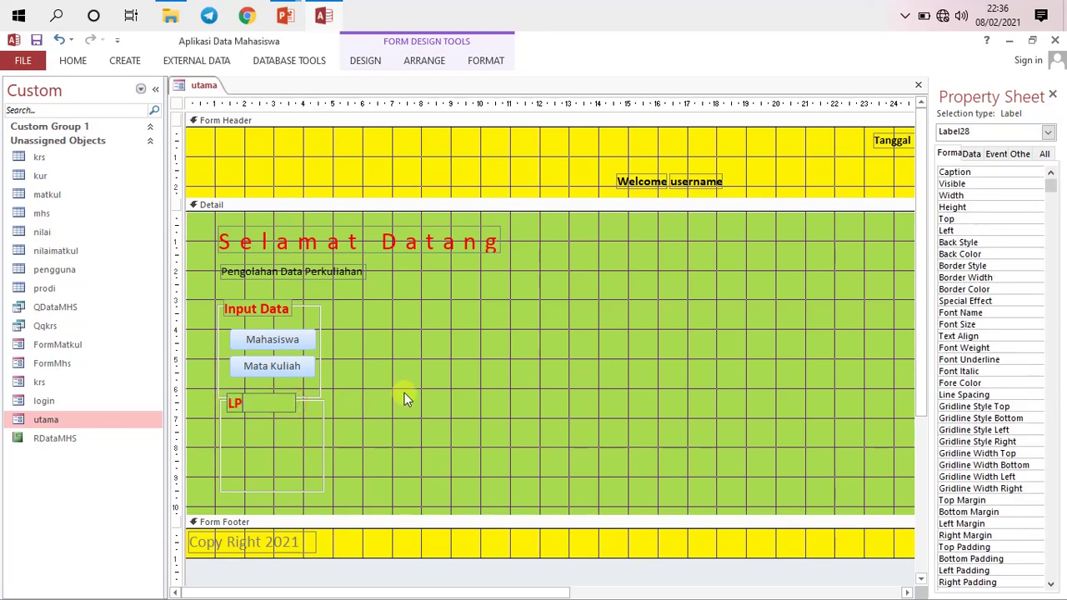
key("BackSpace")
type("o")
type("a")
key("BackSpace")
type("pran")
key("BackSpace")
key("BackSpace")
key("BackSpace")
type("oran")
left_click(405, 393)
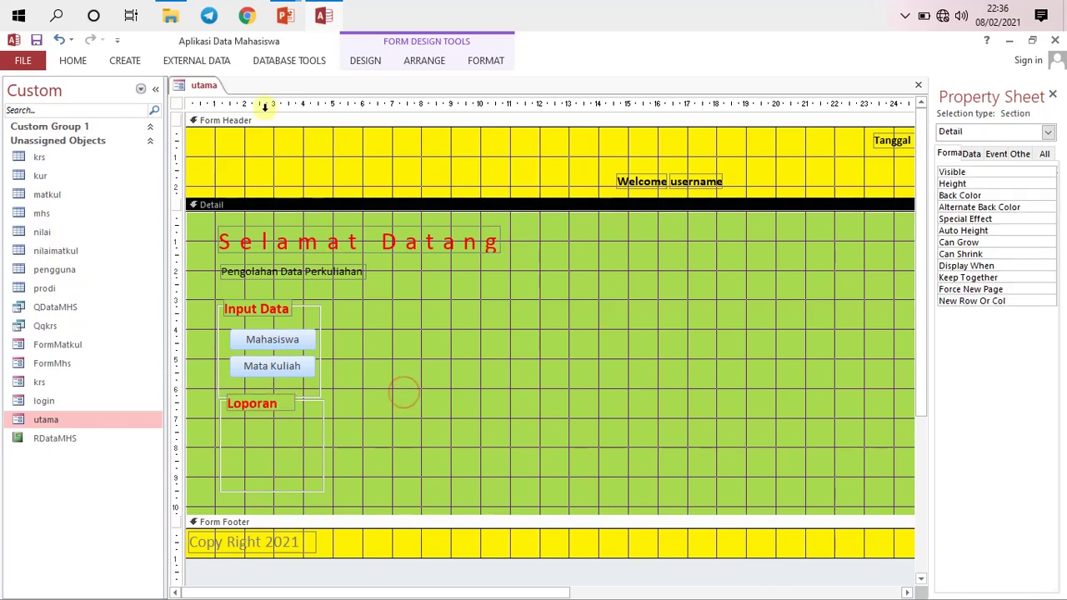
Add a command button inside the Loporan group and cancel the Command Button Wizard.
left_click(113, 63)
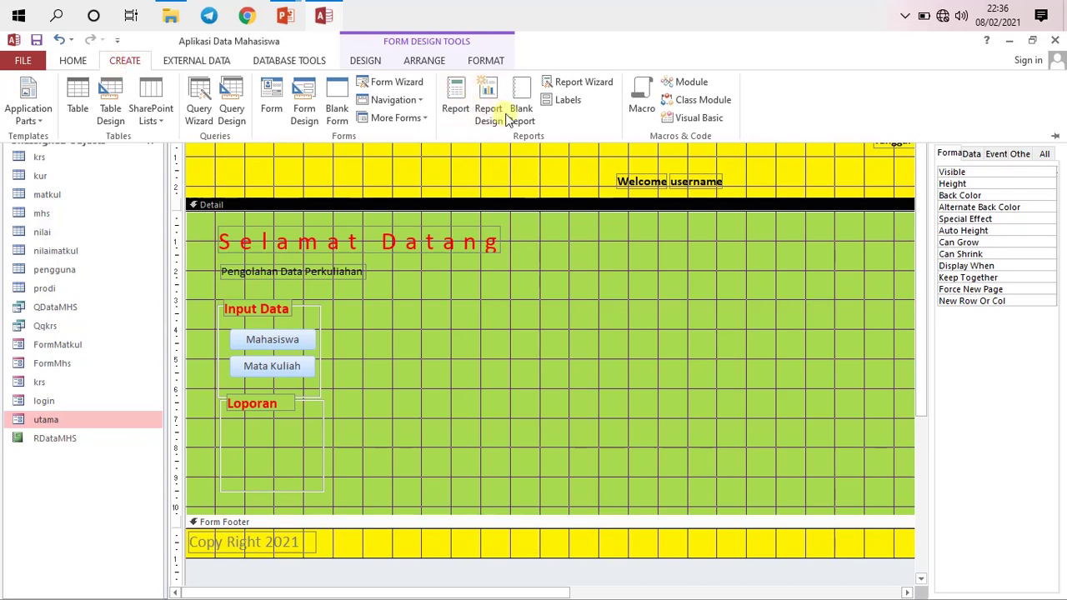
left_click(367, 61)
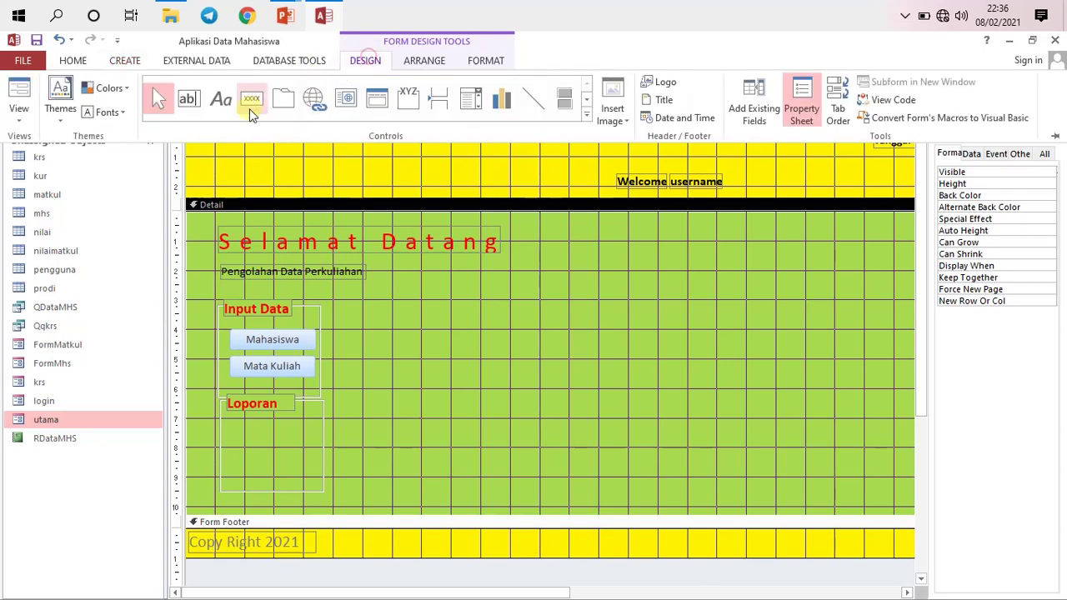
left_click(250, 104)
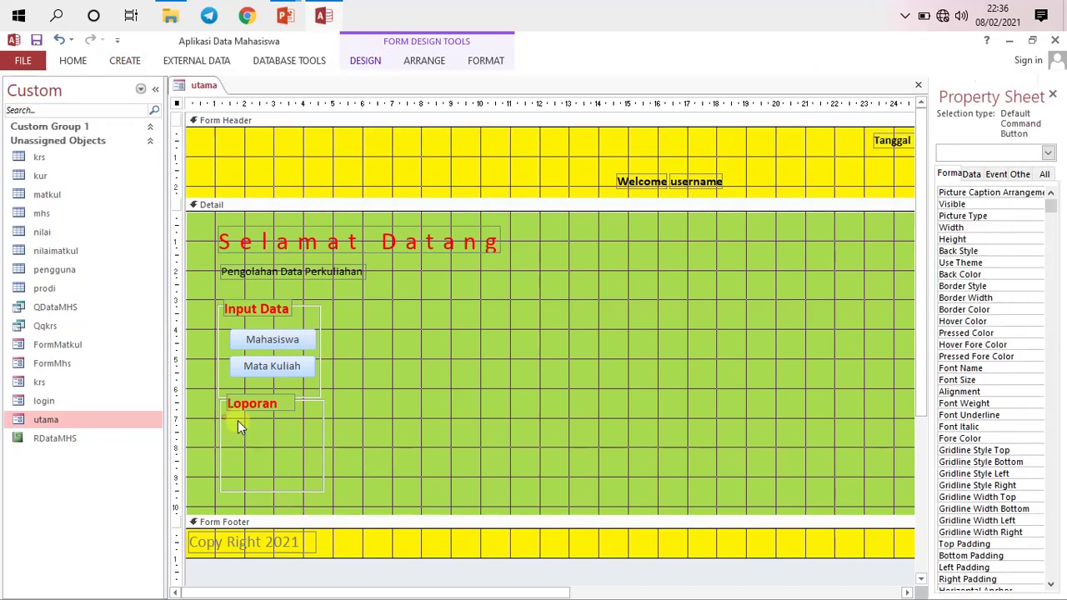
left_click_drag(226, 417, 290, 439)
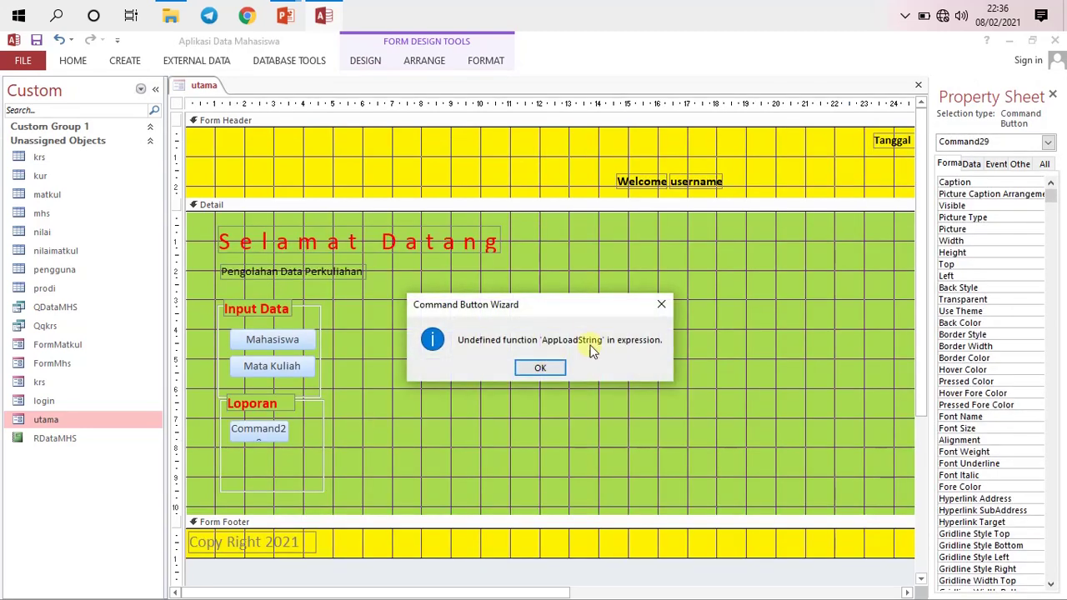
left_click(660, 304)
left_click(497, 365)
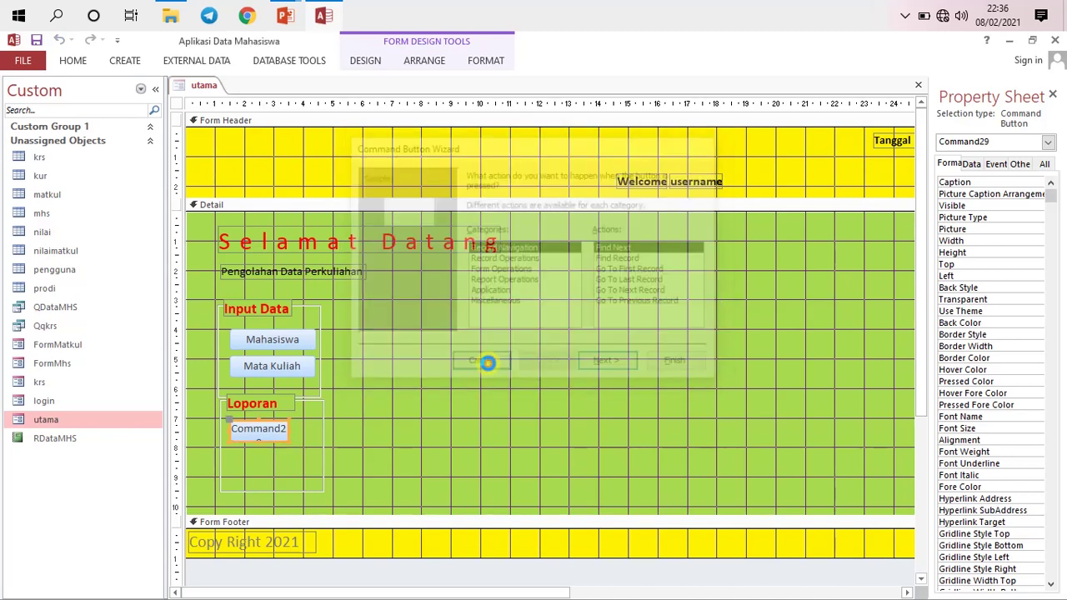
Align the Loporan frame with the Input Data frame above, leaving a small gap, and shorten it to fit around its button.
left_click(300, 404)
left_click(313, 404)
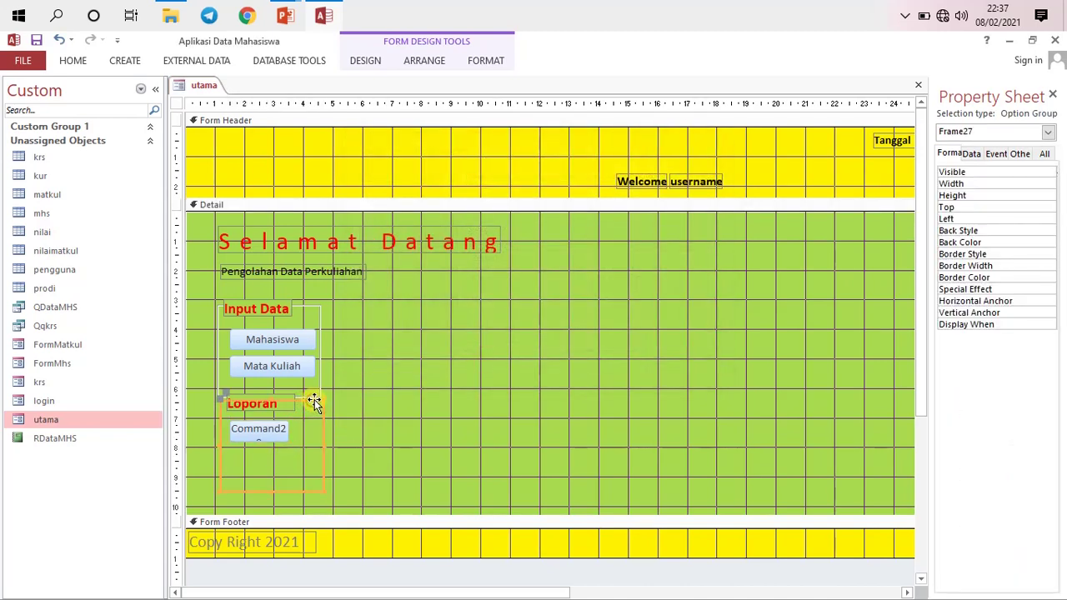
left_click_drag(313, 401, 310, 409)
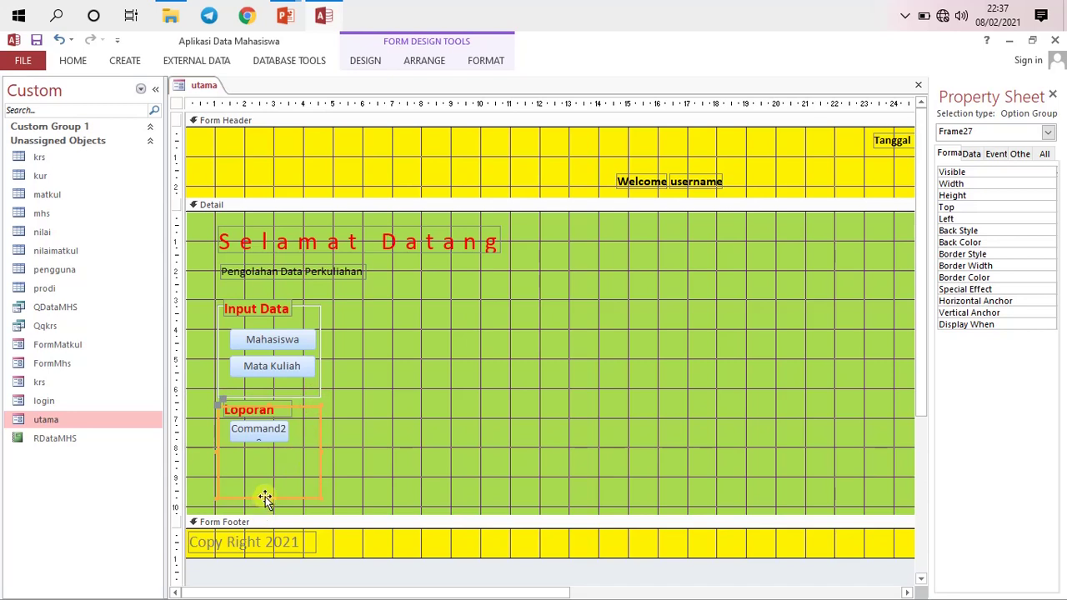
left_click_drag(266, 495, 270, 441)
Widen the command button in the Loporan group and caption it "Data Mahasiswa".
left_click(272, 434)
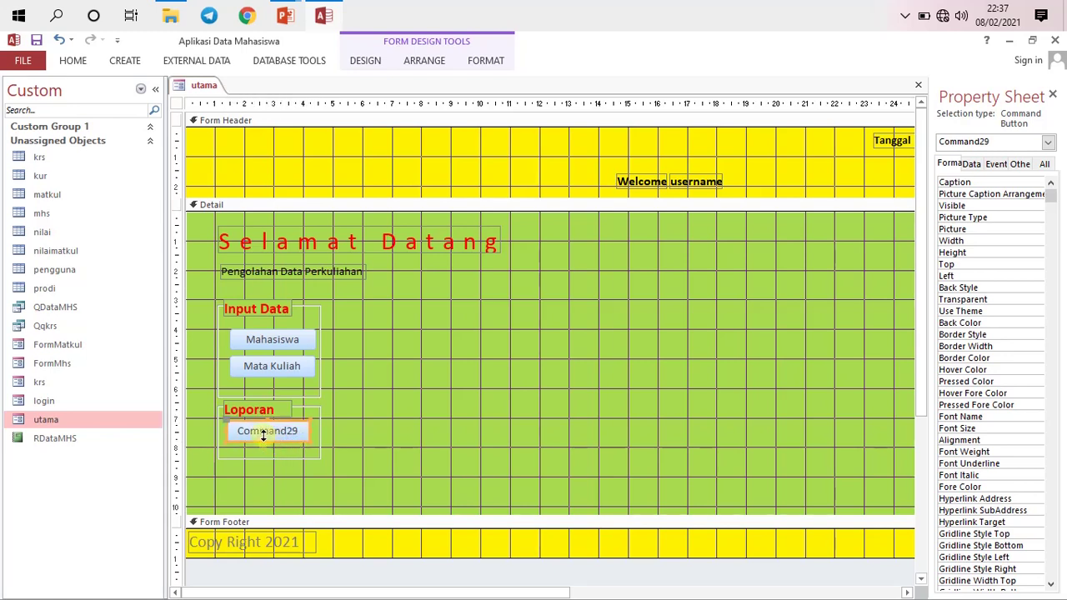
double_click(262, 433)
type("Data Mahasiswa")
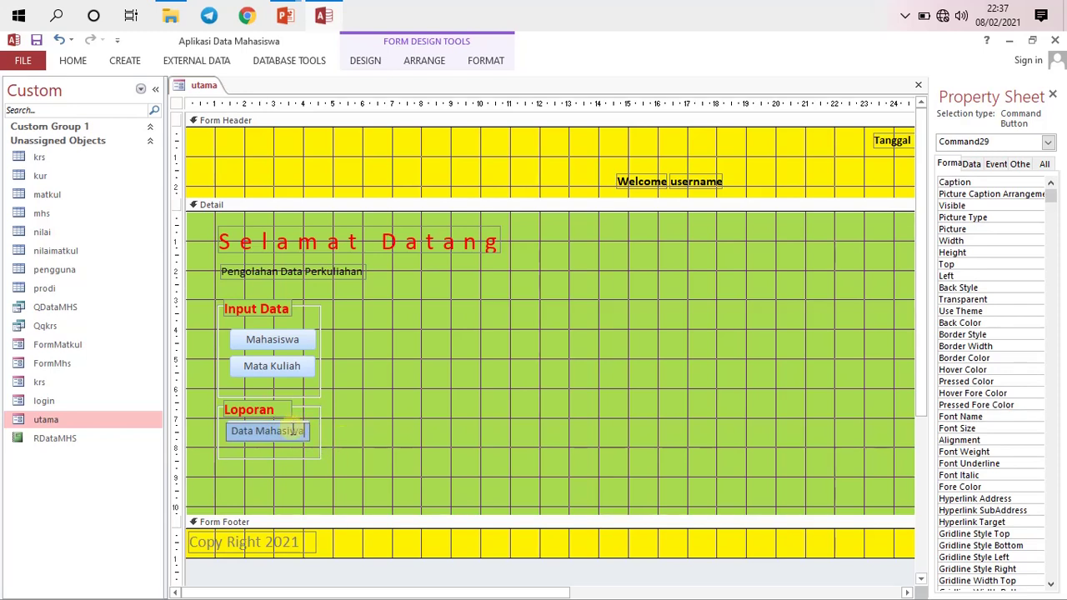
left_click(387, 430)
Create a click event procedure for the Data Mahasiswa button with the Code Builder.
left_click(272, 370)
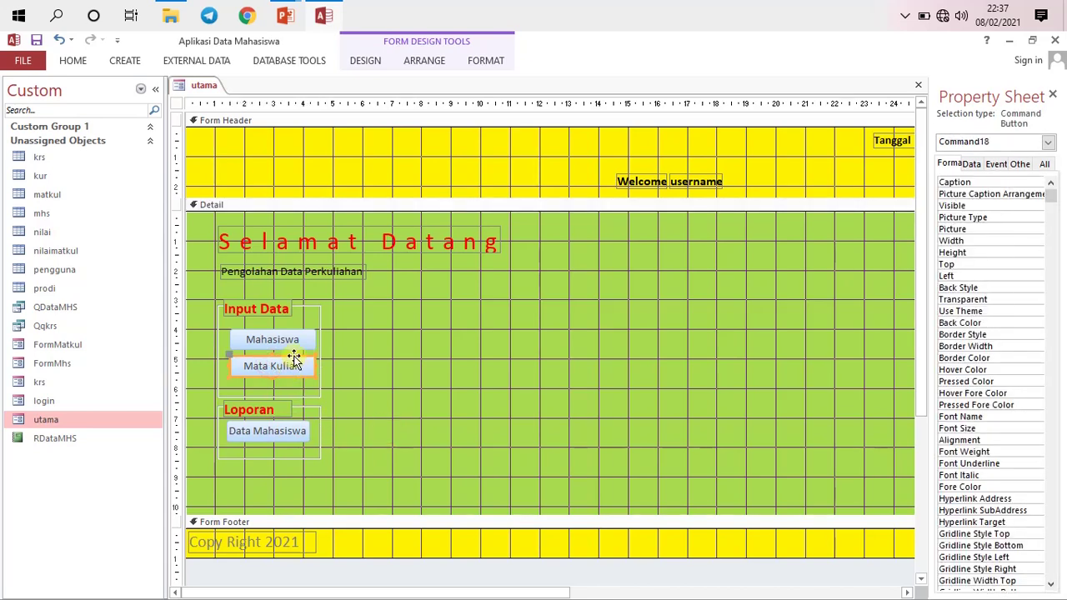
left_click(997, 164)
left_click(271, 432)
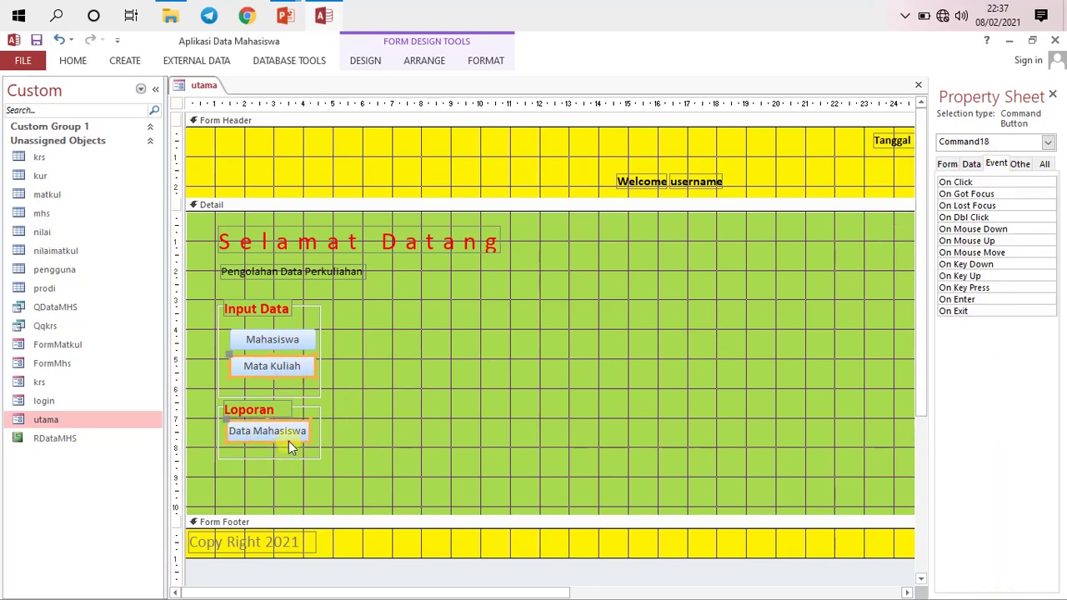
right_click(289, 440)
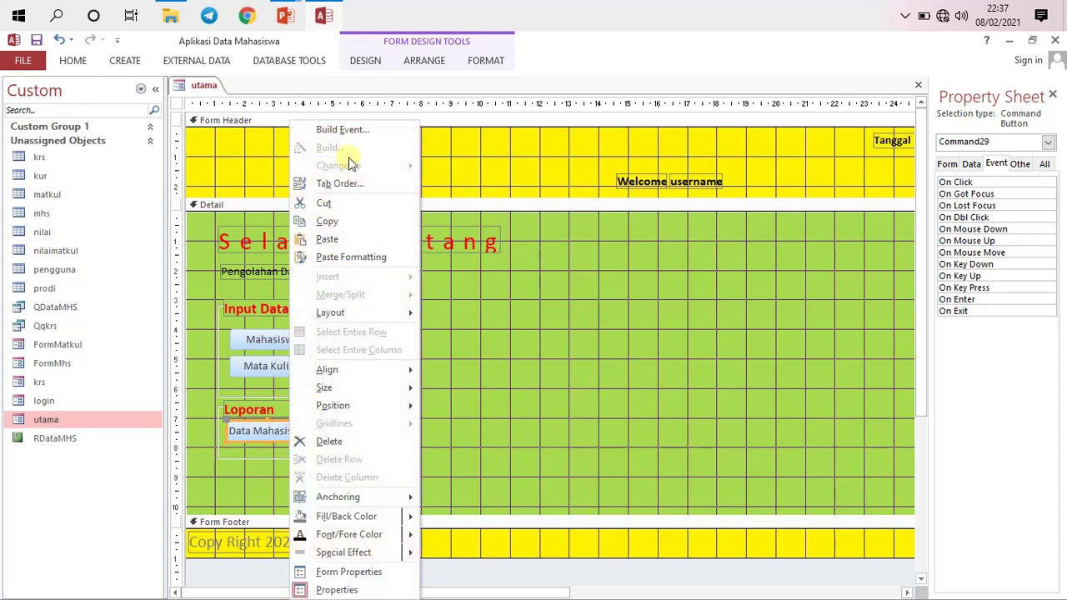
left_click(346, 131)
left_click(483, 200)
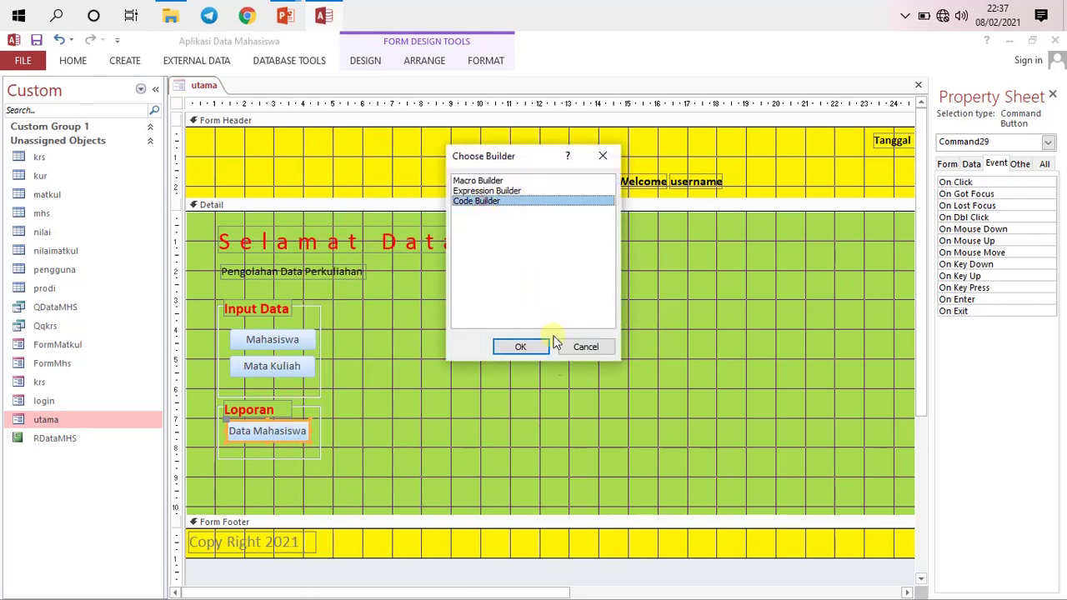
left_click(539, 348)
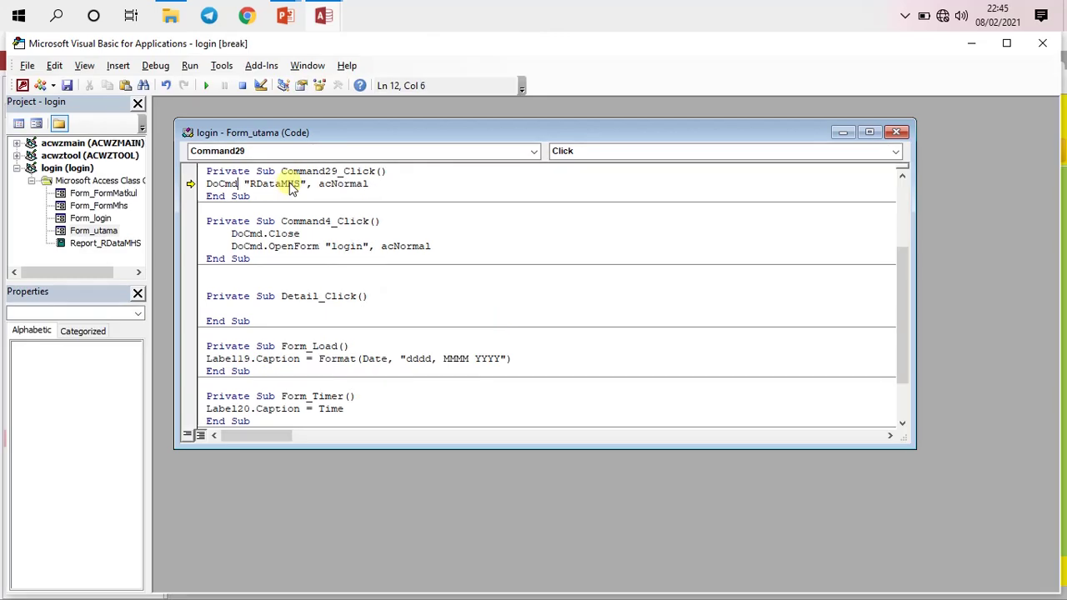
Complete the Command29_Click statement as DoCmd.OpenReport "RDataMHS", acViewPreview.
type(".op")
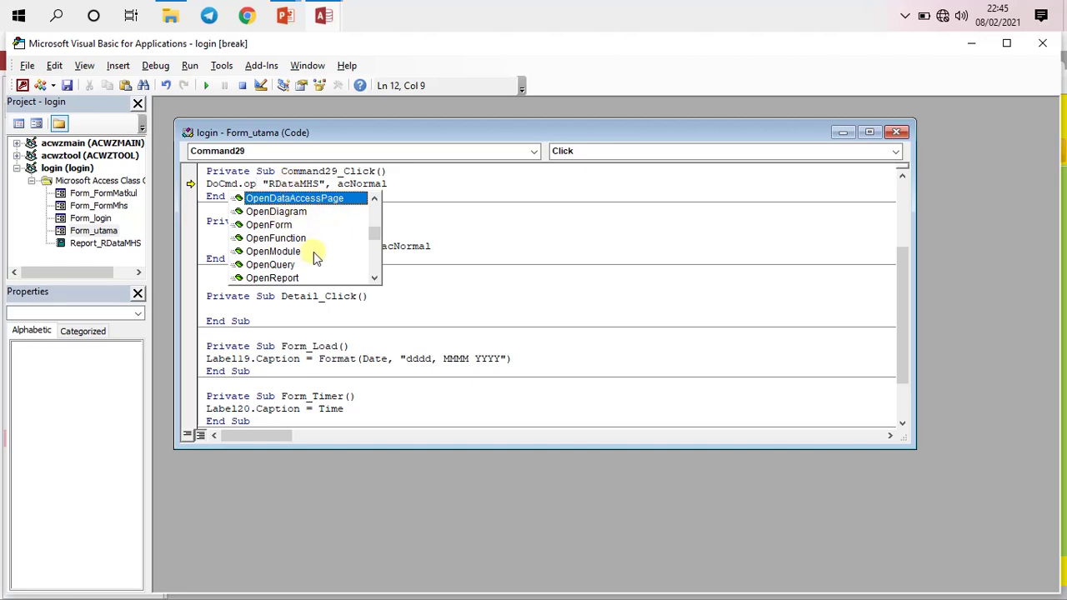
left_click(294, 277)
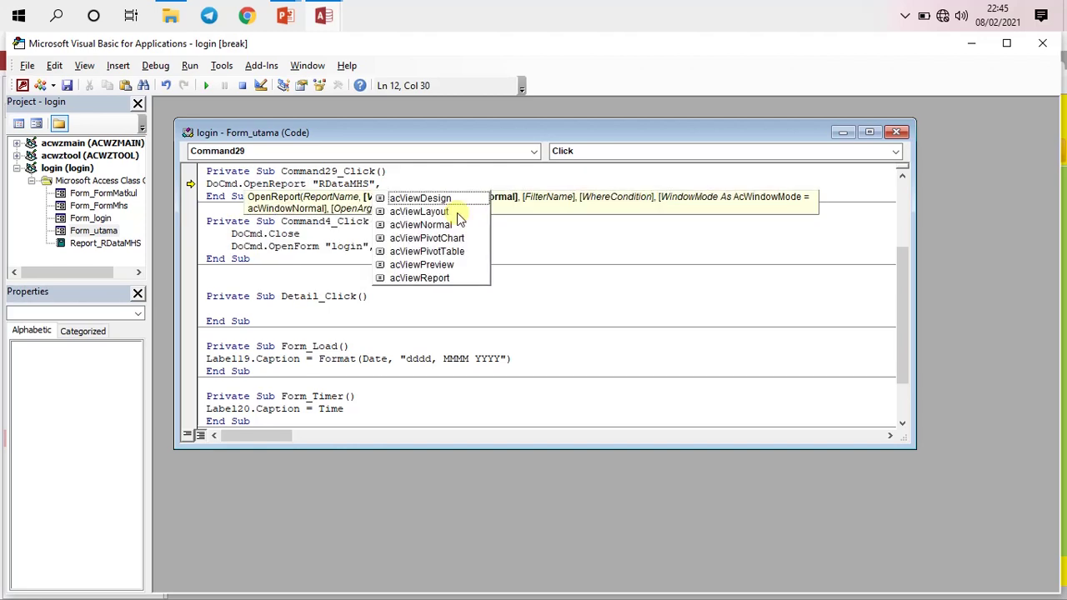
double_click(413, 264)
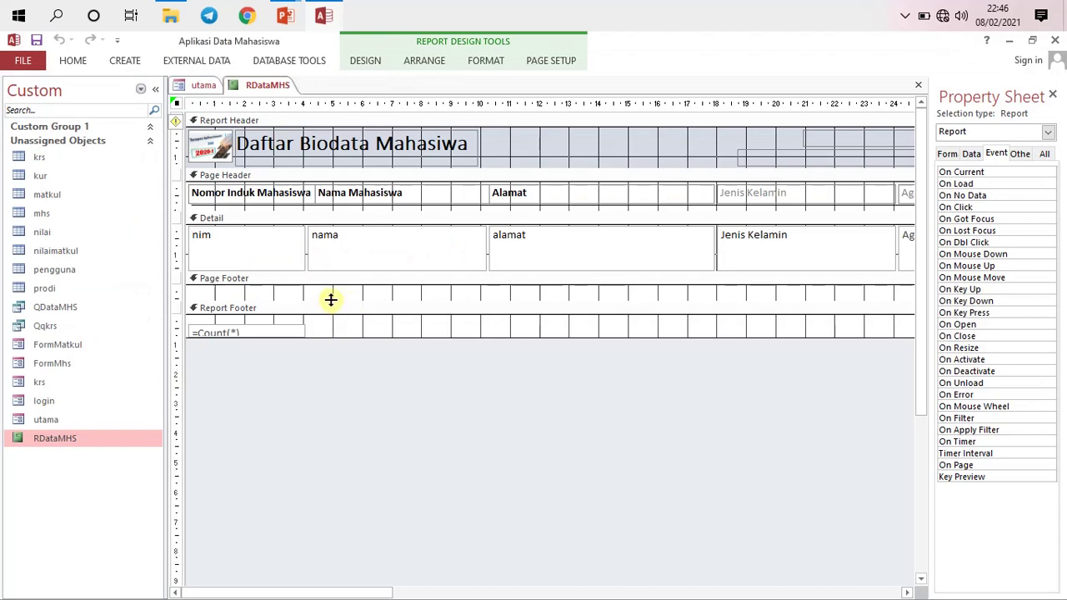
Test the Data Mahasiswa button on the utama form and close the RDataMHS print preview.
left_click(203, 85)
left_click(262, 393)
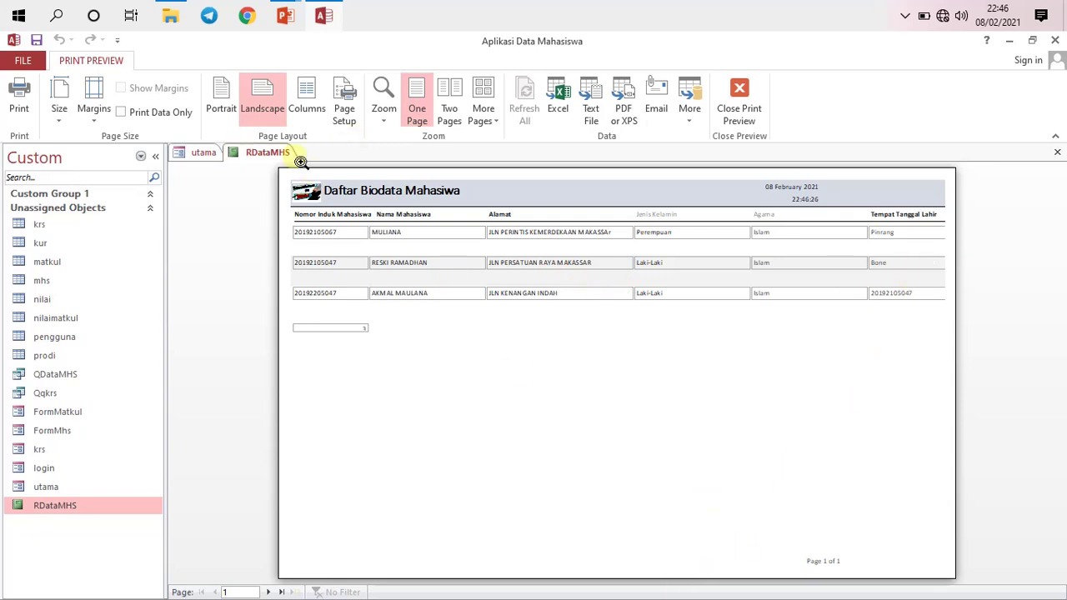
right_click(268, 158)
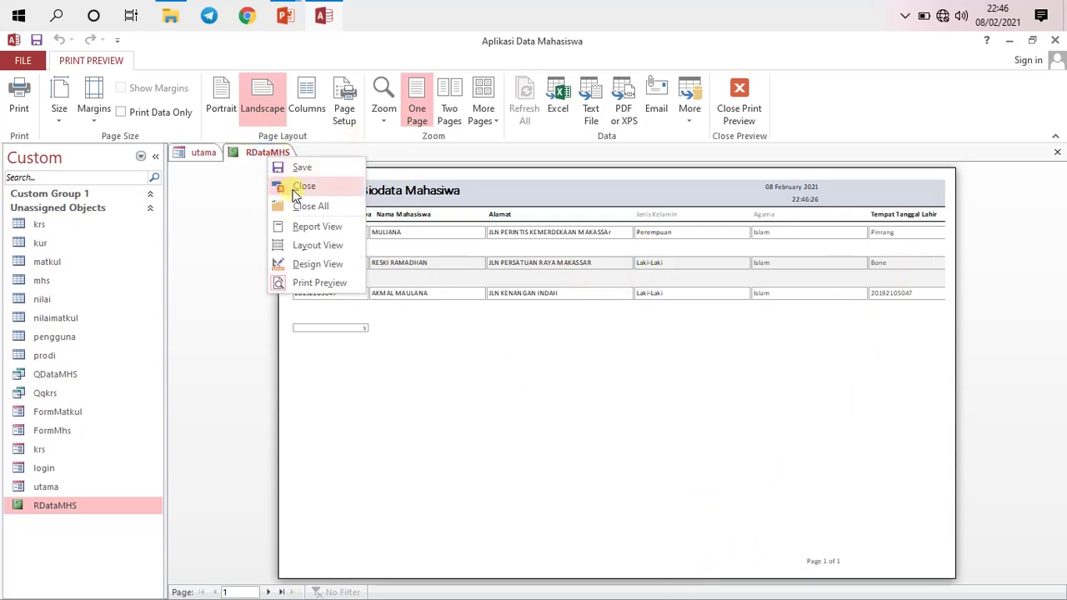
left_click(302, 186)
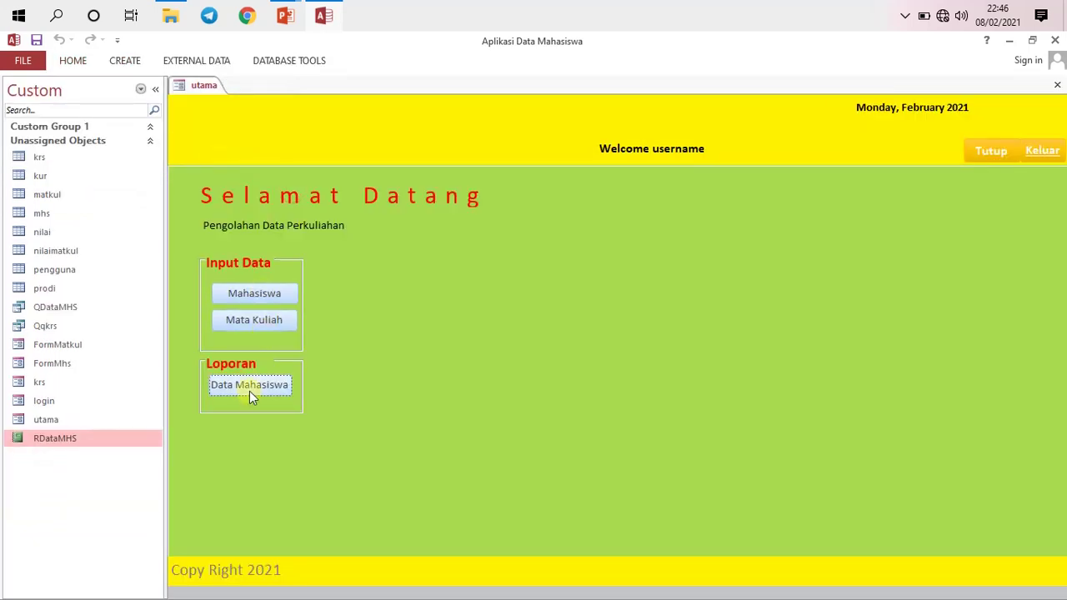
Switch the utama form to Design View, and open the RDataMHS report in Design View.
right_click(179, 86)
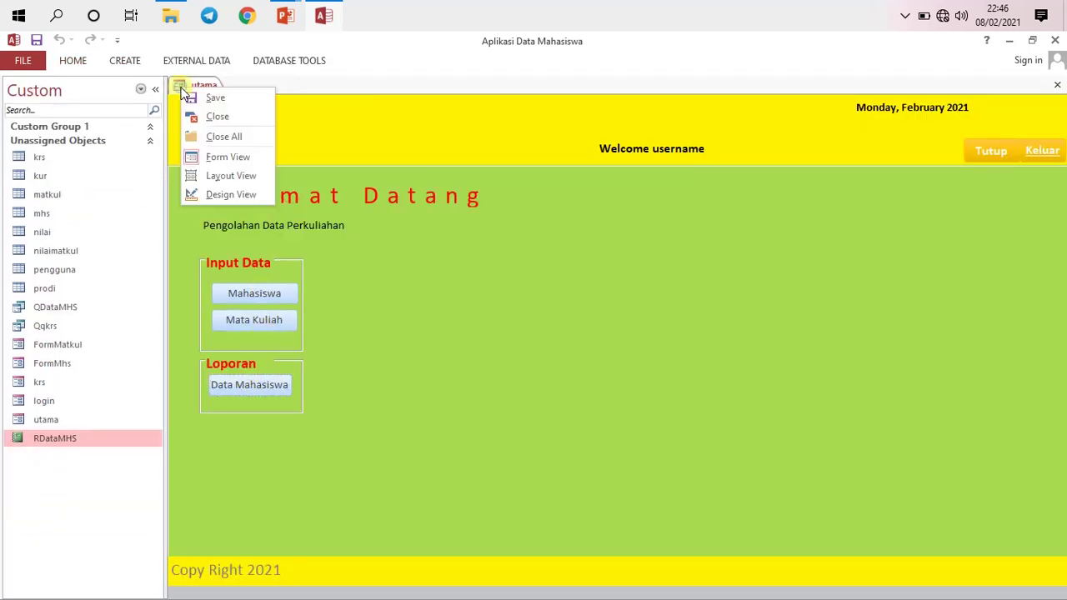
left_click(221, 194)
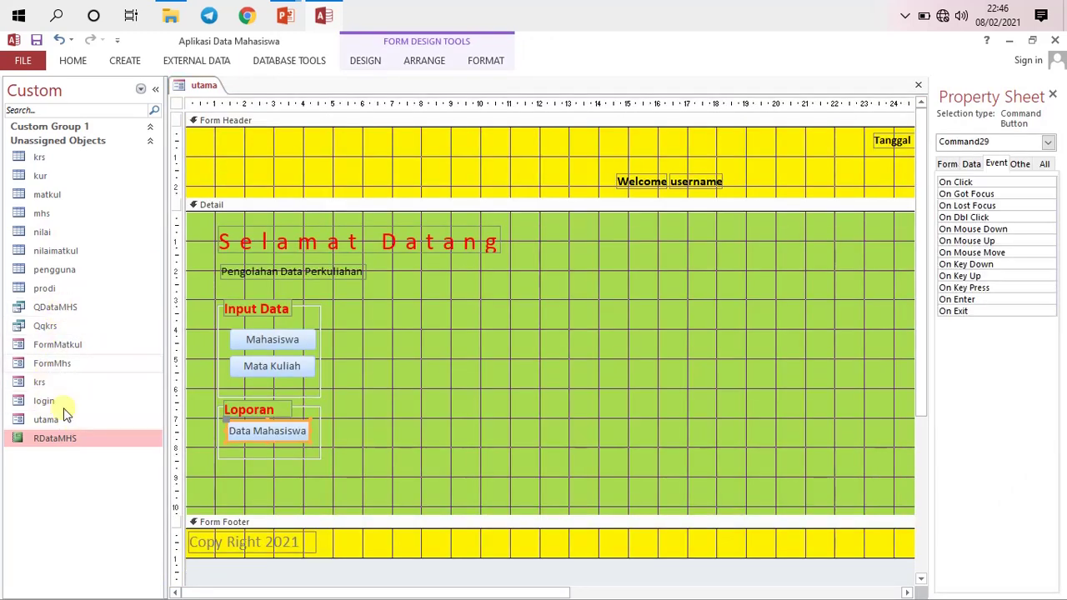
double_click(60, 436)
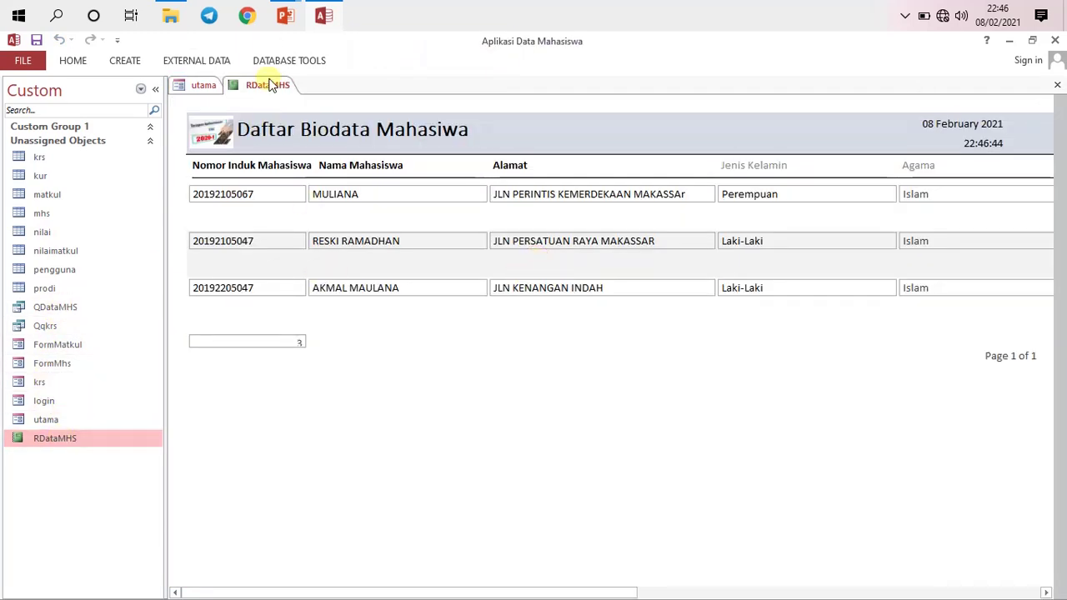
right_click(270, 85)
left_click(321, 185)
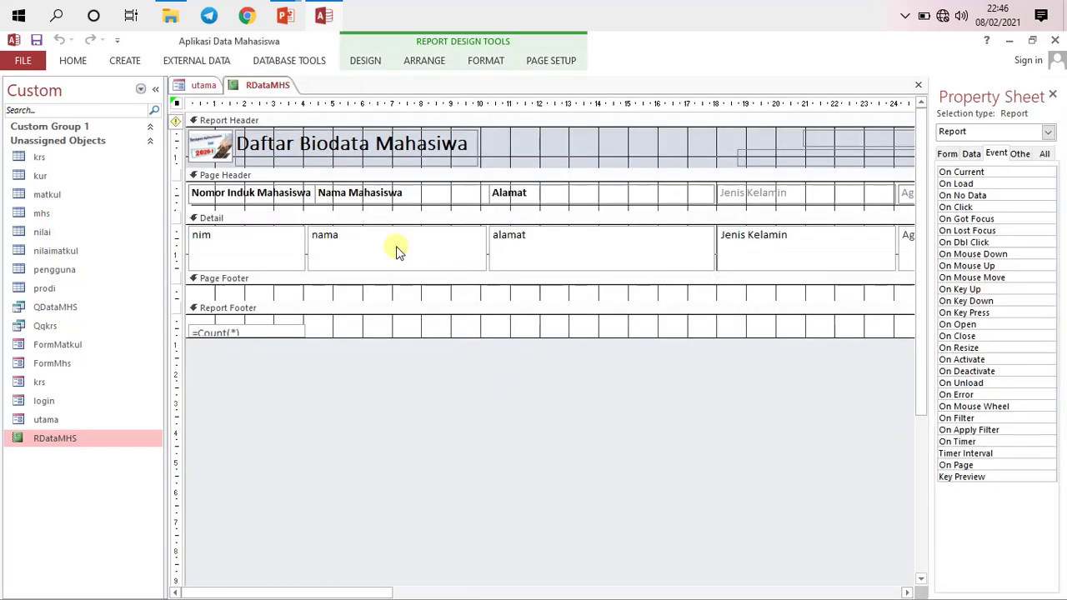
Narrow the nim text box slightly and shift the start of the nama text box to line up with the Nama Mahasiswa heading.
left_click(282, 255)
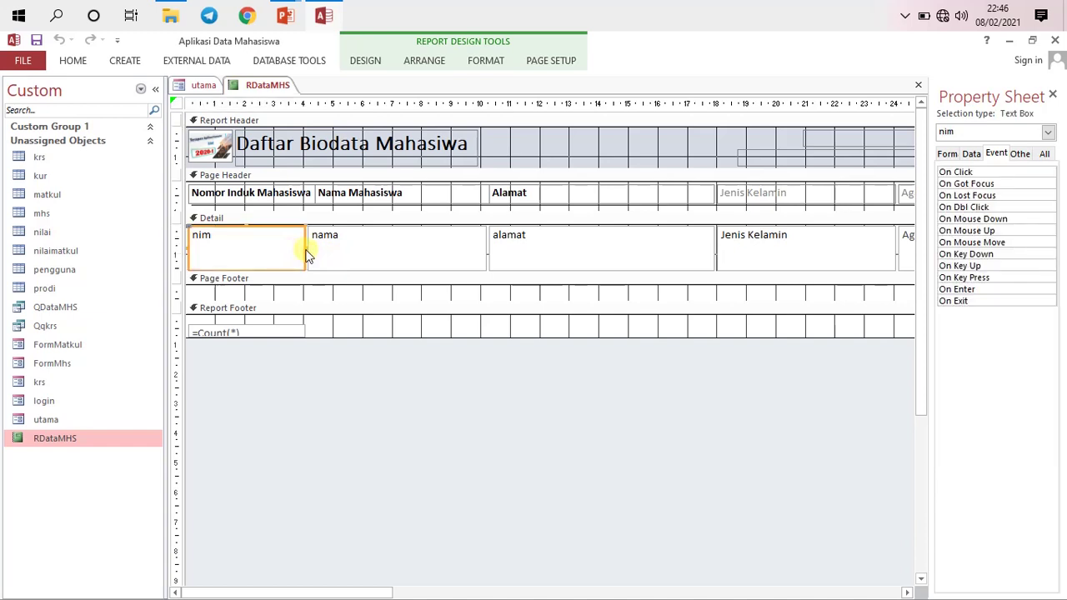
left_click_drag(305, 255, 297, 255)
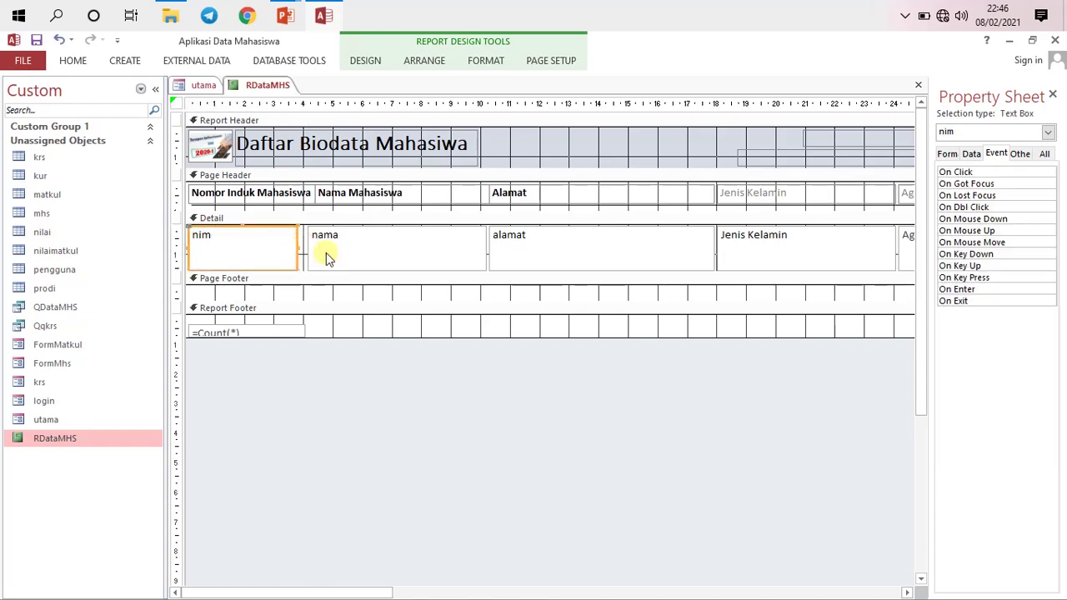
left_click(349, 253)
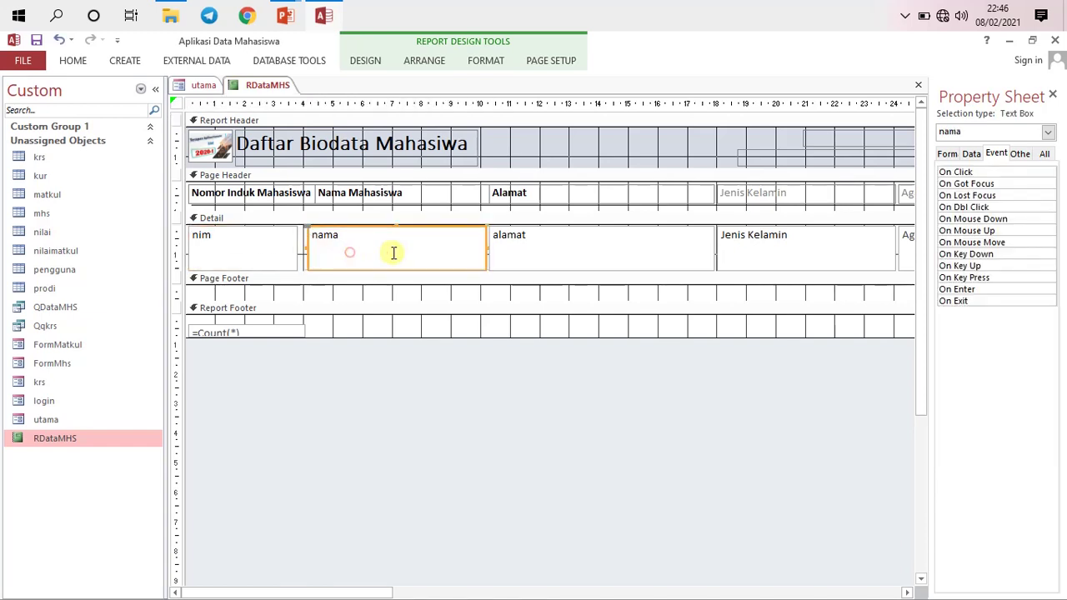
left_click(483, 252)
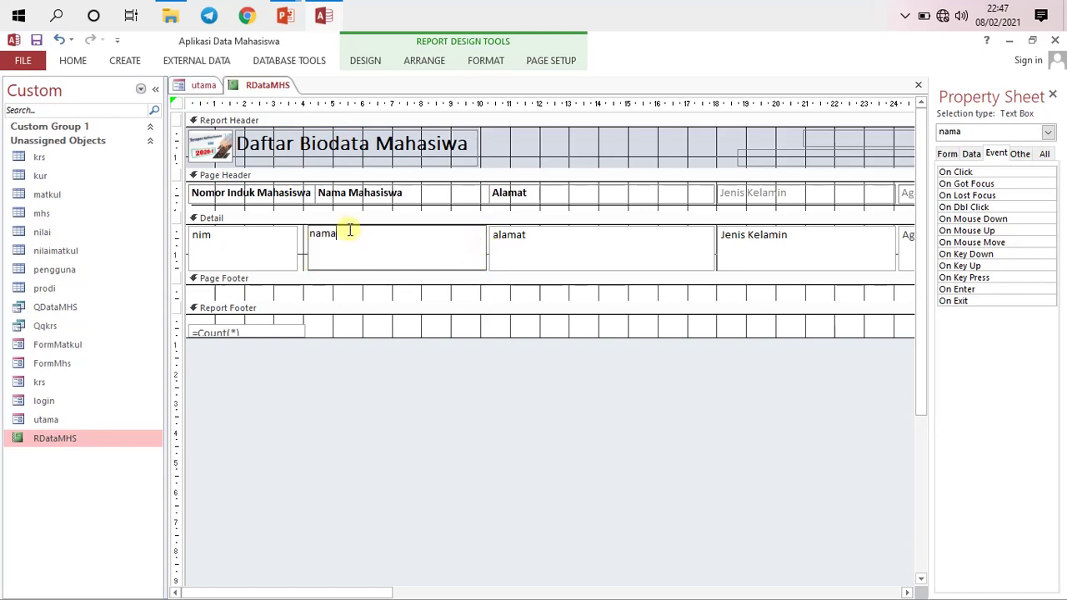
left_click(305, 202)
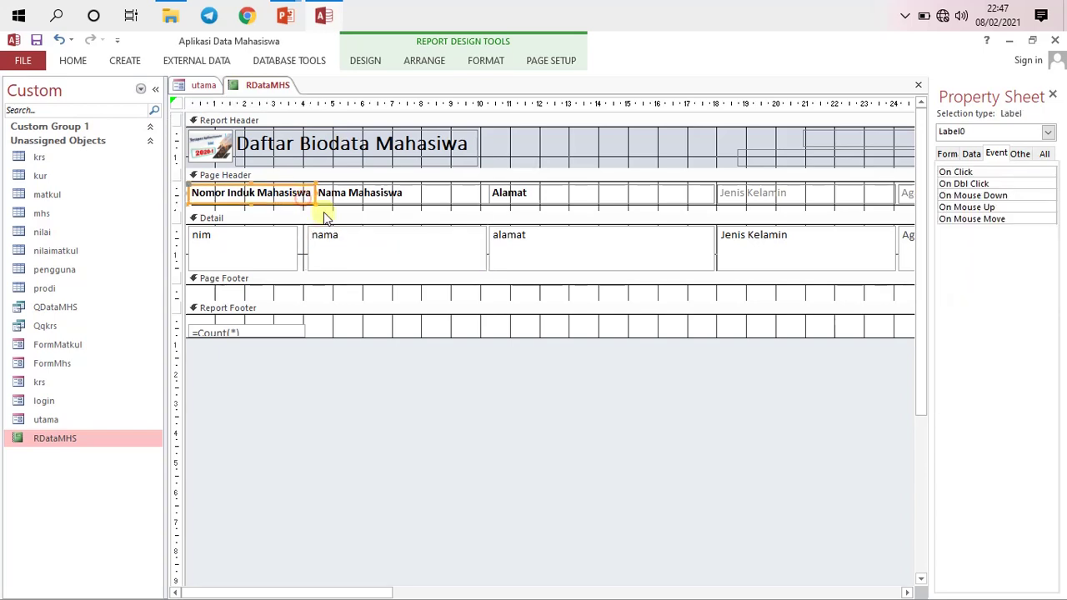
left_click(411, 252)
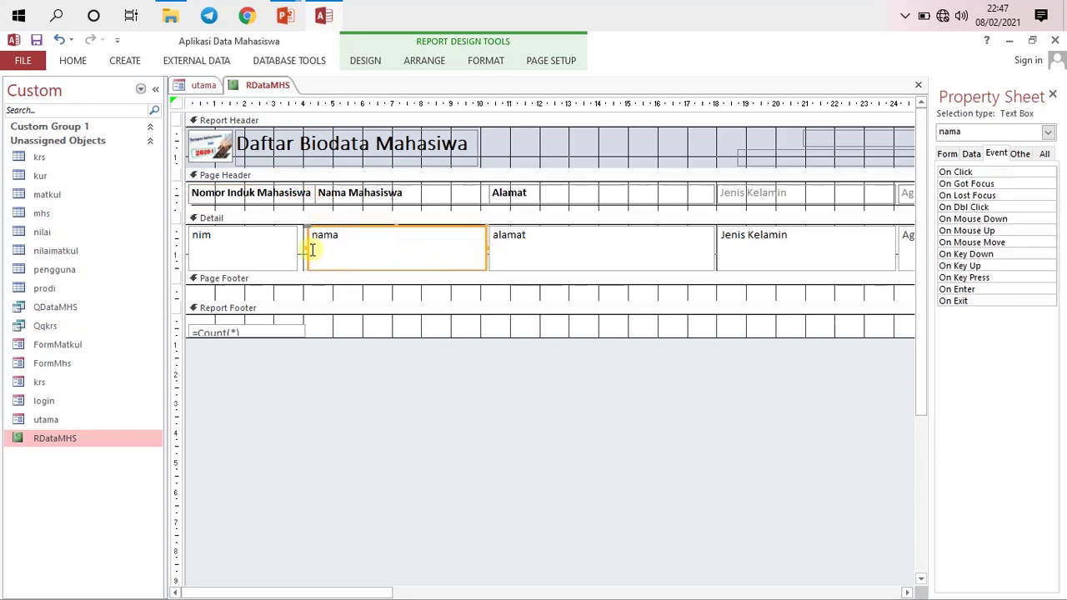
mouse_move(307, 245)
left_mouse_down()
mouse_move(326, 245)
mouse_move(314, 249)
left_mouse_up()
left_click(282, 244)
left_click(356, 246)
left_click(466, 251)
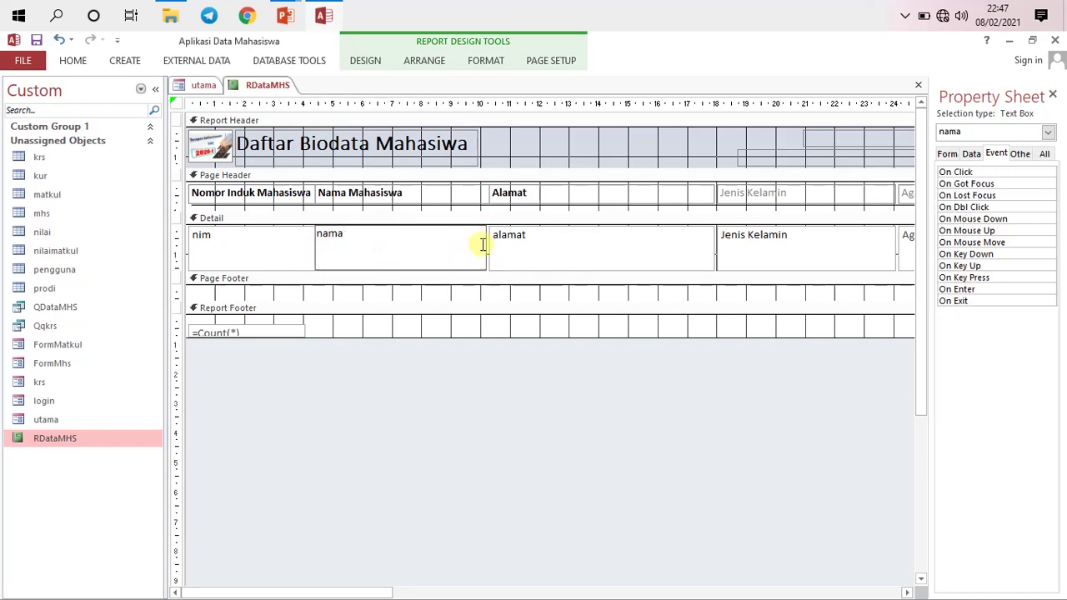
Narrow the alamat and Jenis Kelamin text boxes in the Detail section and place them directly after nama without gaps.
left_click(490, 245)
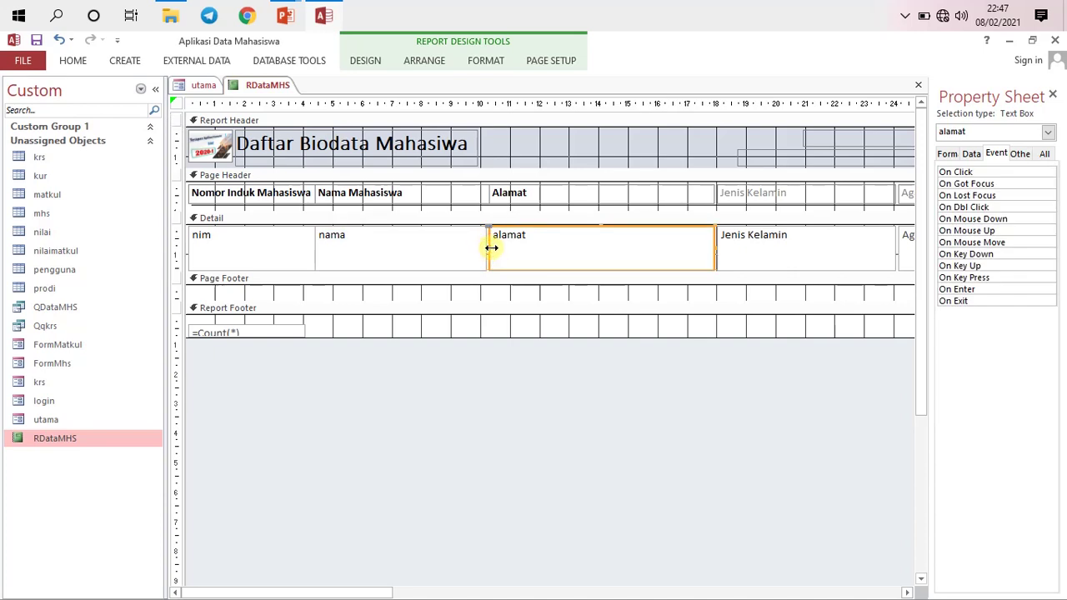
left_click_drag(492, 248, 529, 248)
left_click(460, 250)
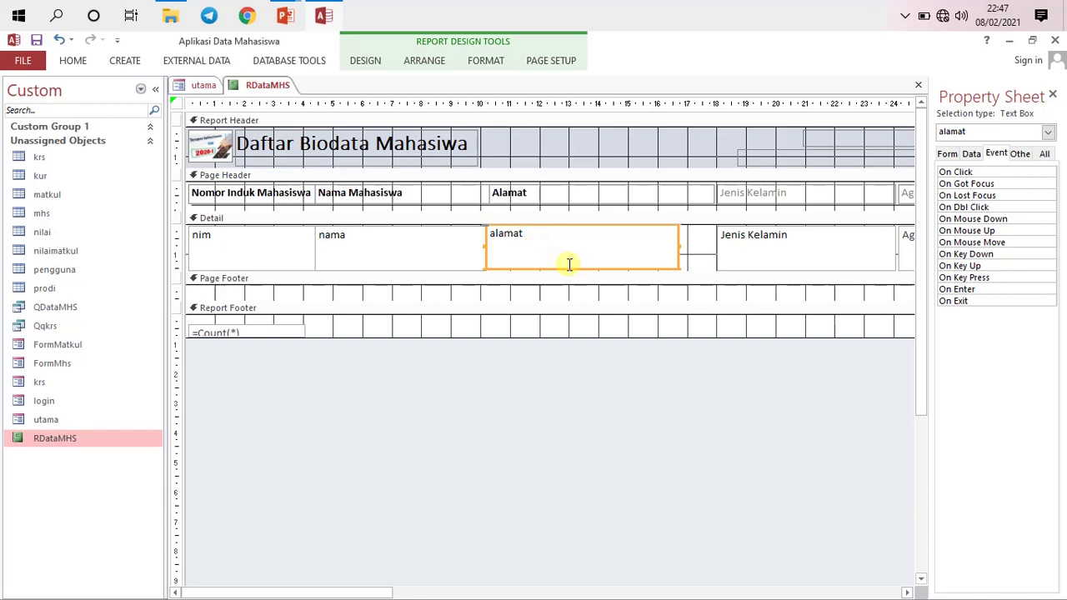
left_click(753, 244)
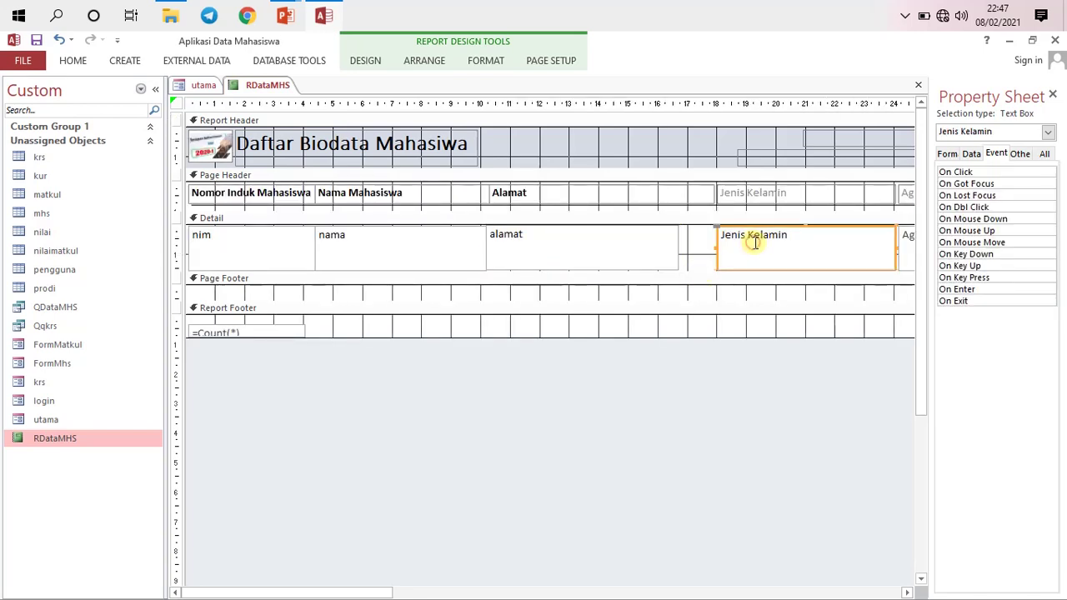
left_click_drag(765, 268, 724, 267)
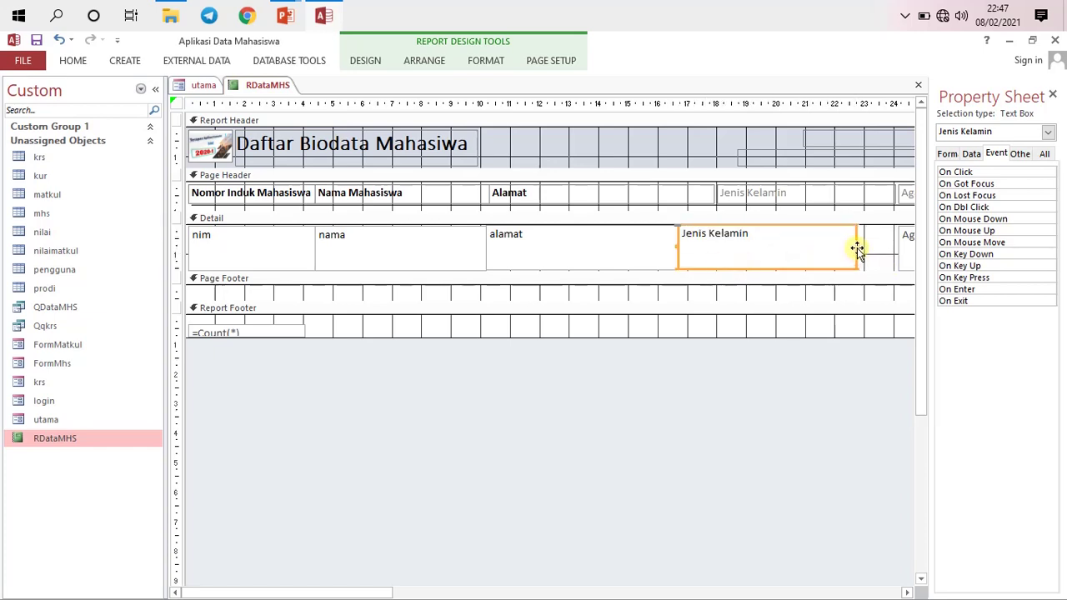
left_click_drag(856, 247, 770, 246)
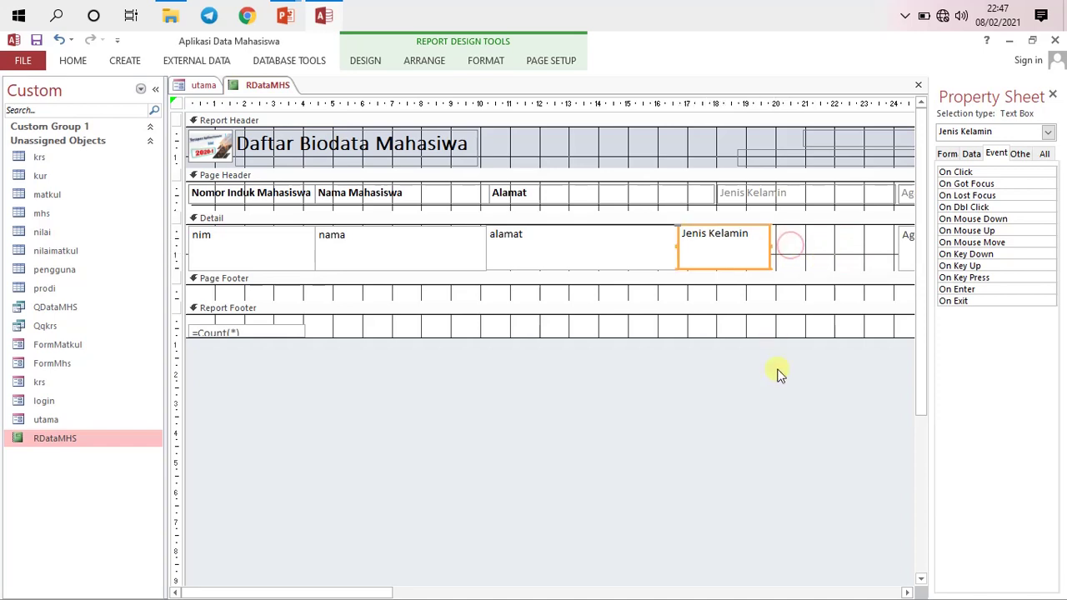
Narrow the Agama and tmp_lahir text boxes and place them side by side directly after the Jenis Kelamin text box.
left_click(906, 592)
left_click(906, 591)
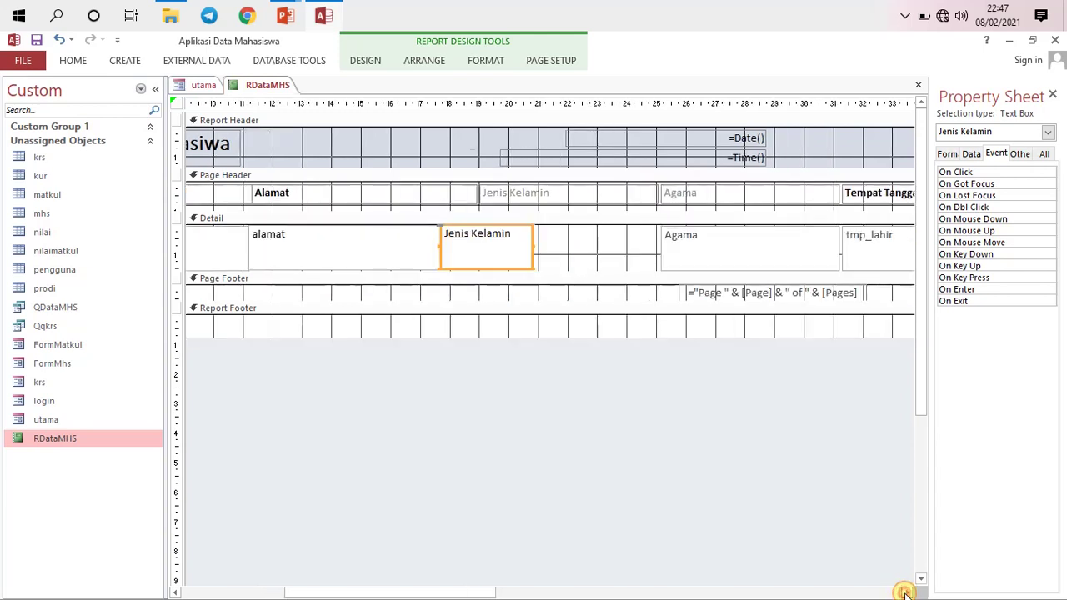
left_click(695, 246)
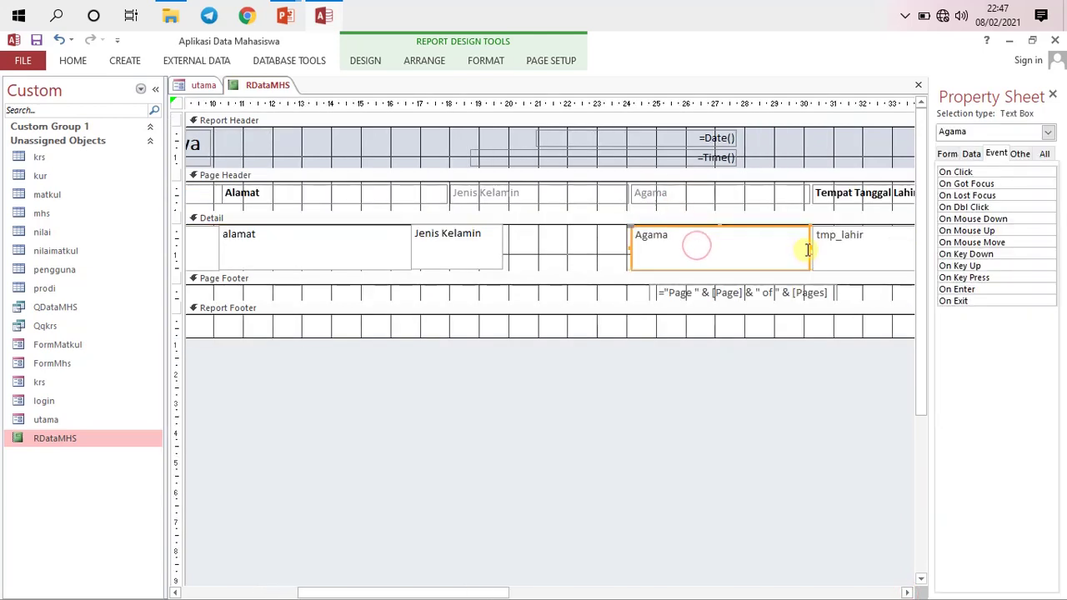
left_click_drag(808, 249, 584, 259)
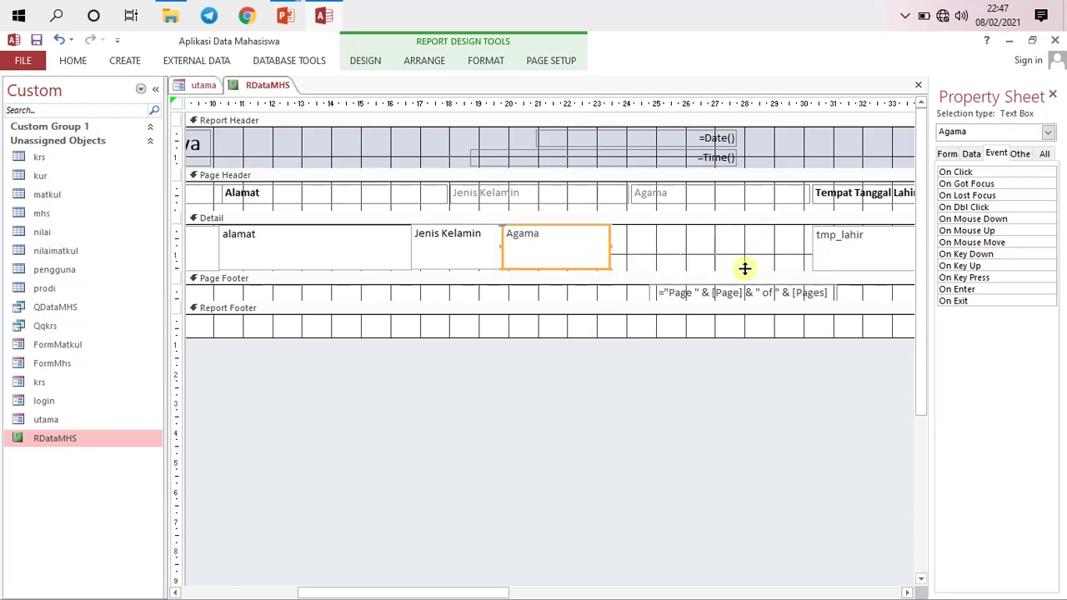
left_click(833, 254)
left_click_drag(712, 287, 679, 283)
left_click_drag(829, 261, 626, 257)
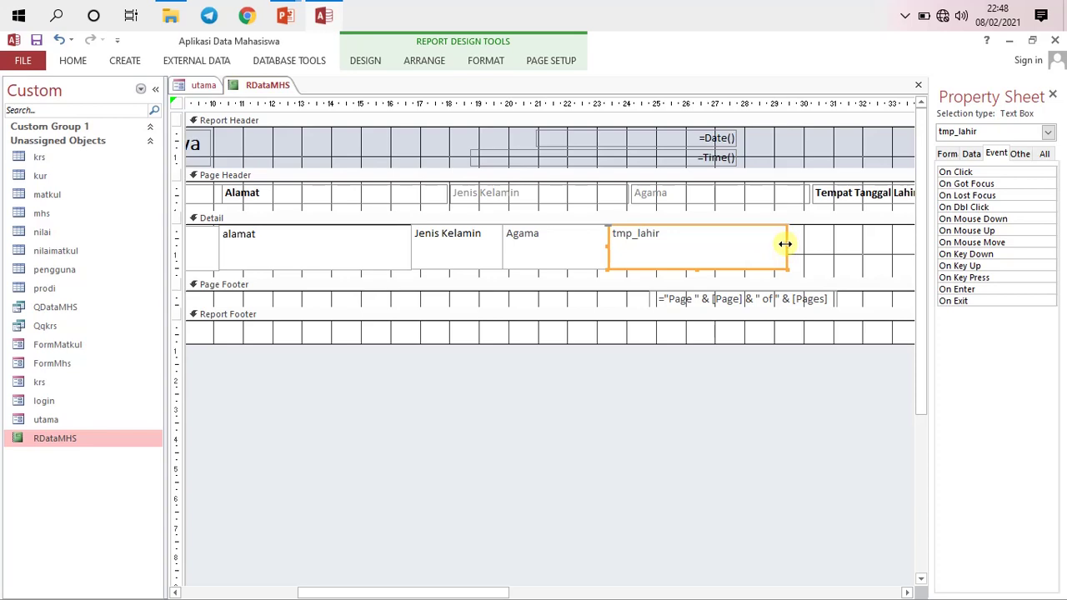
left_click_drag(785, 243, 747, 242)
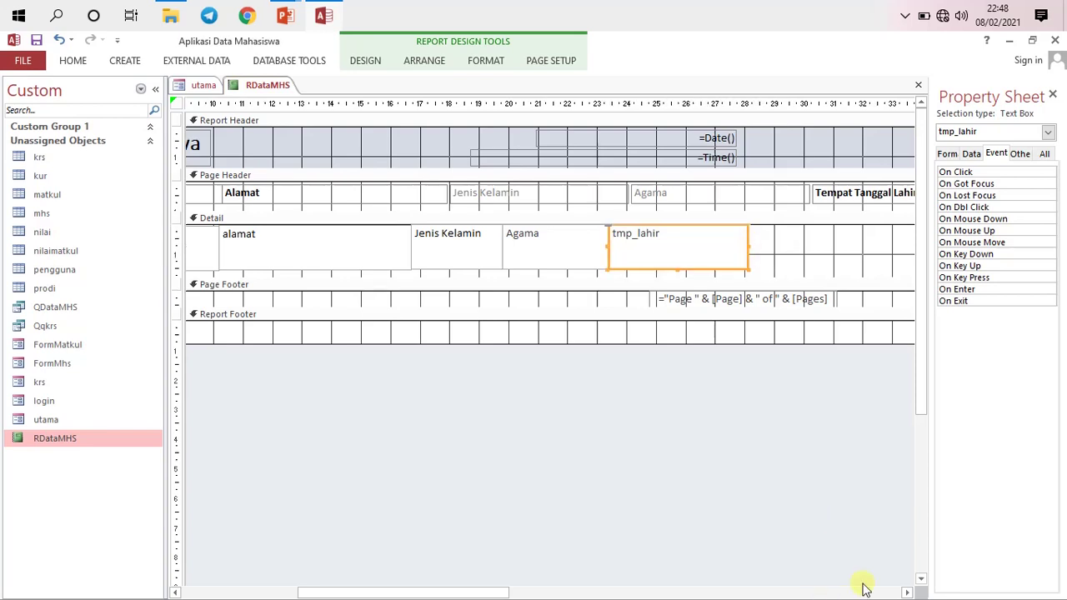
Move the tgl_lahir text box directly beside tmp_lahir and widen it slightly.
left_click(906, 592)
left_click(906, 591)
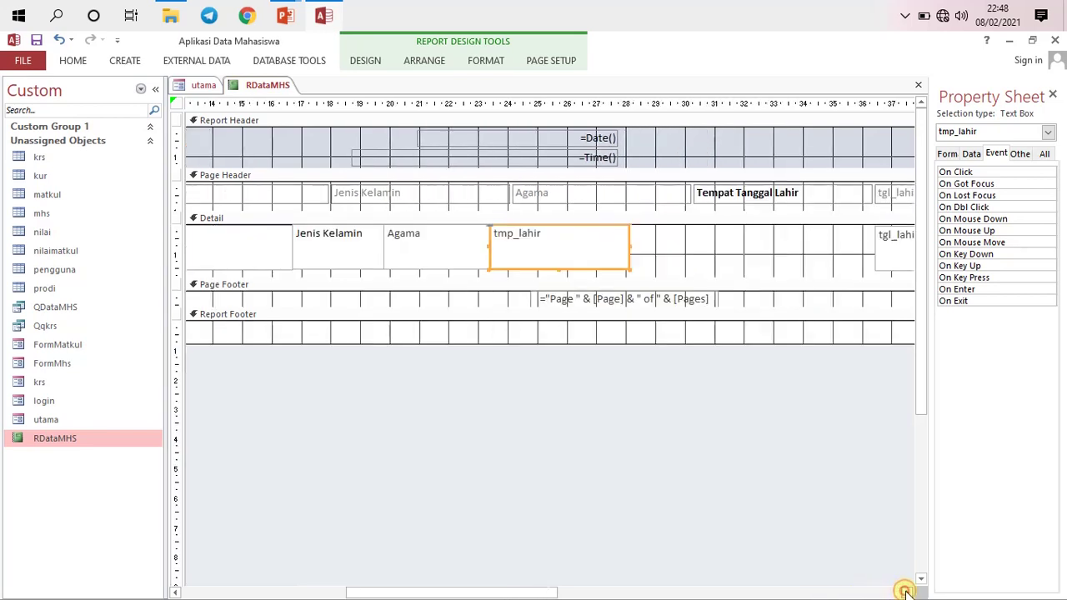
left_click(888, 261)
left_click_drag(890, 266, 645, 265)
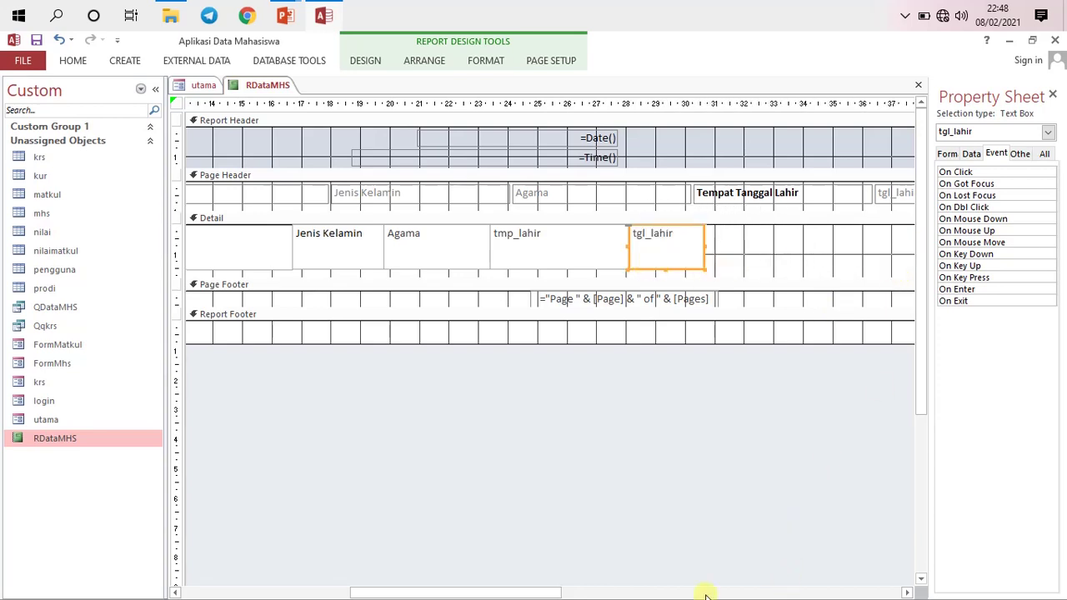
left_click_drag(542, 592, 690, 593)
left_click(730, 275)
left_click(733, 269)
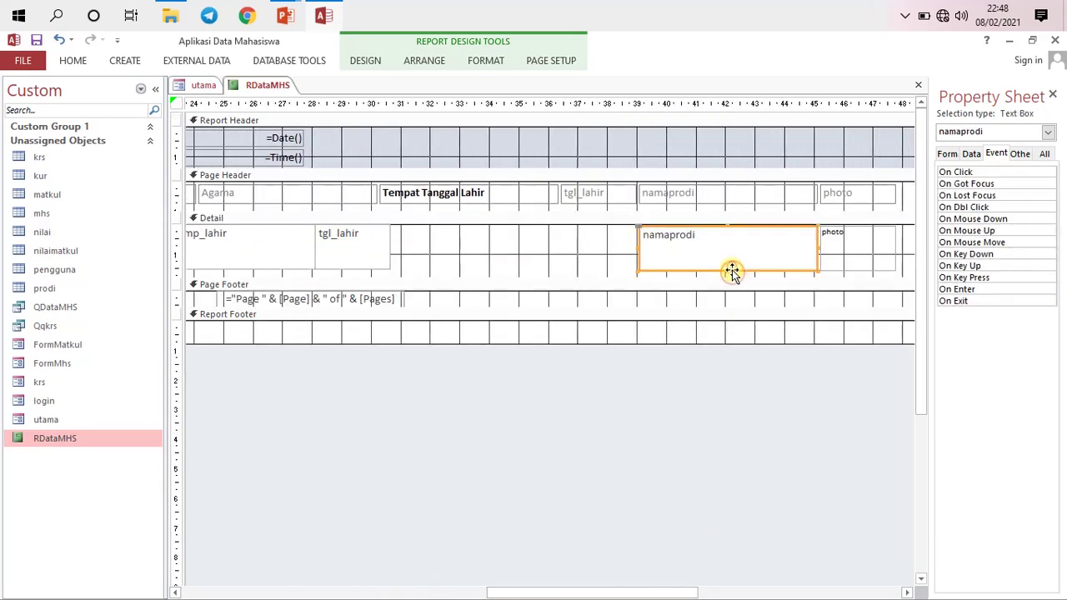
left_click(732, 266)
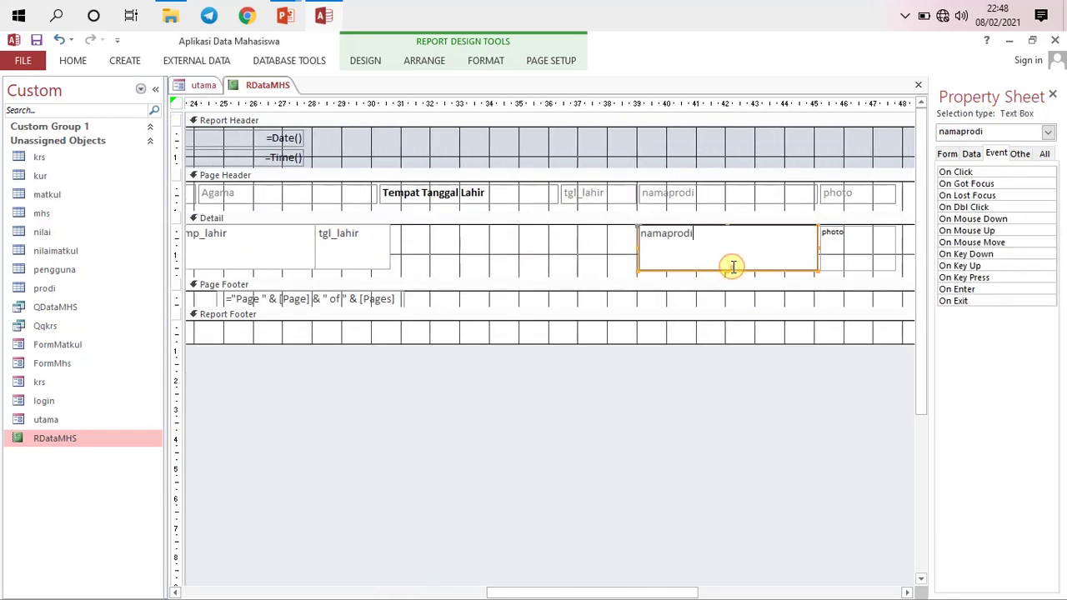
left_click(400, 249)
left_click(388, 246)
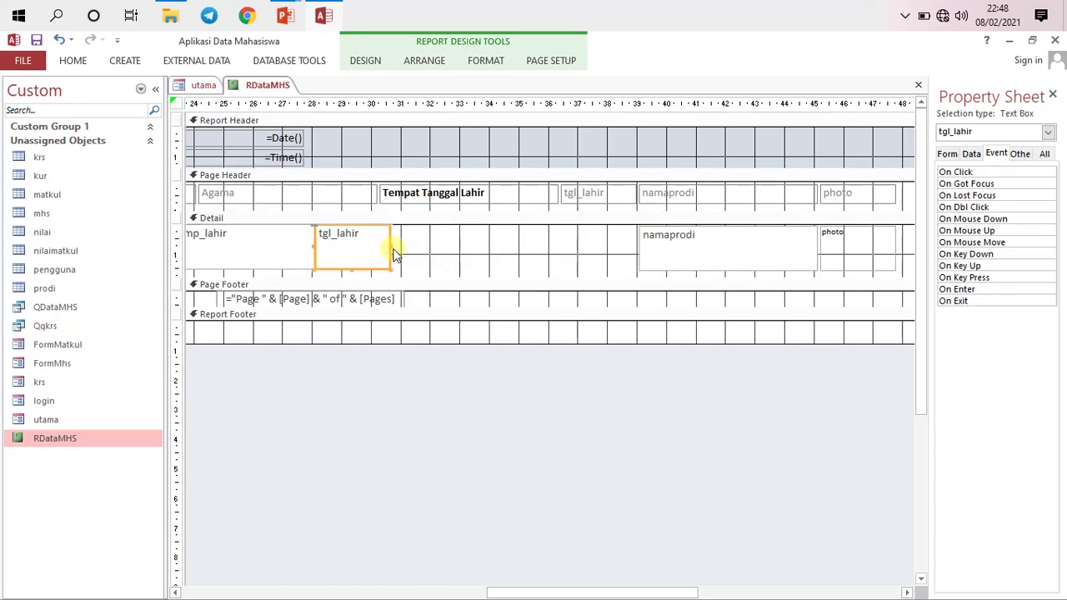
left_click_drag(390, 244, 401, 243)
Move the namaprodi text box next to tgl_lahir and the photo attachment control directly after namaprodi.
left_click(673, 261)
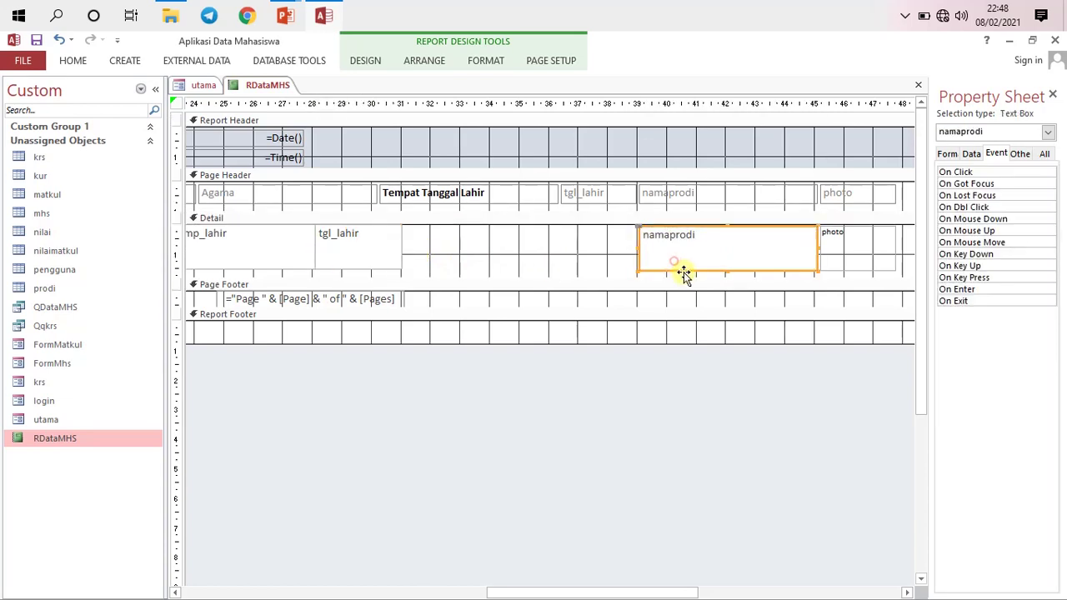
left_click_drag(690, 266, 451, 257)
left_click(838, 258)
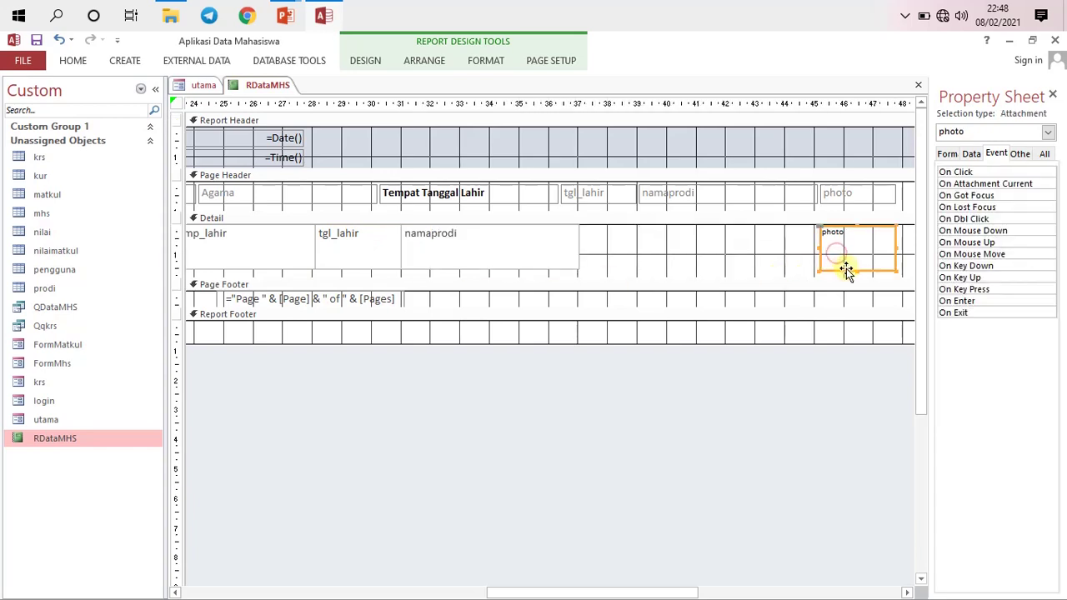
left_click_drag(845, 266, 603, 263)
left_click(714, 250)
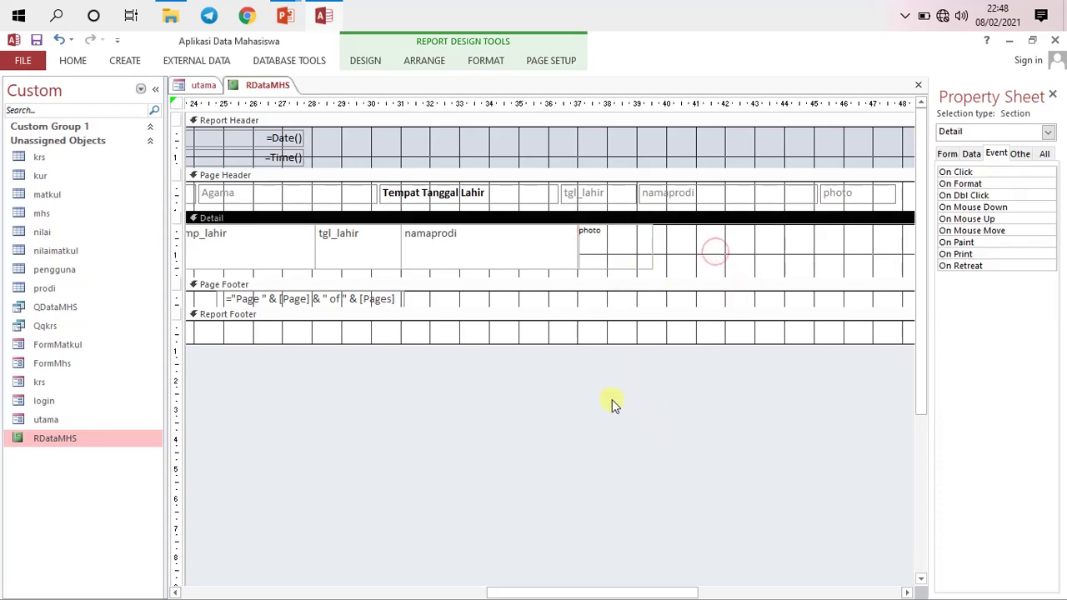
Shorten the Alamat heading in the Page Header to match the width of the alamat text box.
left_click_drag(599, 594, 659, 594)
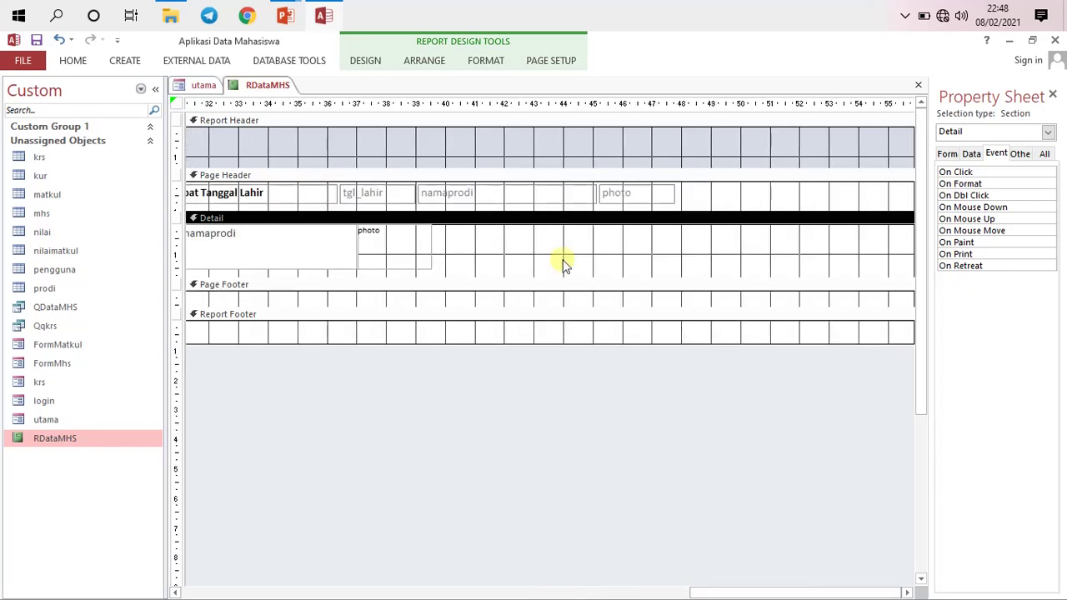
left_click_drag(739, 591, 682, 594)
left_click(652, 592)
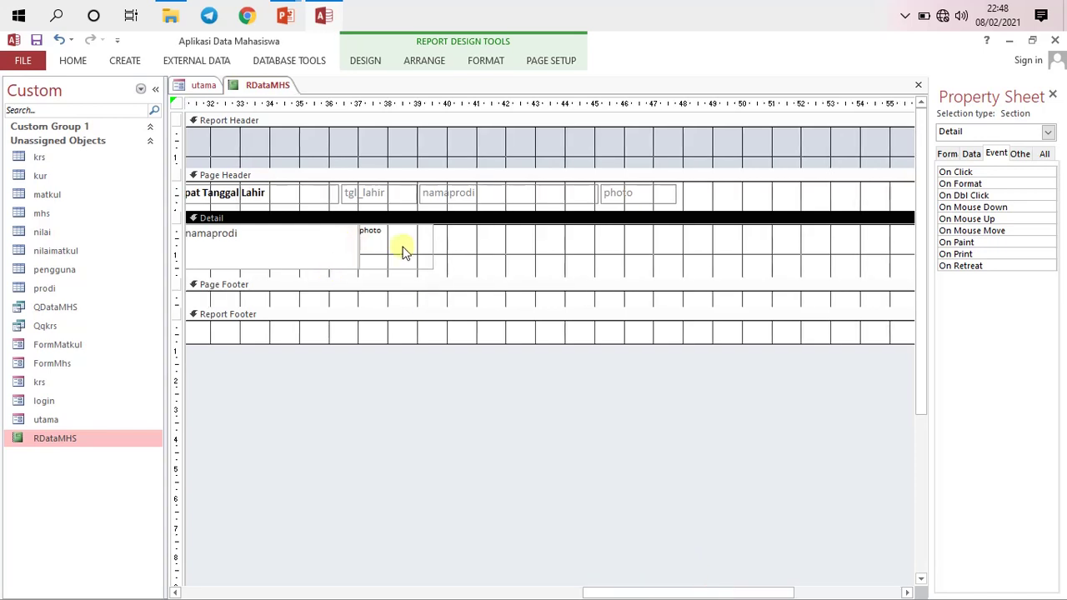
left_click_drag(747, 592, 461, 544)
left_click(423, 198)
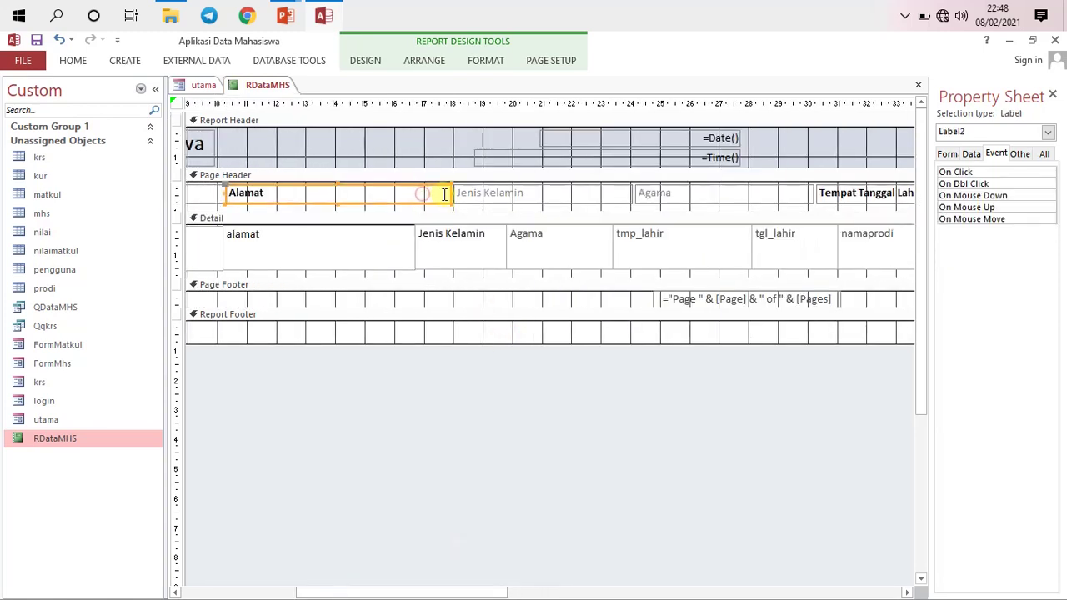
left_click(456, 193)
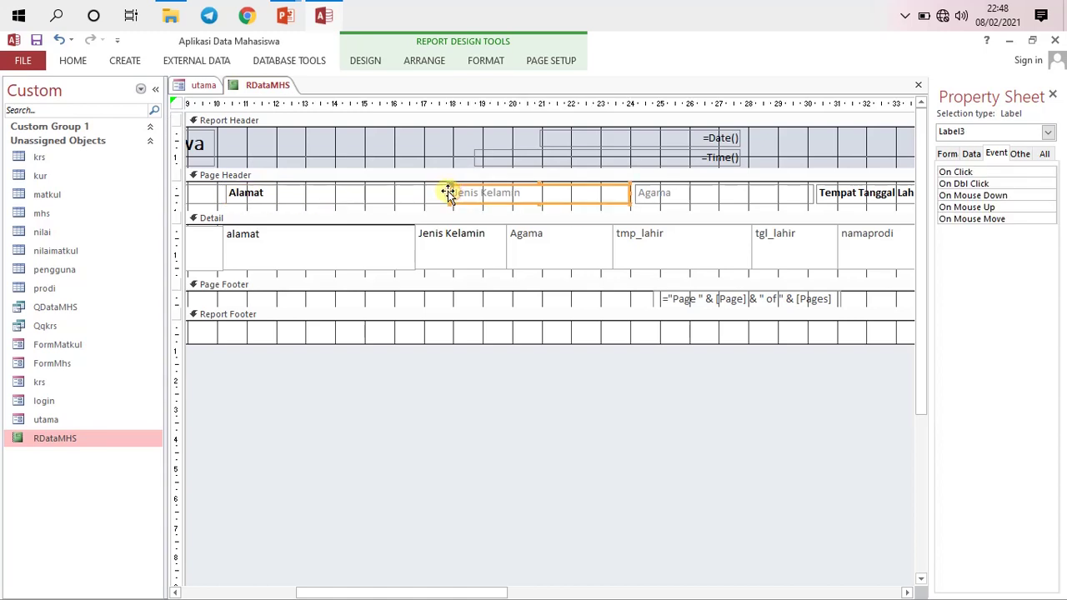
left_click(449, 196)
left_click_drag(448, 193, 413, 195)
Move the Jenis Kelamin and Agama headings directly after Alamat and narrow each to match its Detail text box.
left_click(492, 194)
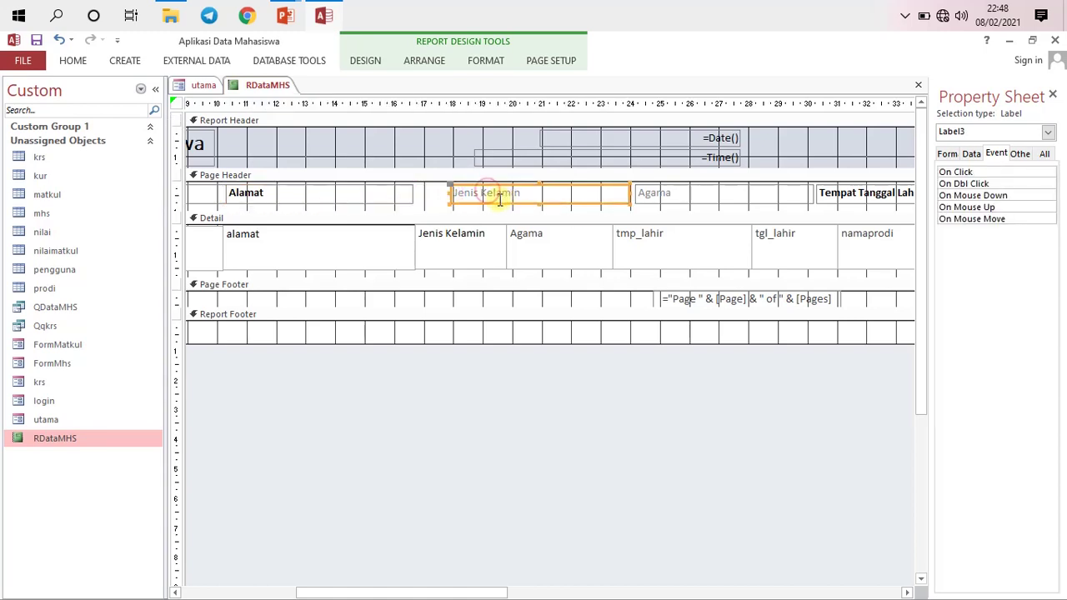
left_click_drag(493, 203, 452, 203)
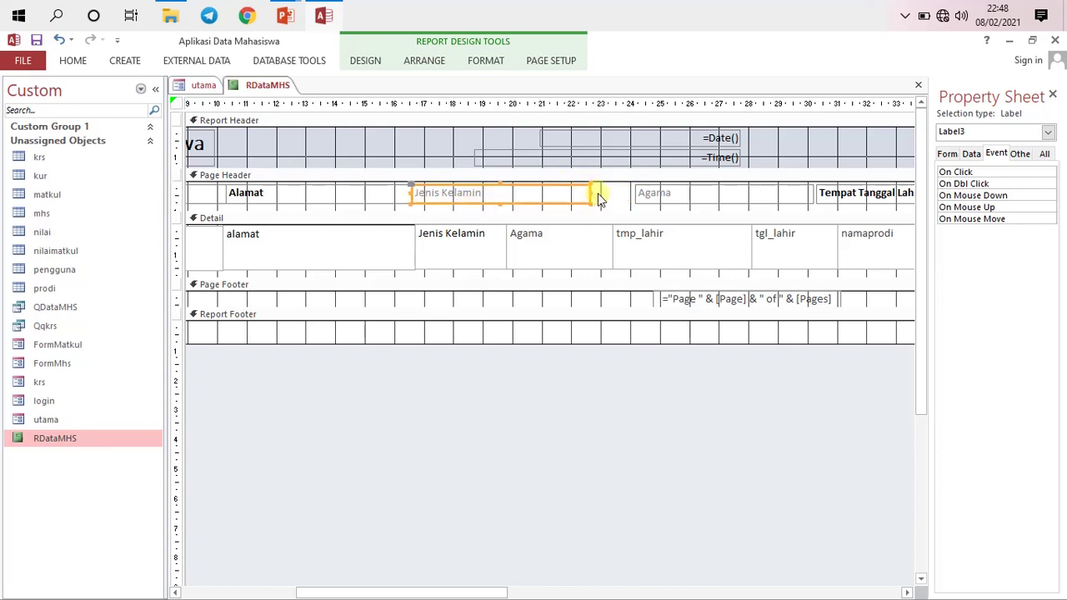
left_click_drag(589, 191, 506, 203)
left_click(650, 200)
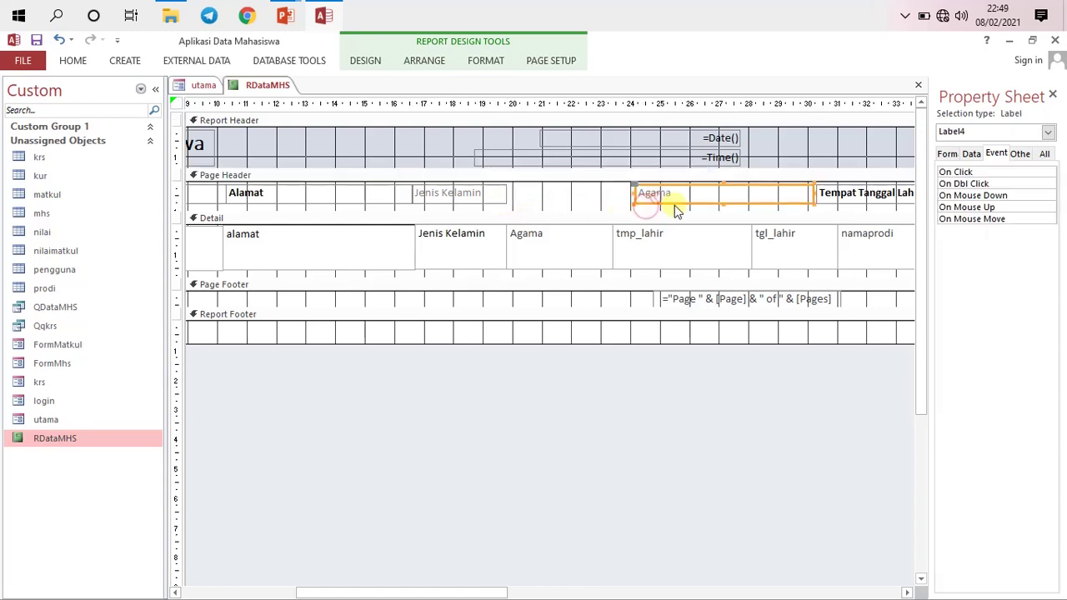
left_click_drag(677, 209, 544, 204)
left_click_drag(683, 191, 607, 202)
Move the Tempat Tanggal Lahir heading directly beside Agama and narrow it to the width of the tmp_lahir text box.
left_click(864, 203)
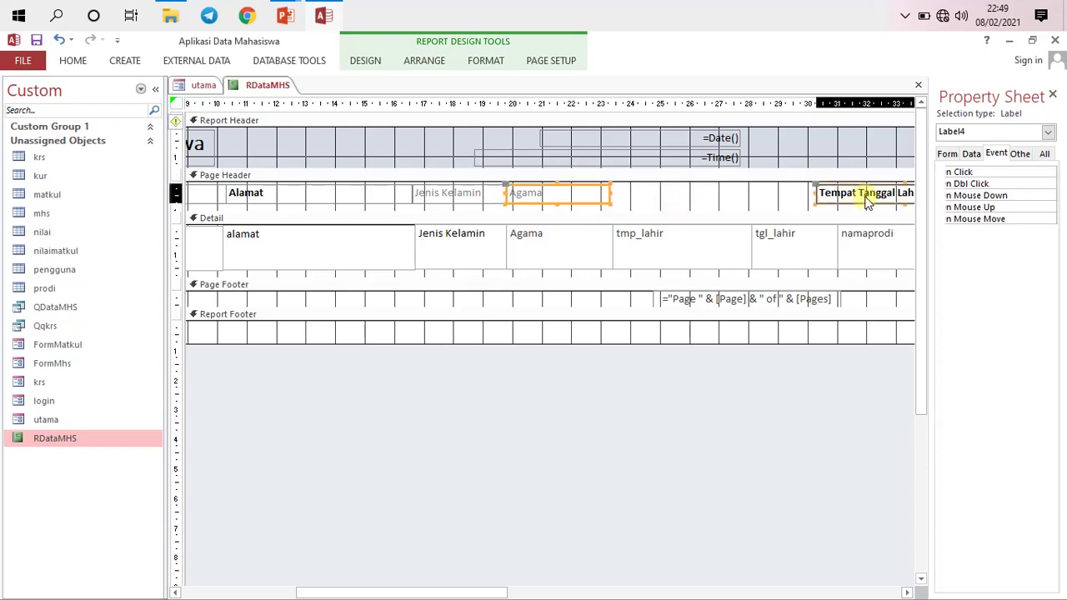
left_click_drag(850, 208, 660, 210)
left_click_drag(790, 193, 750, 196)
Move the tgl_lahir, namaprodi and photo headings side by side above their matching Detail controls.
left_click_drag(455, 590, 632, 571)
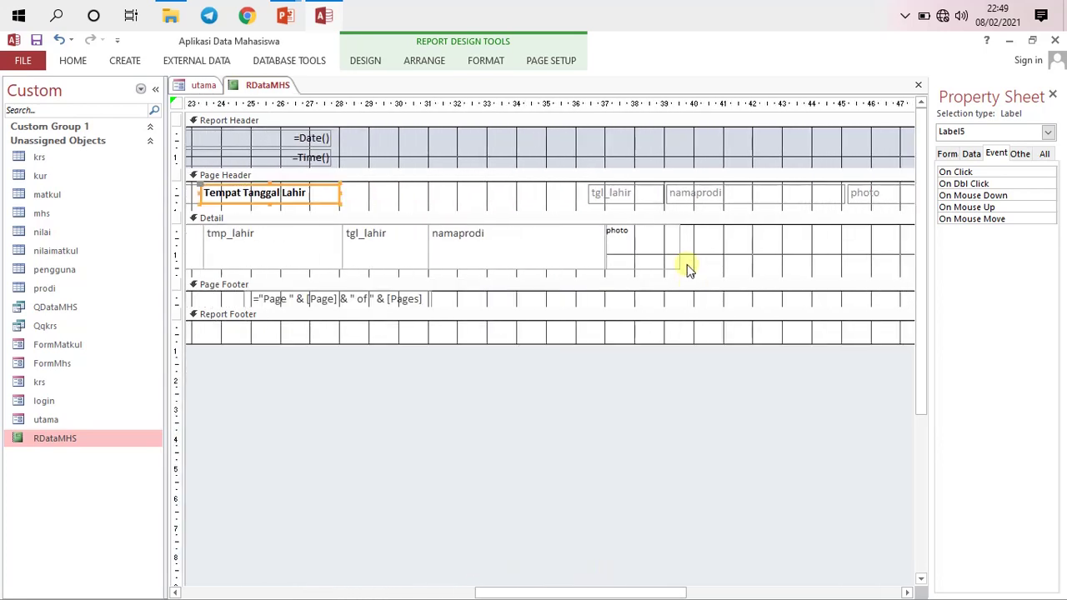
left_click_drag(658, 201, 425, 198)
left_click(689, 199)
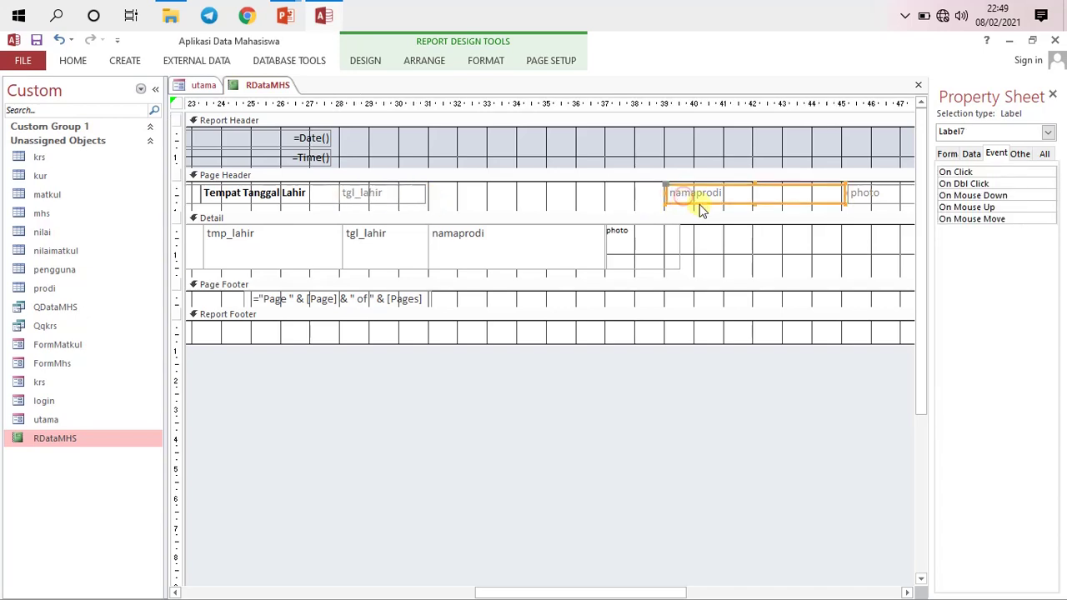
left_click_drag(699, 202, 460, 205)
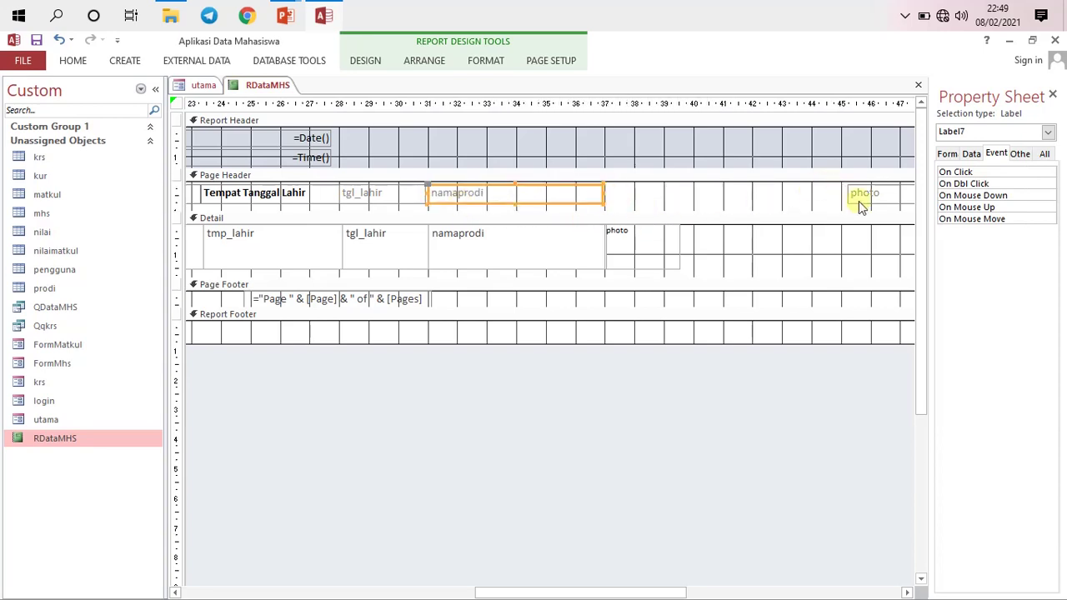
left_click_drag(861, 207, 626, 204)
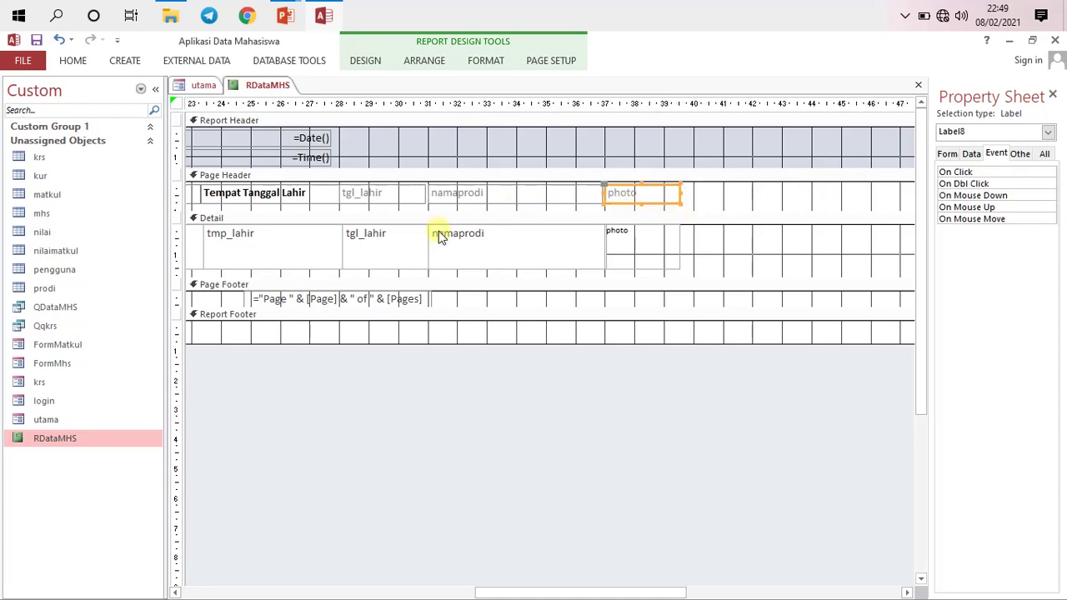
Format the tgl_lahir, namaprodi and photo headings with black, bold text.
left_click(405, 195, "shift")
left_click(486, 195, "shift")
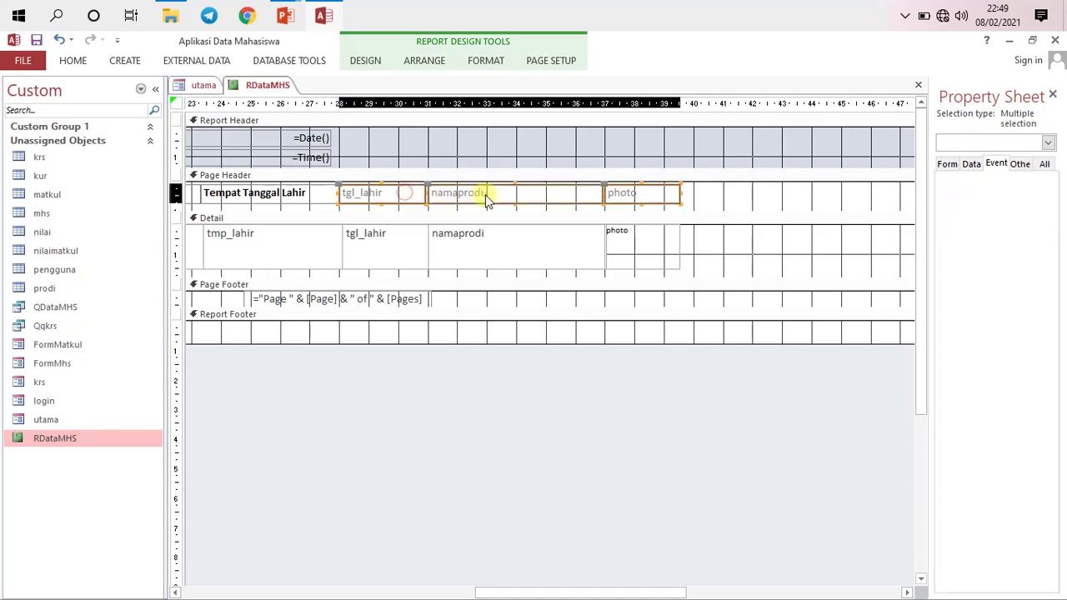
left_click(73, 61)
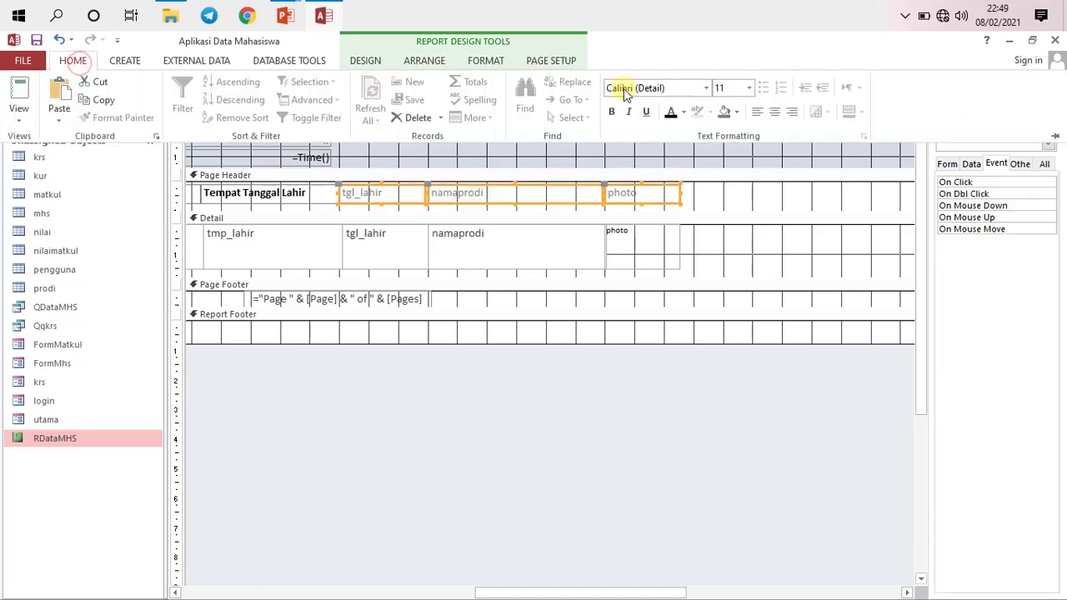
left_click(671, 112)
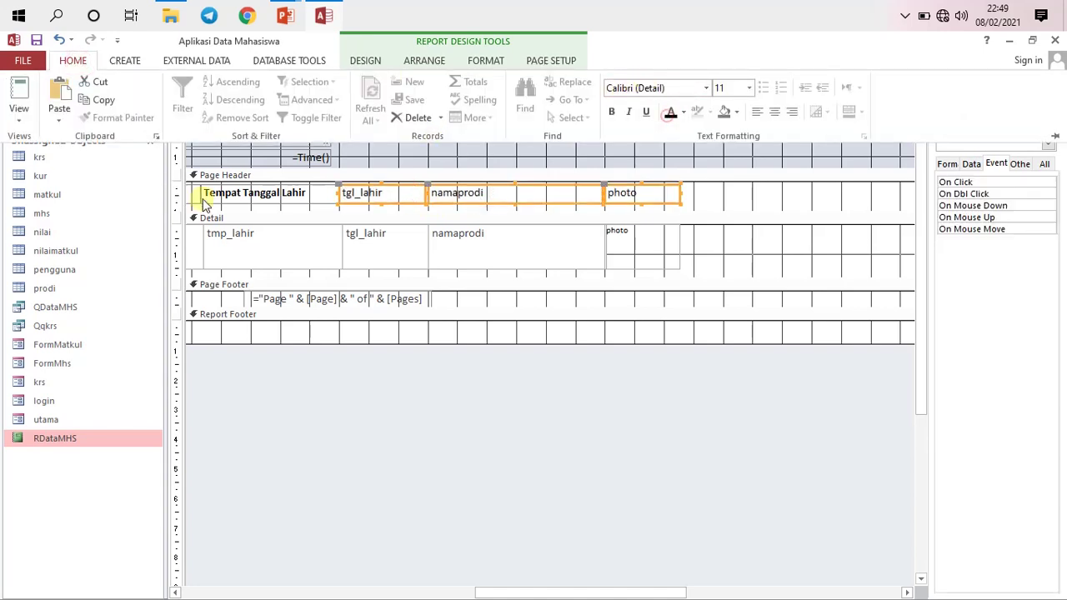
left_click(611, 111)
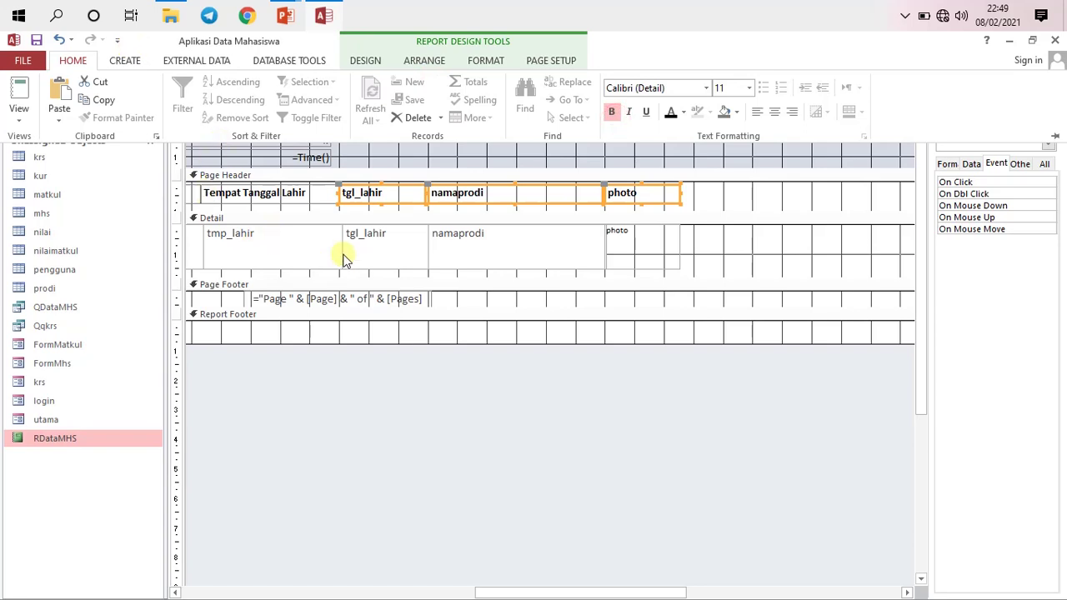
left_click(922, 227)
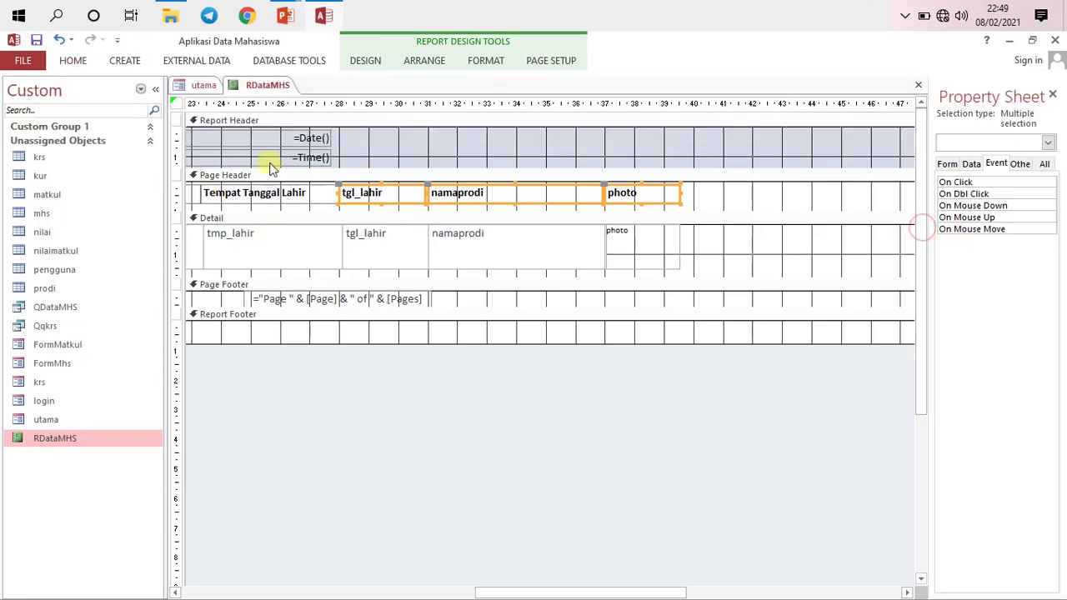
Check the column layout of RDataMHS across its full width in Report View and return to Design View.
right_click(268, 90)
left_click(274, 87)
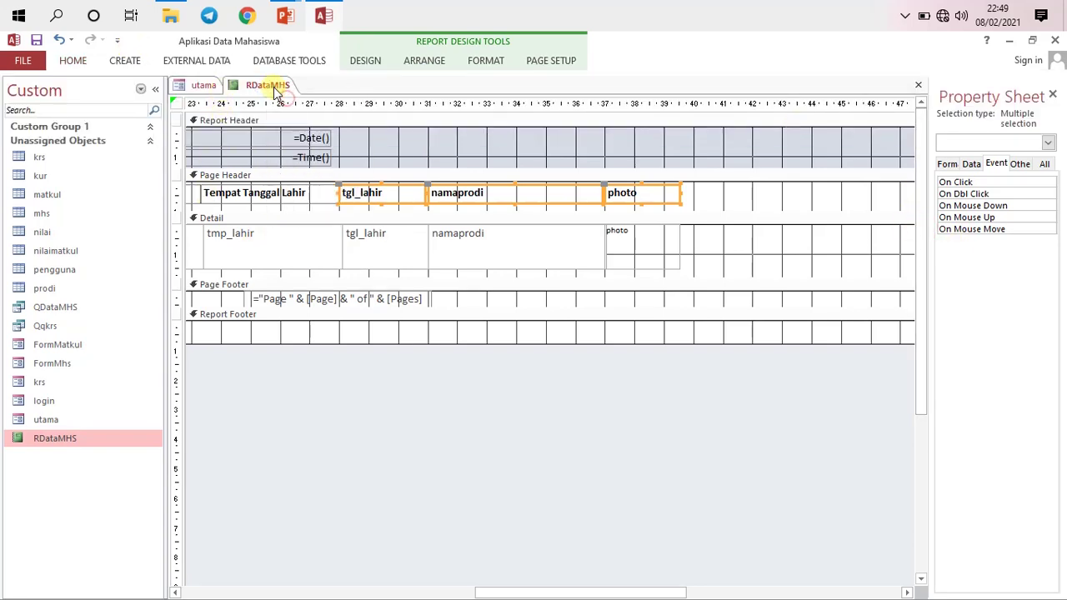
right_click(276, 89)
left_click(324, 156)
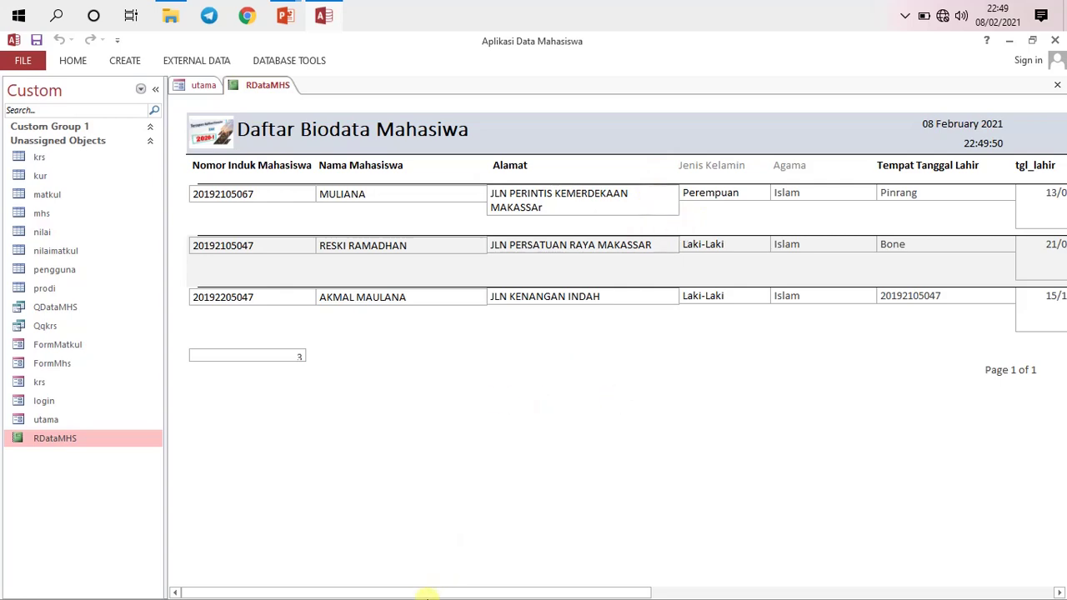
left_click(427, 596)
left_click_drag(566, 594, 686, 576)
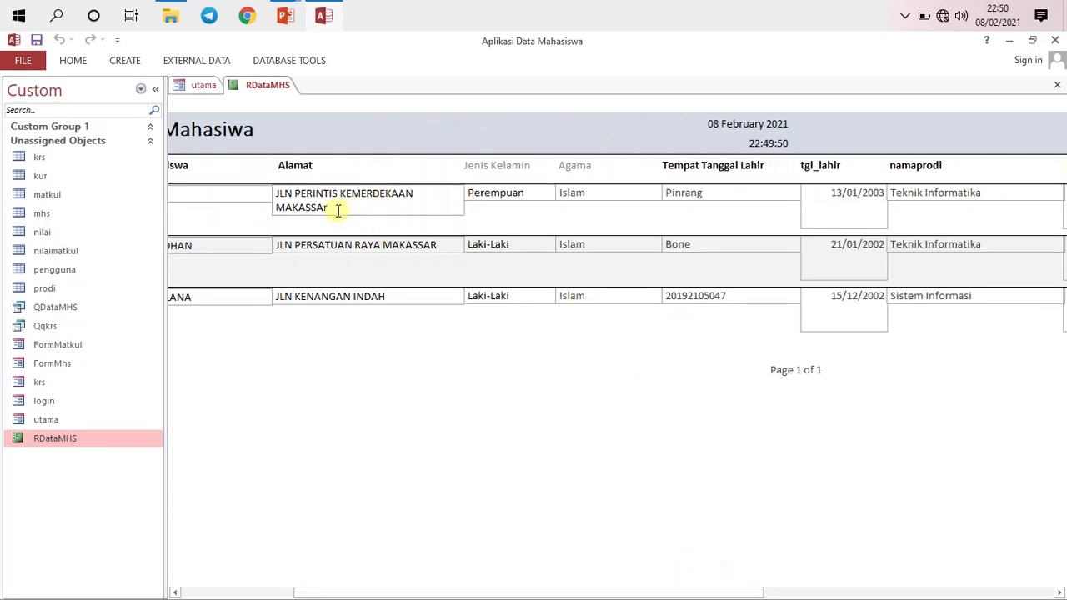
right_click(268, 85)
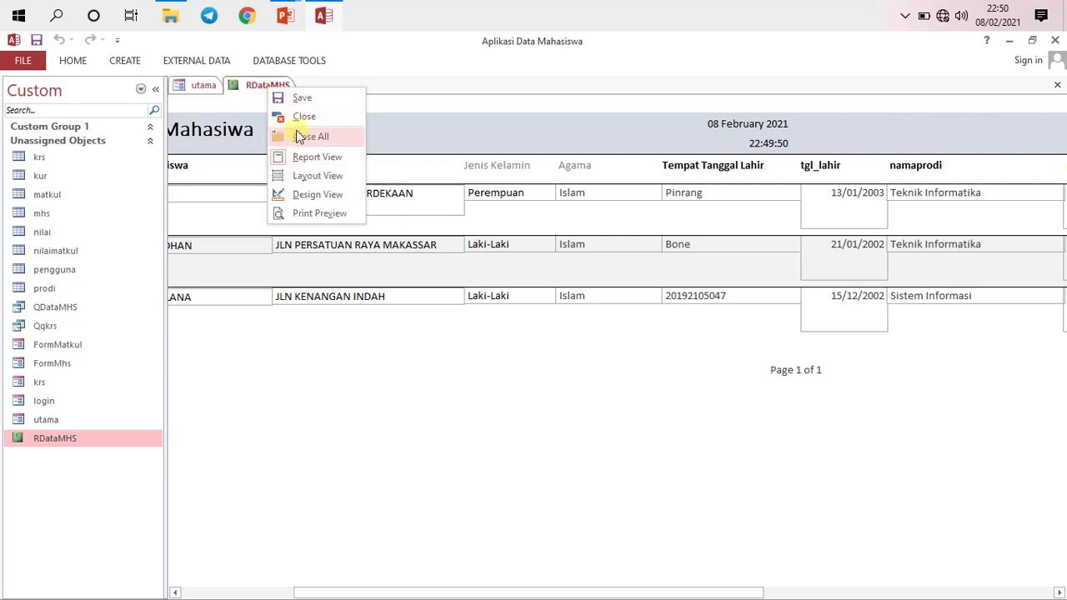
left_click(274, 88)
right_click(274, 88)
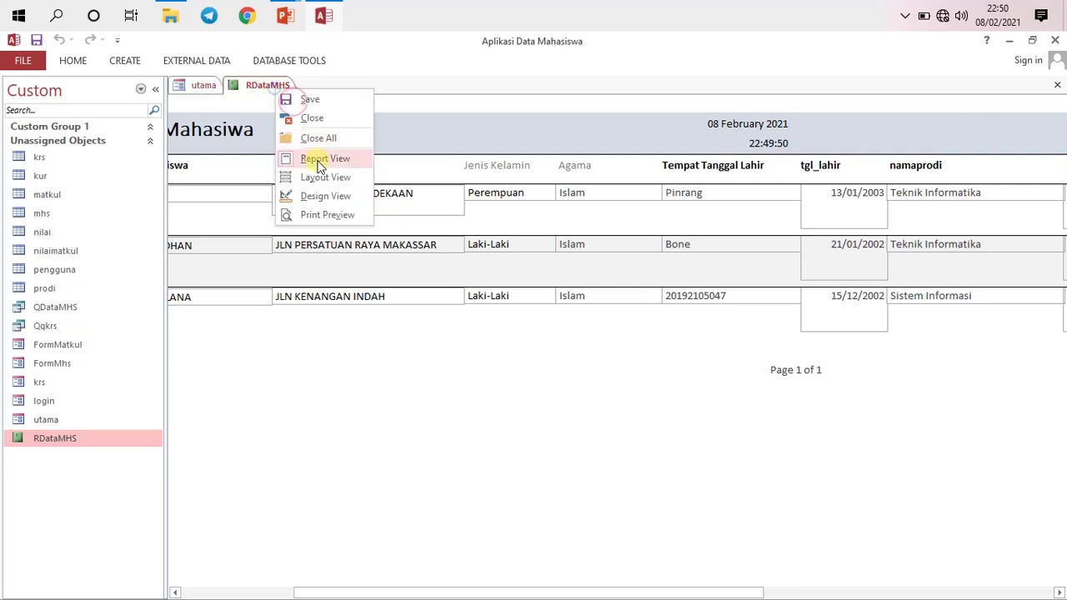
left_click(330, 197)
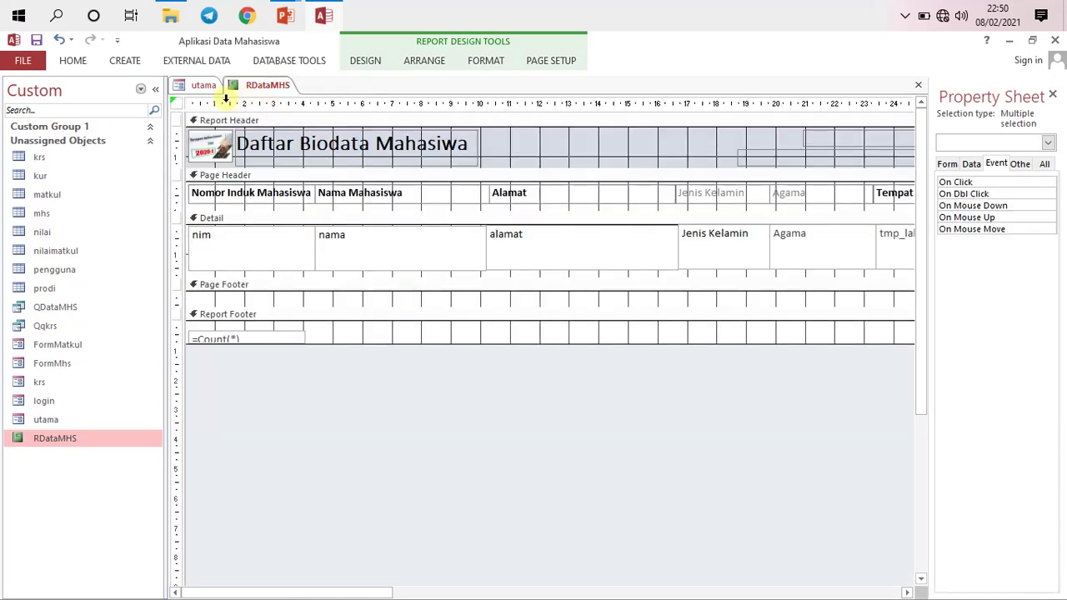
Check the print preview opened by the utama form's Data Mahasiswa button and return the report to Design View.
left_click(210, 87)
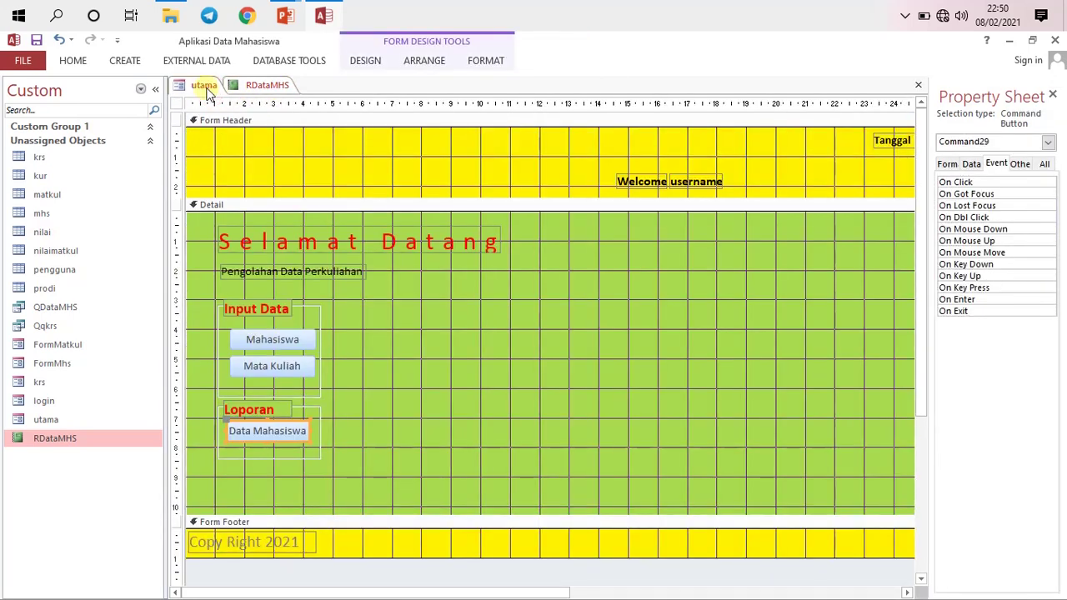
right_click(208, 92)
left_click(260, 175)
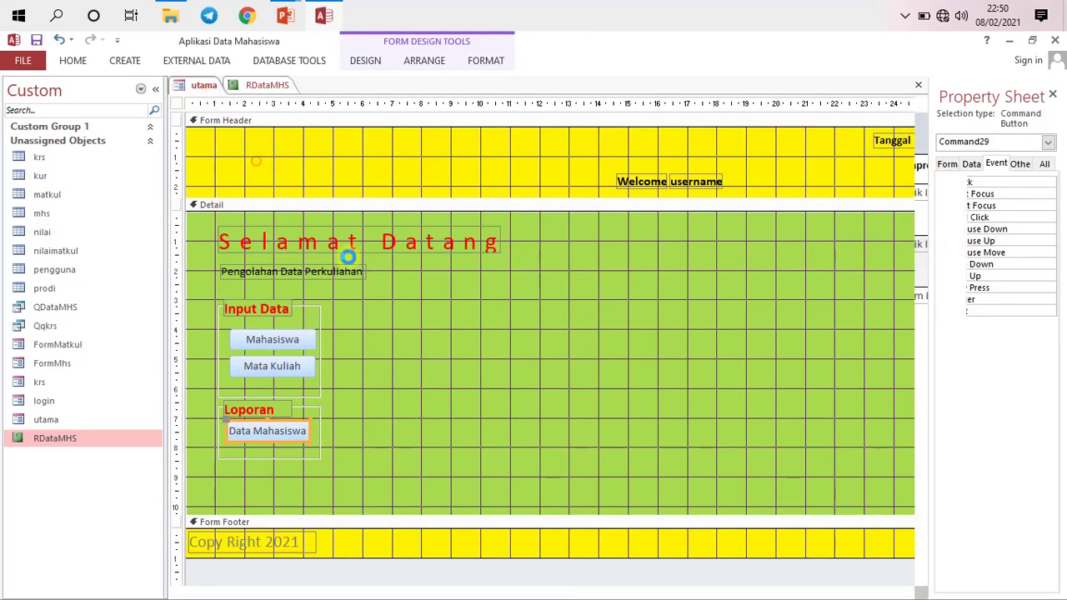
left_click(271, 384)
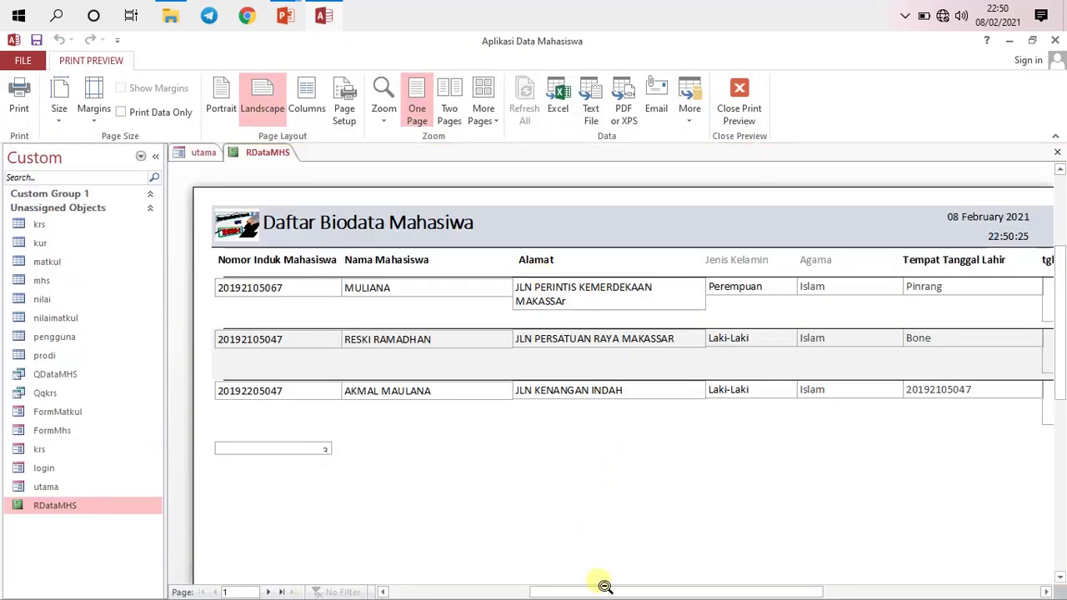
left_click_drag(586, 591, 562, 588)
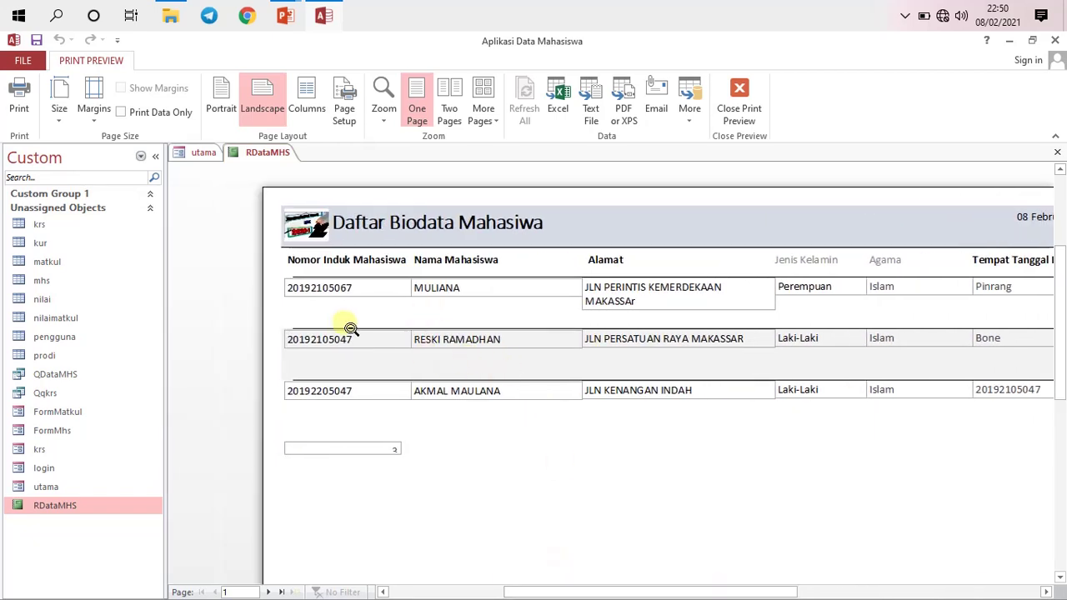
right_click(256, 160)
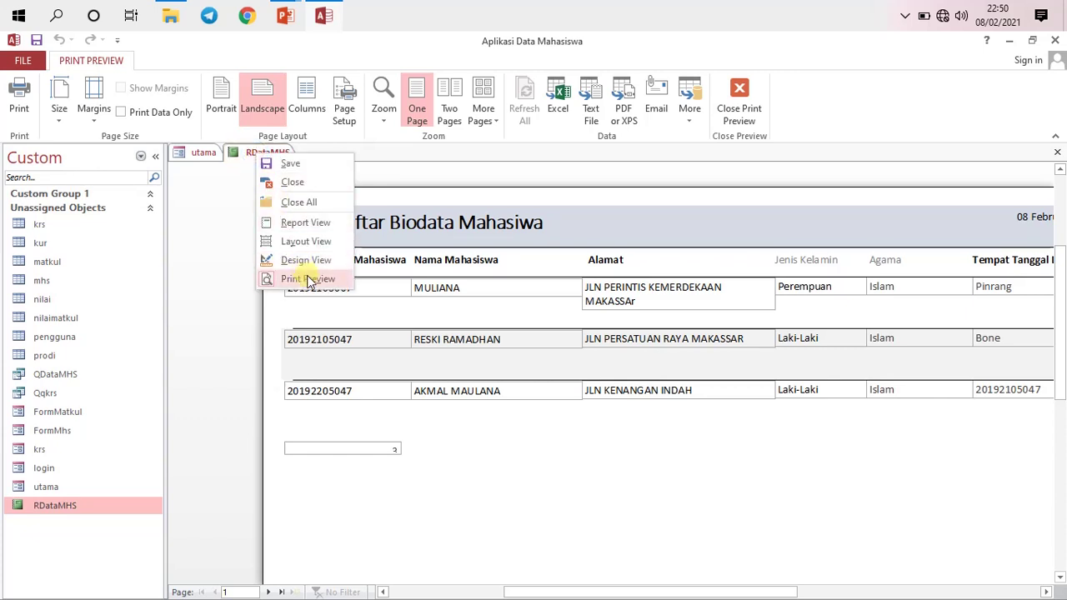
left_click(304, 262)
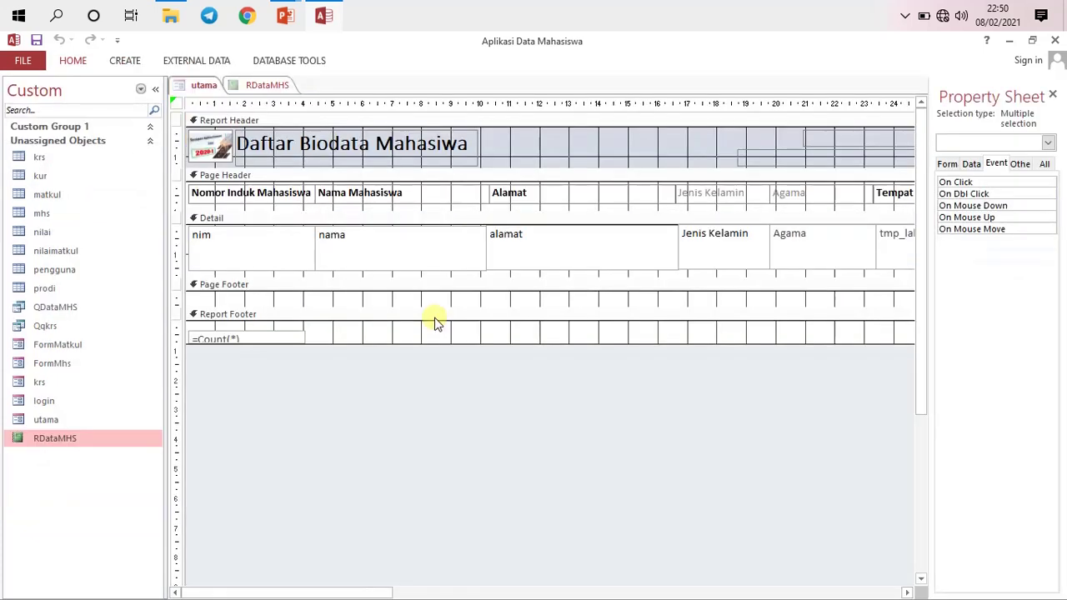
Narrow the Nama Mahasiswa heading and the nama text box below it to the same width.
left_click(418, 243)
left_click(473, 193)
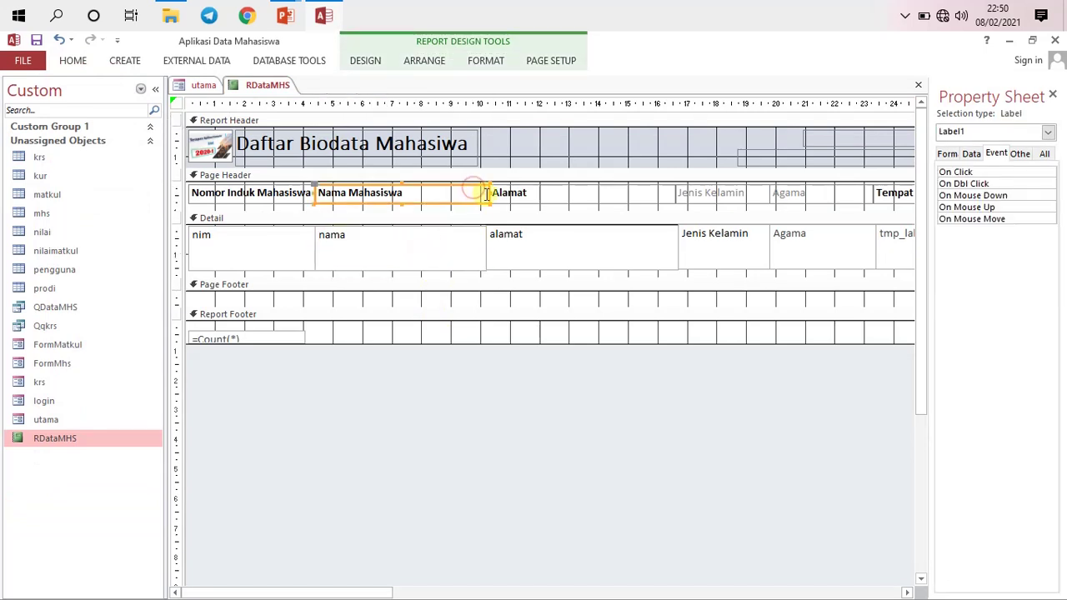
left_click_drag(489, 193, 418, 192)
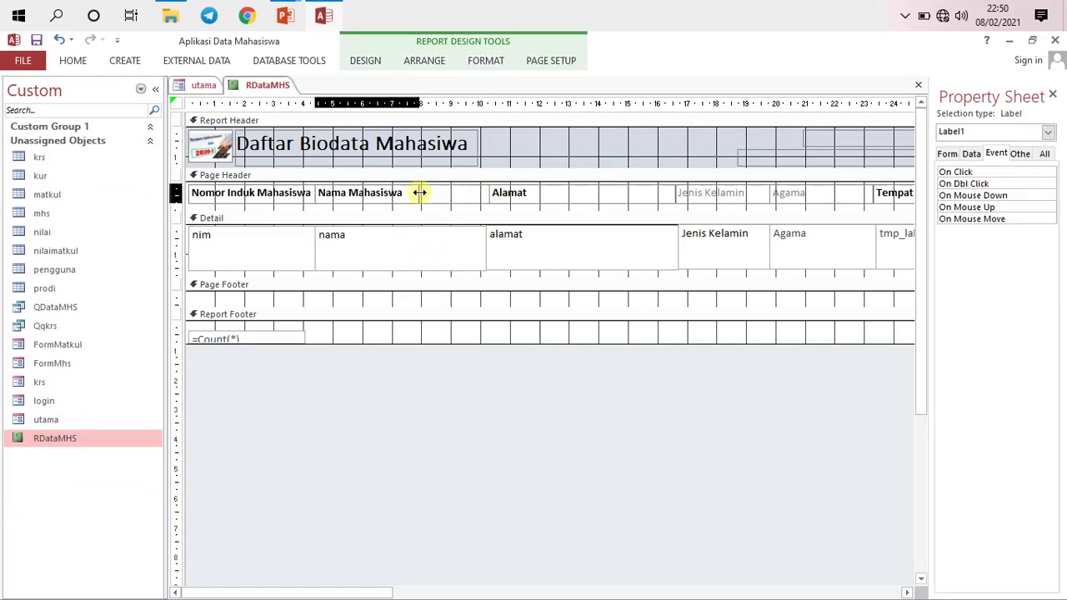
left_click(442, 250)
left_click_drag(484, 246, 423, 250)
Shift all Page Header headings from Alamat through photo together so they directly follow Nama Mahasiswa.
left_click_drag(472, 191, 835, 276)
left_click_drag(451, 193, 900, 204)
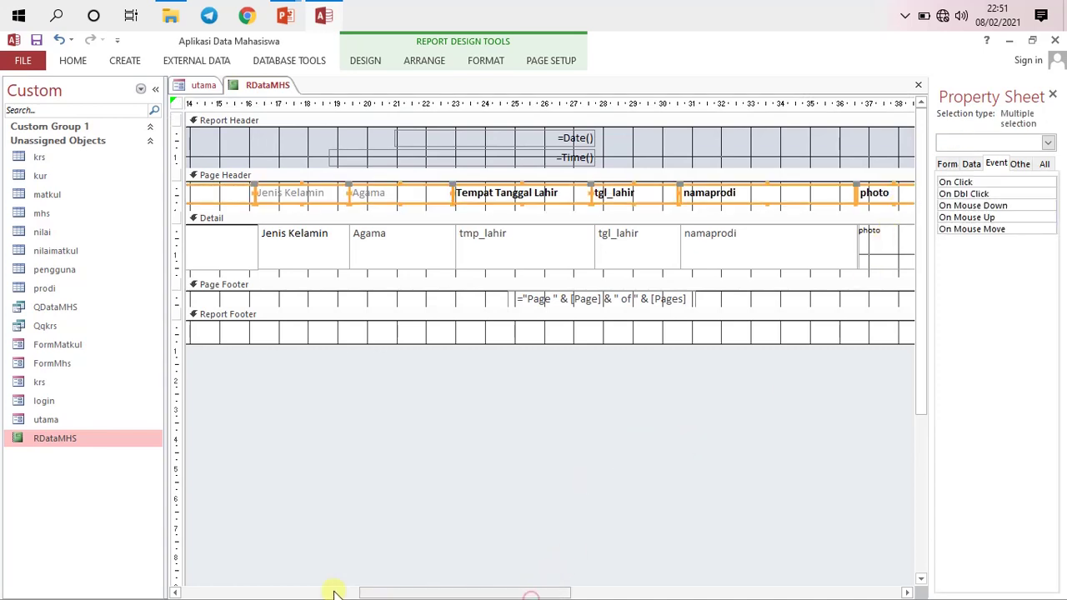
left_click_drag(405, 592, 305, 594)
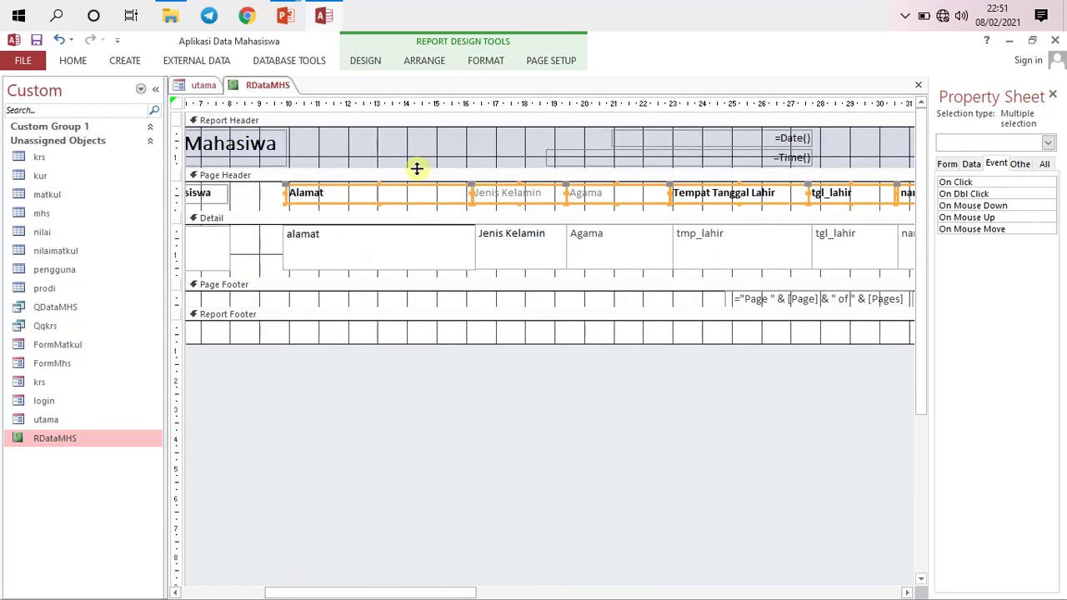
left_click(392, 205)
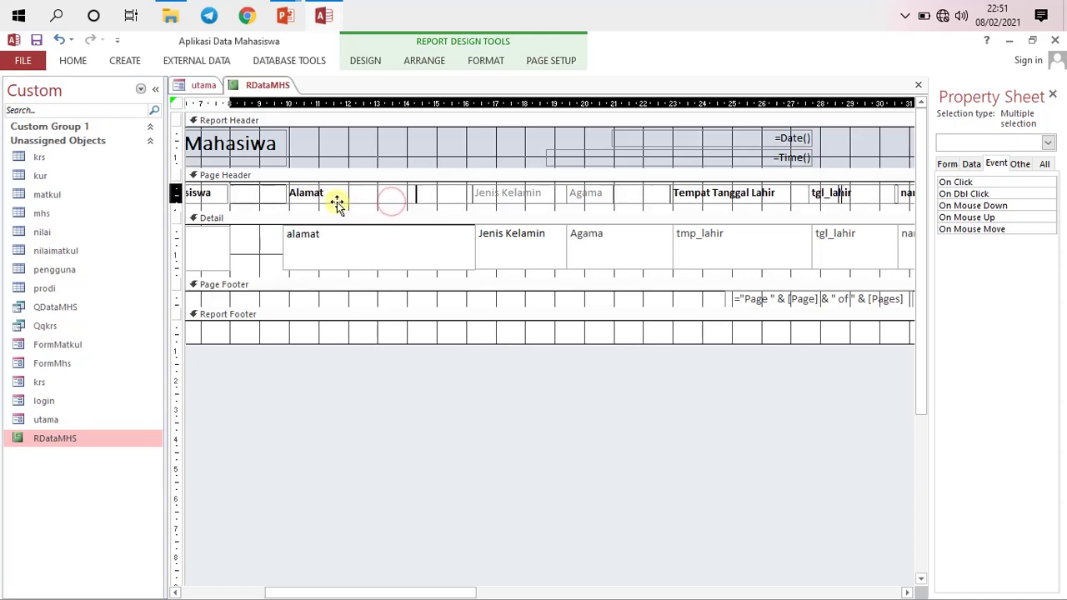
left_click_drag(392, 204, 333, 202)
Shift the Detail text boxes from alamat through namaprodi together so they directly follow the nama text box.
left_click(369, 252)
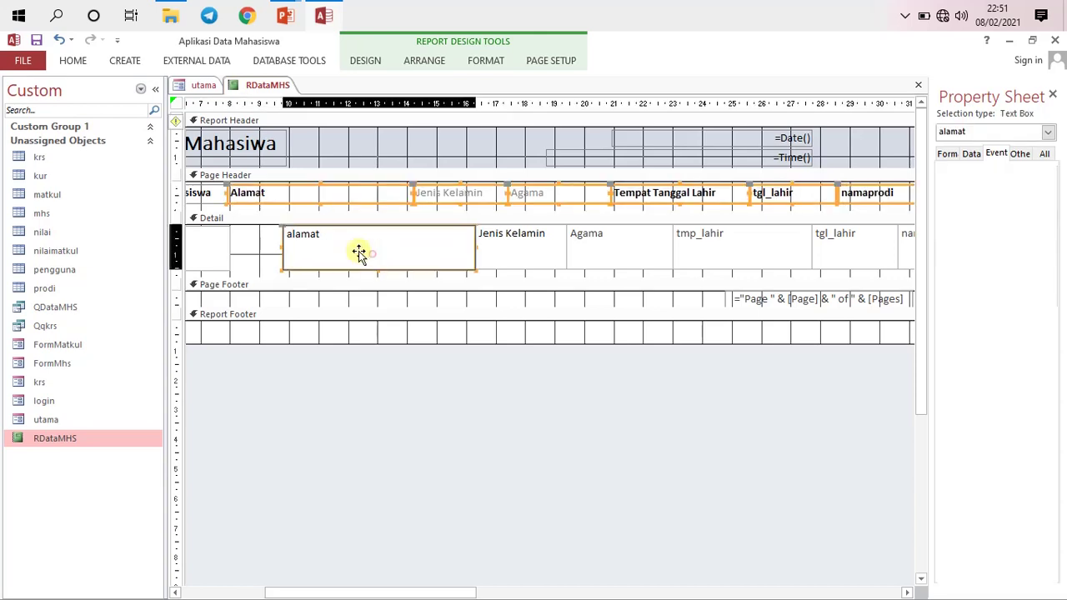
left_click_drag(261, 243, 951, 265)
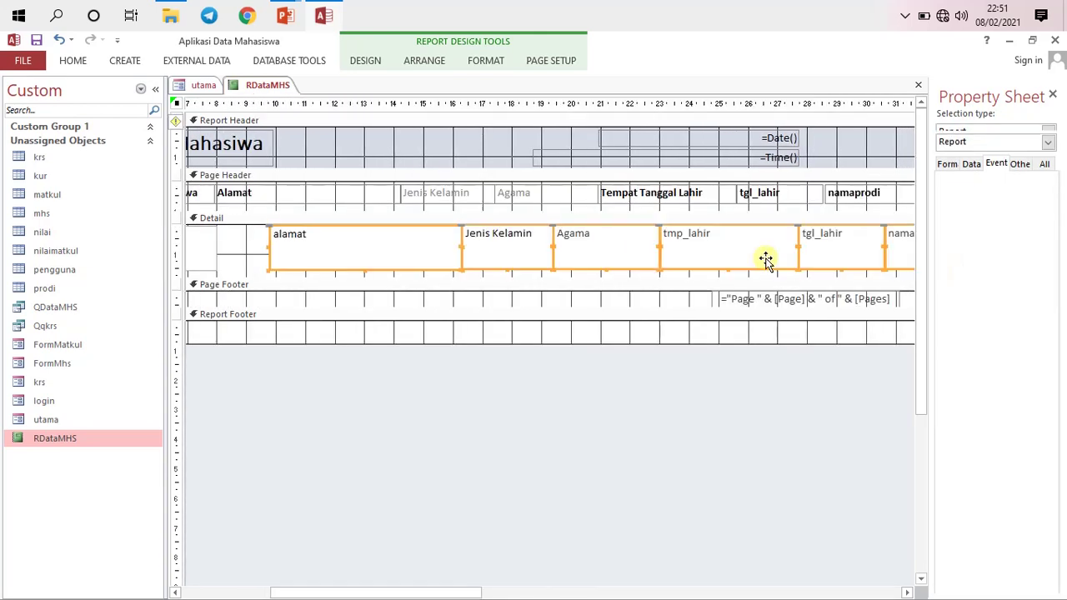
left_click_drag(685, 268, 647, 268)
left_click_drag(440, 593, 688, 566)
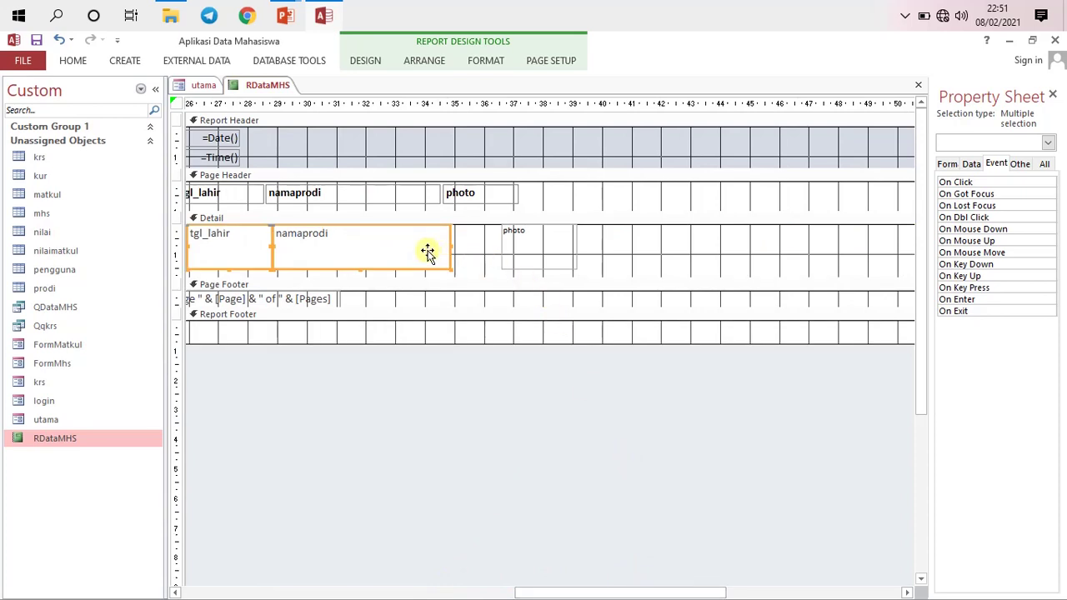
Narrow the namaprodi heading and the namaprodi text box in the Detail section so both end at about the same position.
left_click(417, 195)
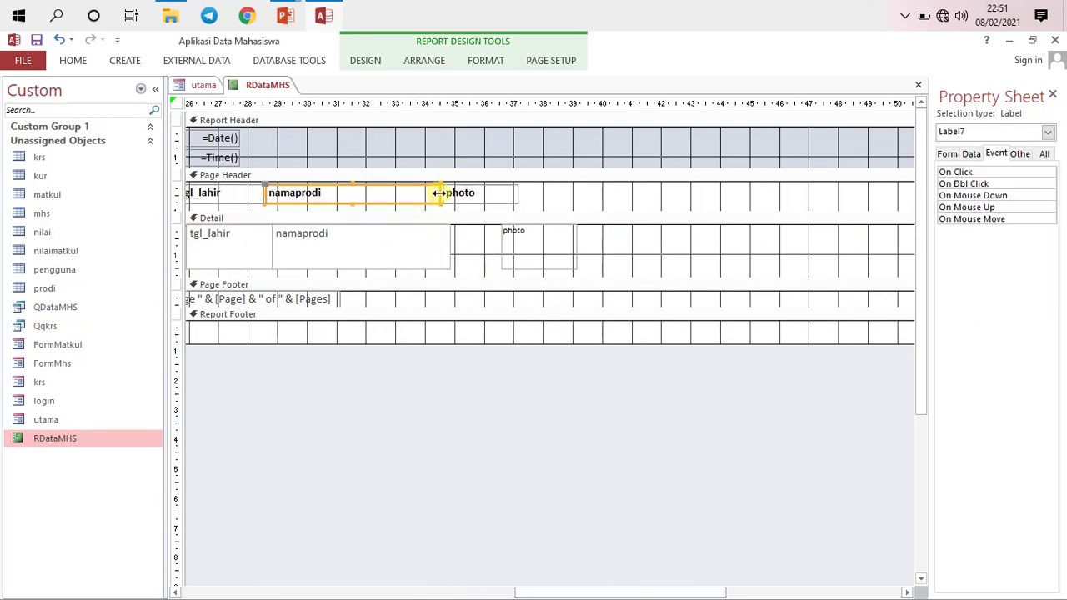
left_click_drag(438, 193, 393, 193)
left_click(398, 239)
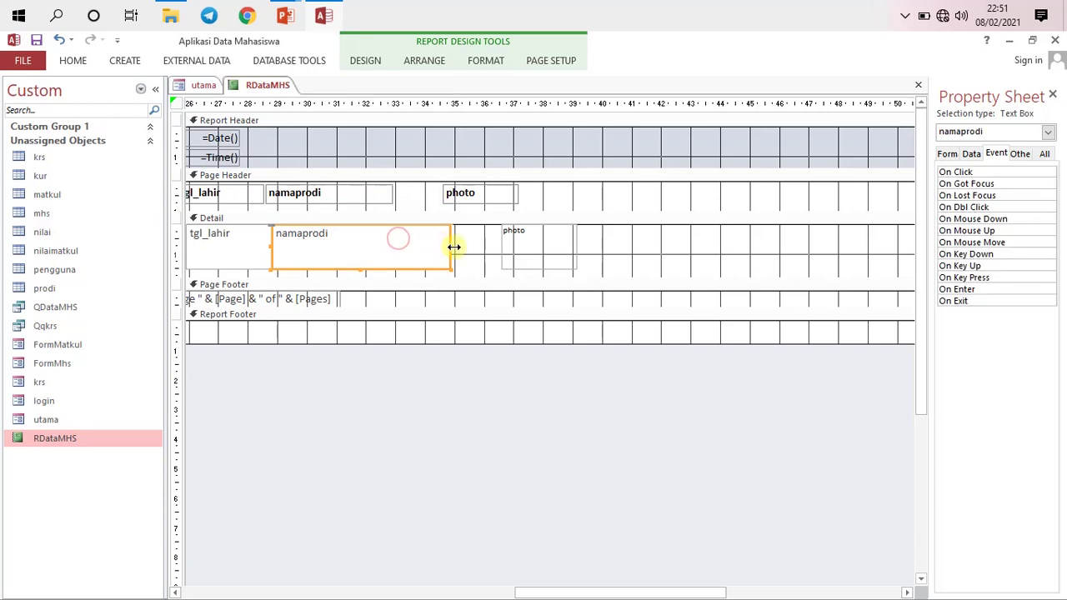
left_click_drag(436, 246, 392, 245)
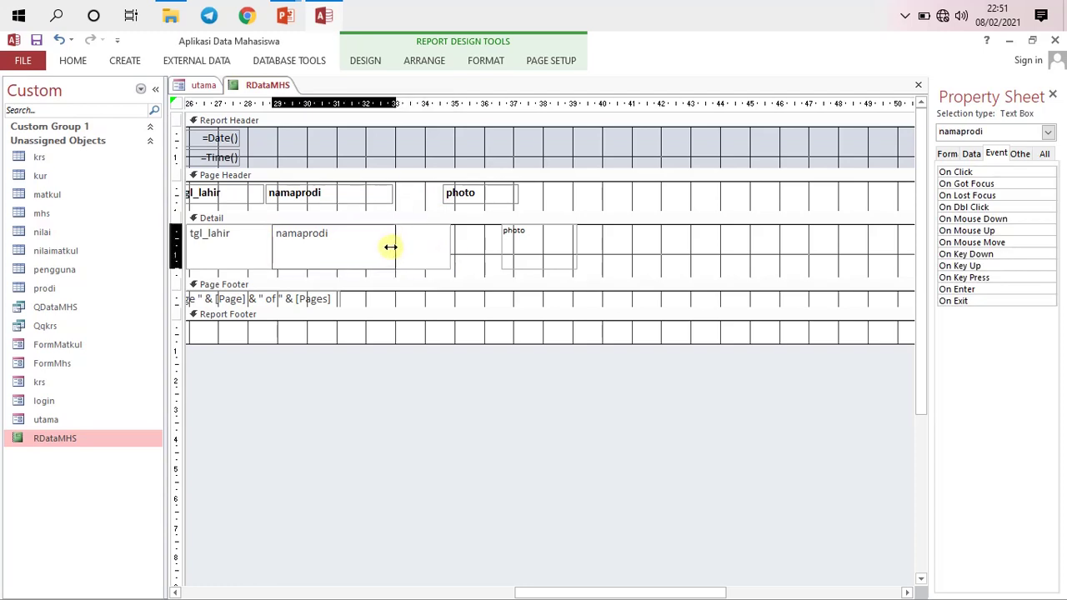
Move the photo heading and the photo attachment control in the Detail section so they directly follow the narrowed namaprodi column.
left_click(463, 205)
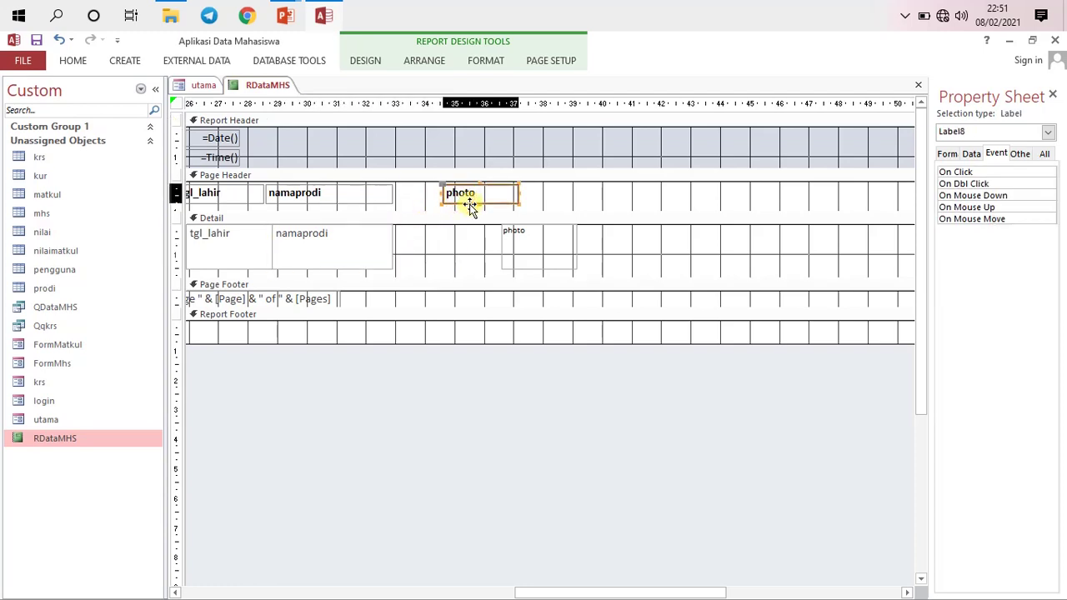
left_click_drag(468, 206, 417, 204)
left_click(466, 235)
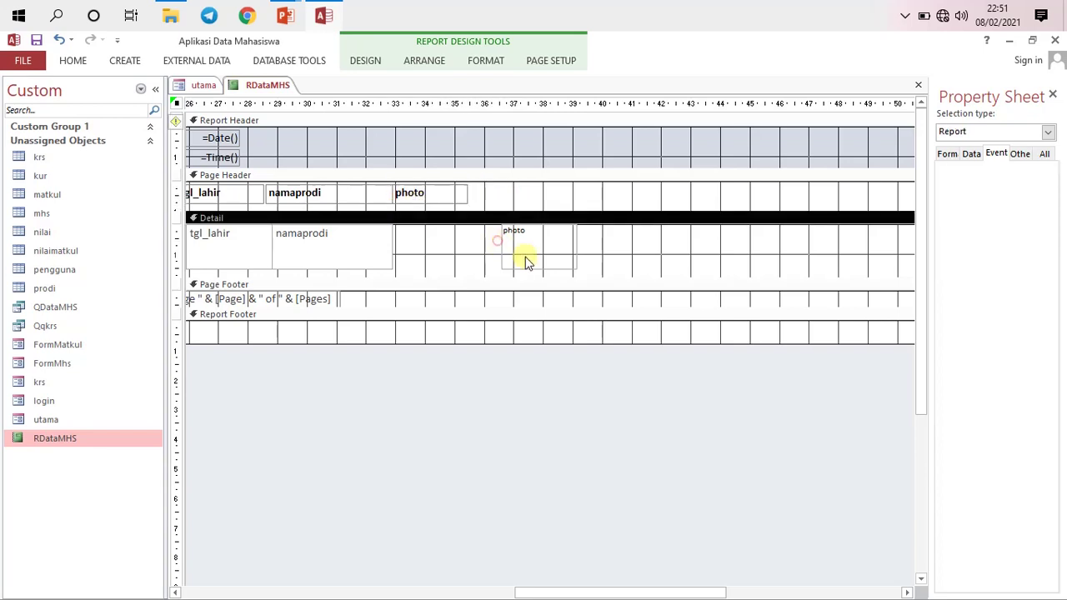
left_click(527, 260)
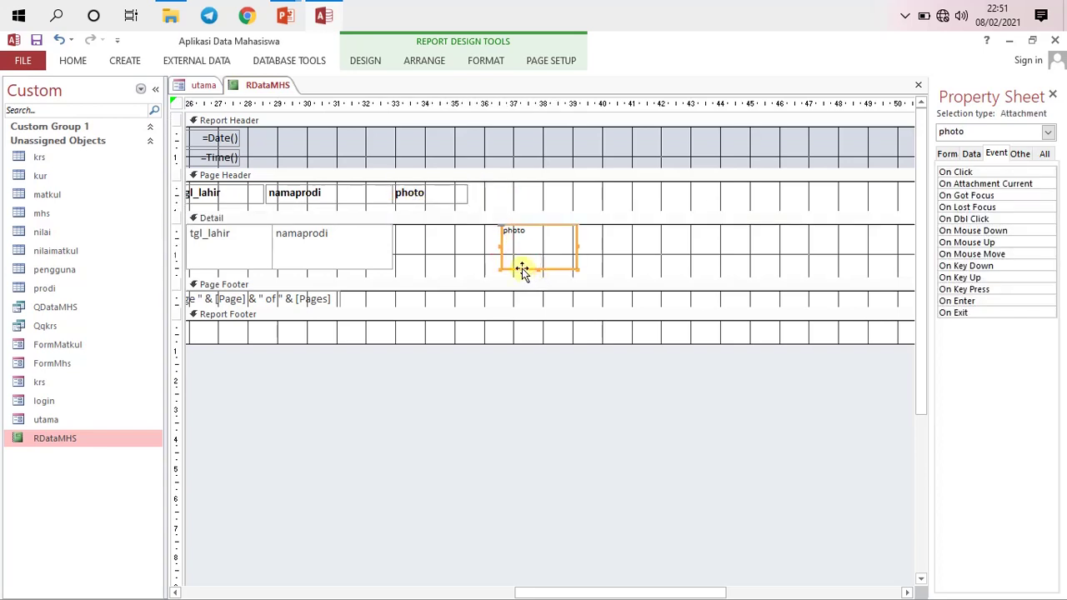
left_click_drag(522, 268, 413, 267)
Save the report layout, return to the utama form, and check the report's columns across the page in print preview.
right_click(249, 93)
left_click(252, 85)
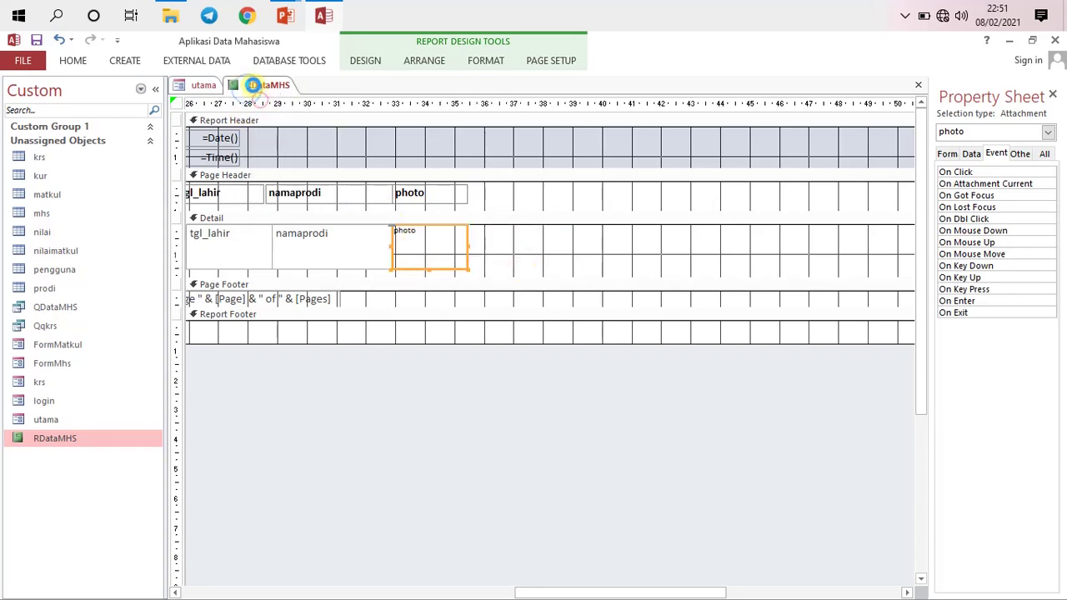
right_click(250, 88)
left_click(203, 85)
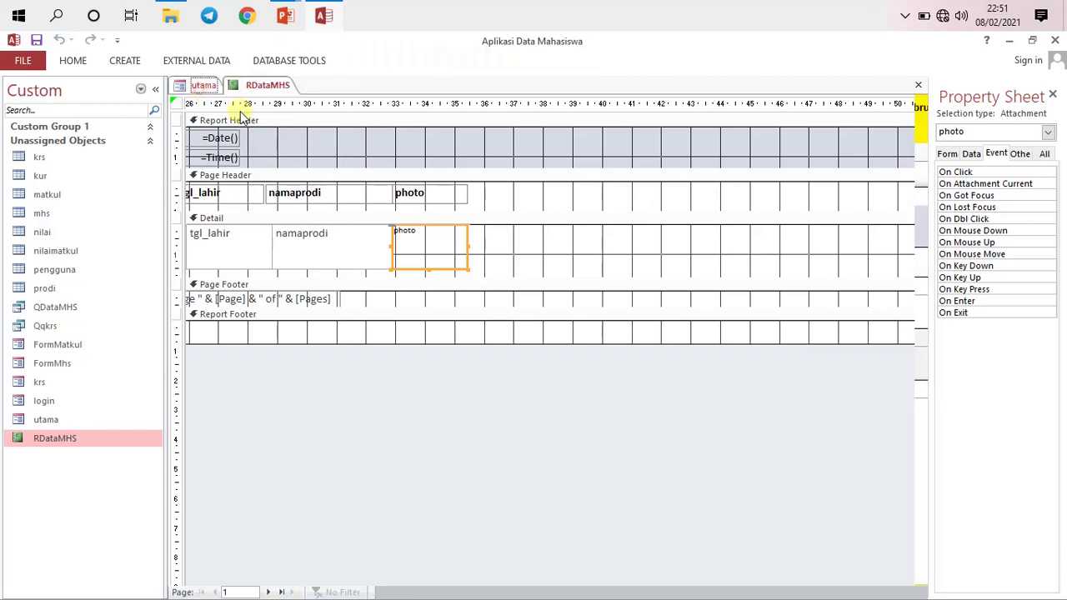
left_click(204, 85)
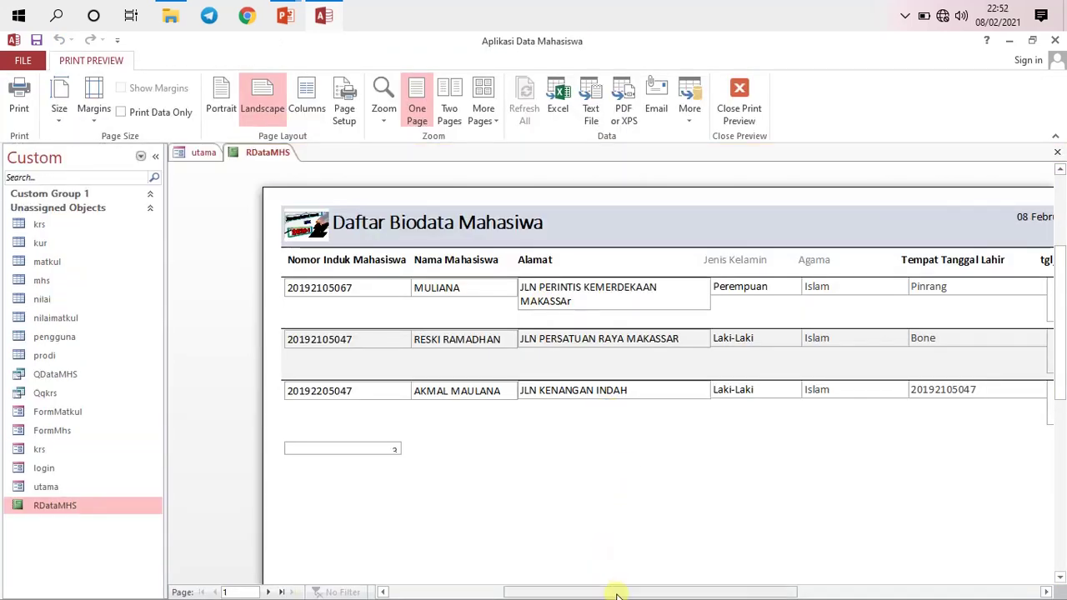
left_click_drag(617, 593, 613, 566)
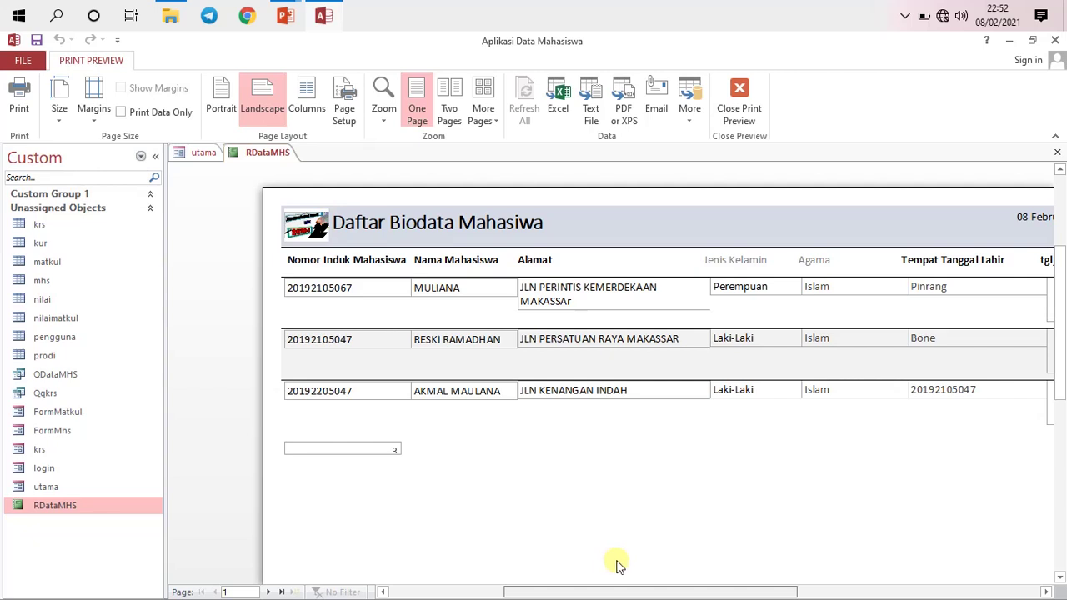
left_click_drag(616, 565, 691, 587)
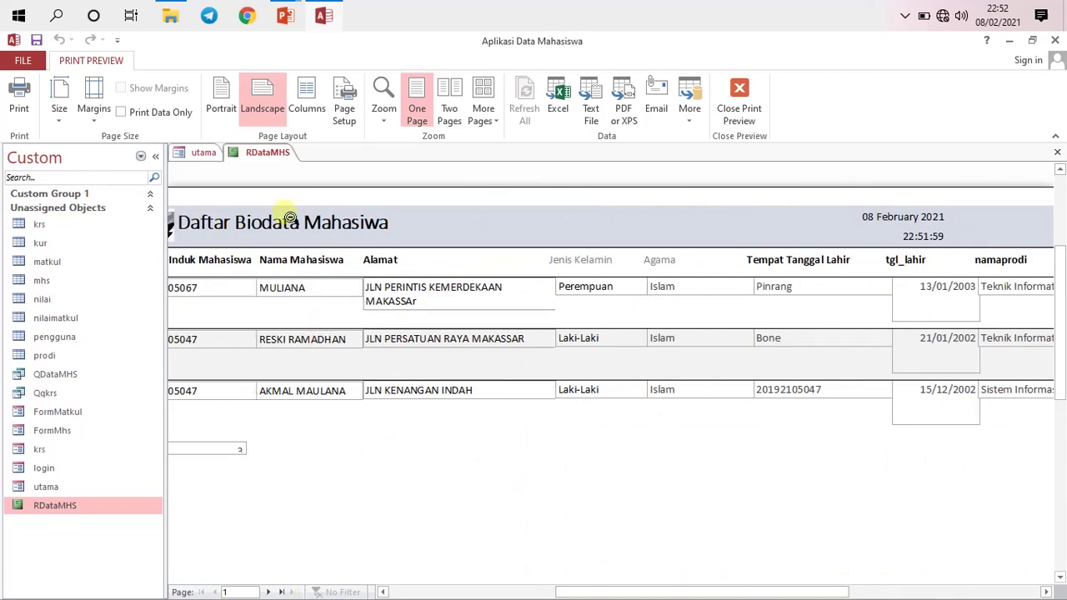
Close the RDataMHS report preview and open the utama form in Design View.
right_click(257, 157)
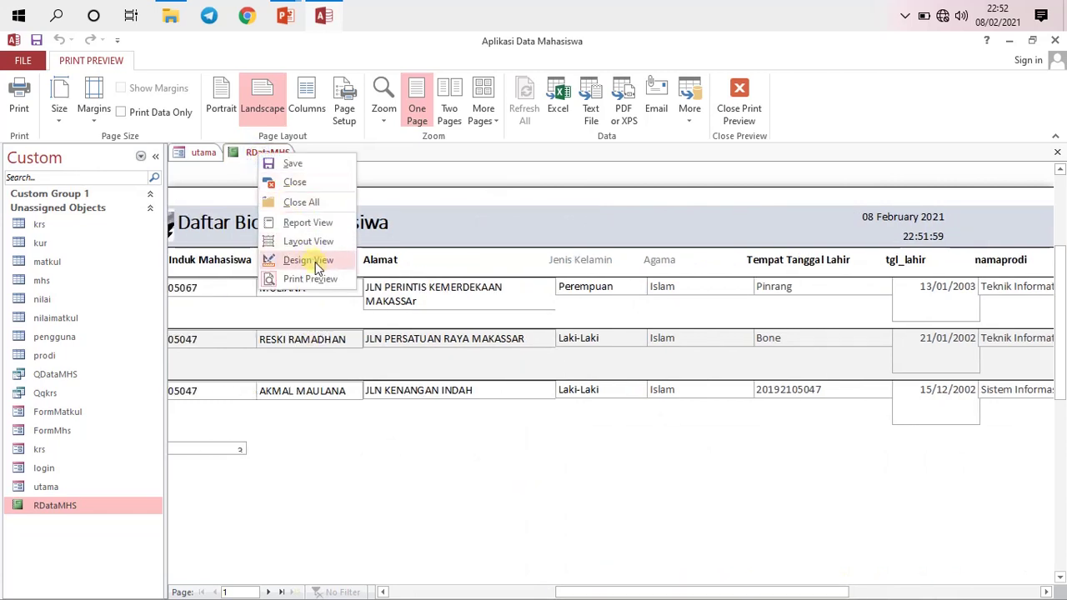
left_click(283, 182)
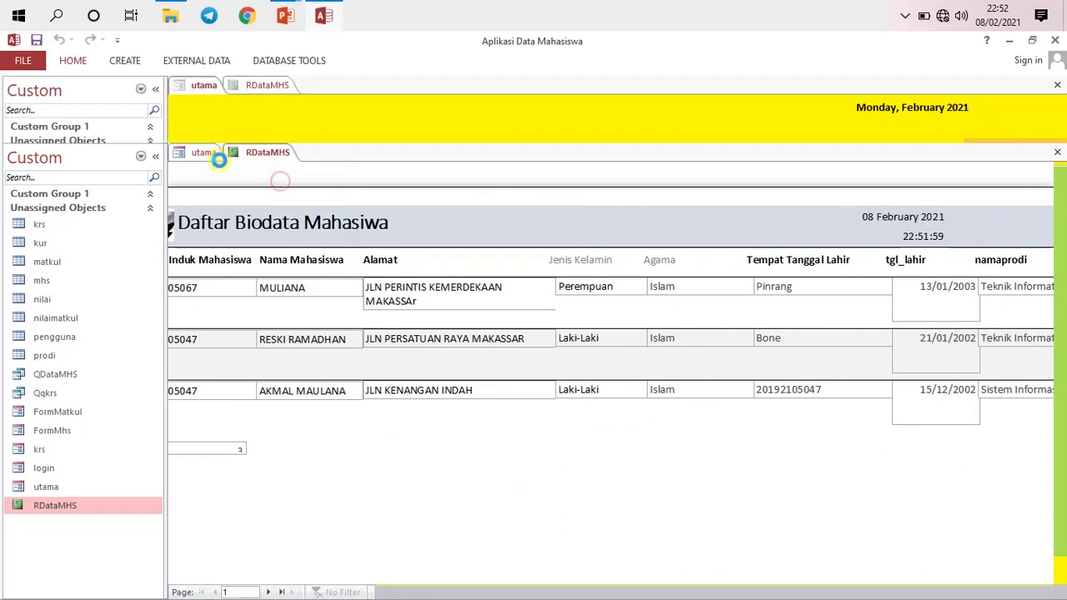
right_click(196, 86)
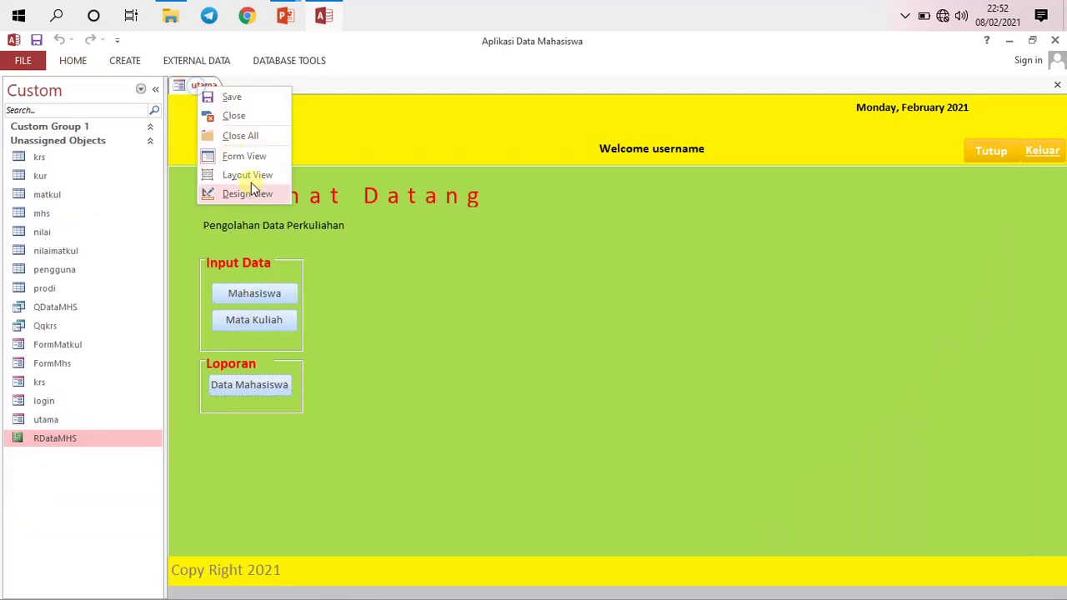
left_click(242, 193)
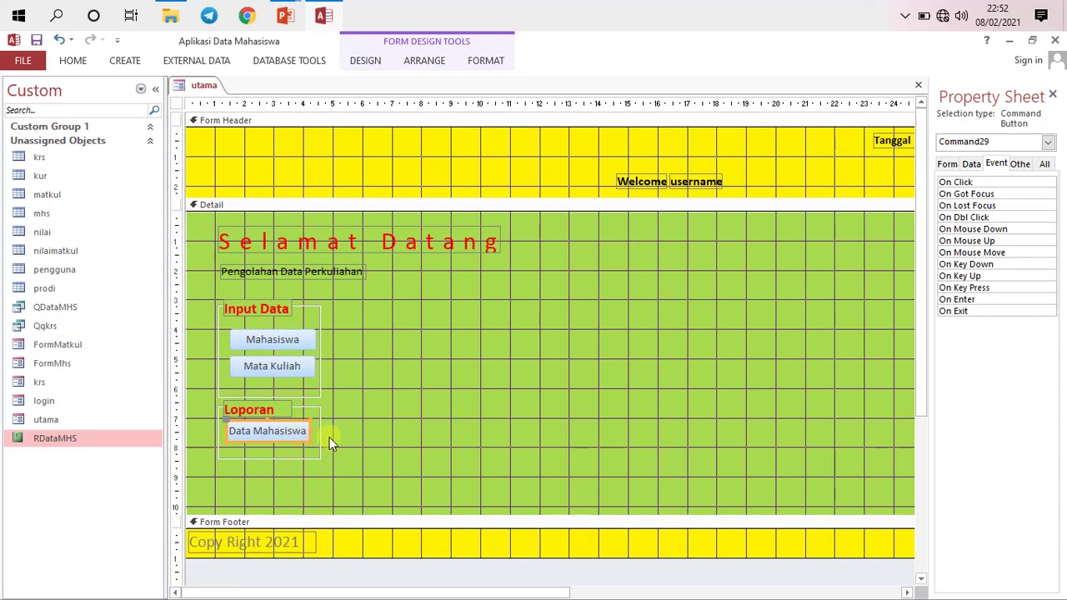
Widen the Data Mahasiswa button in the Loporan group slightly so its edge lines up with the Mata Kuliah button.
left_click(393, 395)
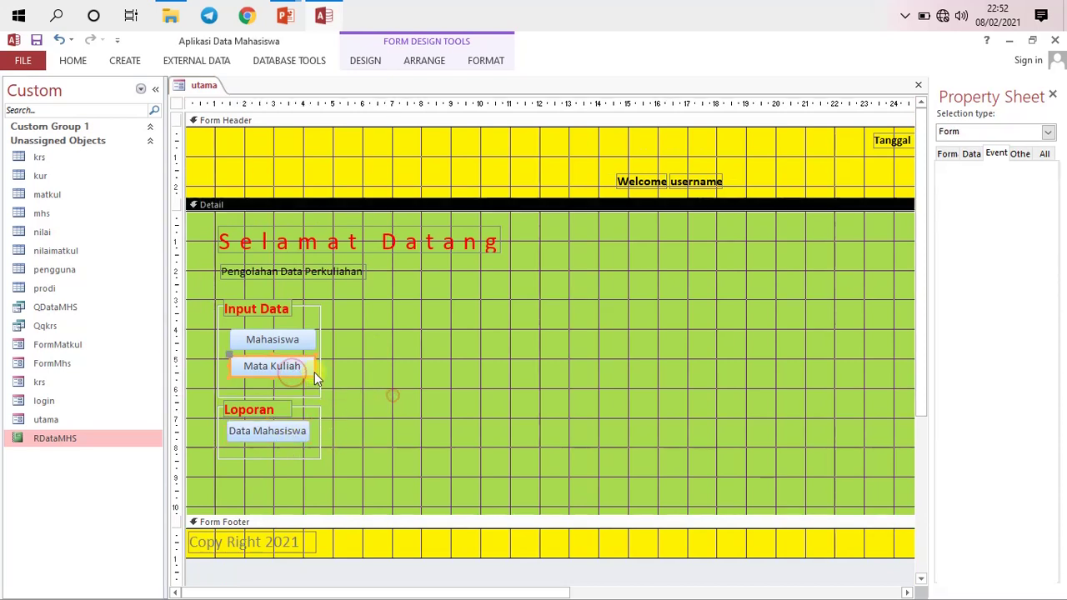
left_click(317, 432)
left_click_drag(310, 431, 316, 431)
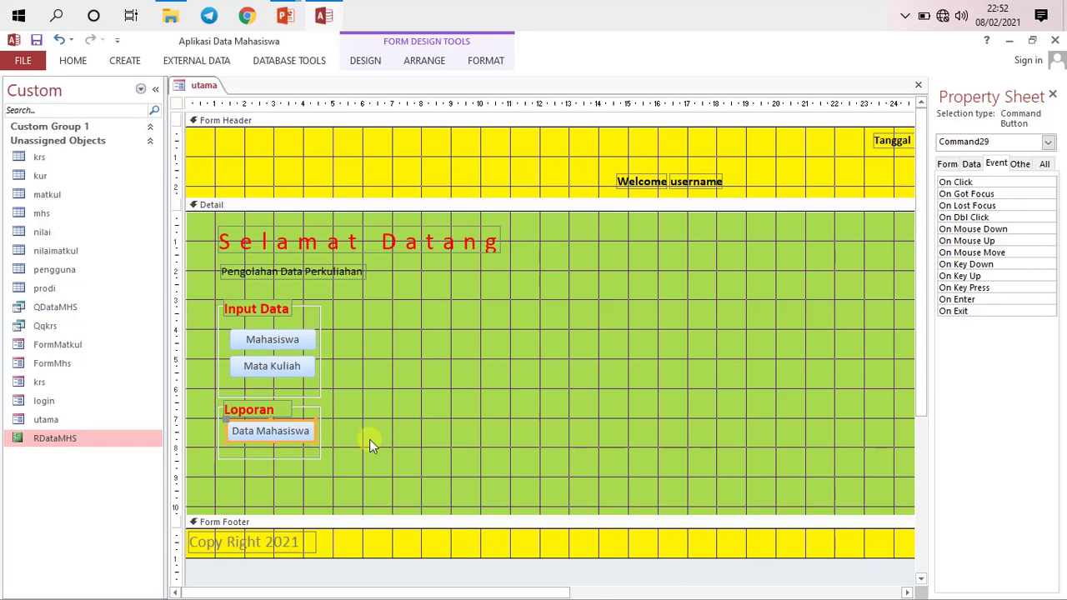
Examine the Data Mahasiswa button's click event code, especially the OpenReport line and its view argument, and close the code editor.
right_click(290, 422)
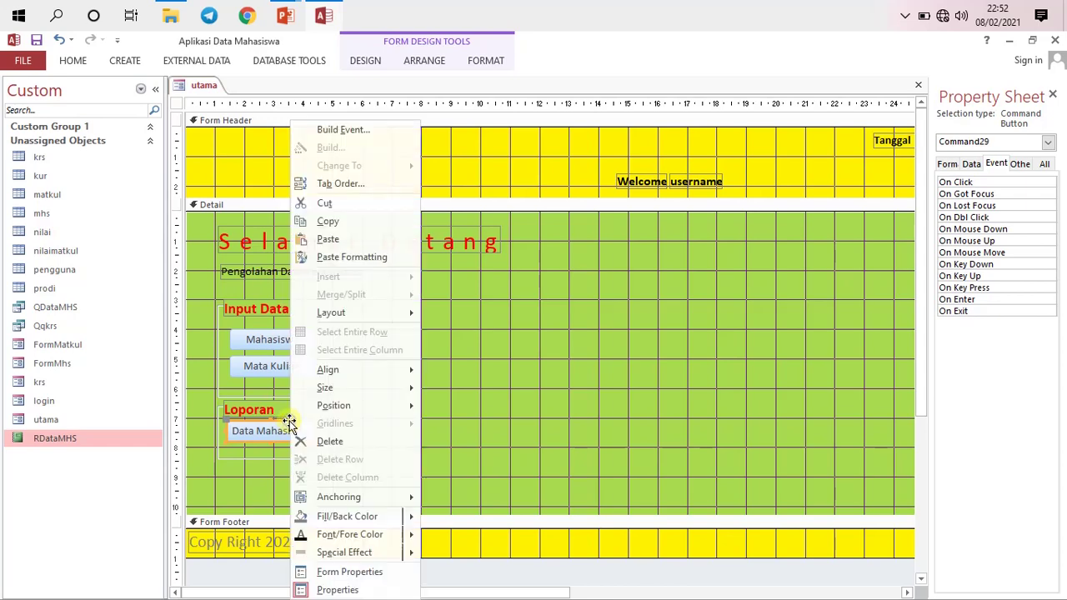
left_click(335, 129)
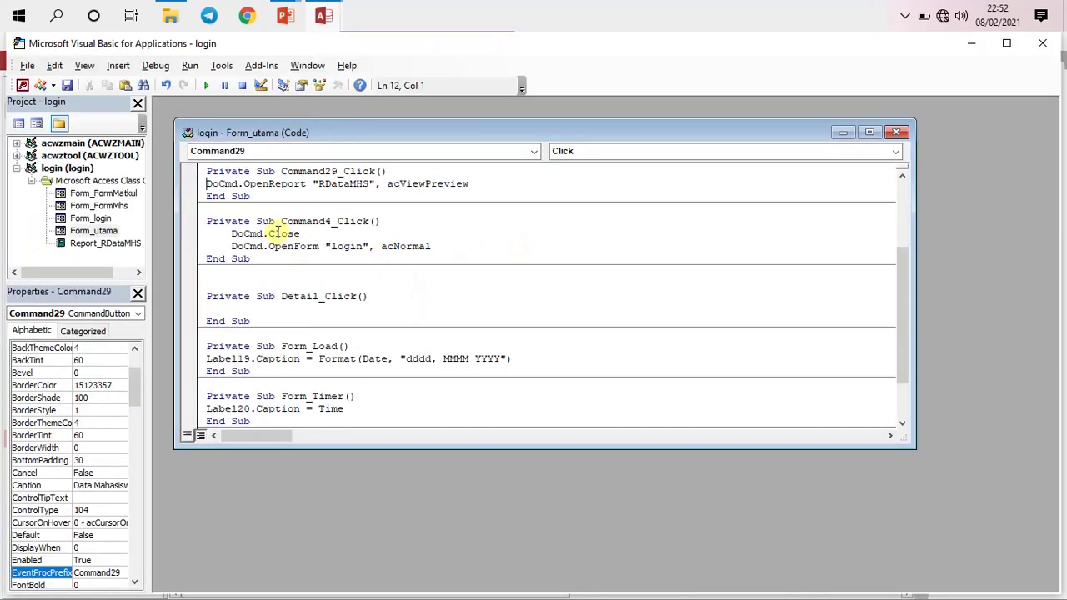
left_click_drag(246, 185, 266, 186)
left_click(283, 185)
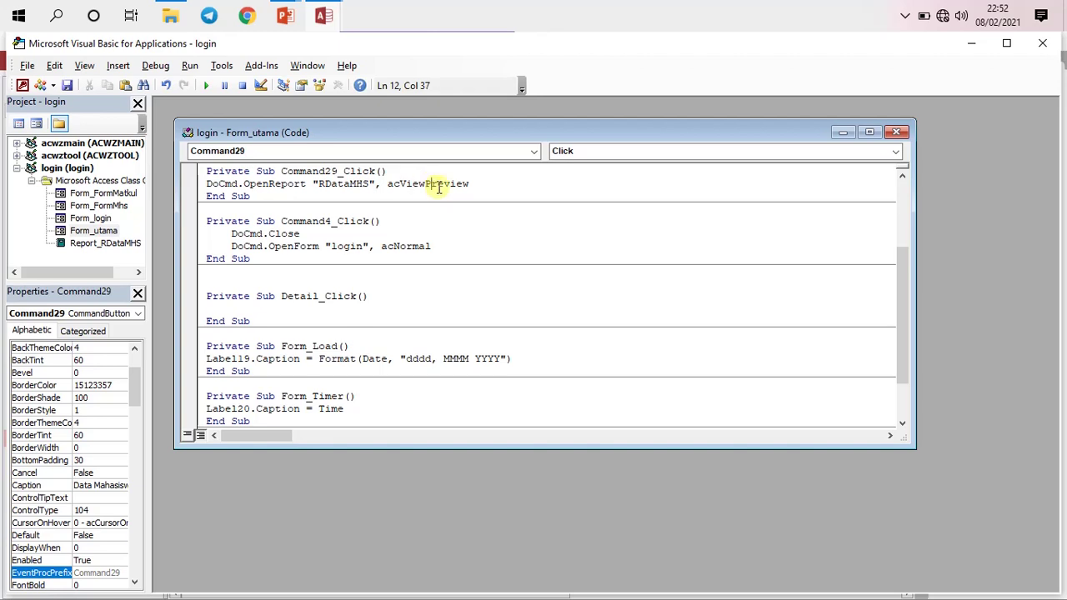
mouse_move(438, 188)
left_mouse_down()
mouse_move(466, 189)
mouse_move(435, 185)
left_mouse_up()
left_click(469, 186)
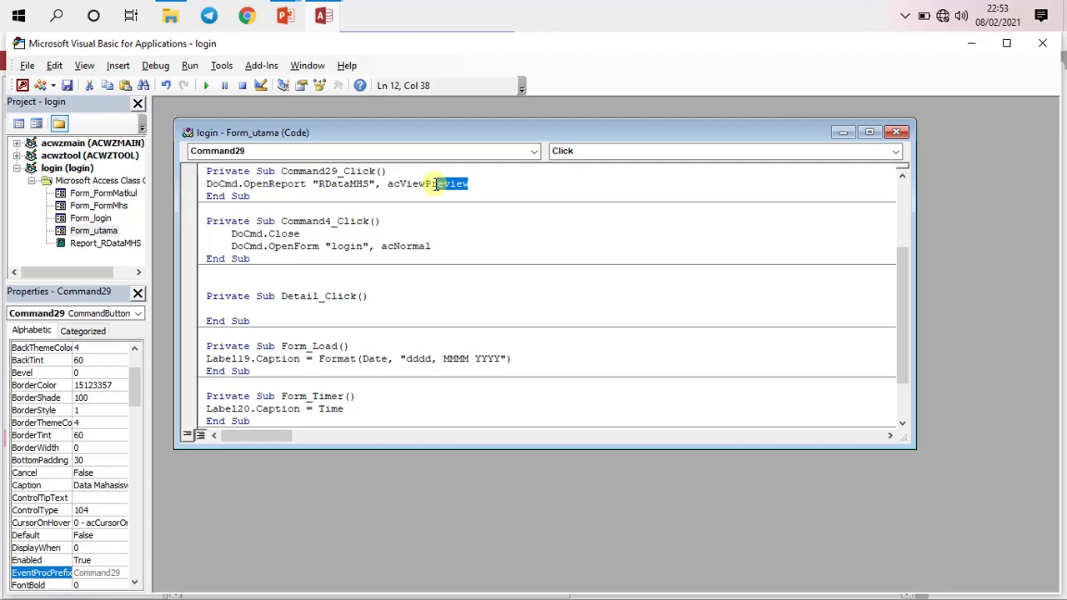
left_click(425, 183)
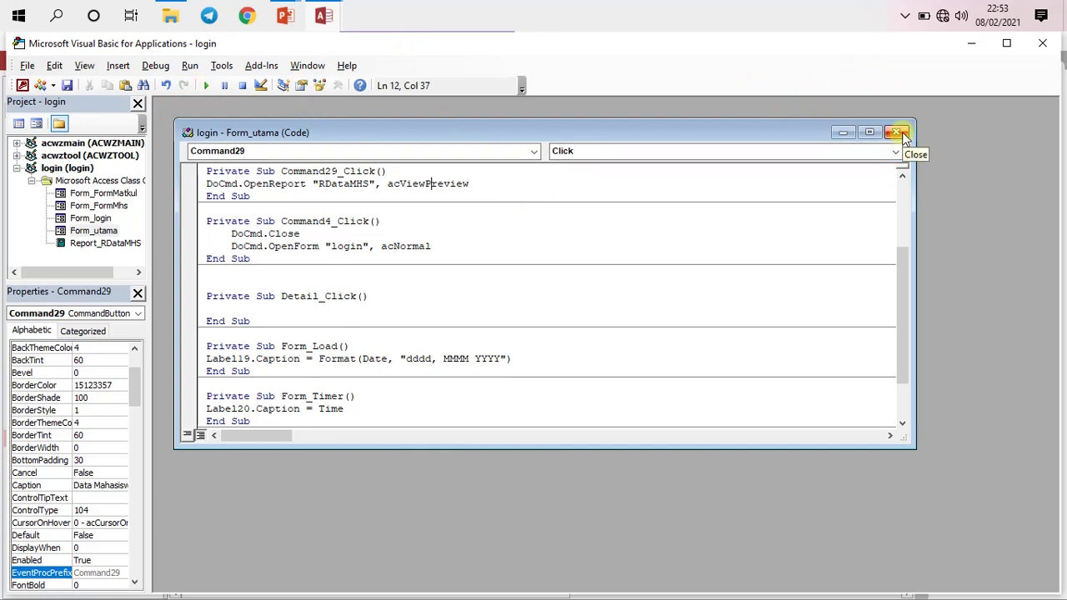
left_click(1041, 43)
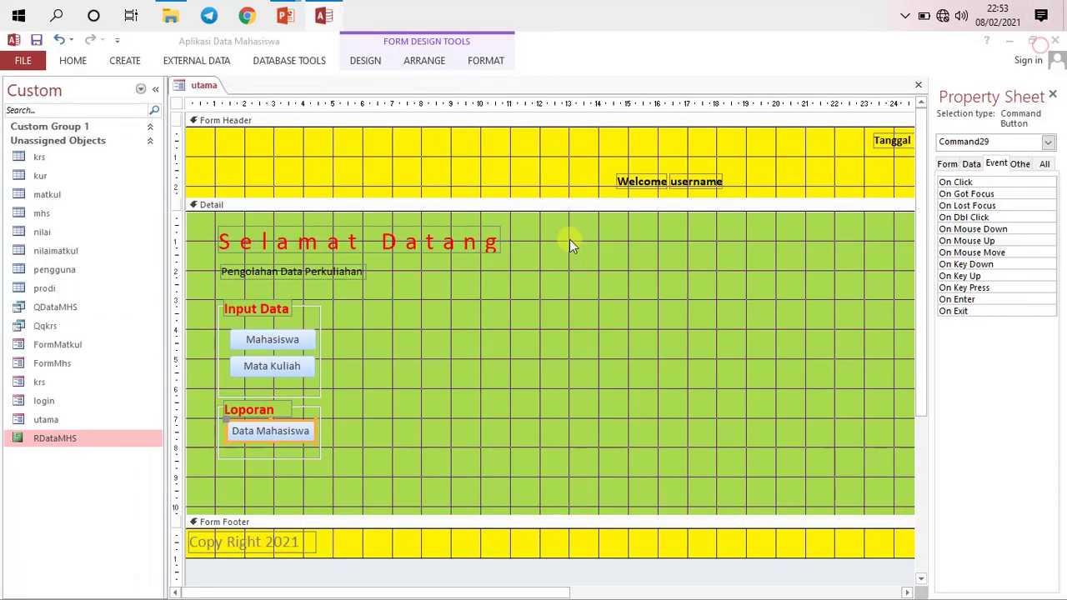
left_click(400, 403)
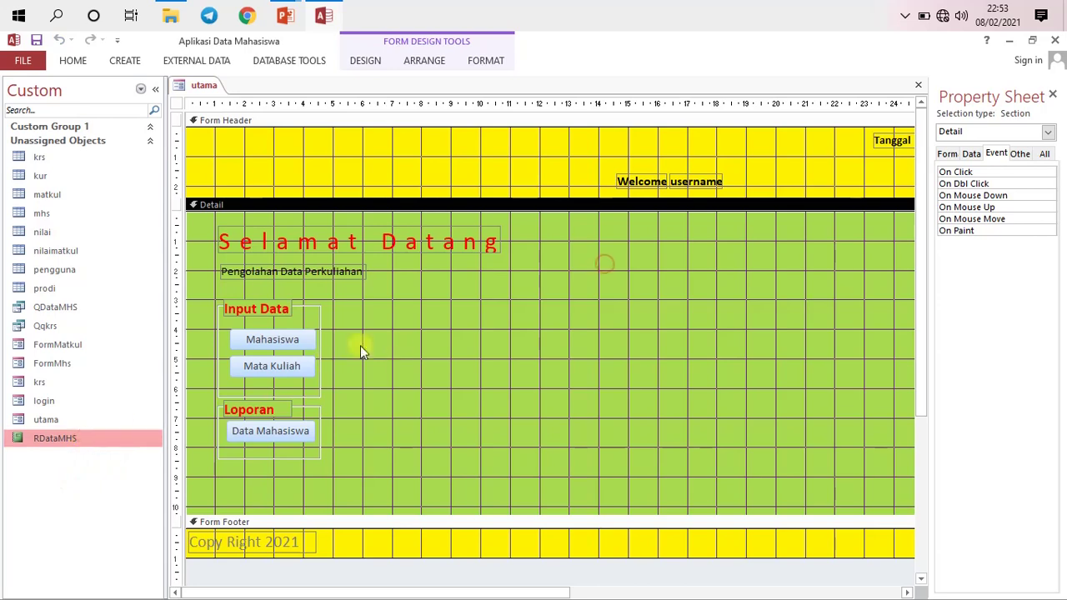
Open the FormMhs form and switch it to Design View.
double_click(63, 364)
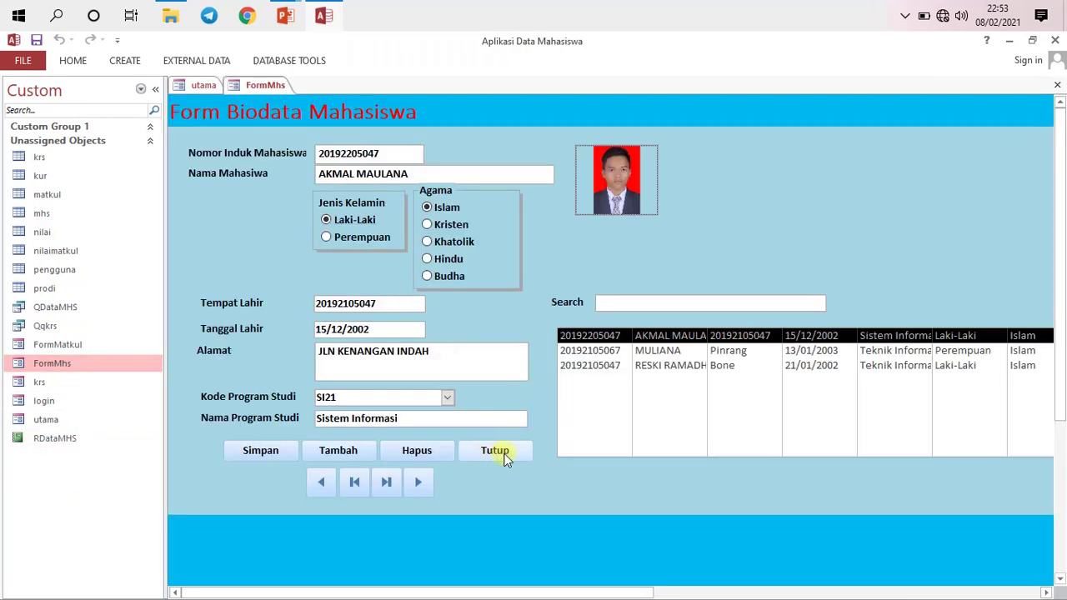
right_click(269, 87)
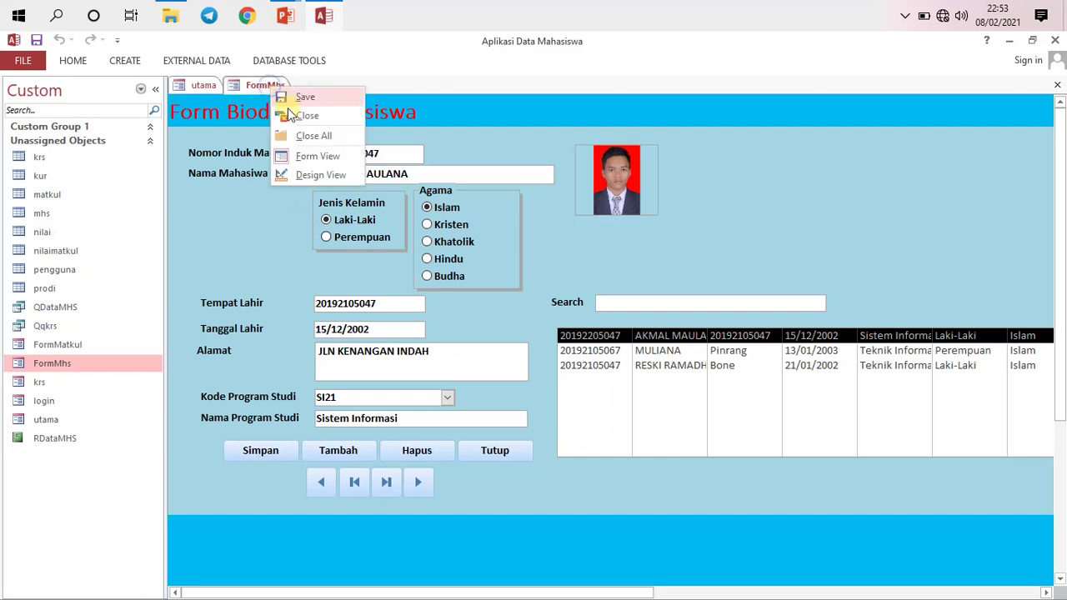
left_click(310, 174)
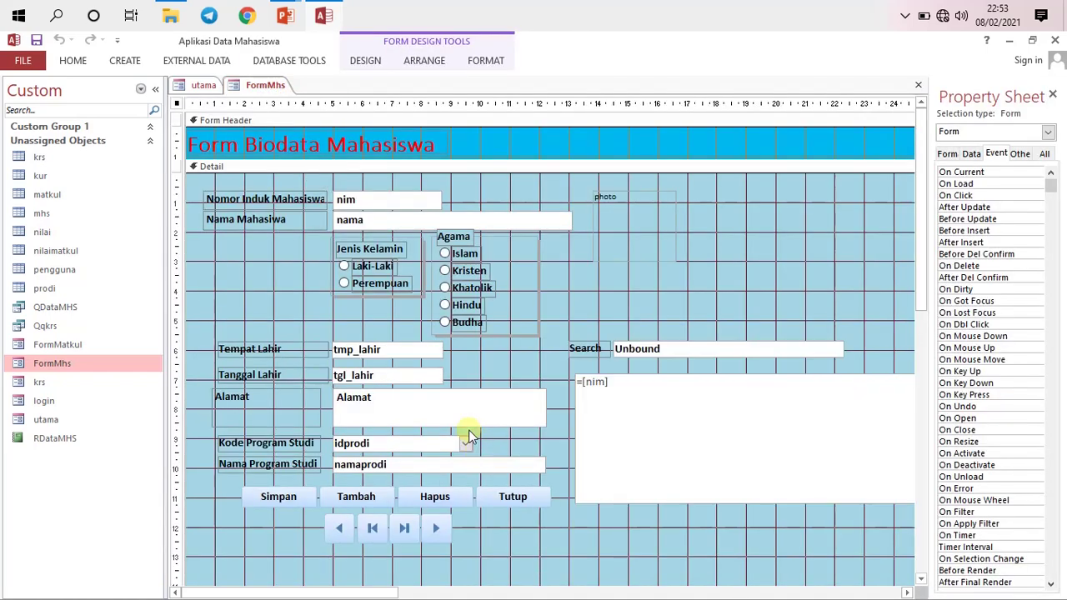
View the click event code of the Tutup button on FormMhs, and close both code windows and the editor.
left_click(512, 500)
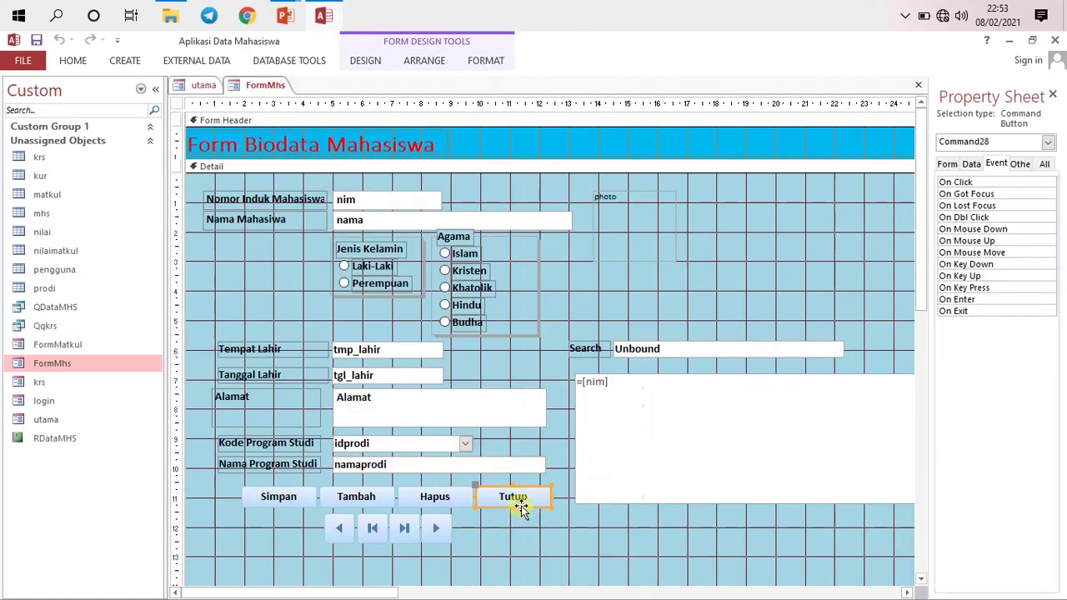
right_click(520, 509)
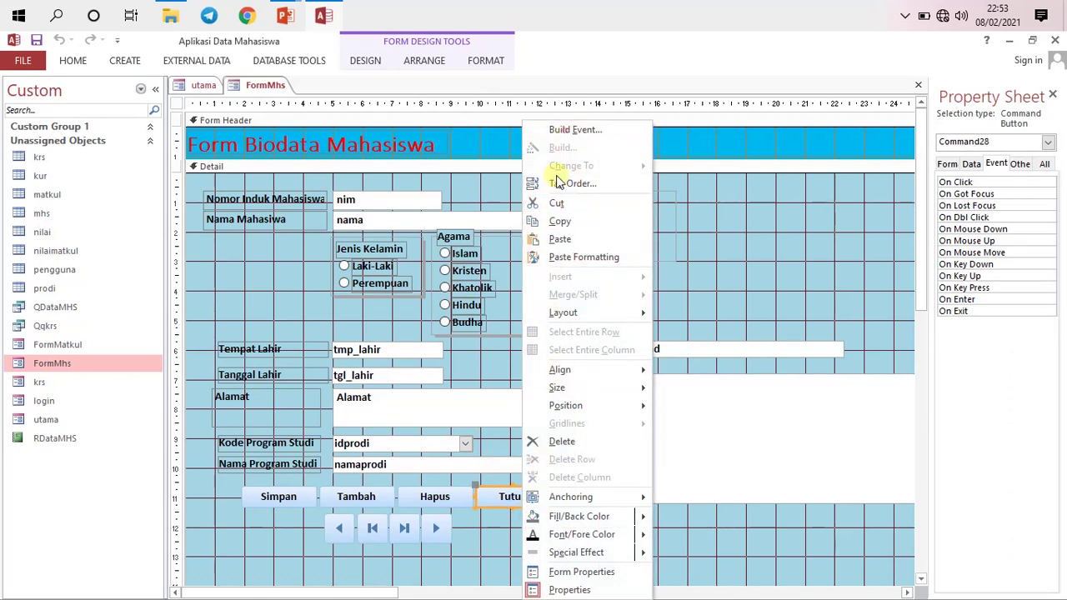
left_click(567, 130)
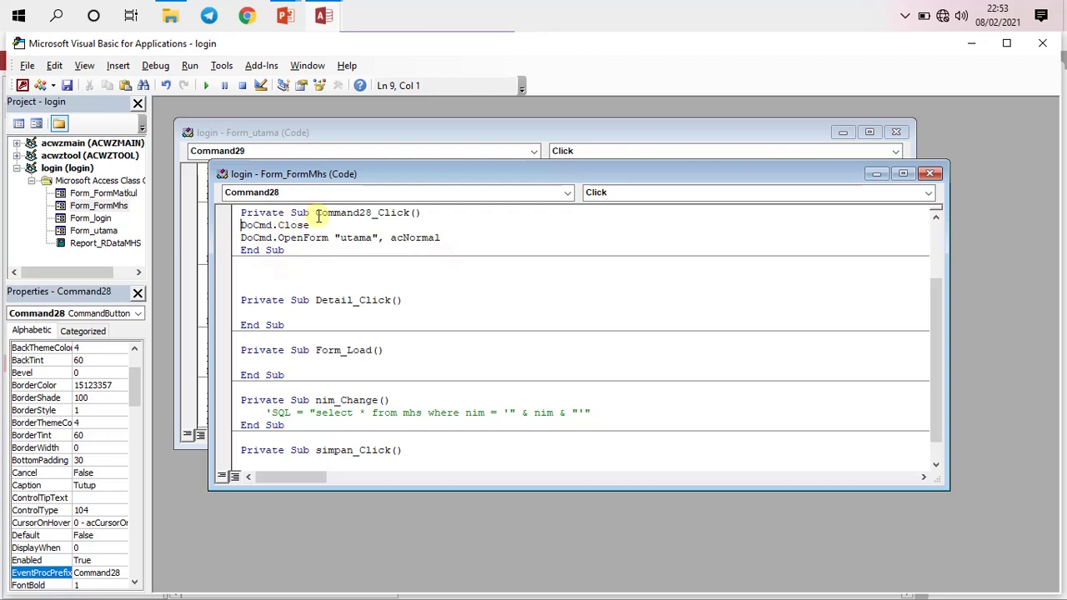
left_click(931, 174)
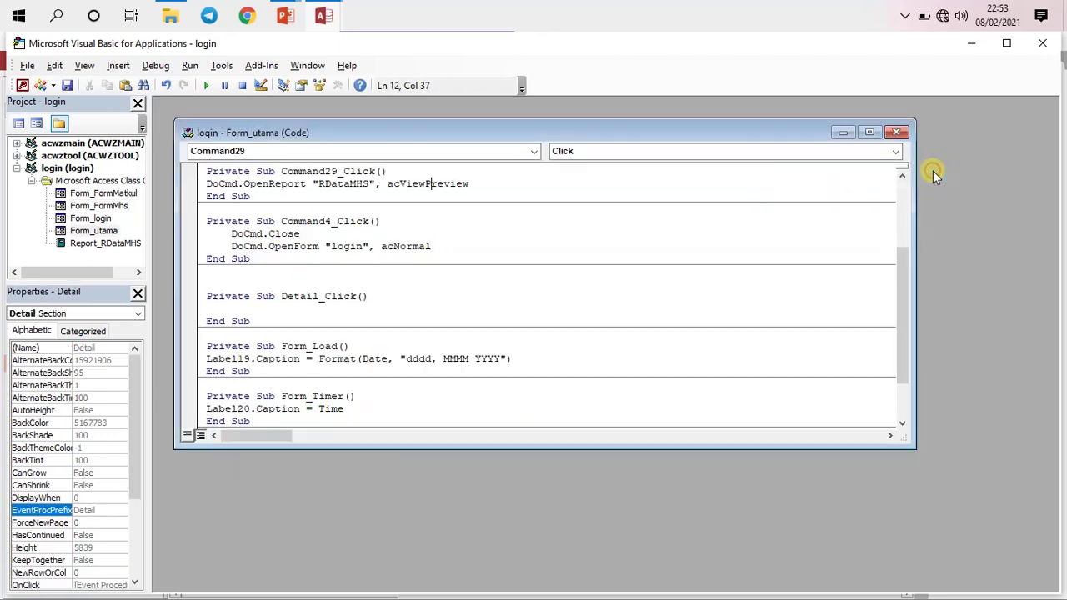
left_click(897, 131)
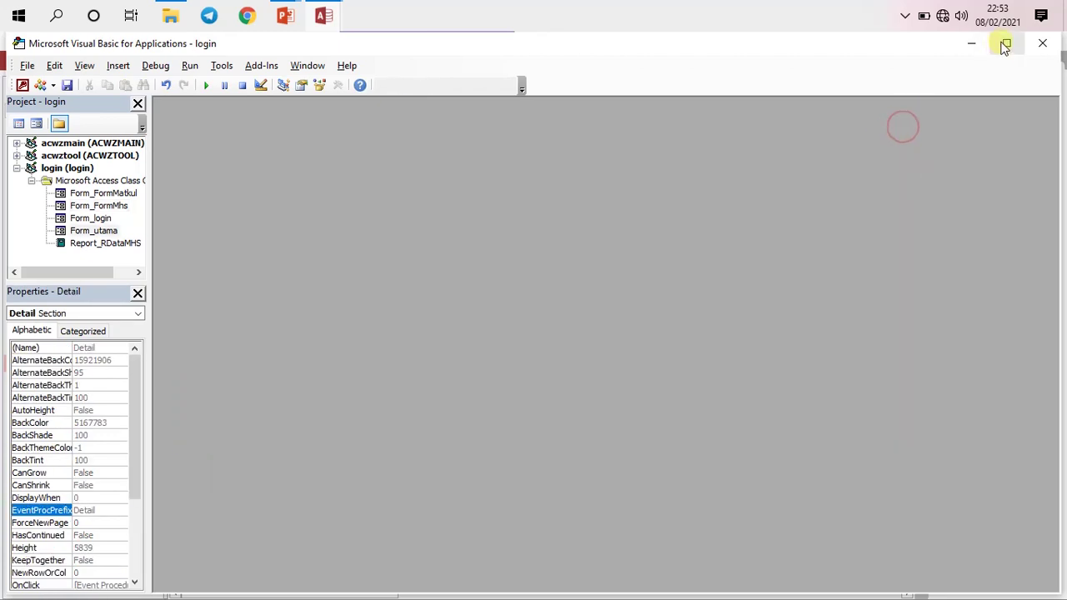
left_click(1042, 43)
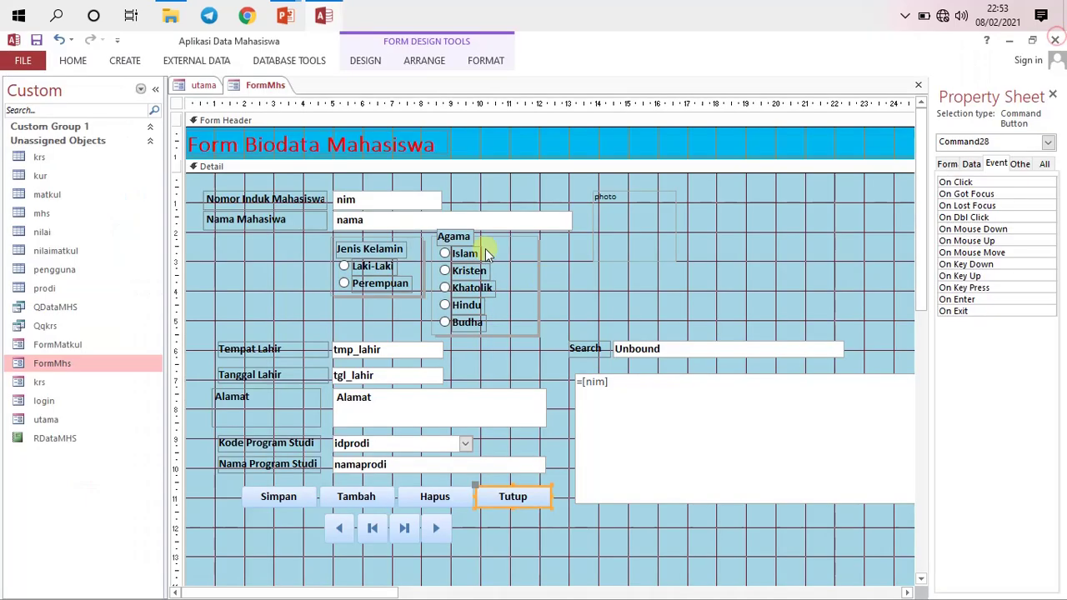
Check the utama form's design and FormMhs in Form View, and return FormMhs to Design View.
left_click(203, 85)
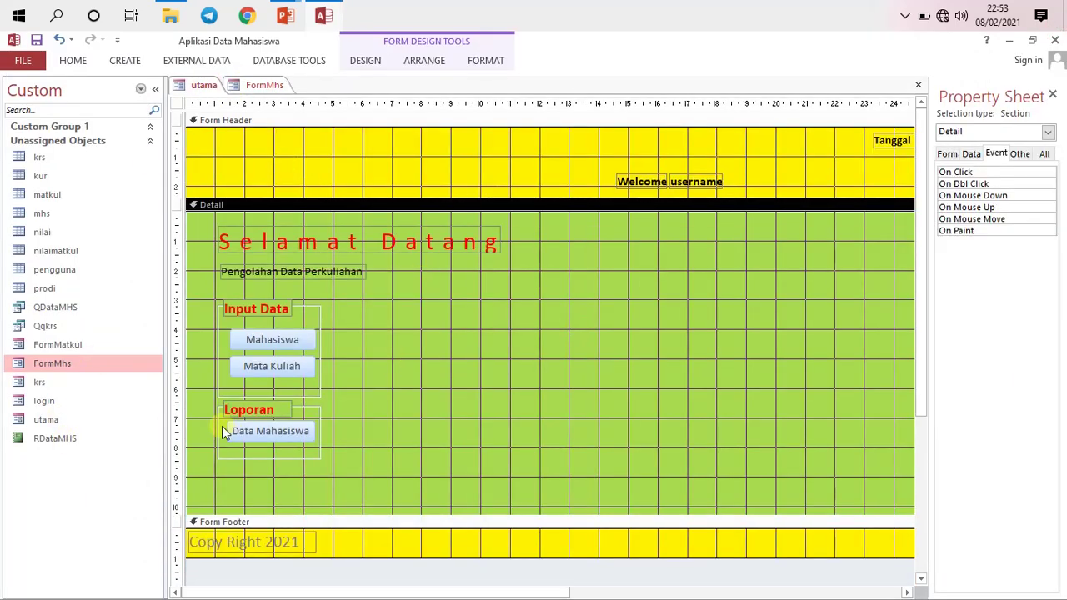
double_click(95, 364)
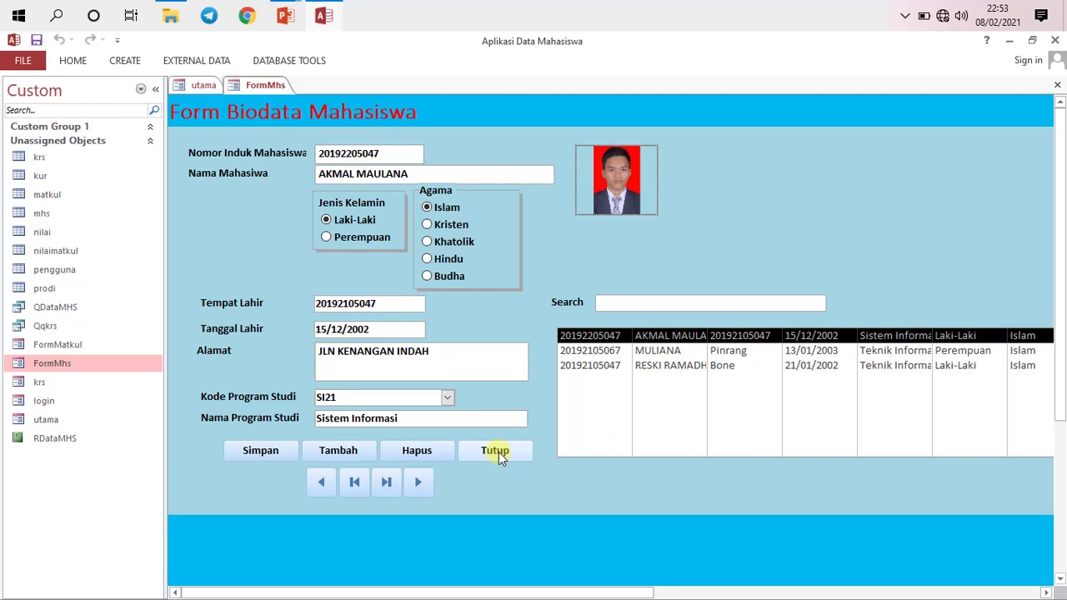
right_click(268, 87)
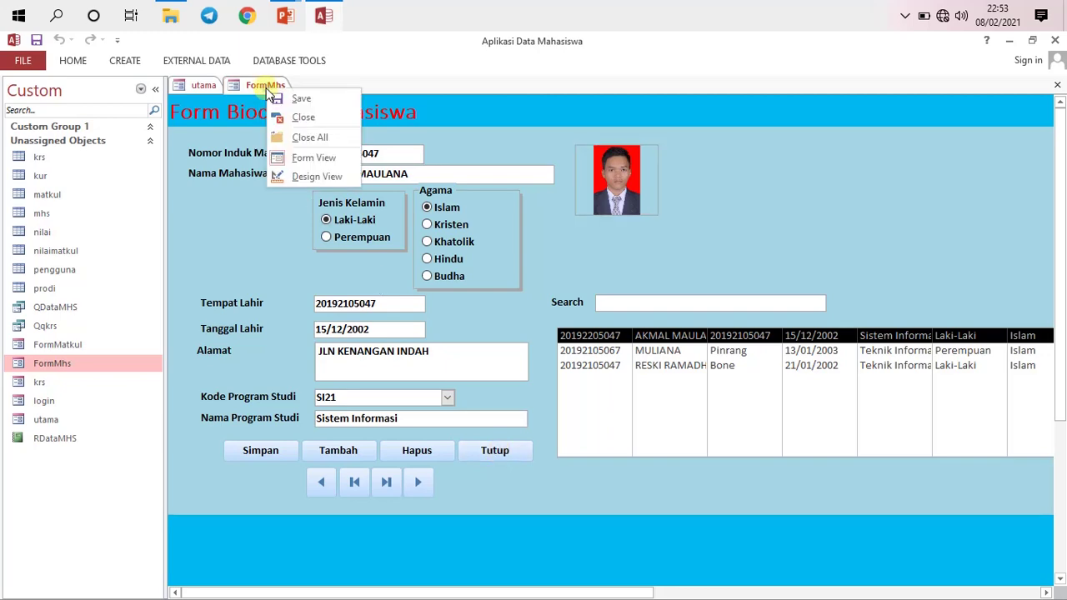
left_click(310, 174)
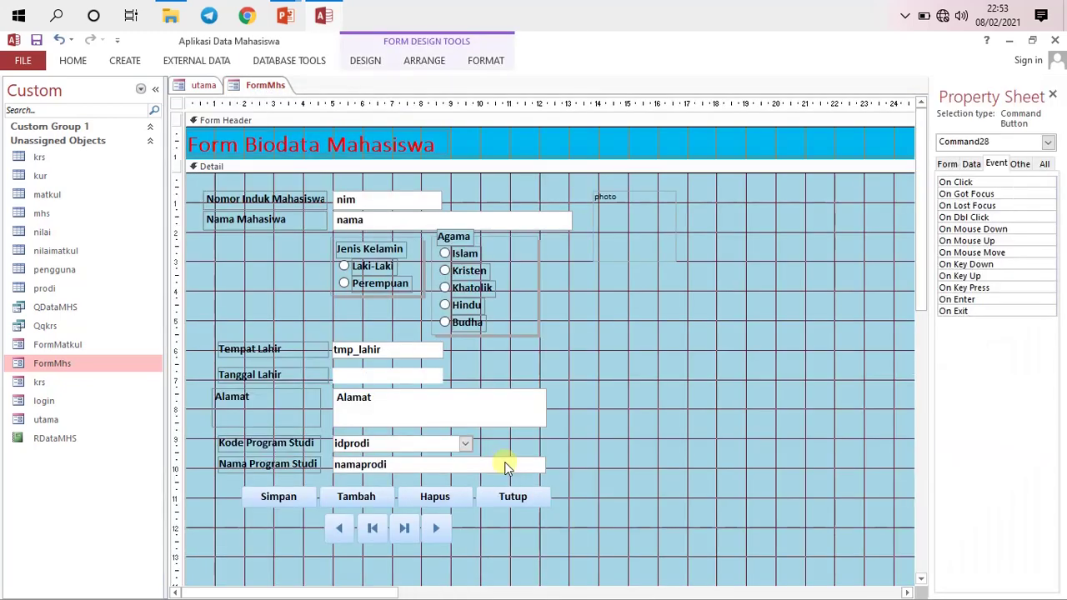
right_click(506, 510)
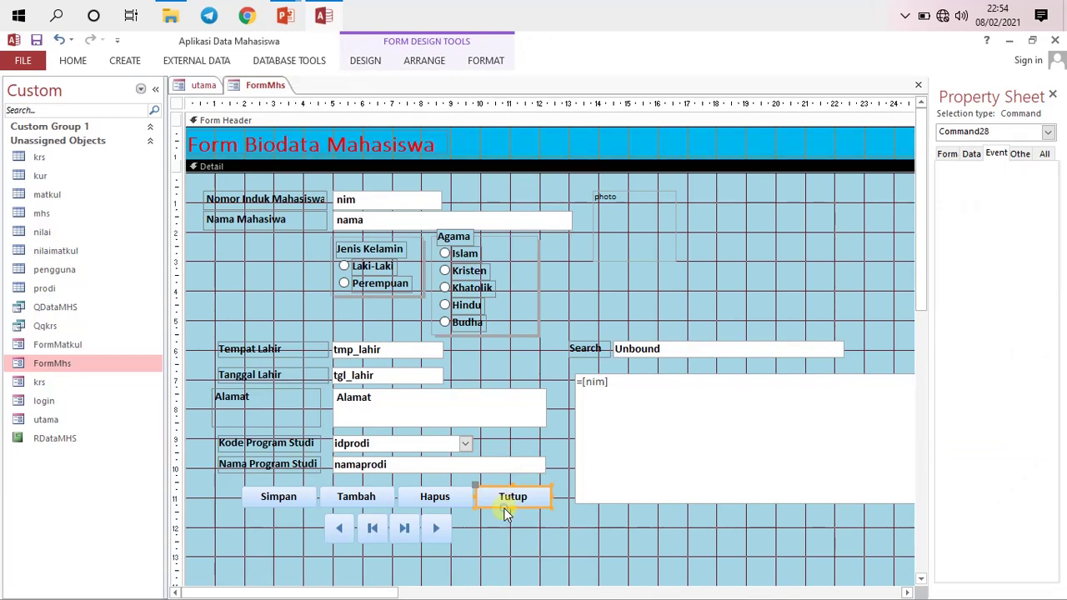
left_click(555, 310)
left_click(1039, 48)
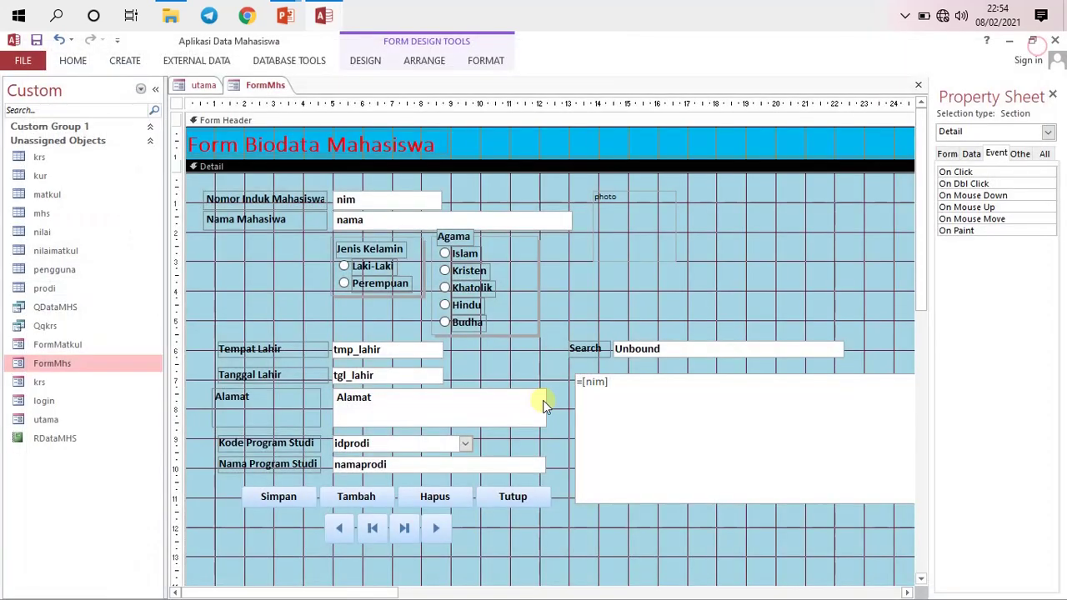
Examine the DoCmd.Close and OpenForm lines in the Tutup button's click event code, and close the code editor.
left_click(507, 500)
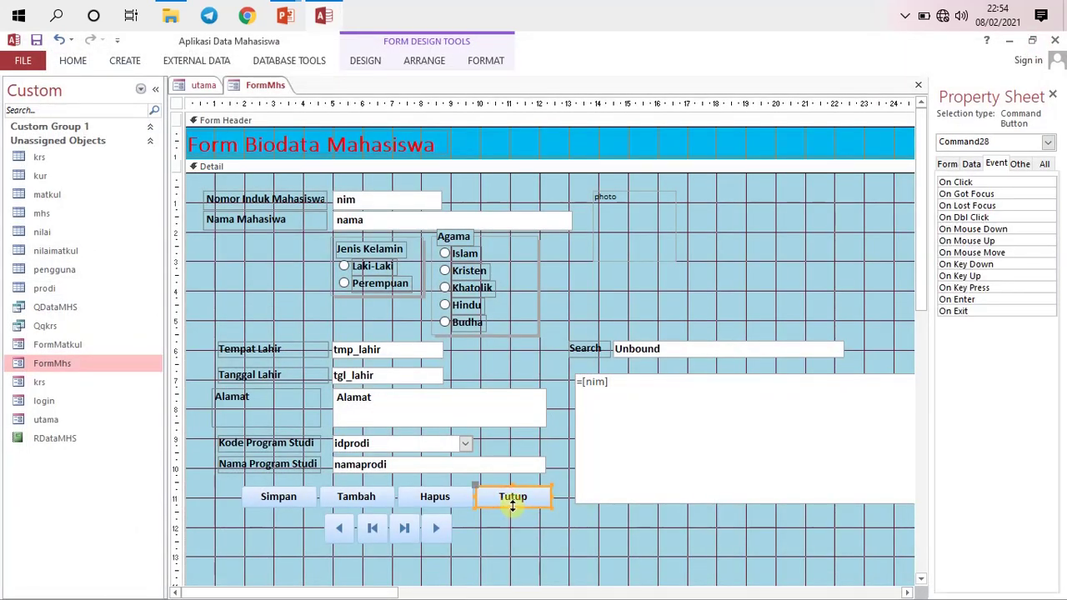
right_click(509, 510)
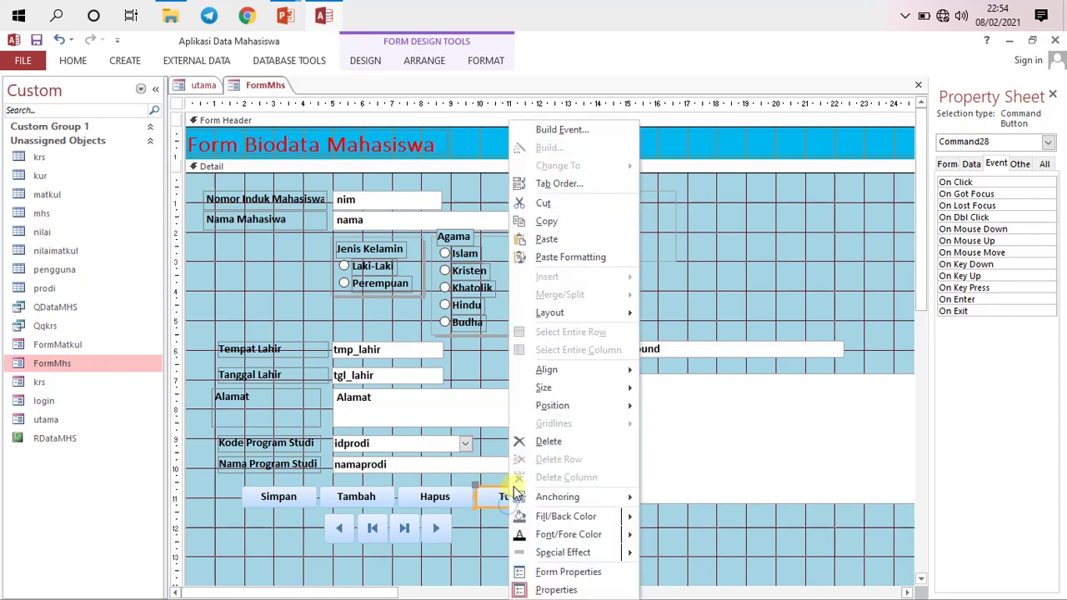
left_click(536, 129)
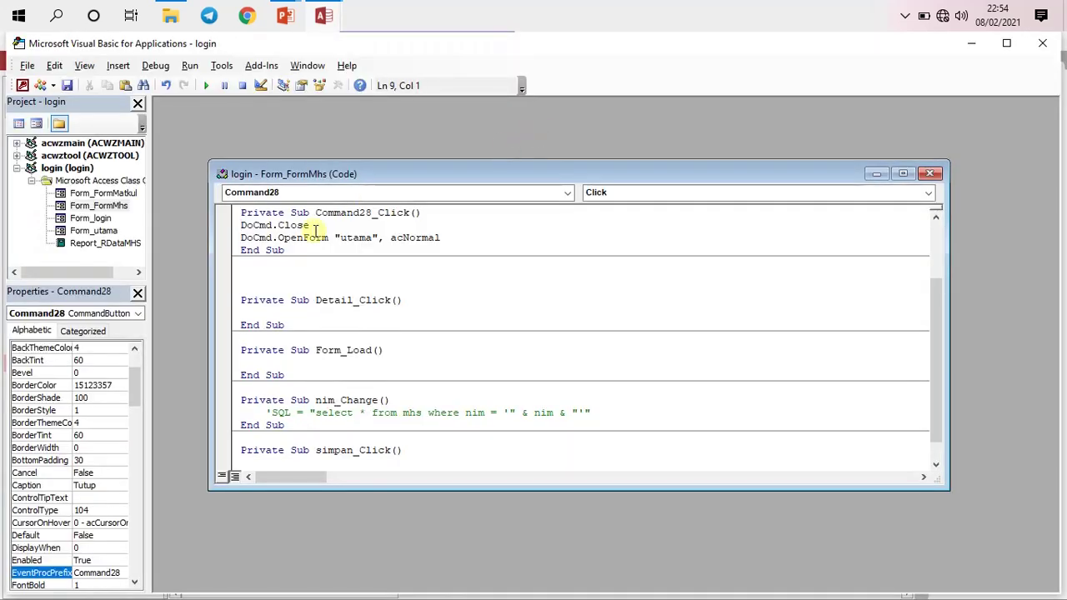
left_click_drag(313, 226, 265, 227)
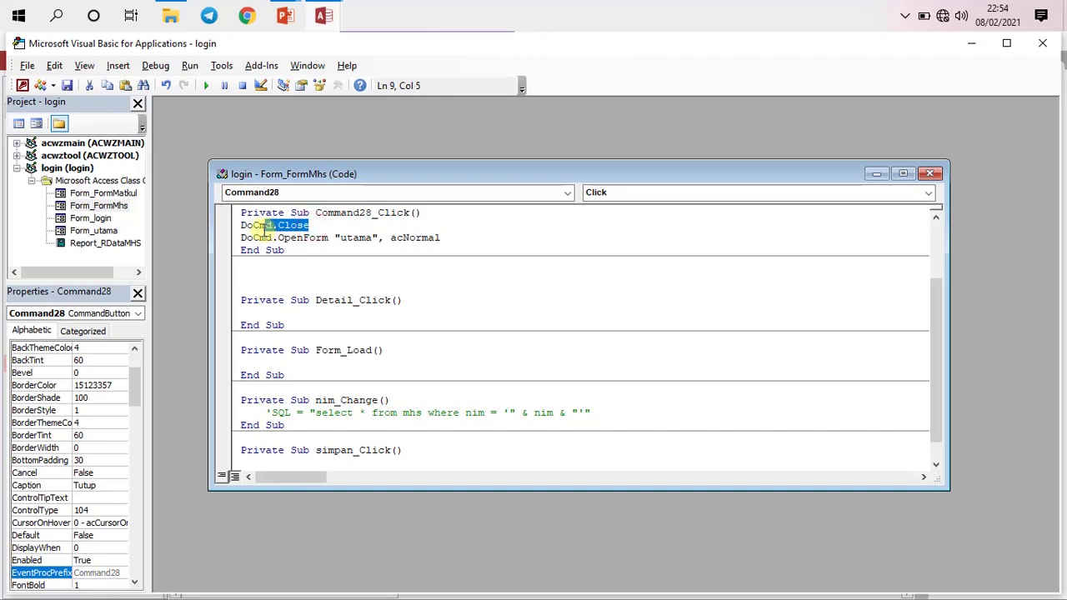
left_click(269, 238)
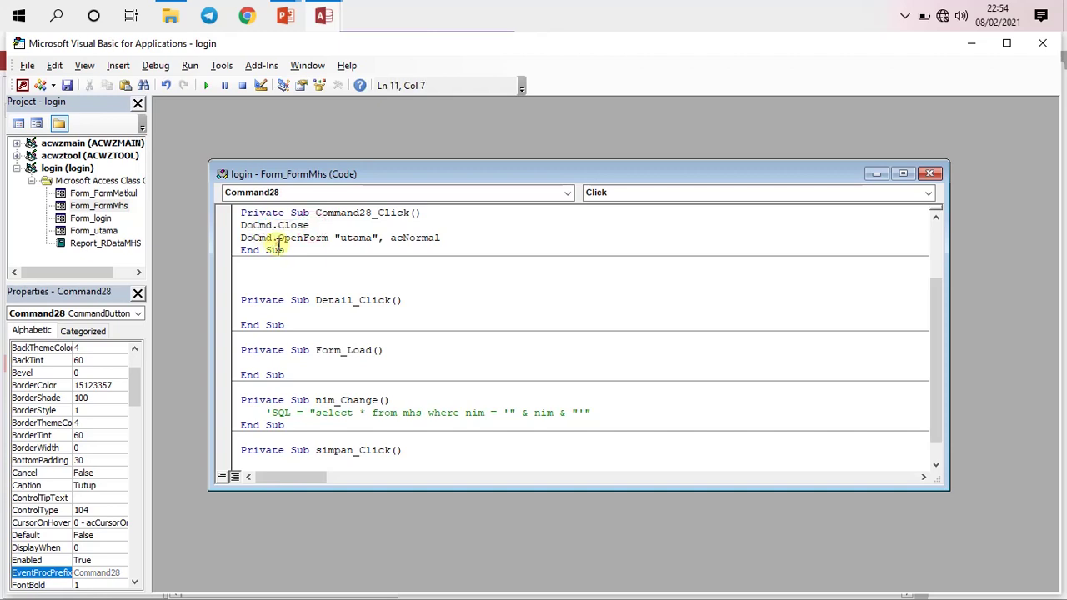
left_click(308, 239)
left_click_drag(402, 238, 415, 238)
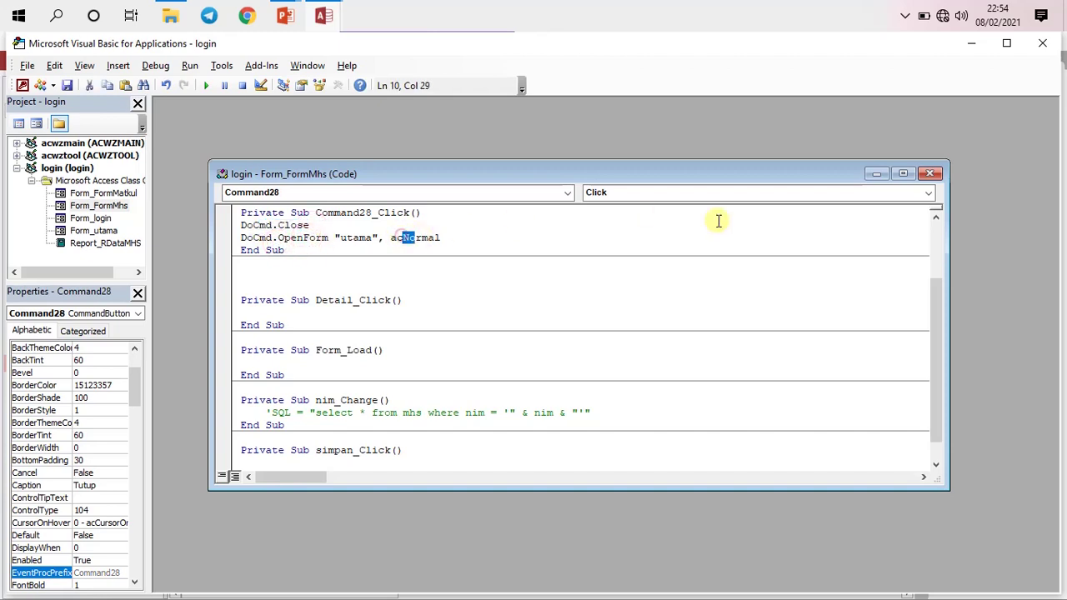
left_click(1048, 46)
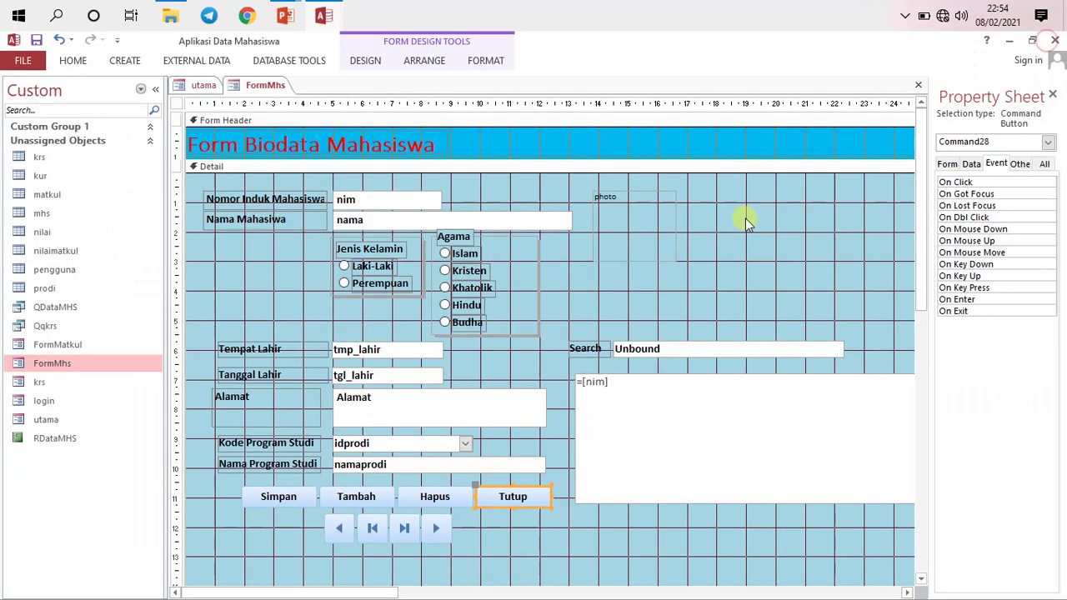
Close the FormMhs form, leaving the utama form open in Design View.
right_click(246, 86)
left_click(259, 92)
right_click(256, 88)
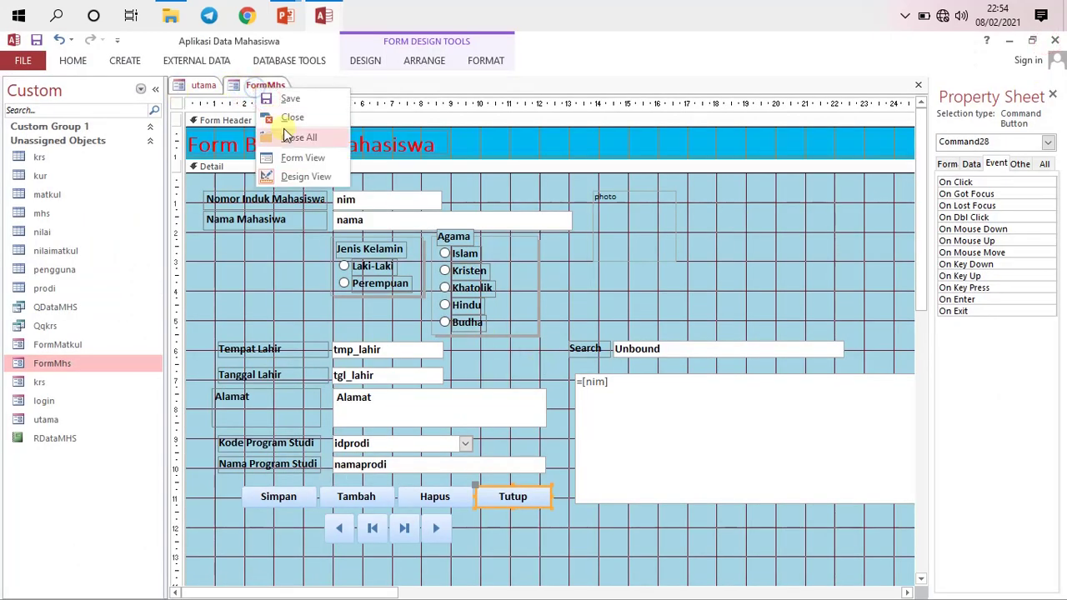
left_click(277, 118)
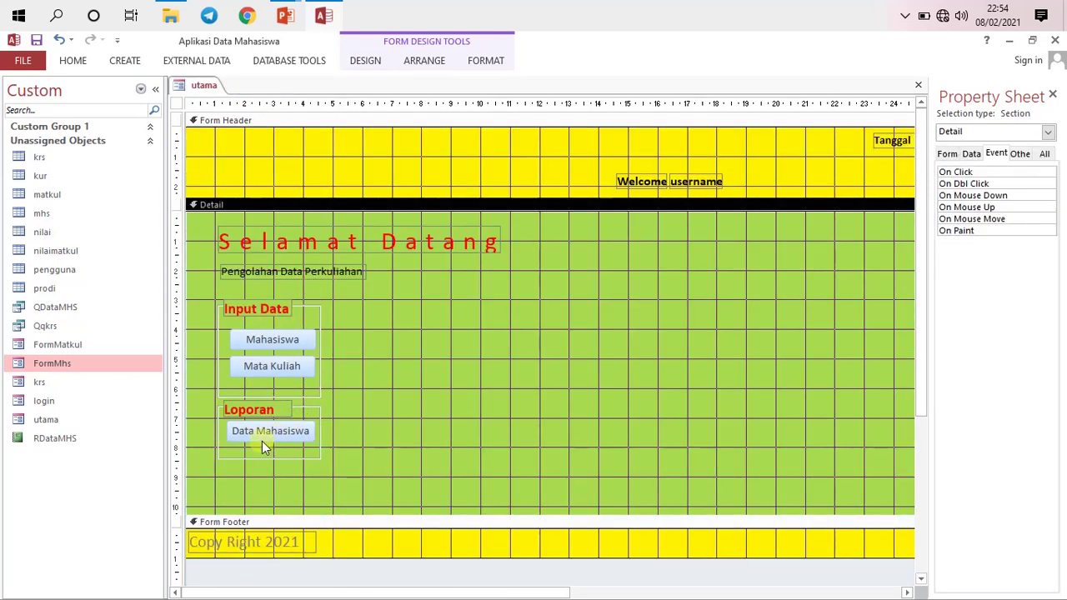
Open the RDataMHS report and switch it to Design View.
left_click(68, 439)
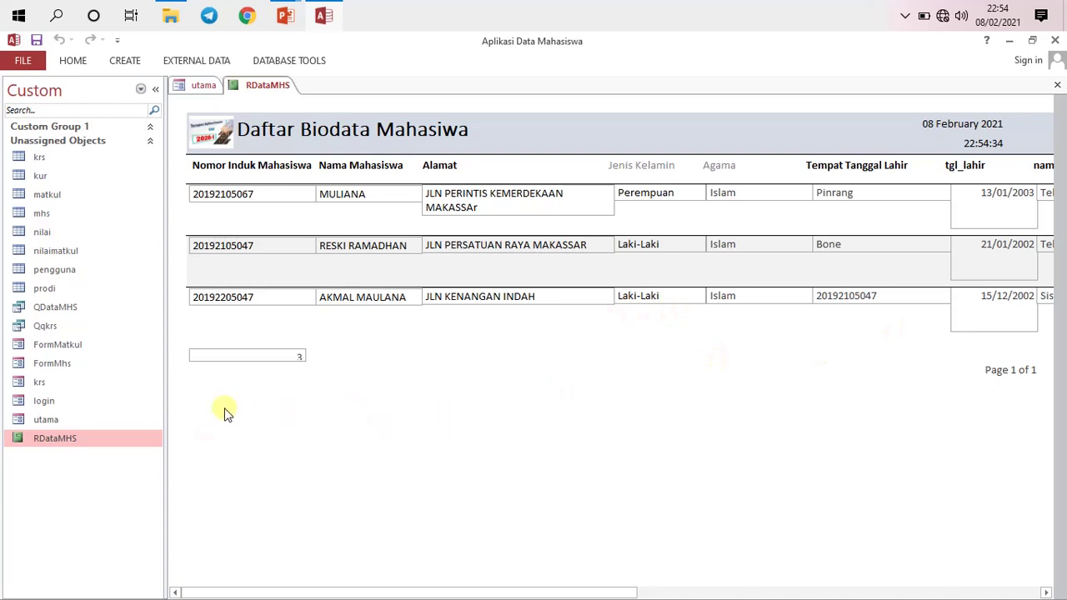
right_click(268, 84)
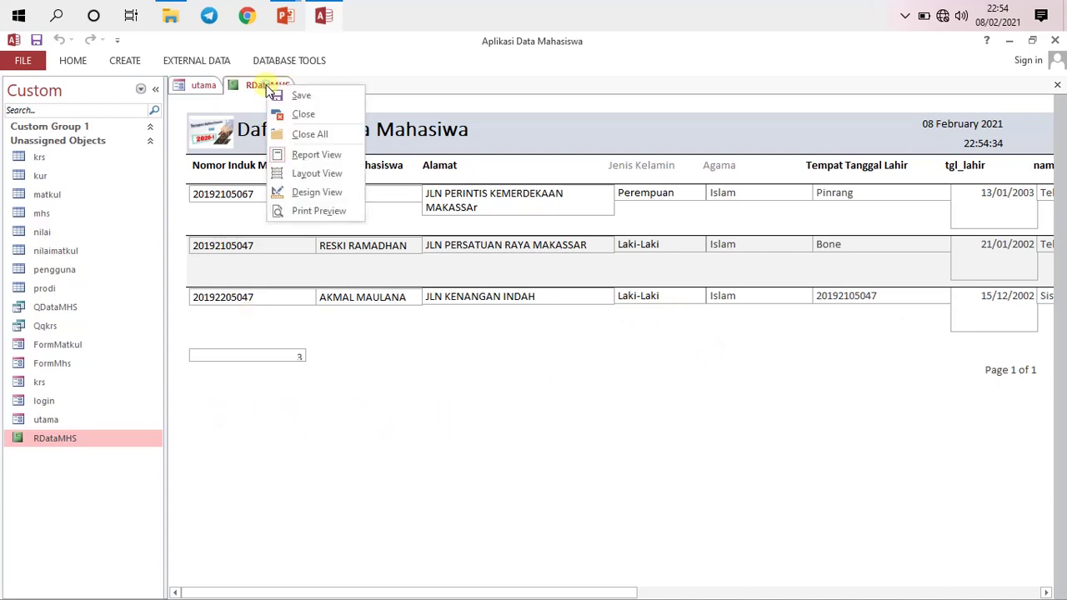
left_click(286, 96)
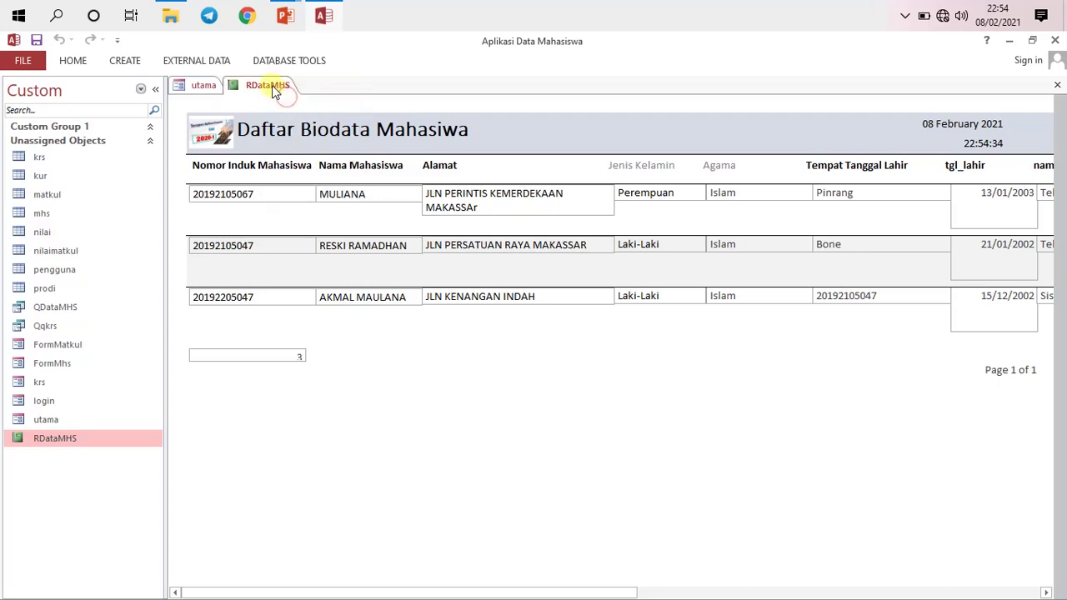
right_click(272, 85)
left_click(320, 192)
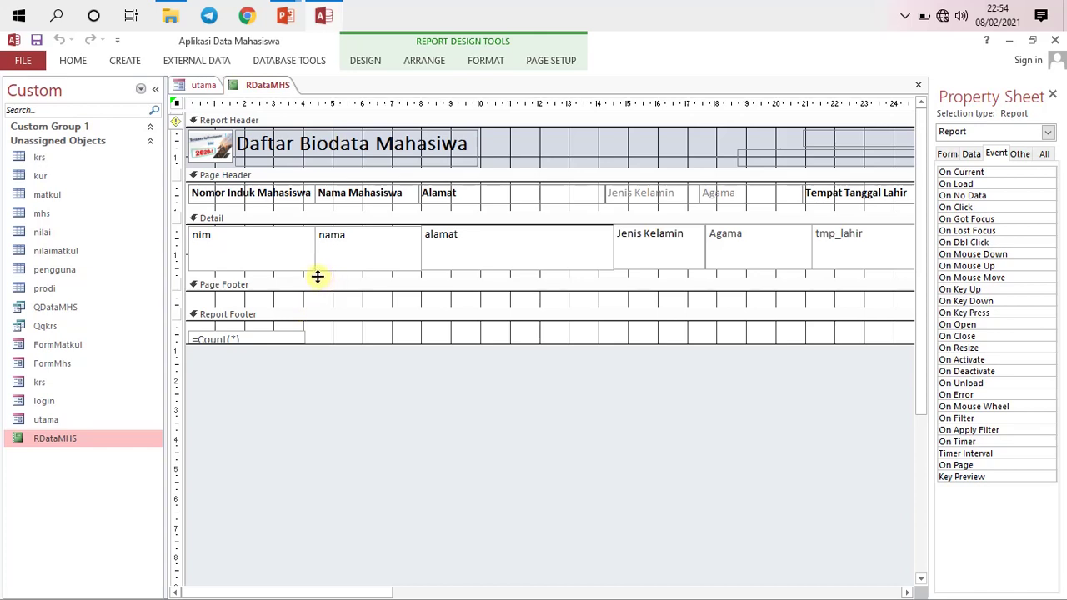
Shorten the report's Detail section slightly so it ends at the lower edge of its fields.
left_click(318, 275)
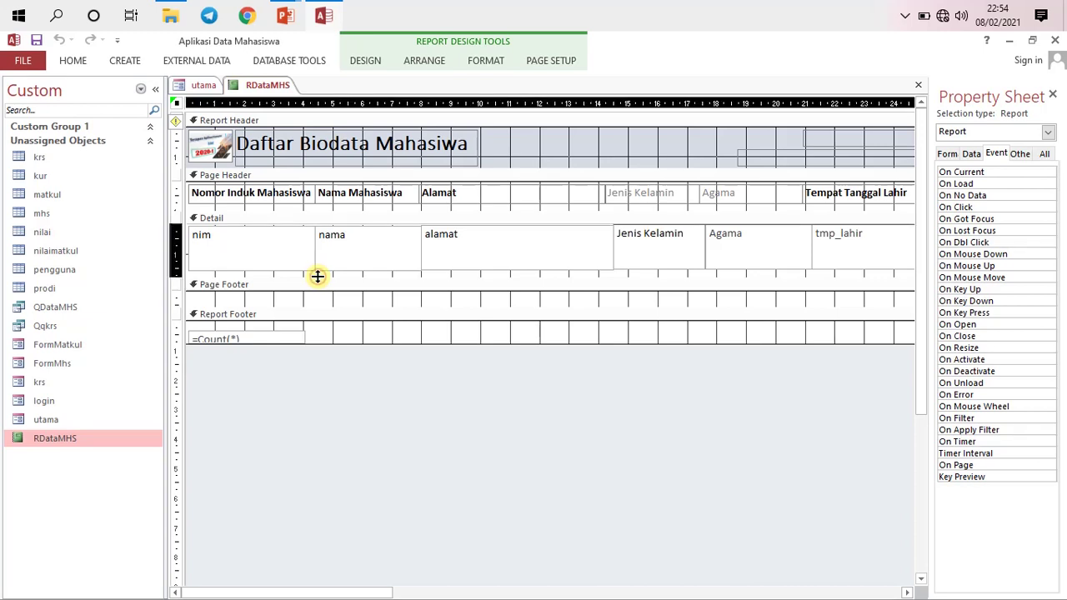
left_click_drag(318, 276, 347, 270)
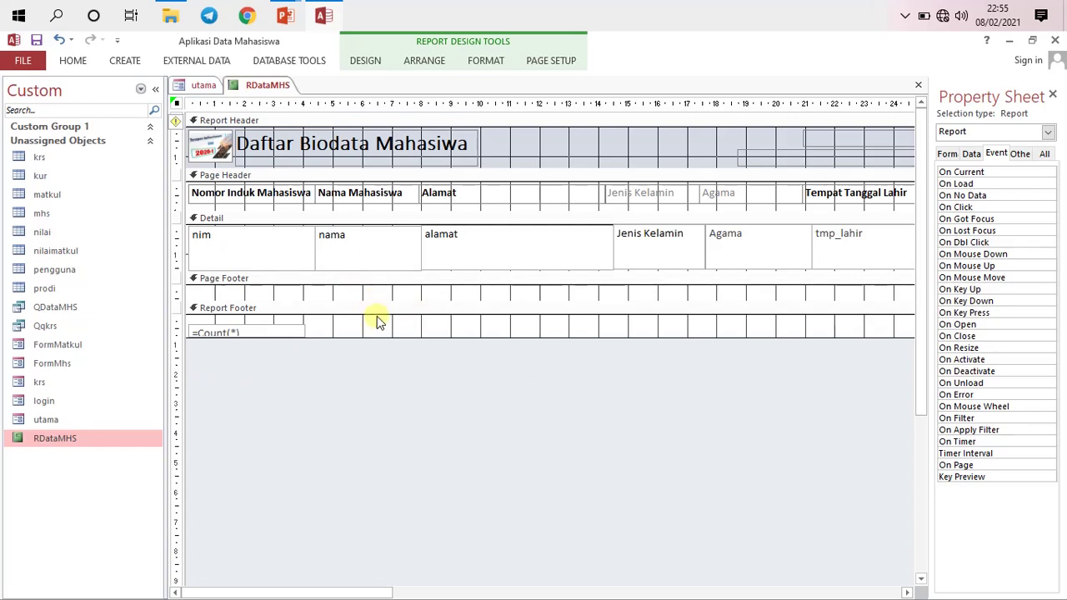
mouse_move(359, 302)
left_mouse_down()
mouse_move(371, 321)
mouse_move(366, 283)
left_mouse_up()
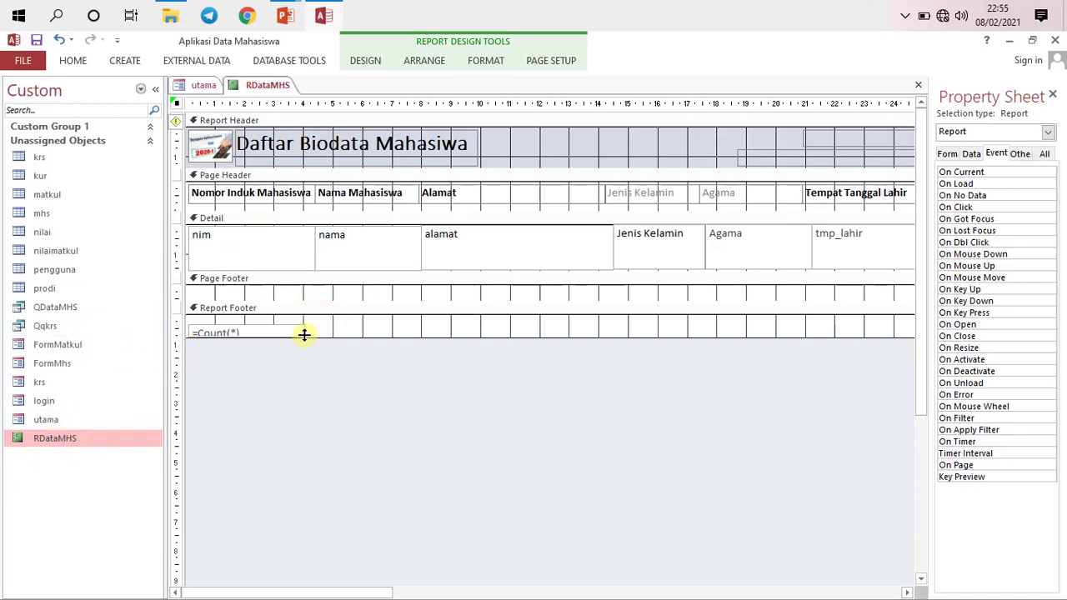
Extend the Report Footer section downward and make its =Count(*) text box tall enough to show the full text.
left_click_drag(319, 338, 320, 355)
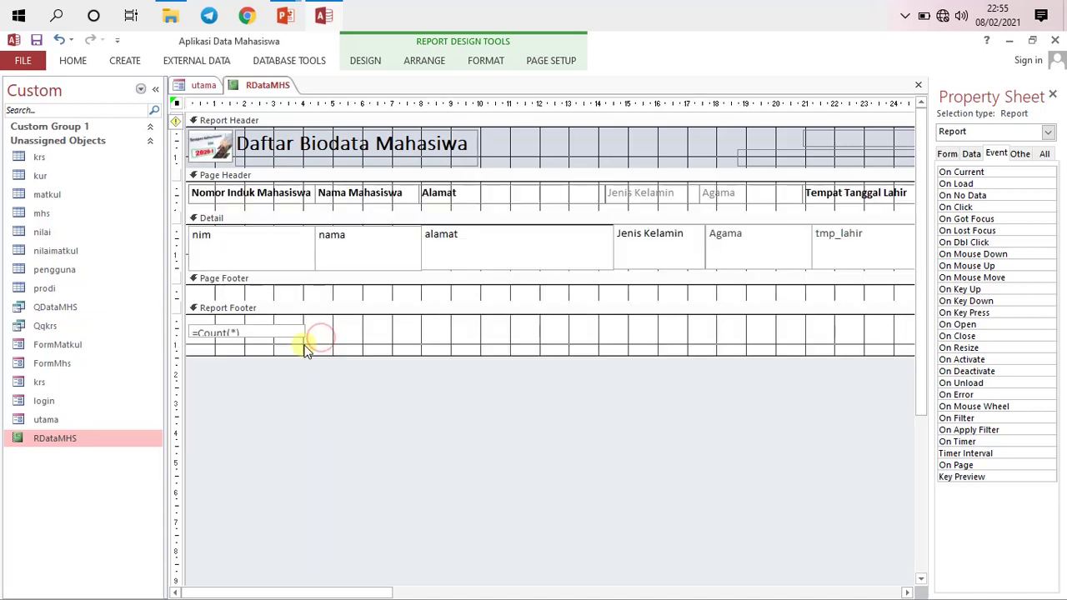
left_click(291, 336)
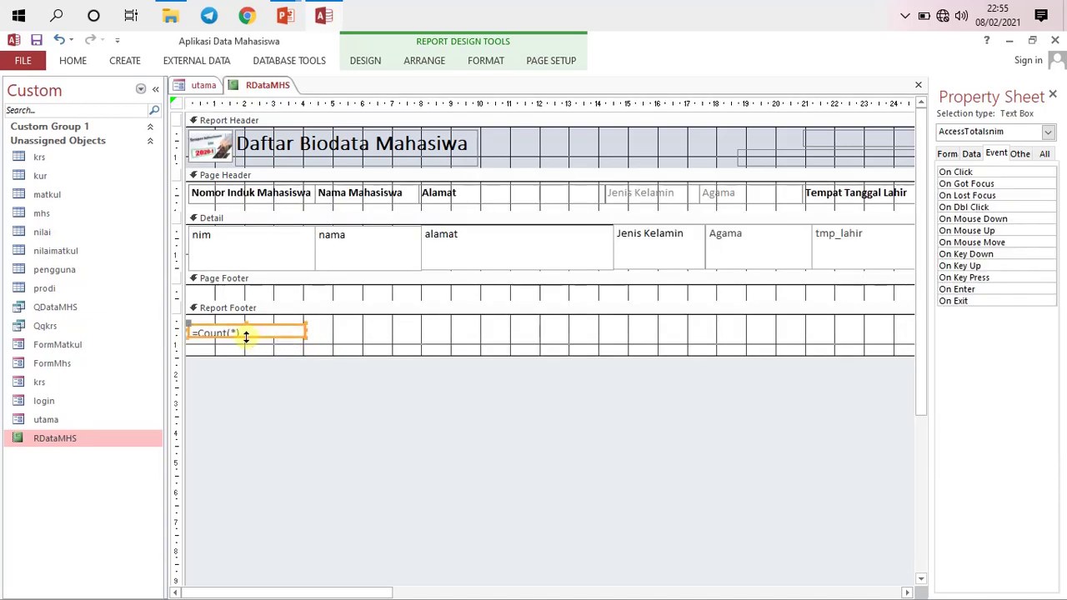
left_click_drag(246, 336, 247, 343)
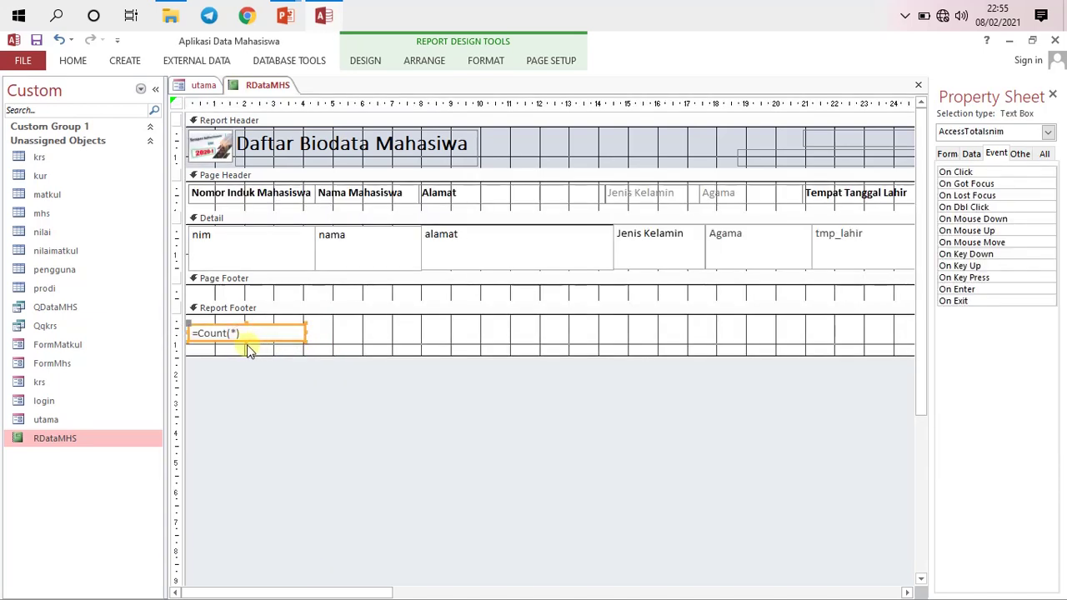
left_click(340, 325)
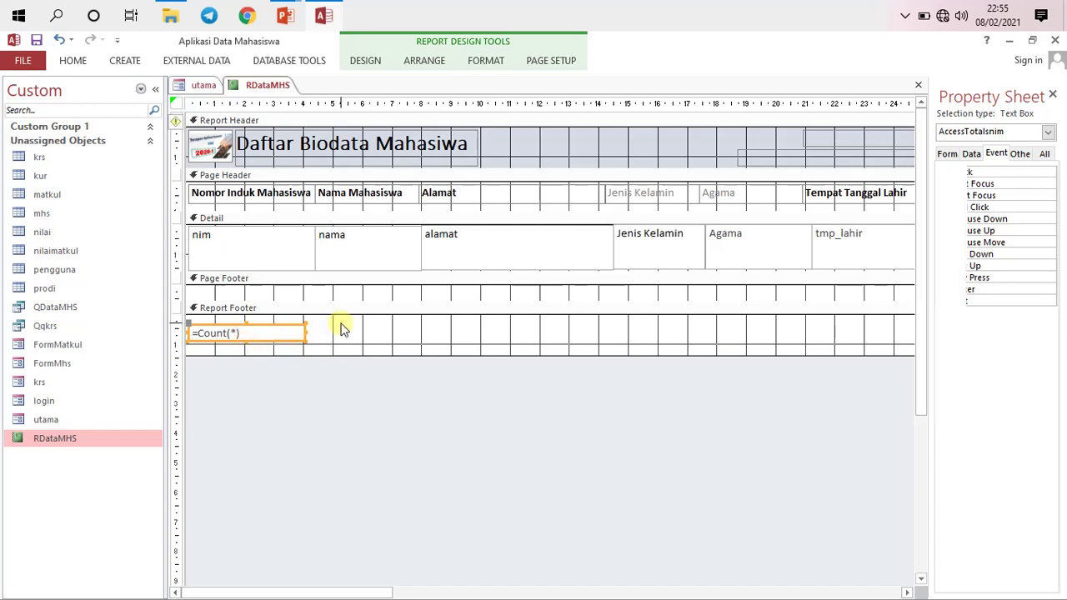
Make the Page Footer section taller and draw a command button about 2.5 cm wide in it, starting at the 5 cm mark.
left_click(325, 294)
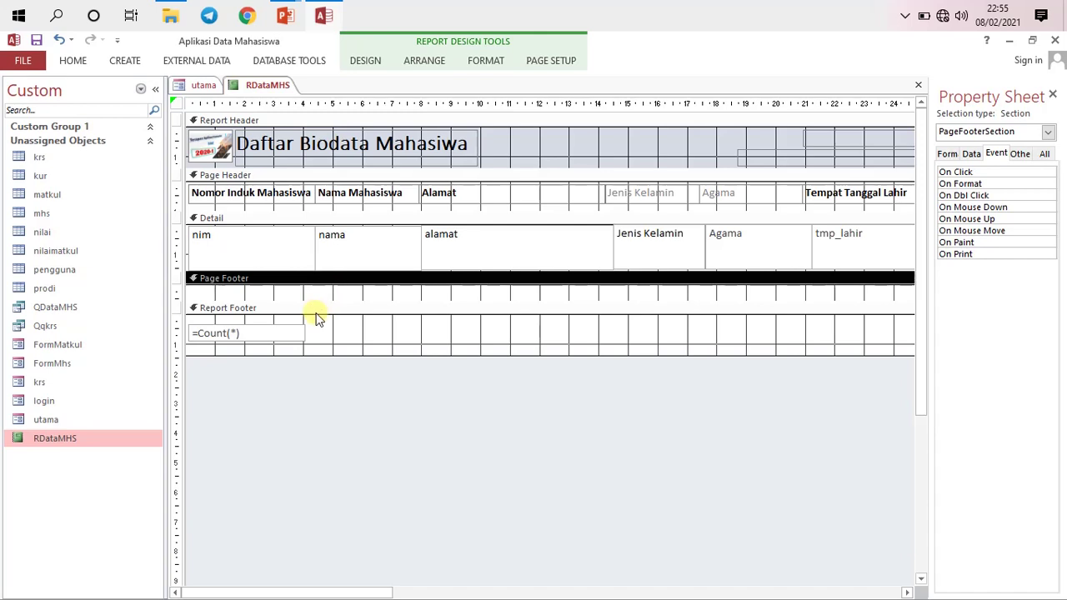
left_click_drag(306, 301, 310, 314)
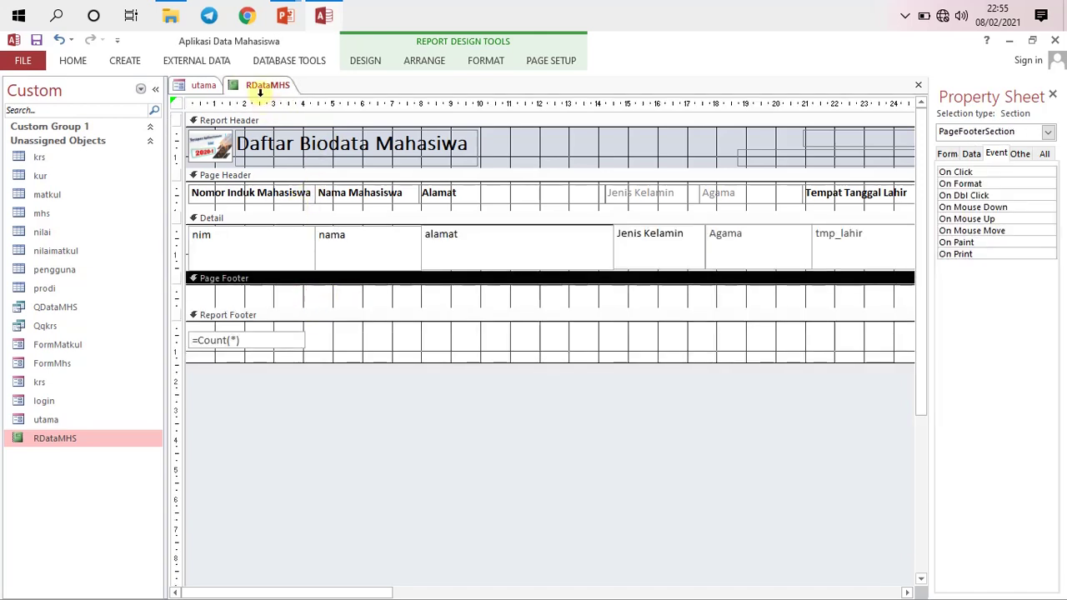
left_click(123, 64)
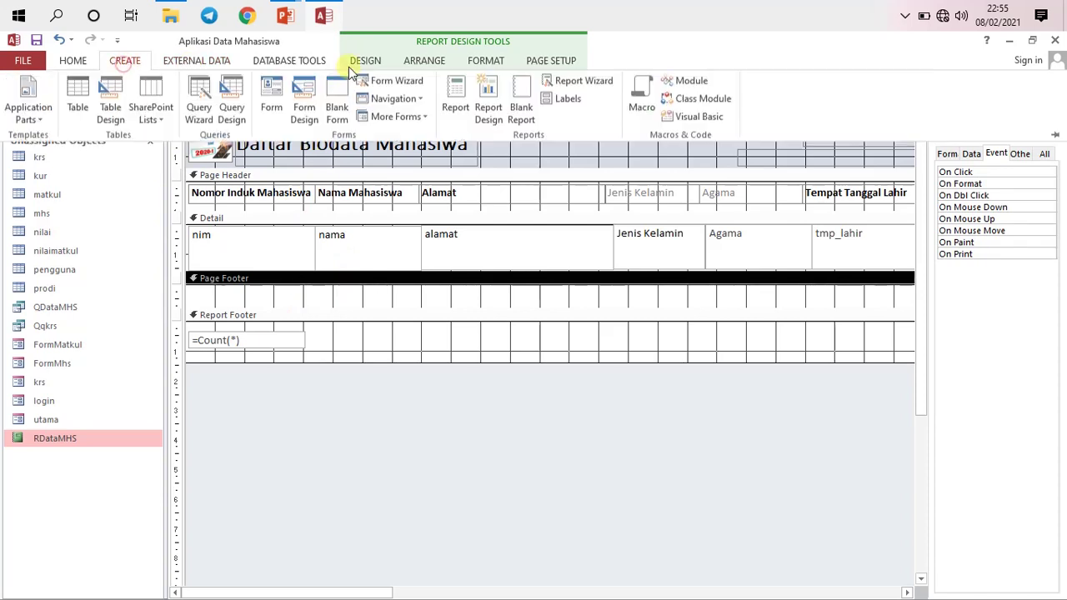
left_click(365, 60)
left_click(365, 96)
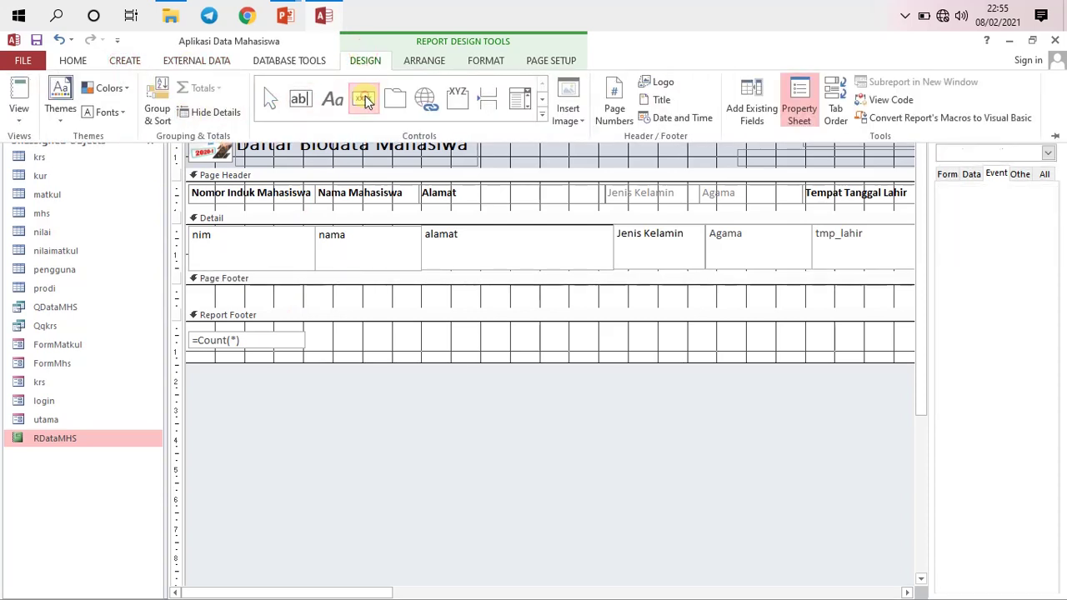
left_click(296, 290)
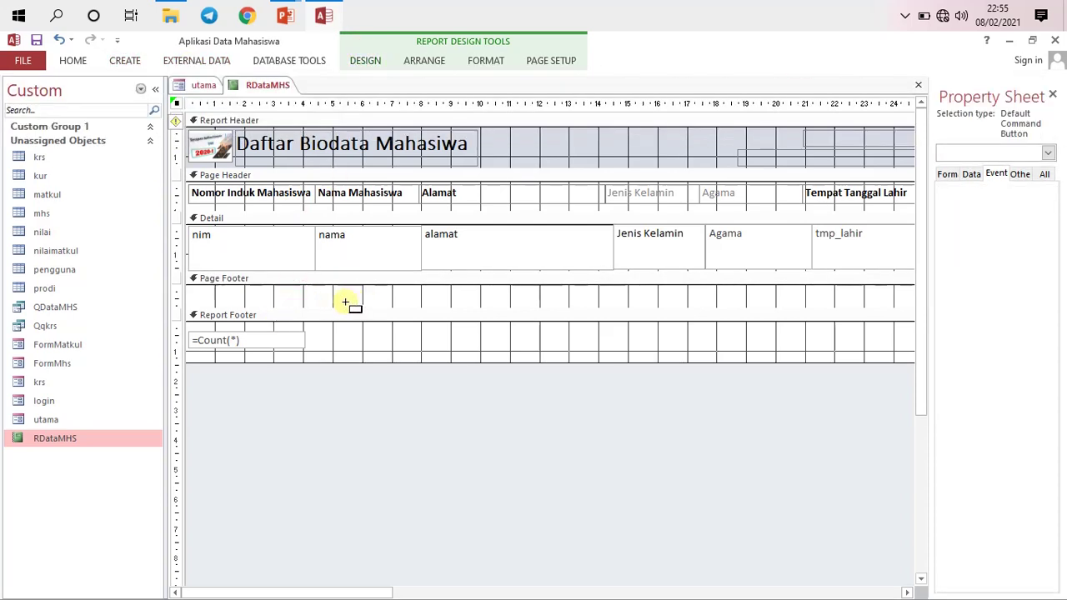
left_click_drag(334, 293, 385, 289)
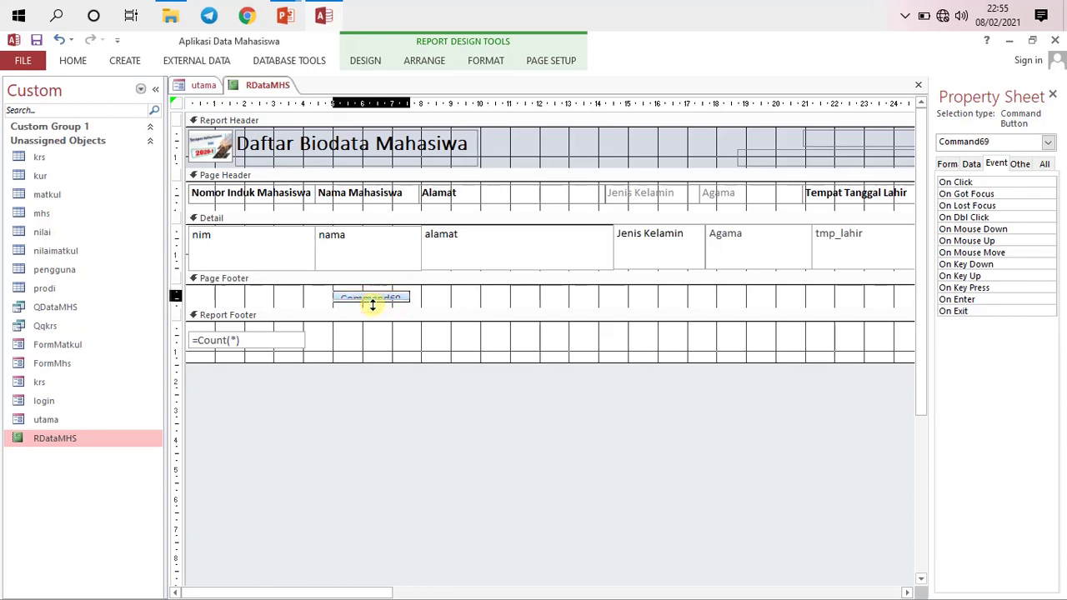
left_click_drag(372, 307, 373, 311)
Change the caption of the new Page Footer button to Close.
double_click(353, 306)
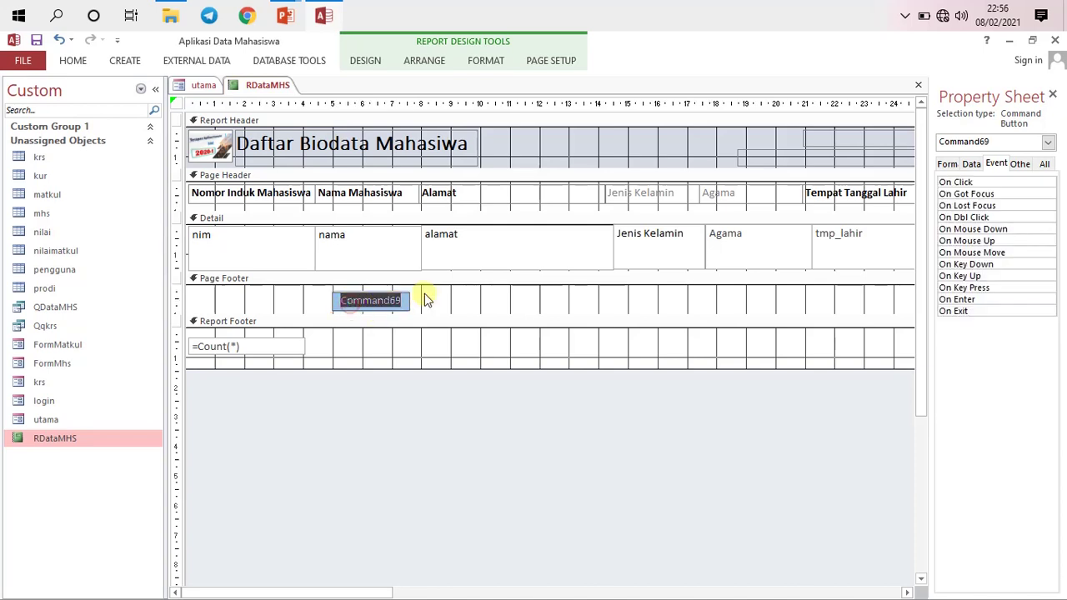
type("Close")
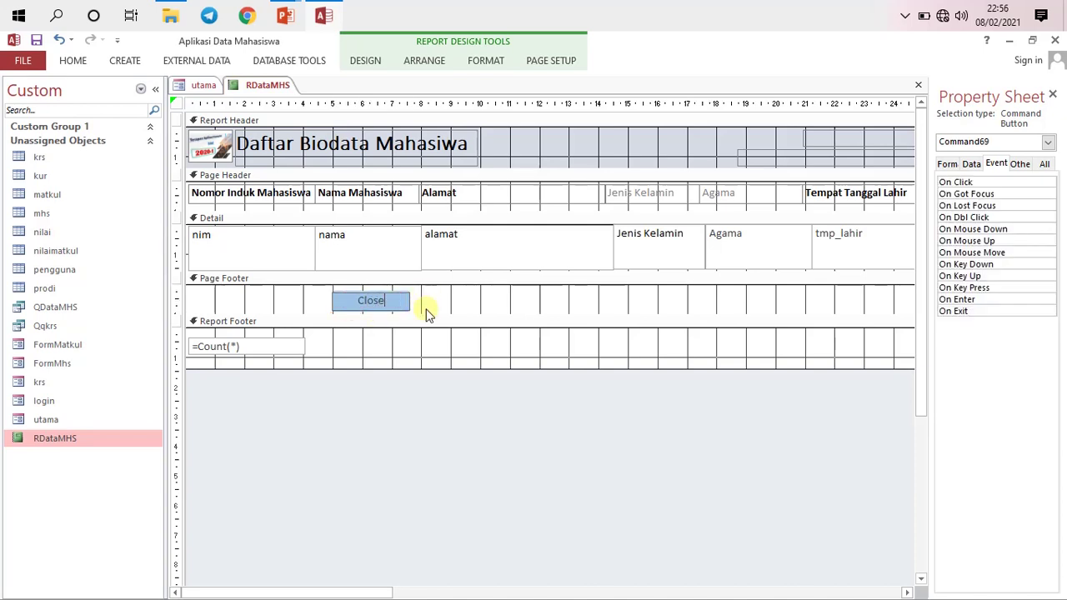
key("Return")
left_click(454, 301)
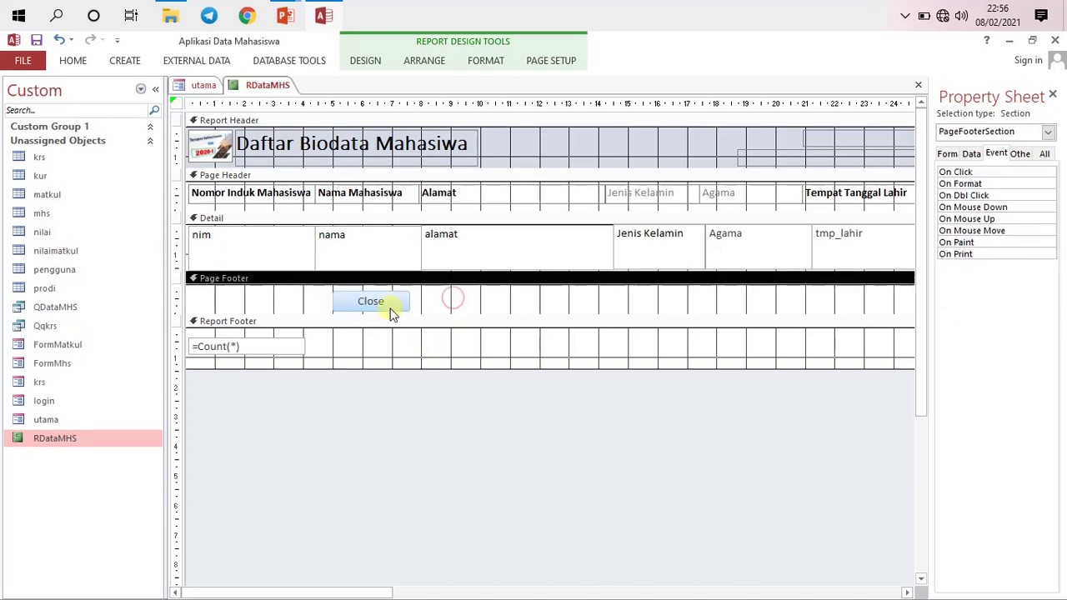
Create a click event procedure for the Close button with the Code Builder.
left_click(386, 306)
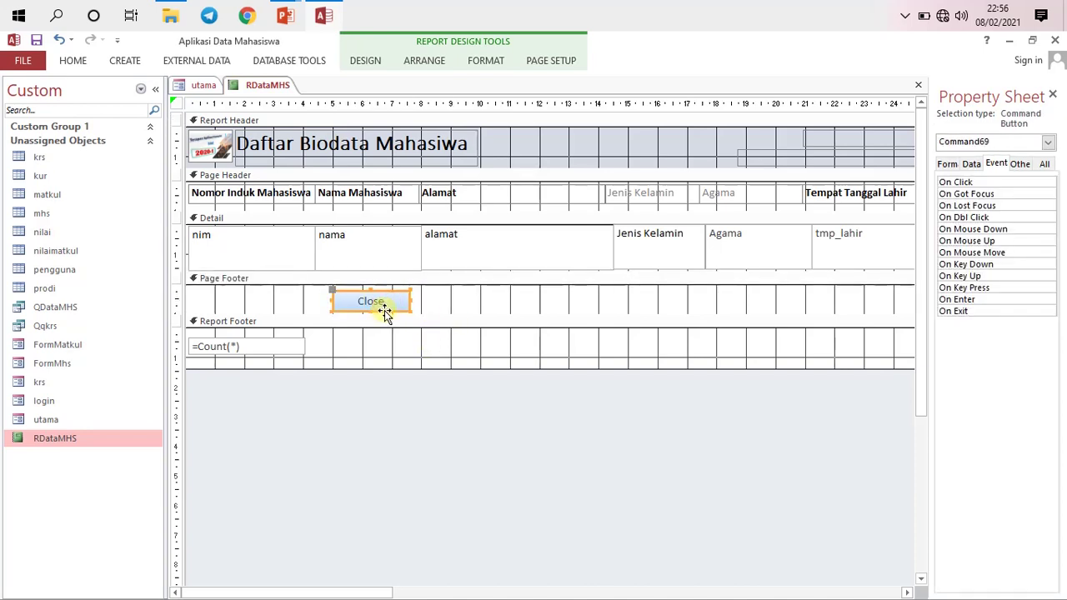
right_click(385, 309)
left_click(441, 133)
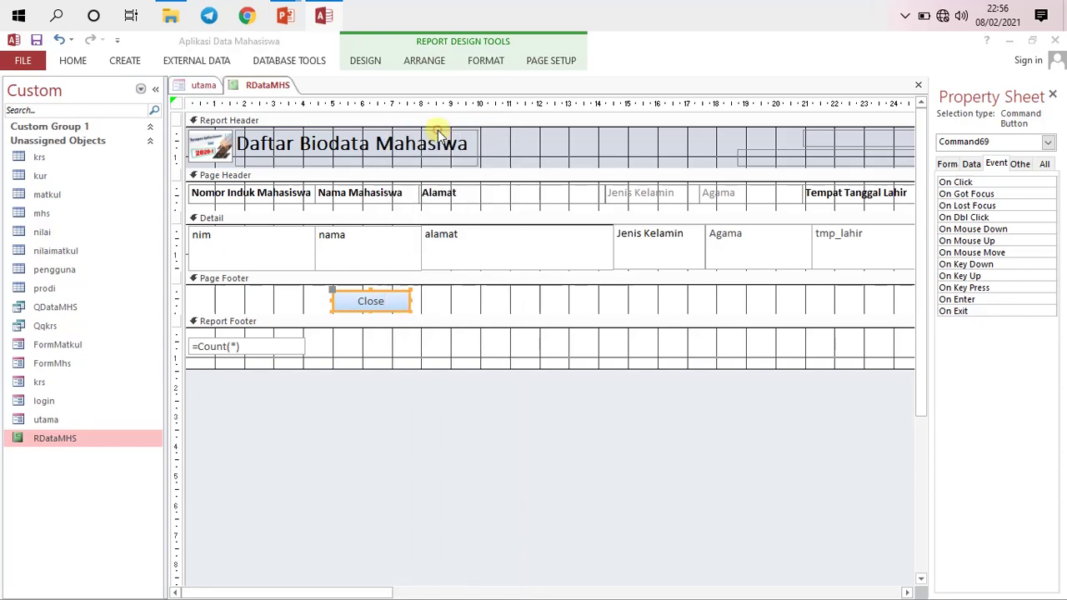
left_click(489, 203)
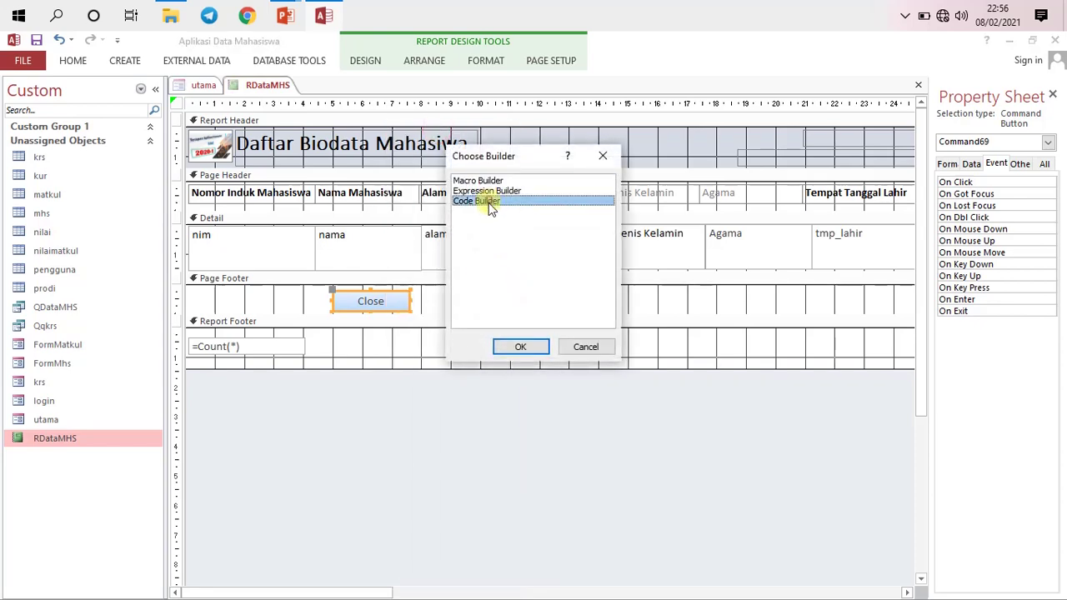
left_click(520, 347)
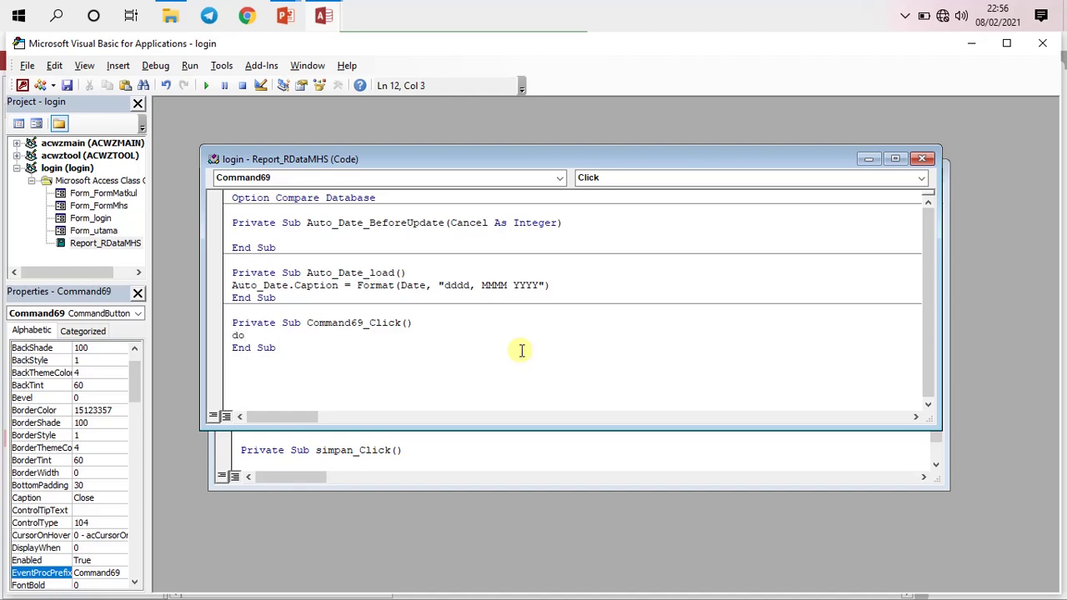
Enter DoCmd.Close as the first line of the Command69_Click procedure.
type("docmd.")
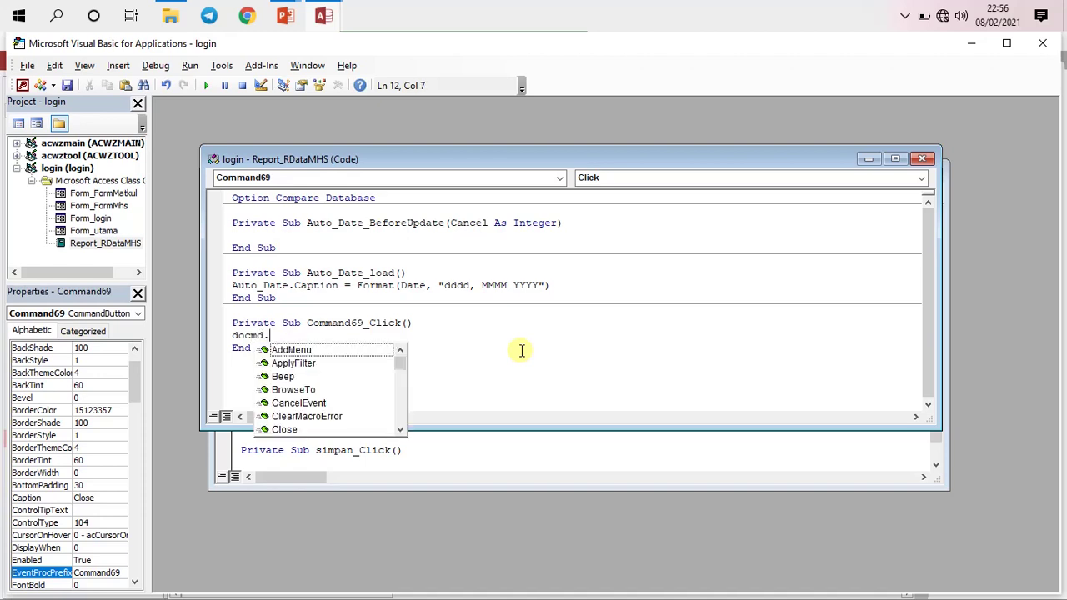
type("c")
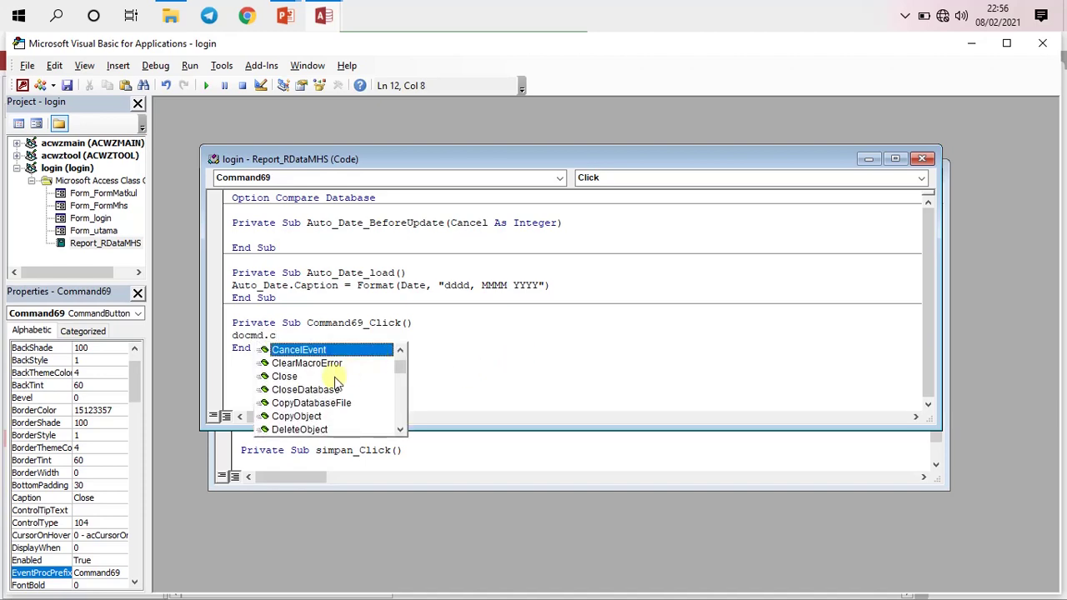
double_click(309, 376)
key("Return")
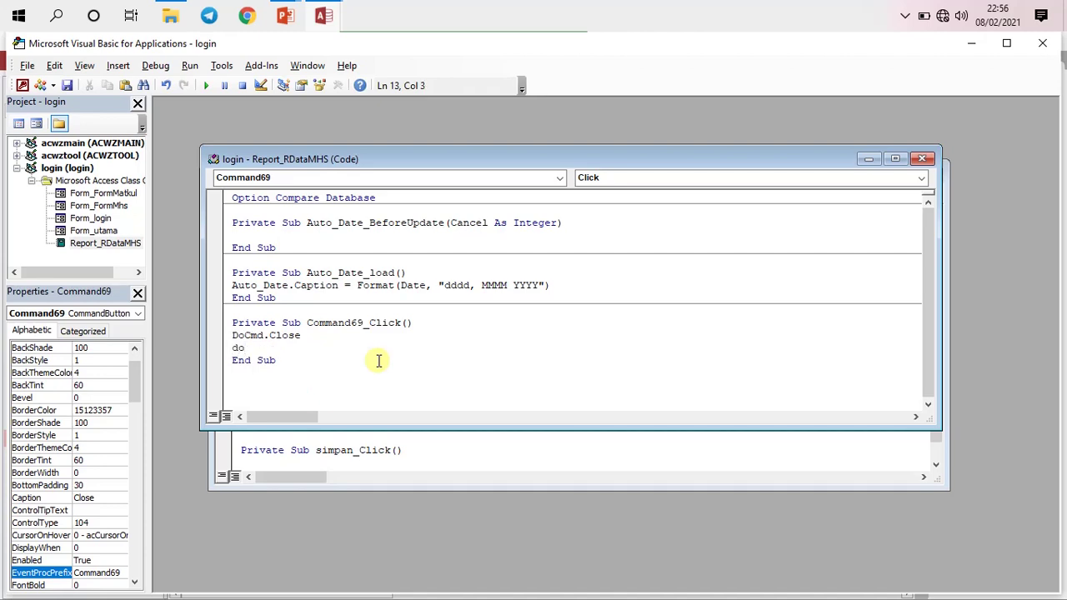
Add DoCmd.OpenForm "utama", acNormal as the second line of the Command69_Click procedure.
type("docmd.")
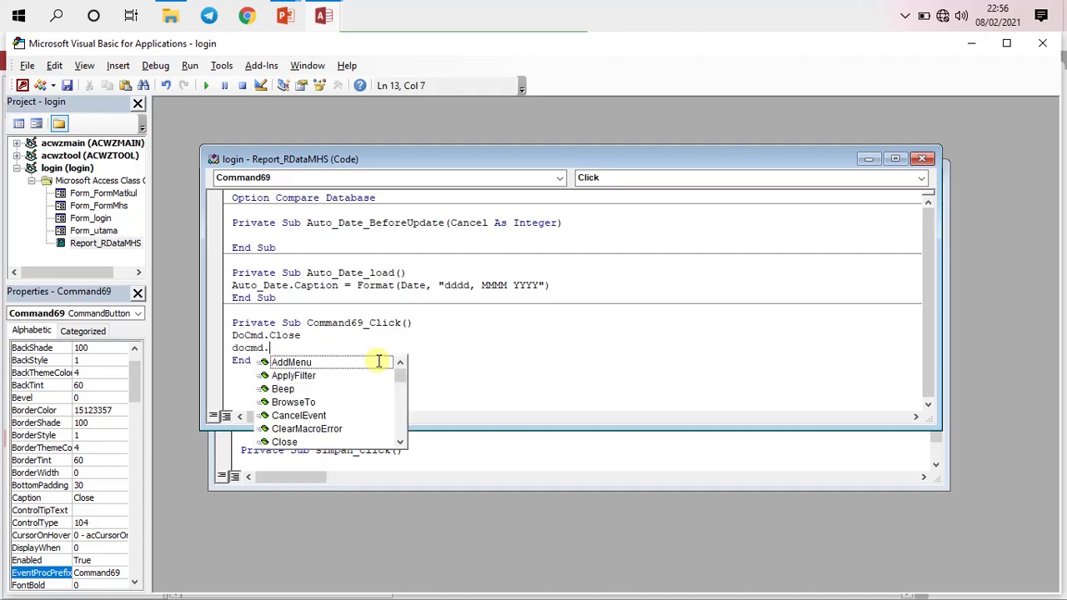
type("op")
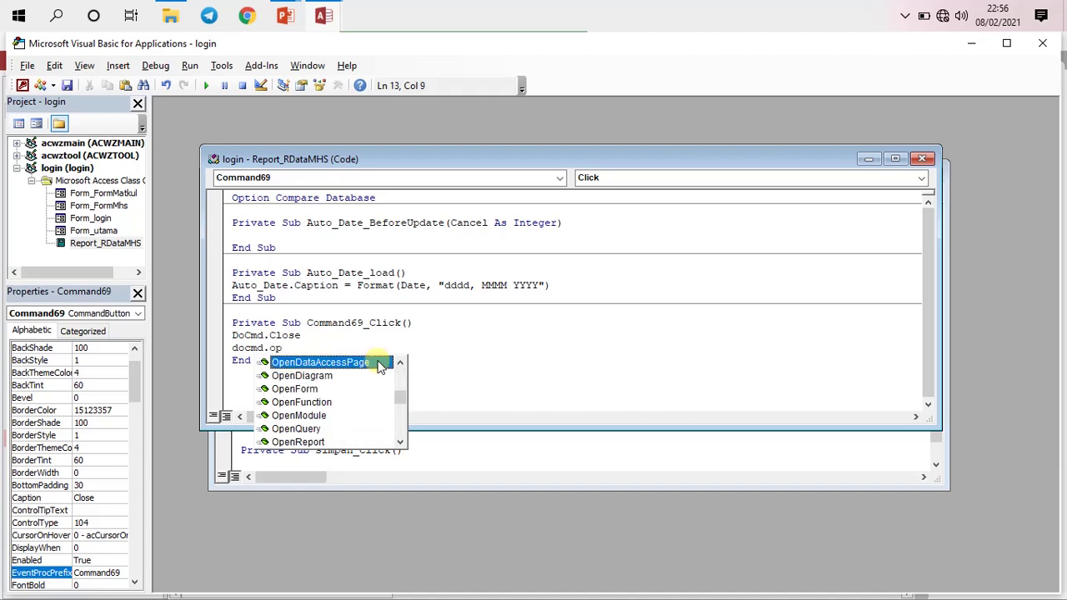
double_click(288, 389)
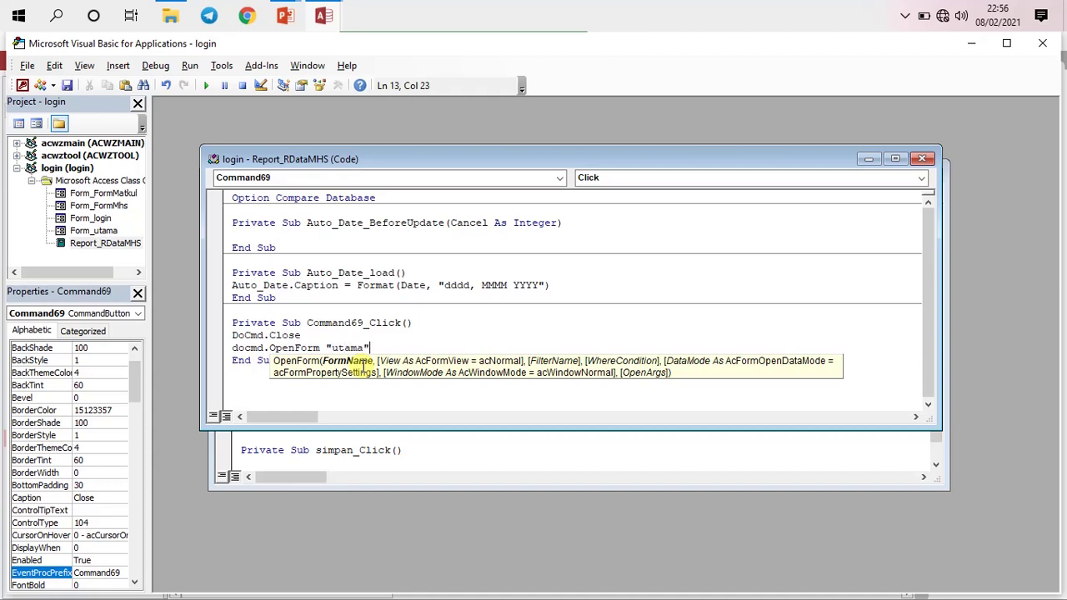
type("\"utama\",")
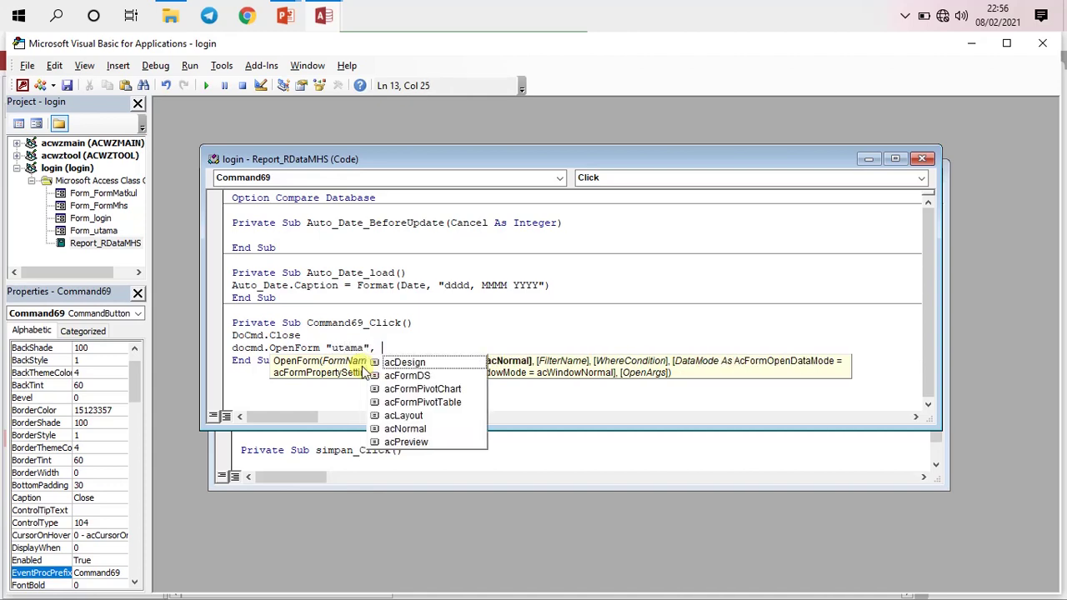
left_click(408, 429)
double_click(408, 428)
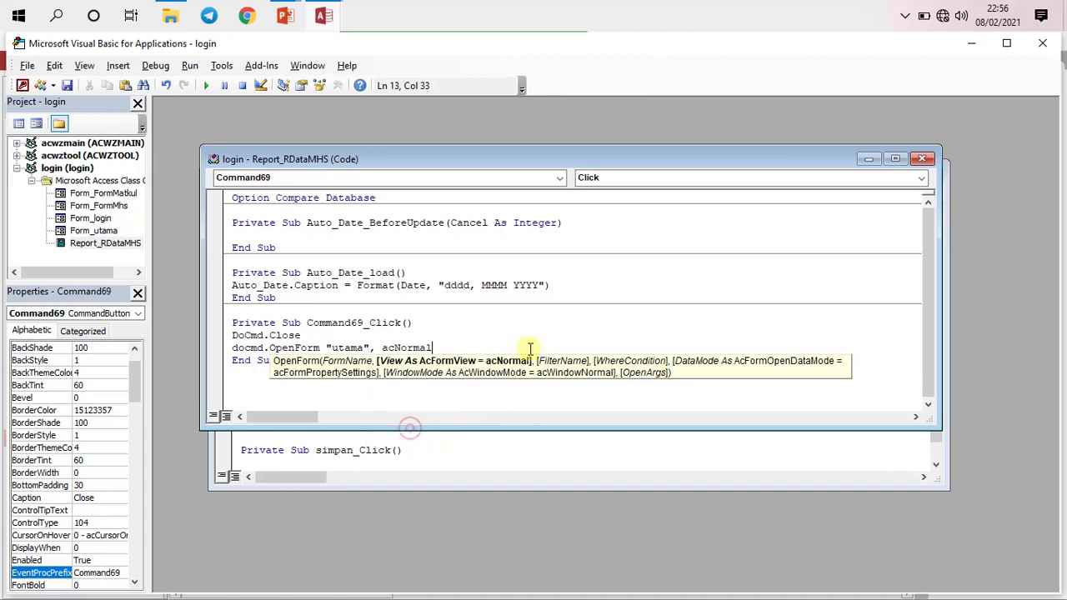
Save the changes to the utama form and the RDataMHS report, and close the Visual Basic editor.
key("ctrl+s")
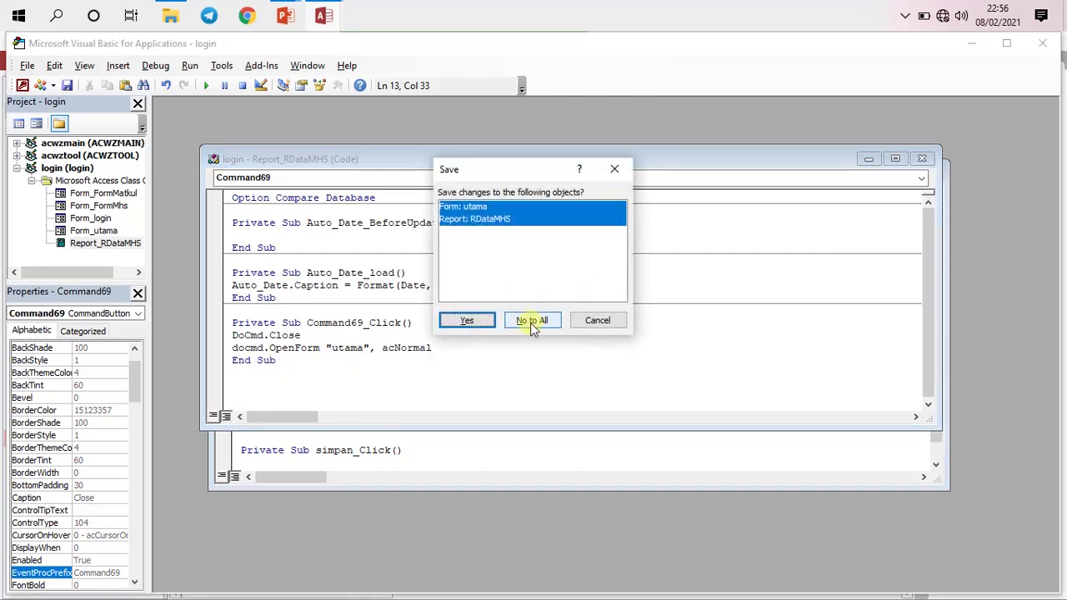
left_click(468, 321)
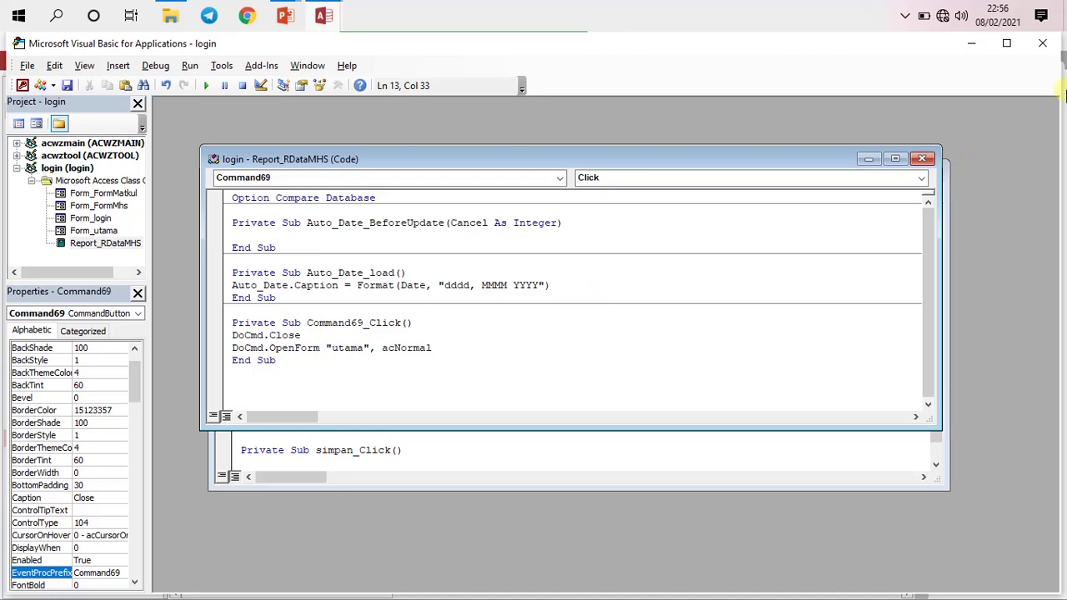
left_click(1047, 44)
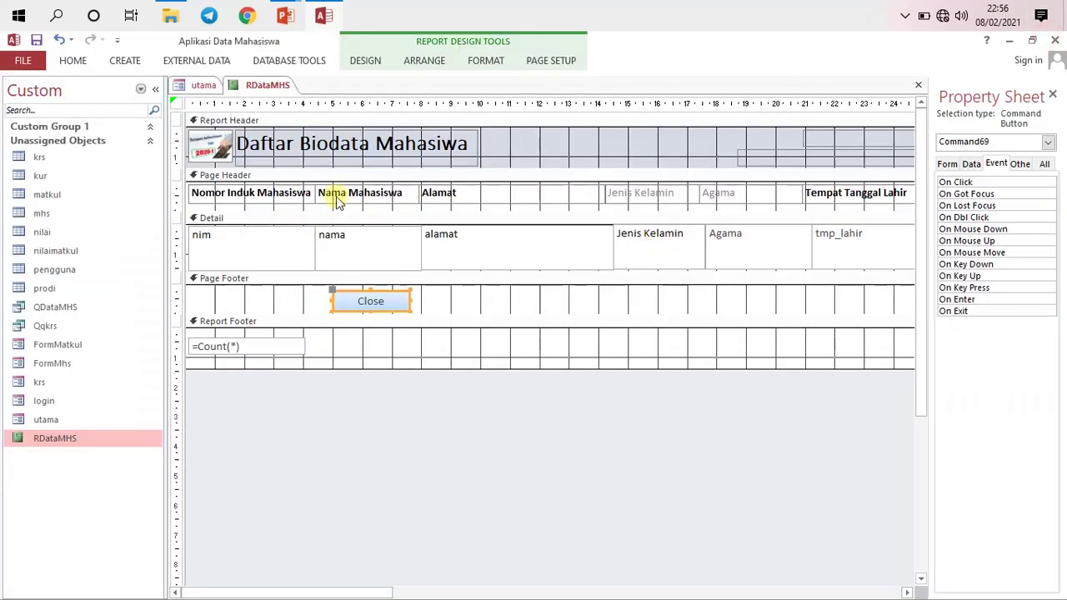
Switch the RDataMHS report to Report View and look over its records and footer.
right_click(253, 84)
left_click(274, 88)
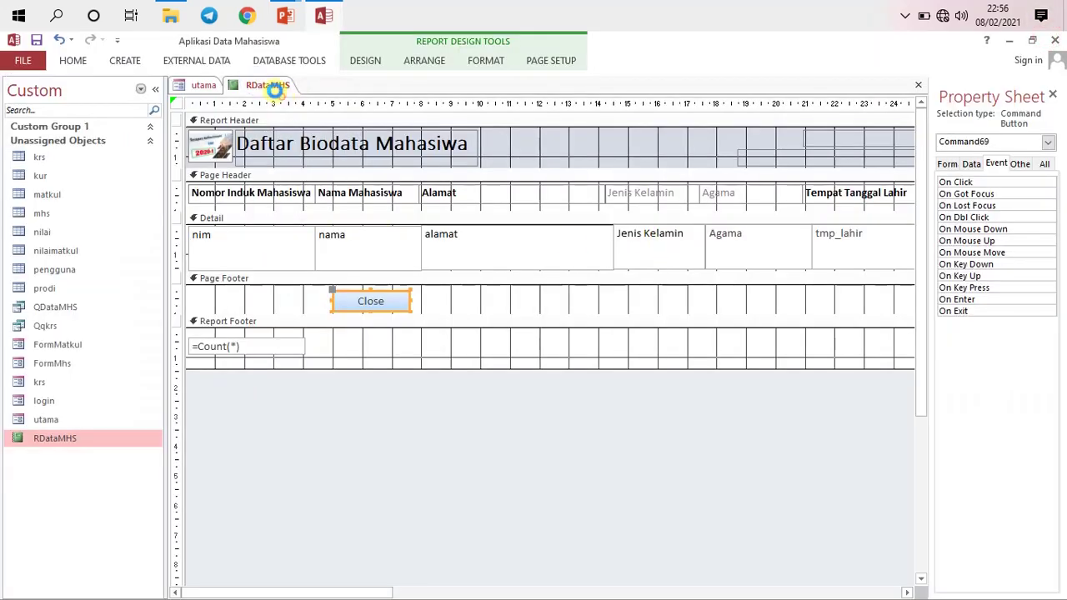
right_click(274, 89)
left_click(324, 160)
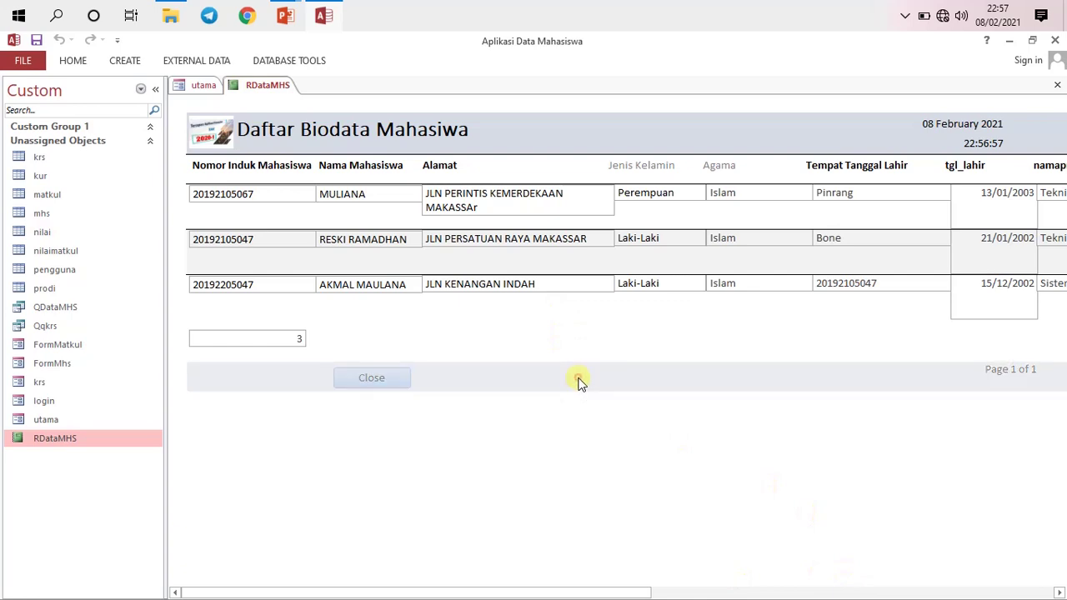
left_click(546, 323)
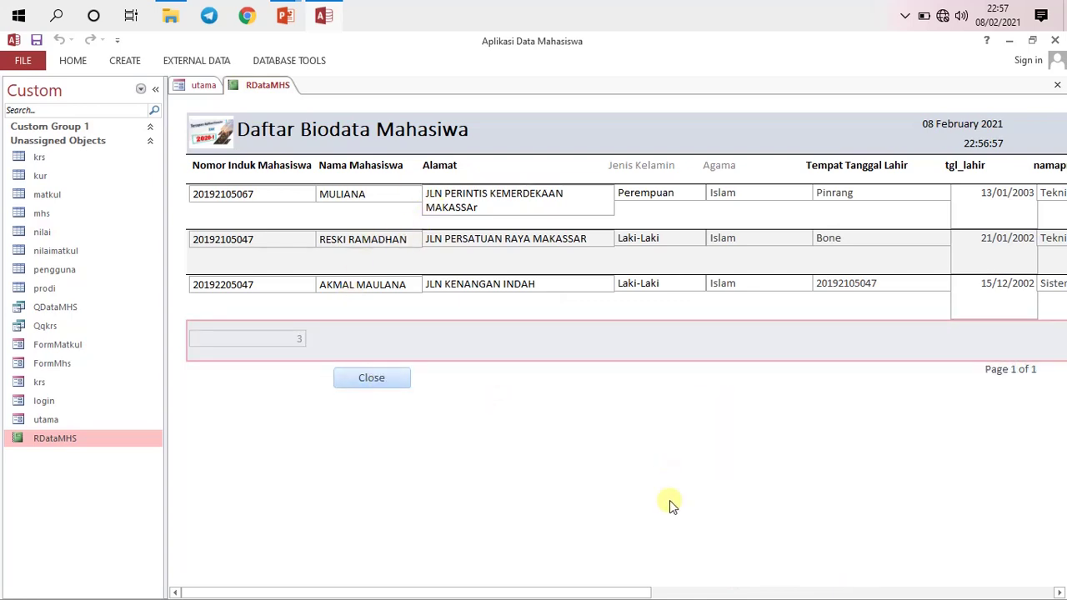
left_click_drag(626, 591, 406, 197)
Check the RDataMHS report in Print Preview and return to Report View.
right_click(265, 86)
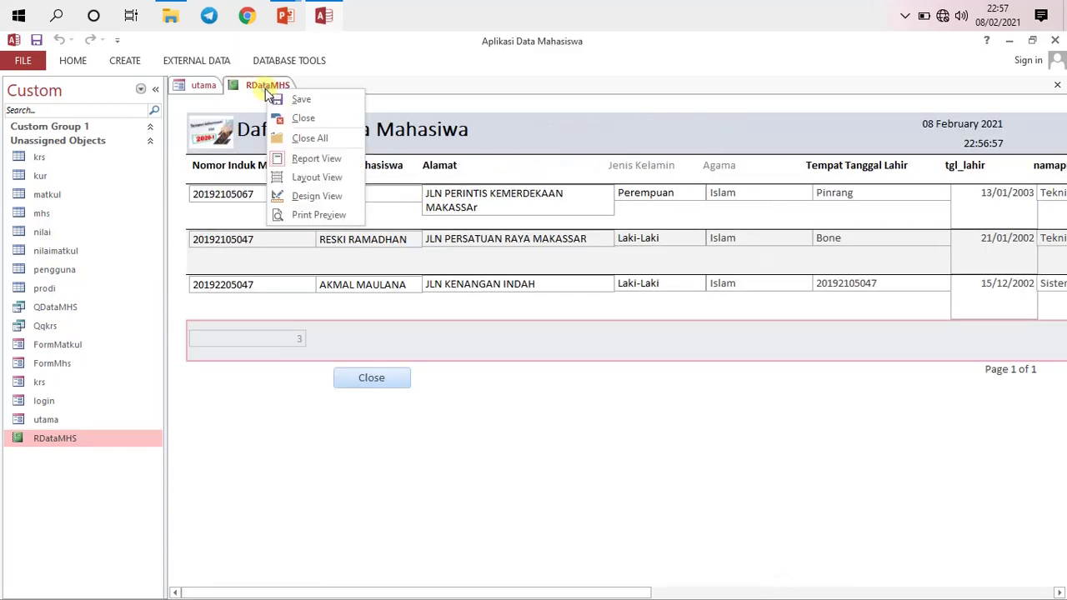
left_click(320, 215)
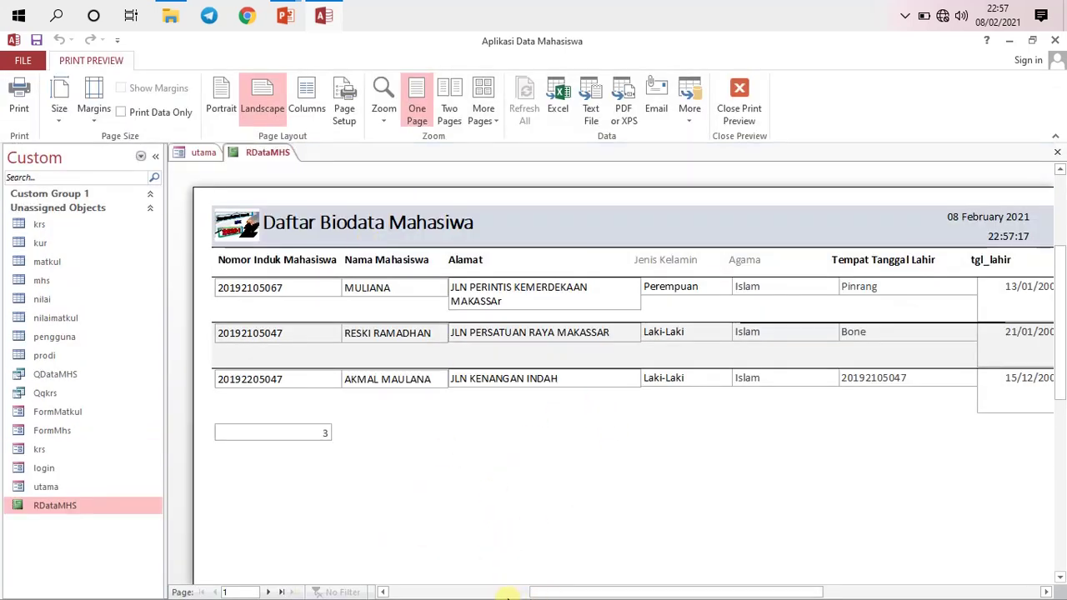
key("Escape")
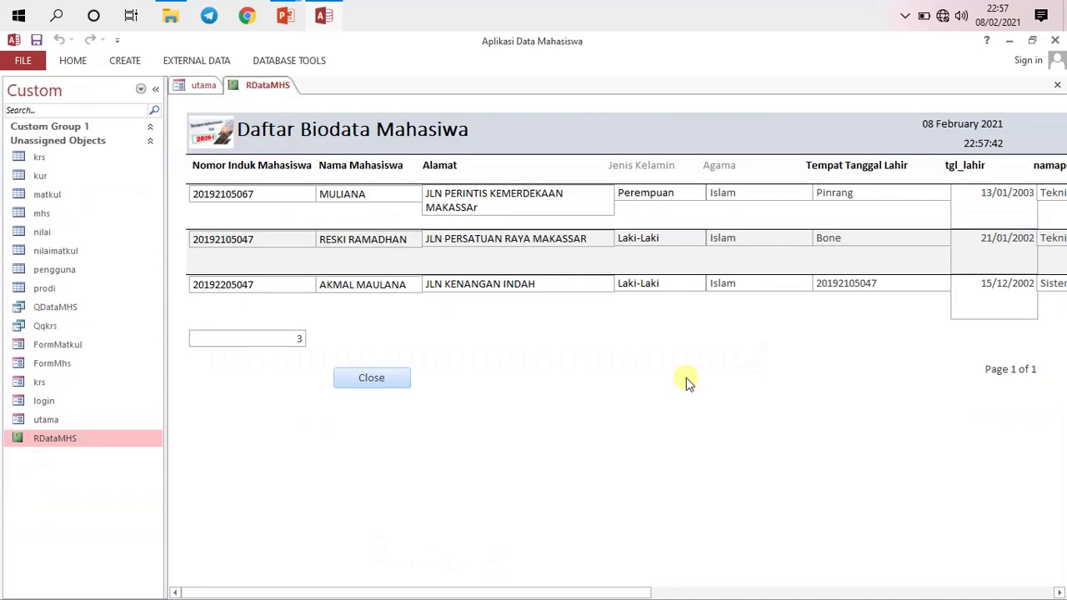
Test the report's Close button, and switch the utama form to Design View.
left_click(397, 379)
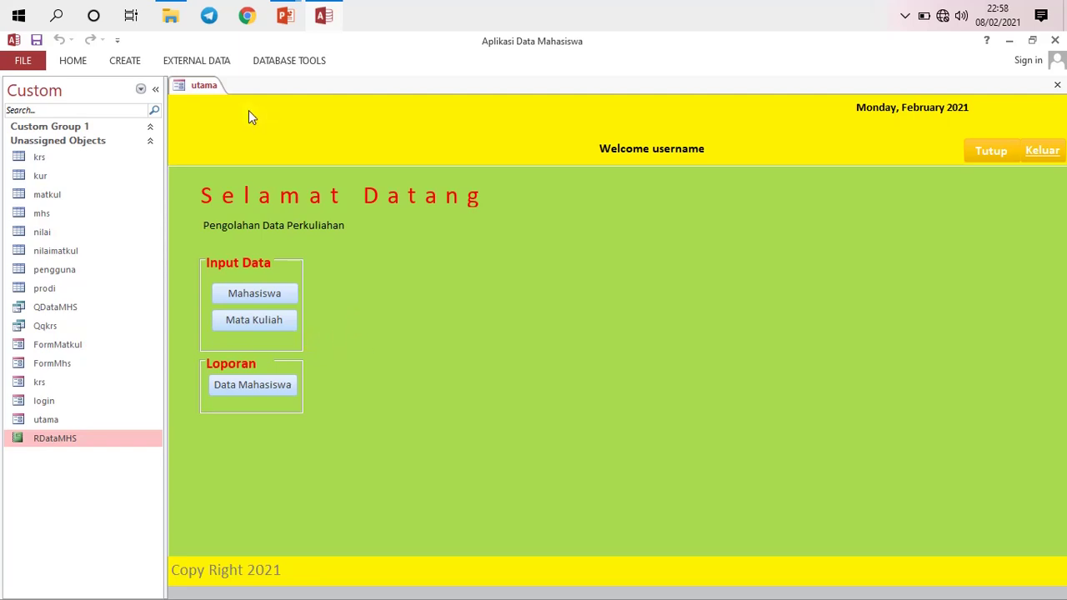
right_click(207, 85)
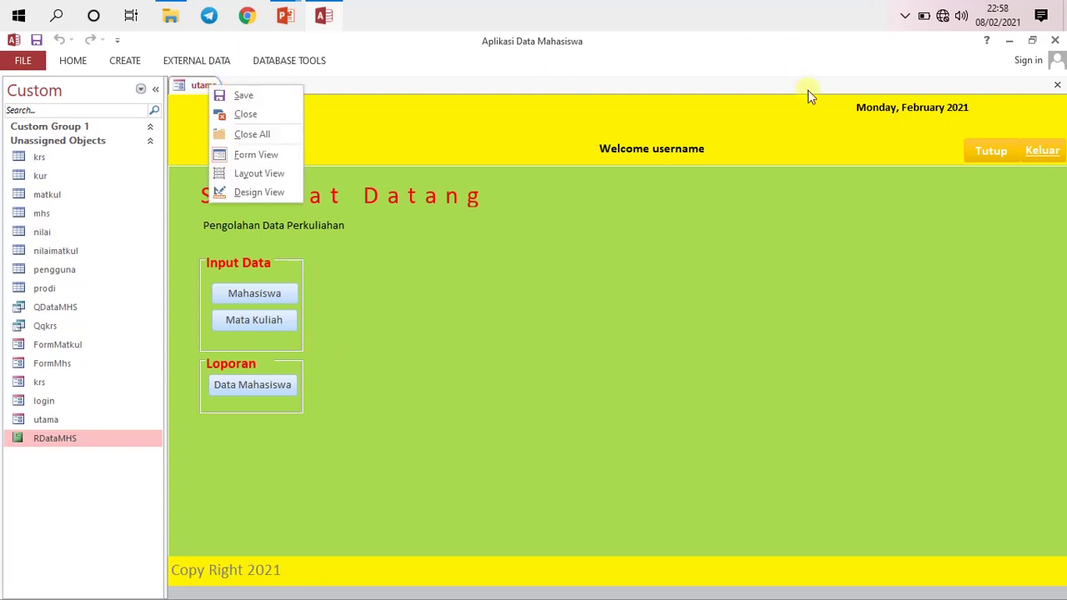
left_click(863, 129)
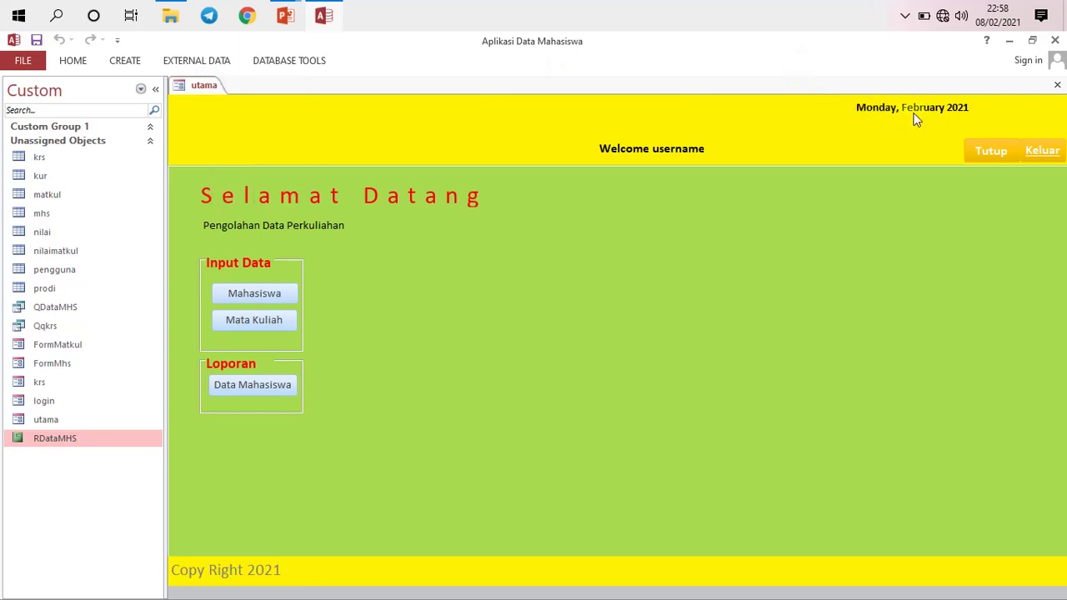
right_click(200, 88)
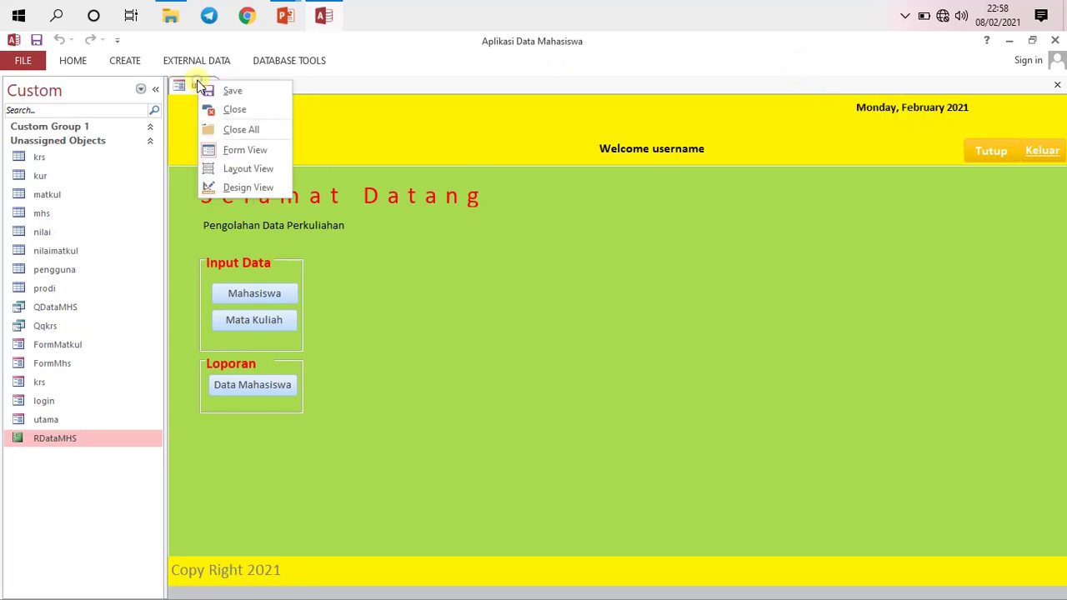
left_click(244, 187)
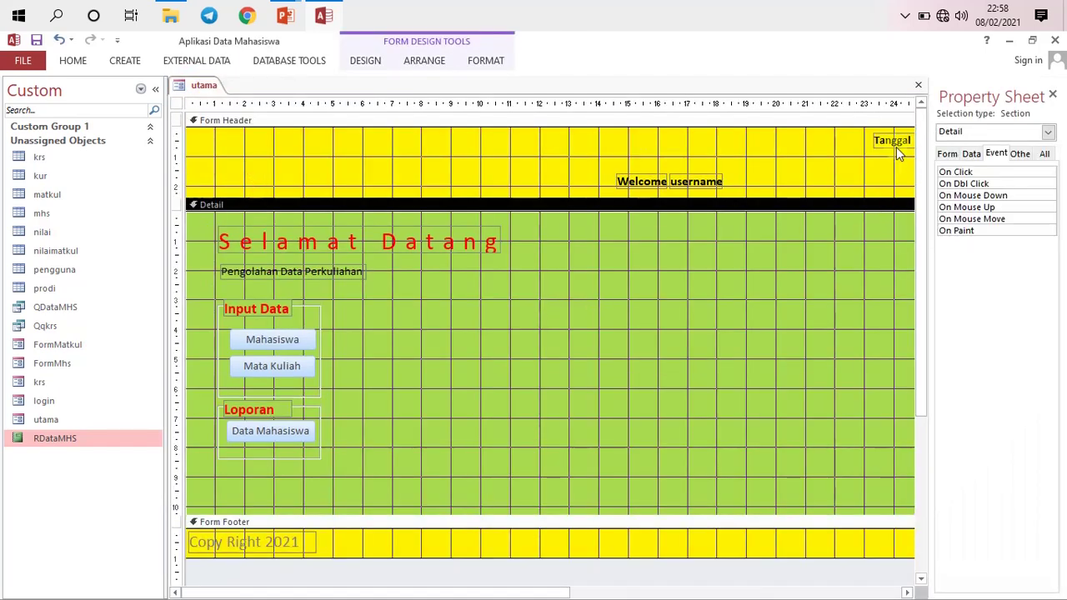
Select the Tanggal label in the form header and open the utama form's VBA code.
left_click(895, 146)
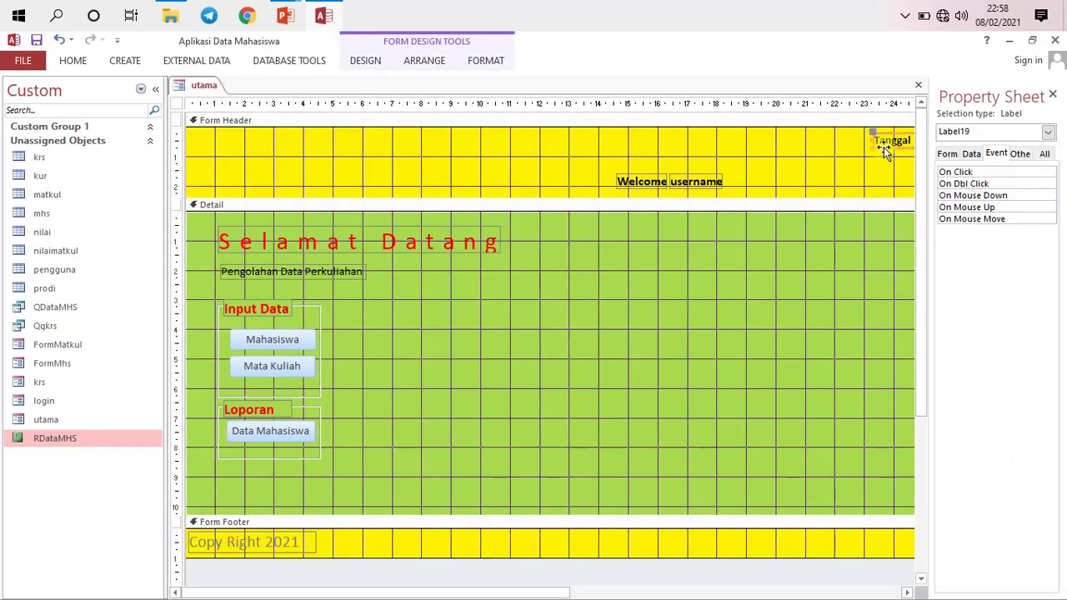
left_click(365, 60)
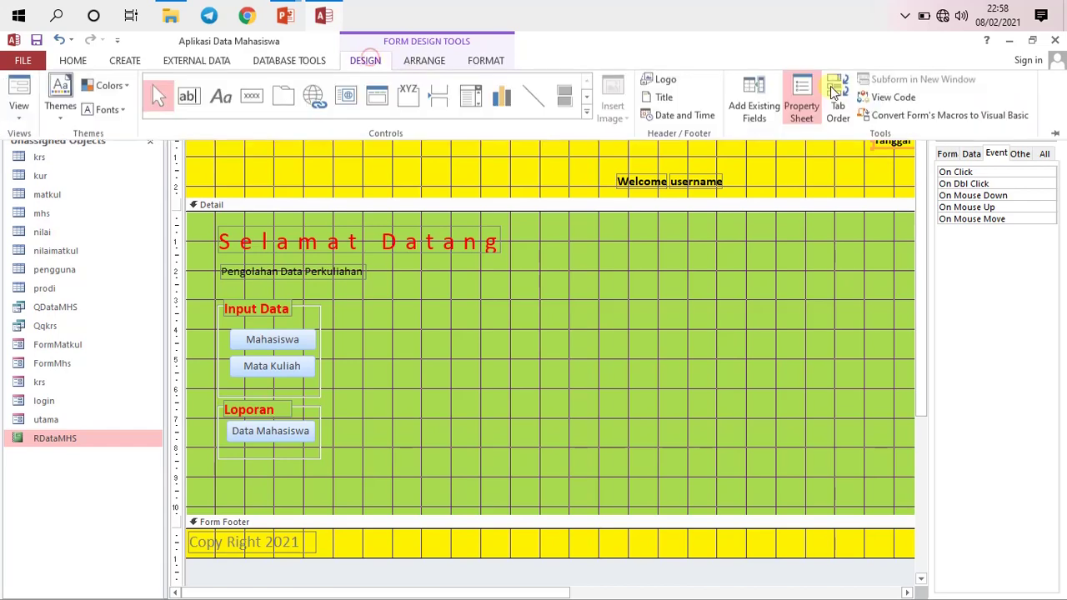
left_click(881, 104)
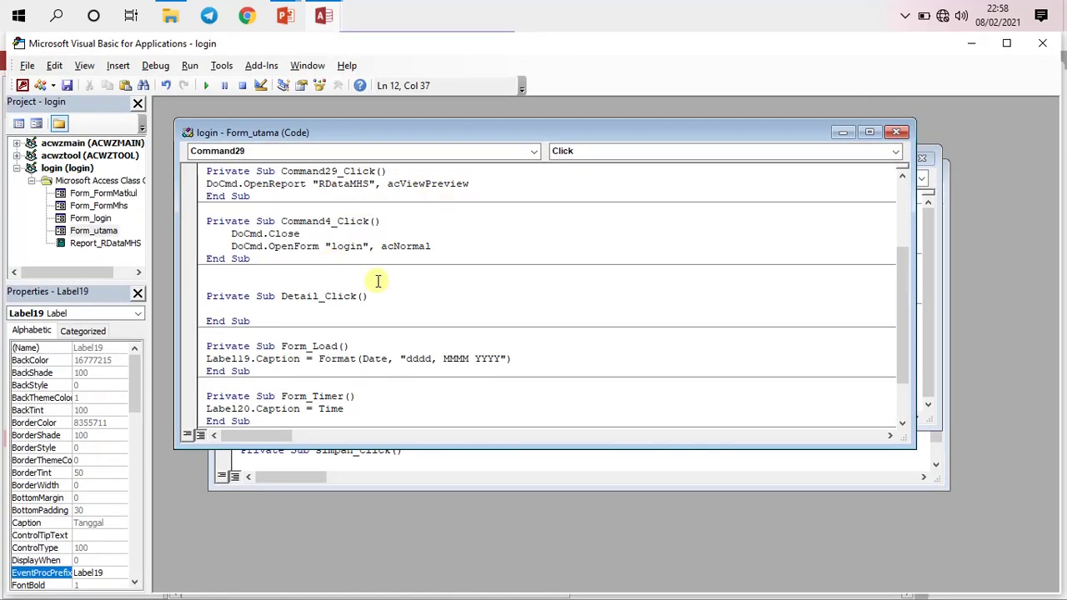
Examine the Form_Load line that formats the Label19 date caption, including its day, month and year codes.
left_click(346, 360)
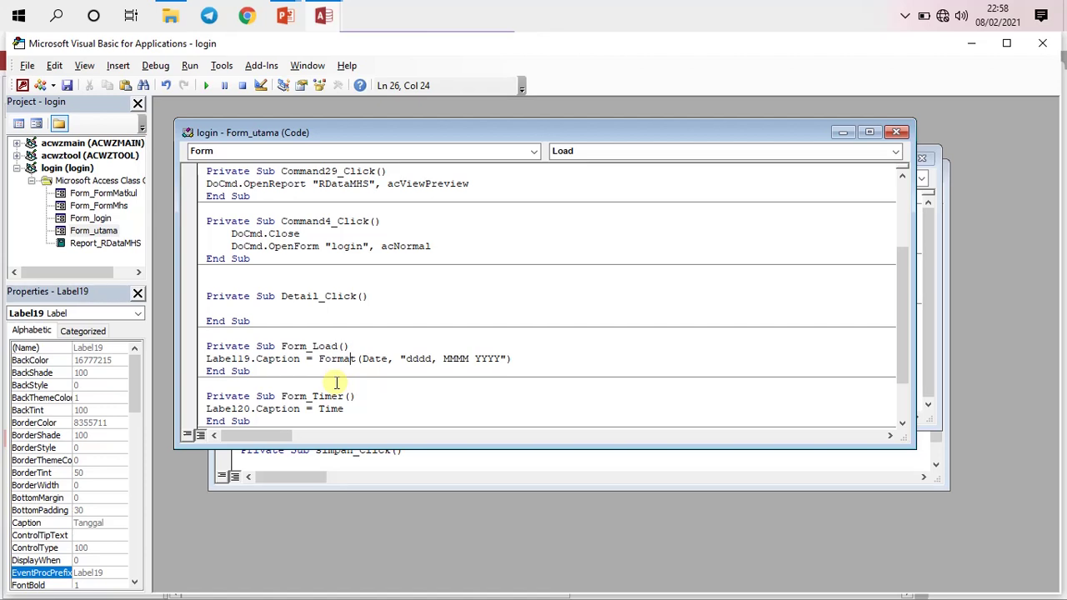
mouse_move(256, 358)
left_mouse_down()
mouse_move(295, 359)
mouse_move(240, 358)
left_mouse_up()
left_click(268, 361)
left_click(250, 358)
left_click(237, 358)
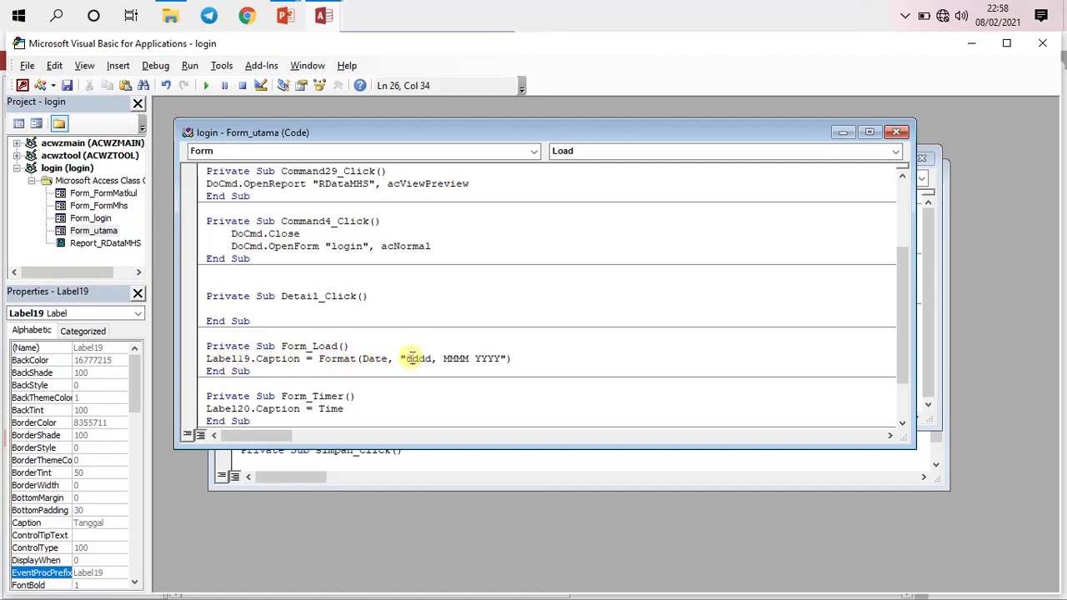
left_click_drag(413, 358, 432, 359)
left_click(452, 359)
left_click(497, 358)
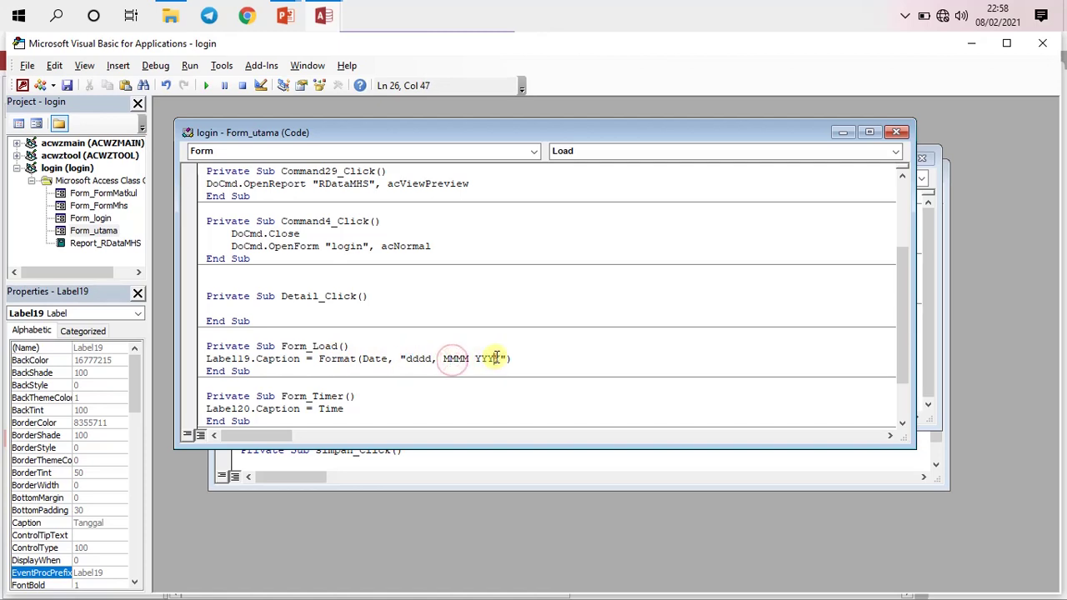
left_click_drag(505, 359, 488, 358)
left_click(483, 359)
left_click(450, 358)
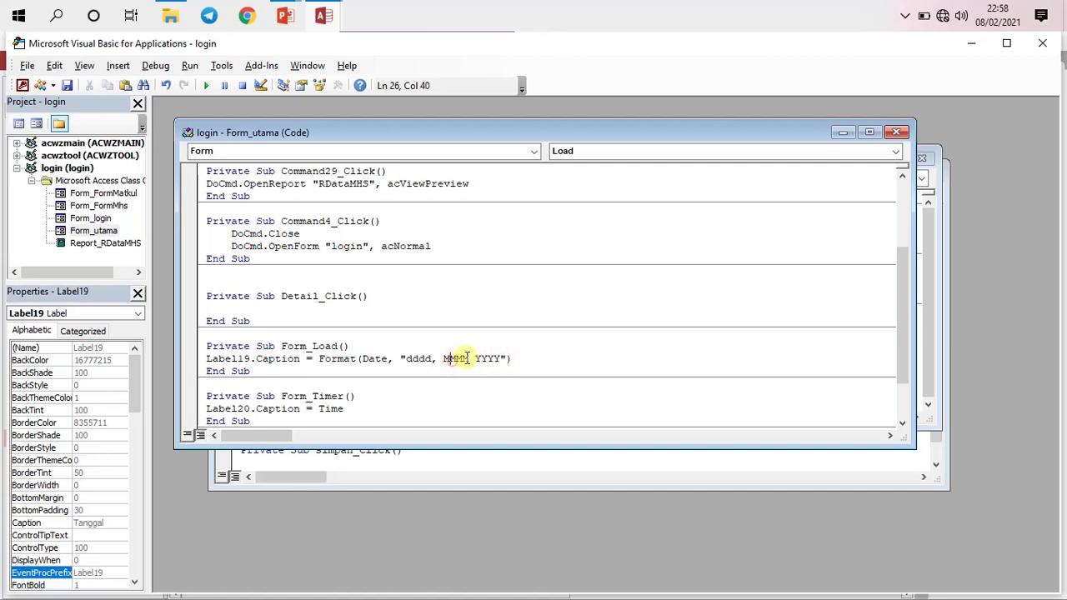
left_click_drag(411, 360, 419, 360)
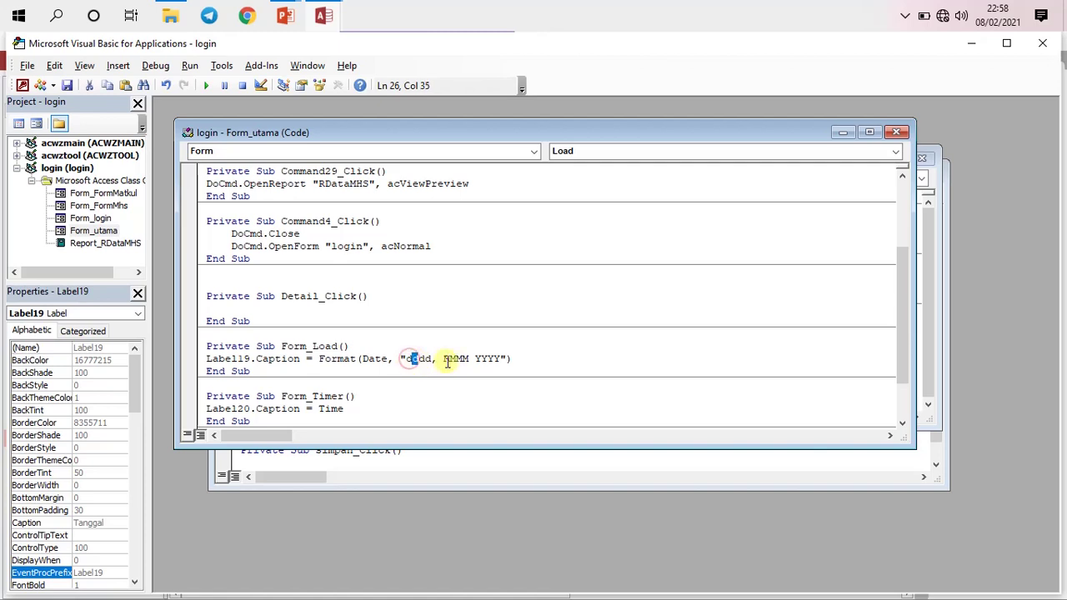
left_click(448, 359)
left_click(460, 358)
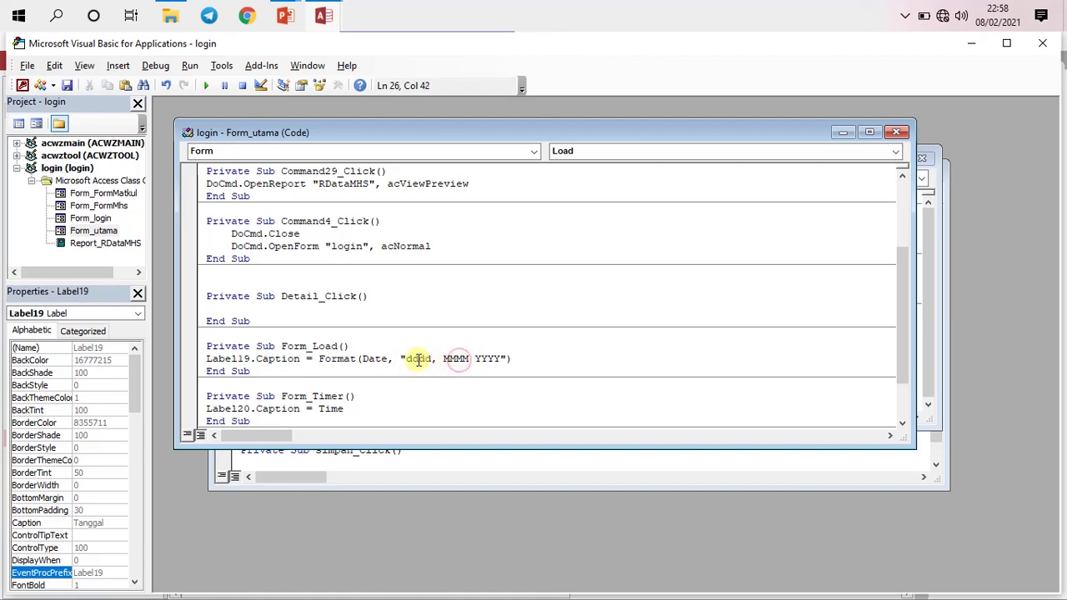
mouse_move(409, 358)
left_mouse_down()
mouse_move(435, 359)
mouse_move(423, 360)
left_mouse_up()
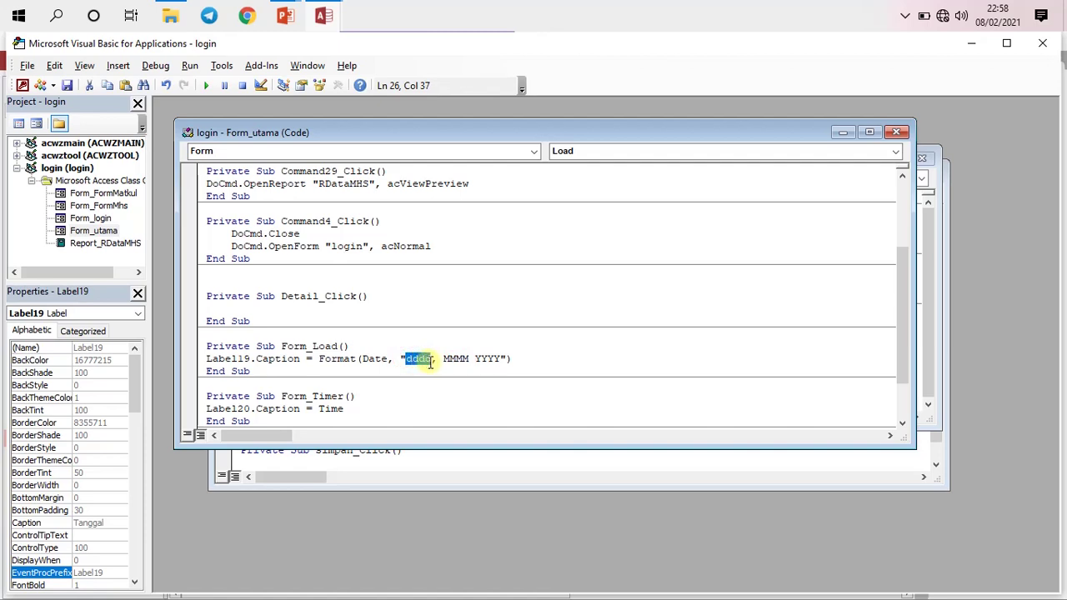
left_click(455, 359)
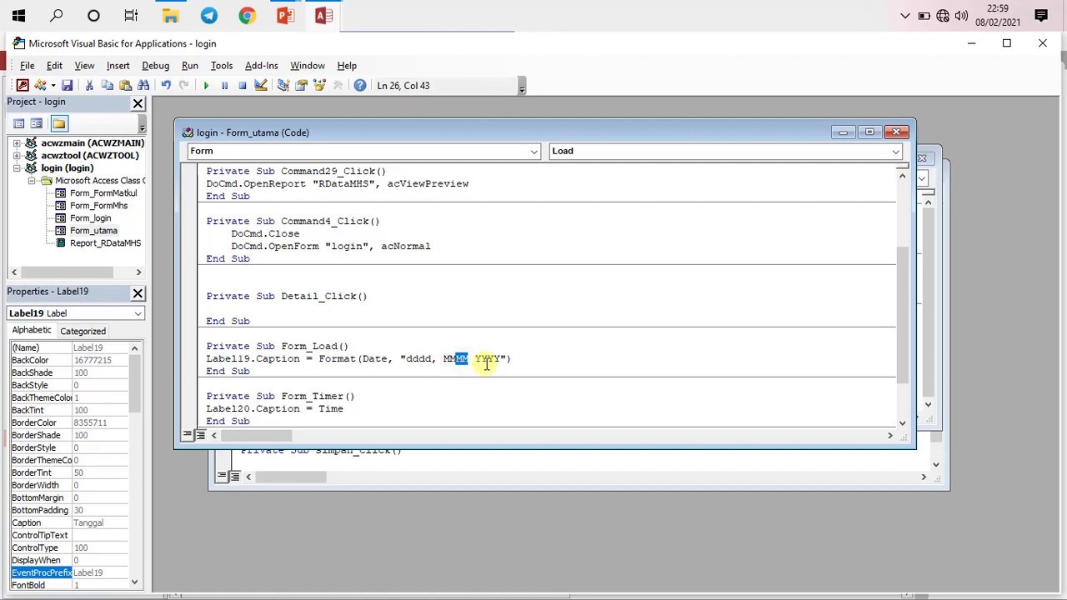
left_click_drag(475, 359, 500, 360)
left_click(492, 361)
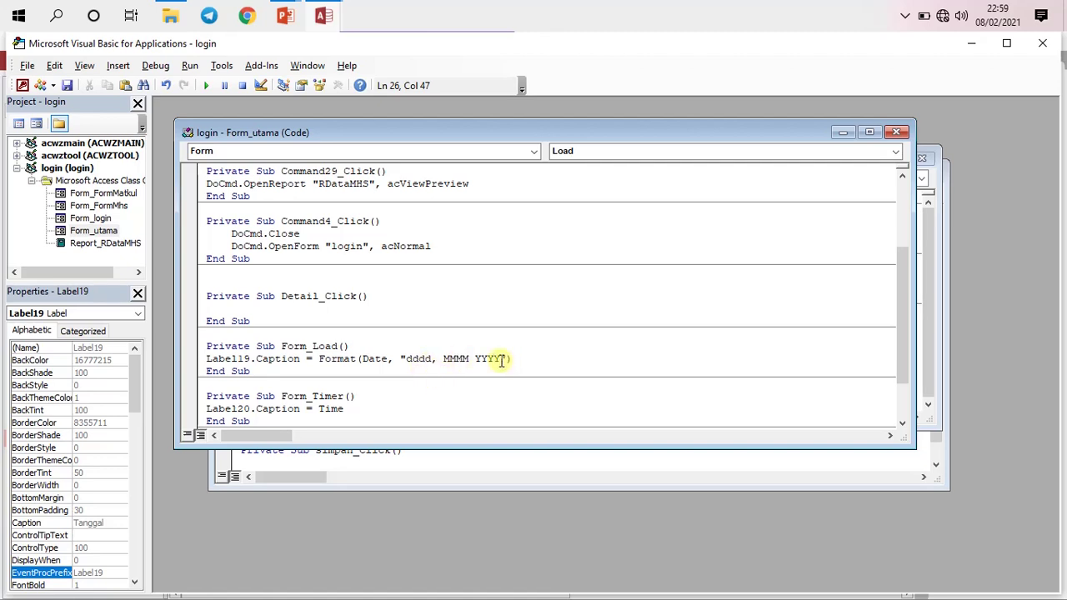
Close all open code windows and the Visual Basic editor, and deselect the Tanggal label in the utama form.
left_click(895, 134)
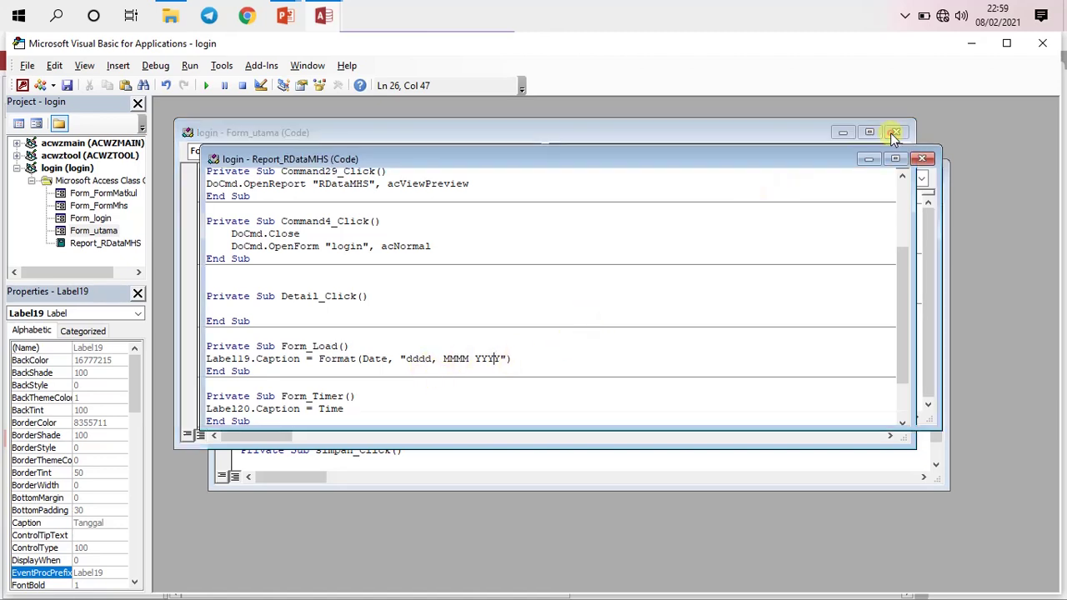
left_click(894, 133)
left_click(926, 159)
left_click(931, 167)
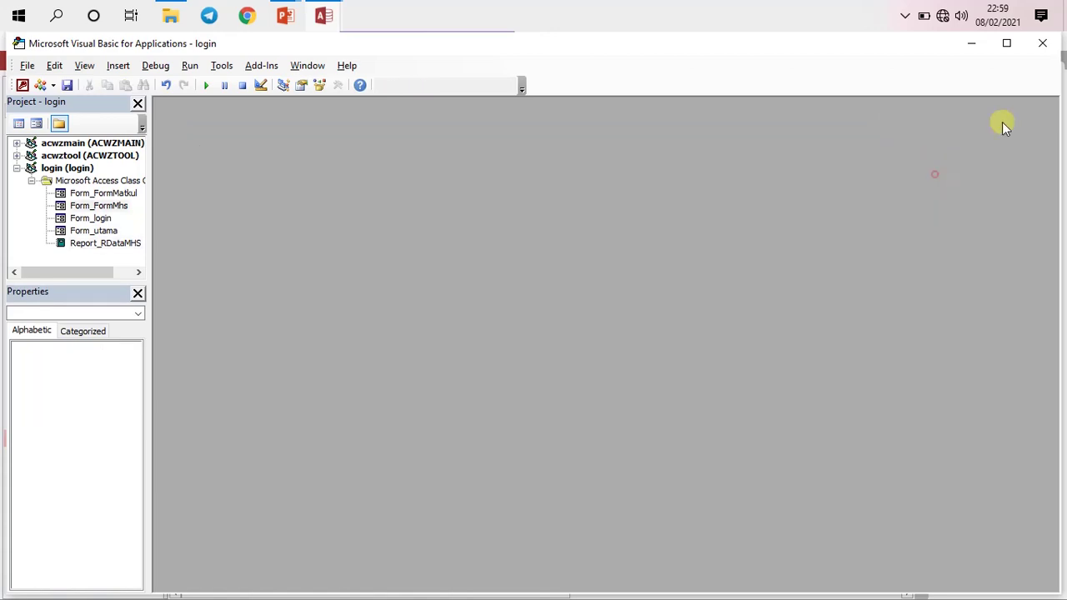
left_click(1041, 44)
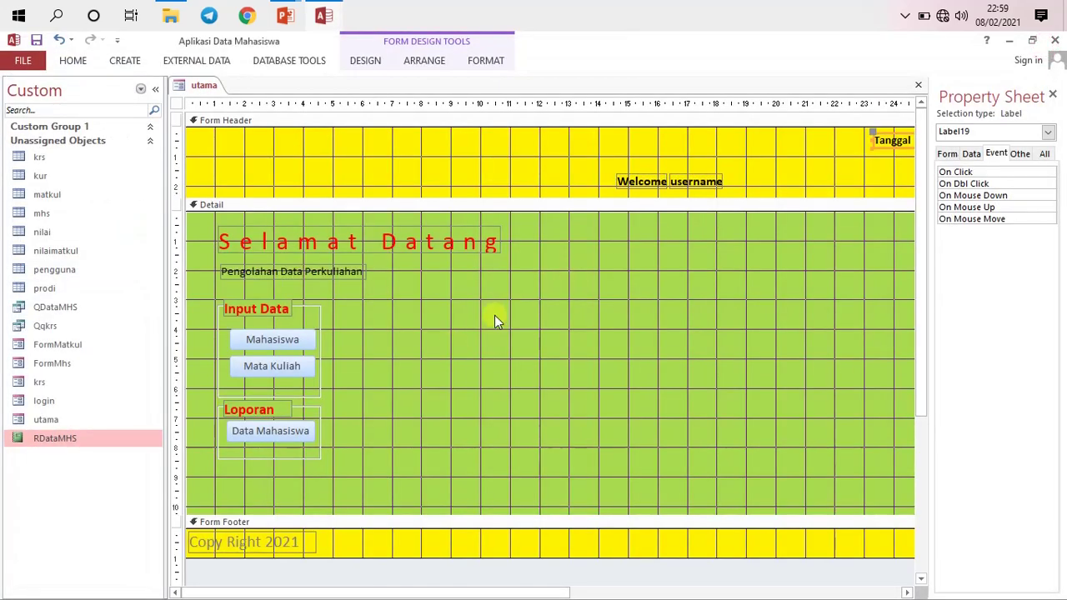
left_click(494, 315)
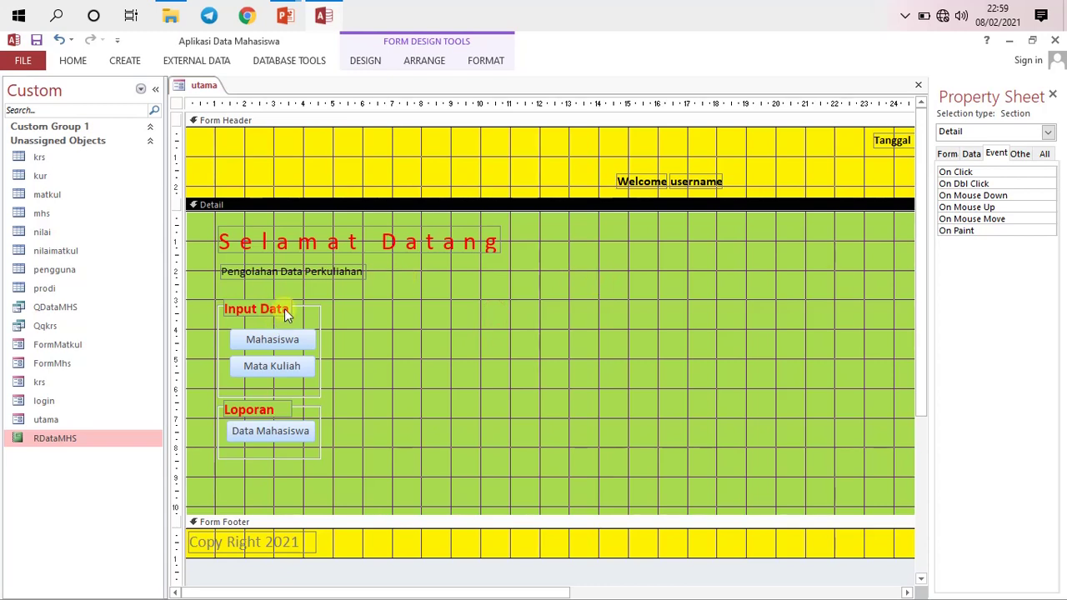
right_click(203, 86)
left_click(204, 84)
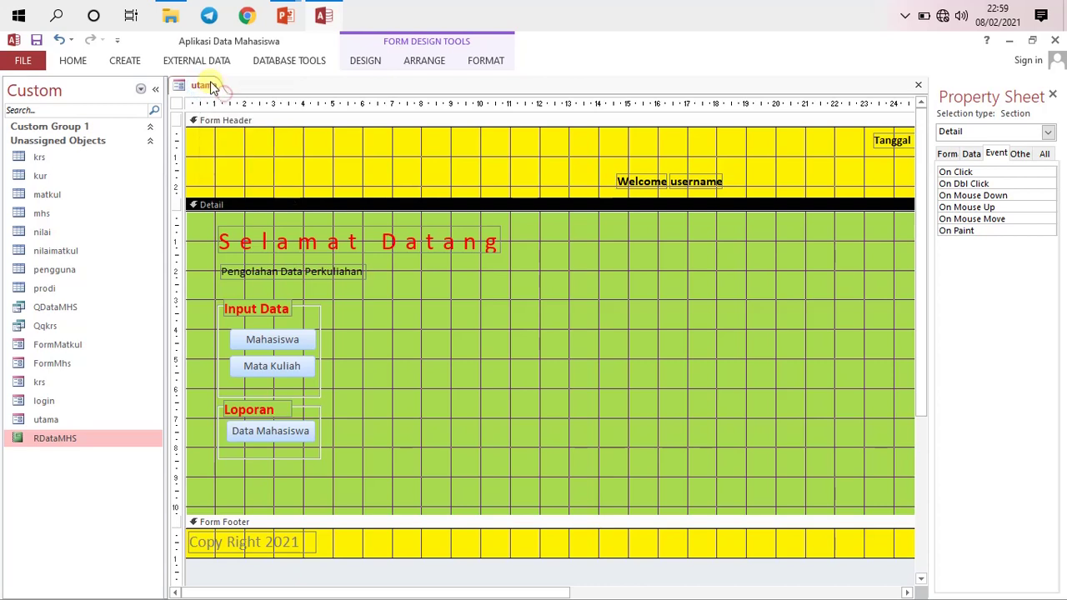
right_click(209, 82)
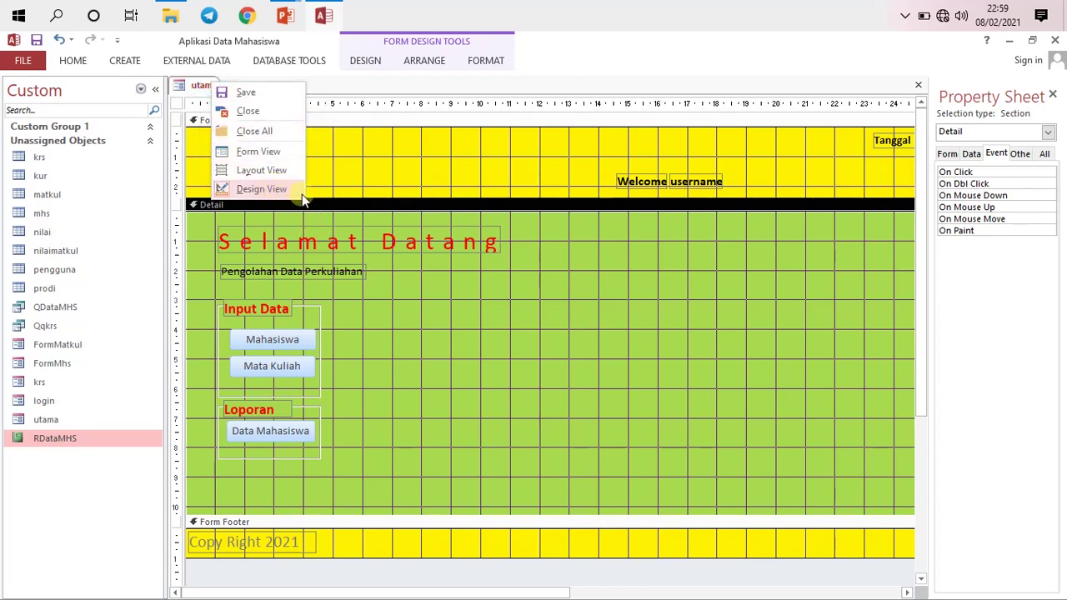
left_click(565, 266)
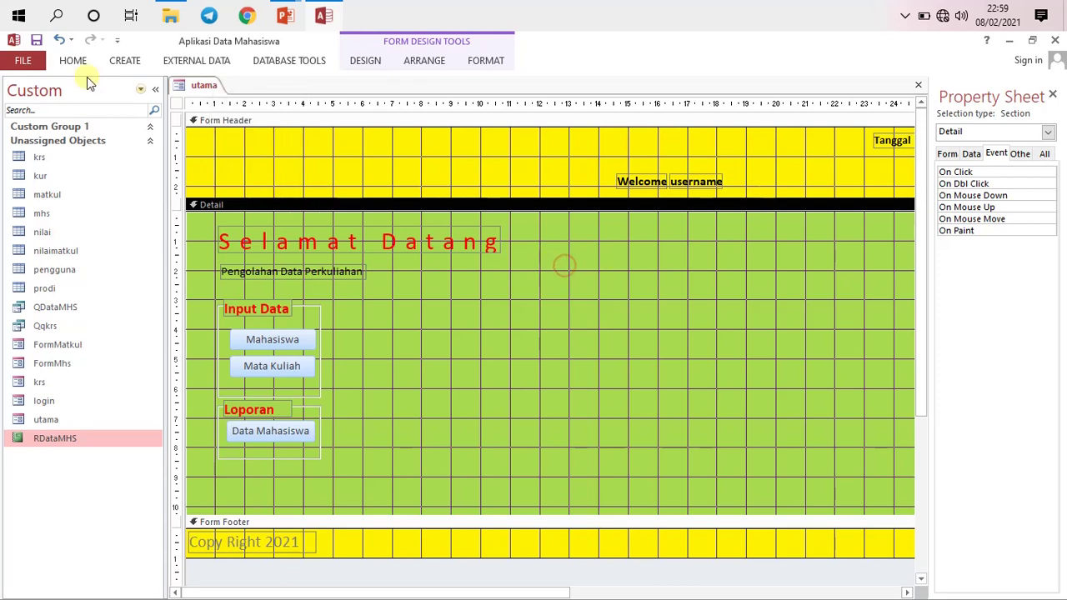
Close the database, exit the PowerPoint slide show, and reopen the login database from drive D in File Explorer.
left_click(1055, 41)
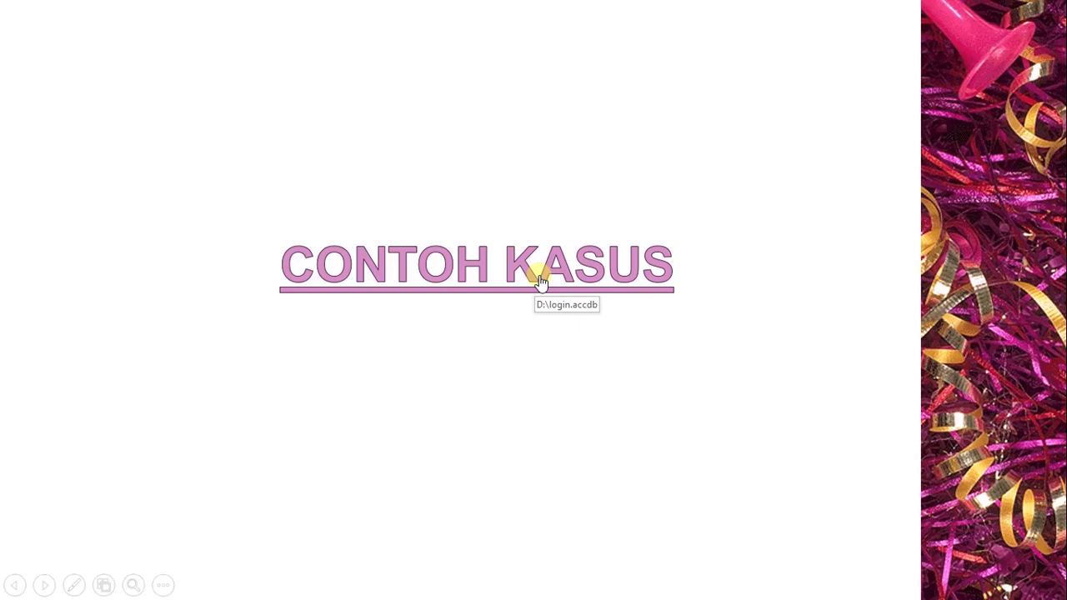
key("Escape")
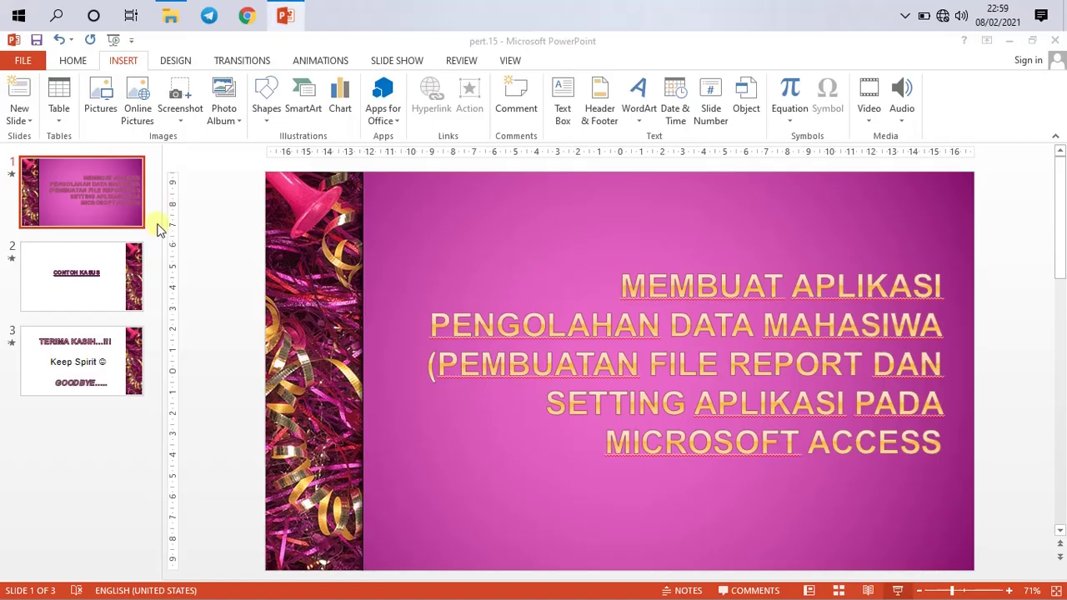
left_click(170, 17)
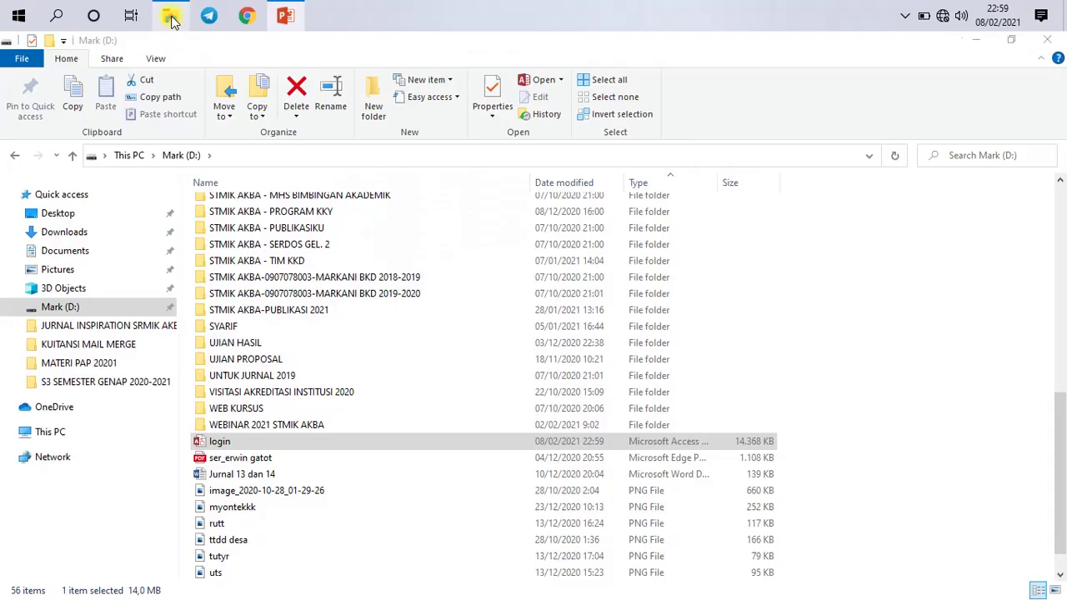
double_click(238, 443)
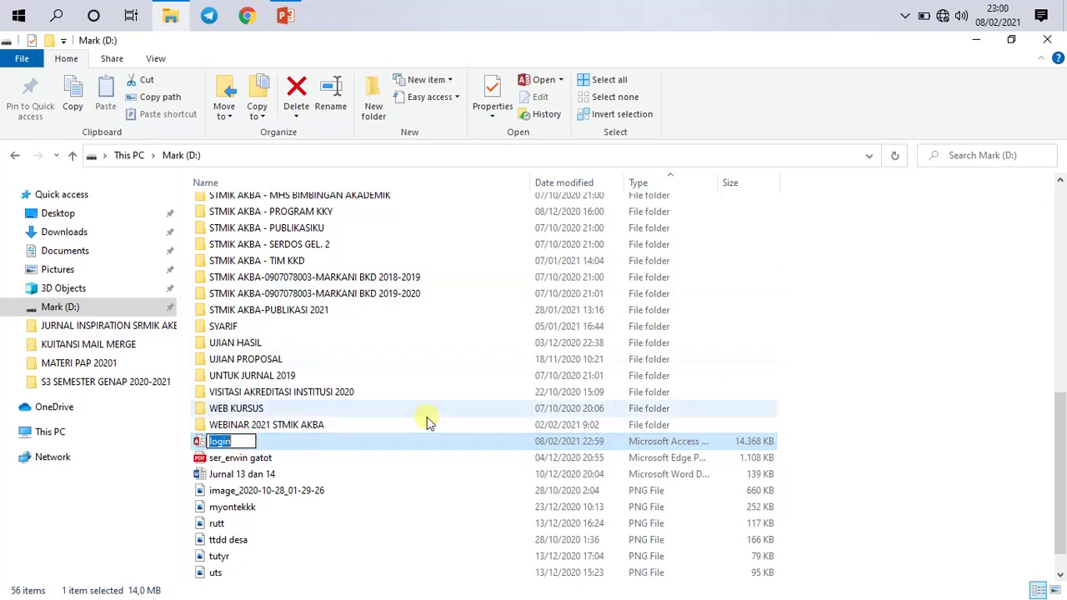
left_click(339, 471)
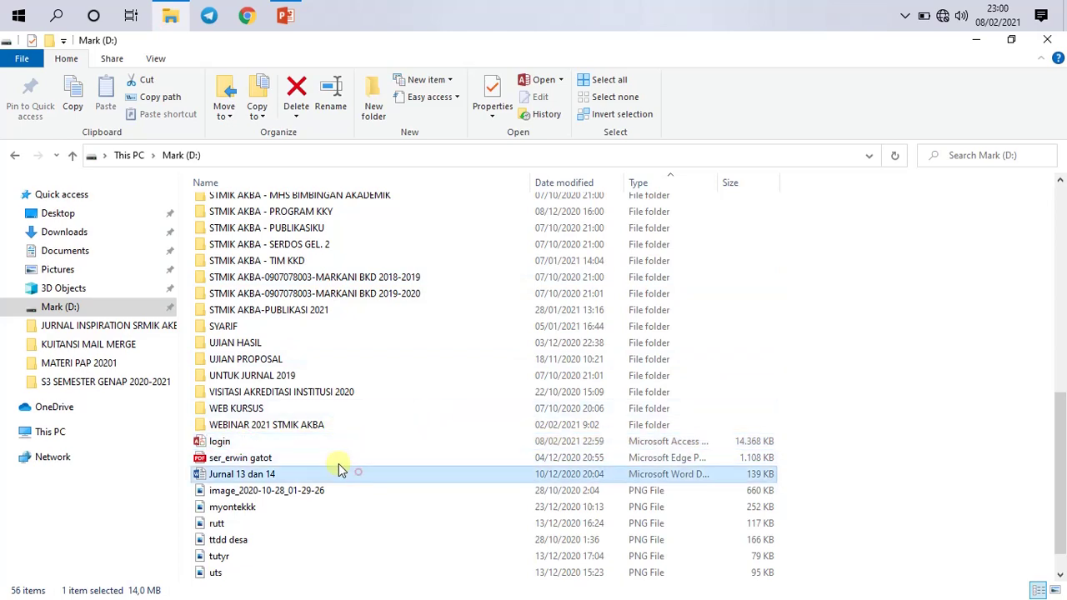
left_click(250, 441)
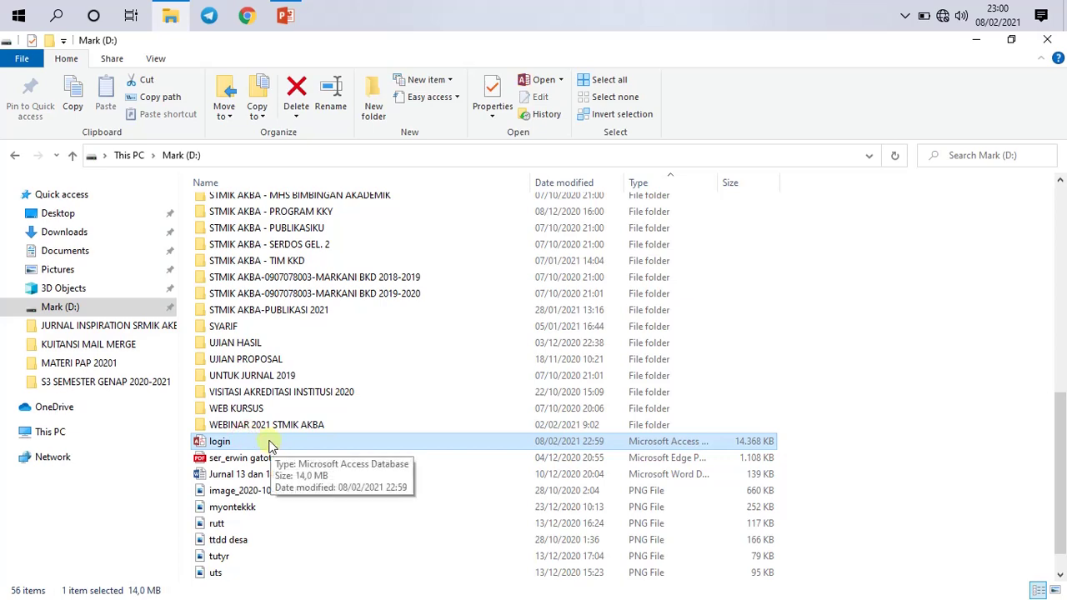
double_click(269, 443)
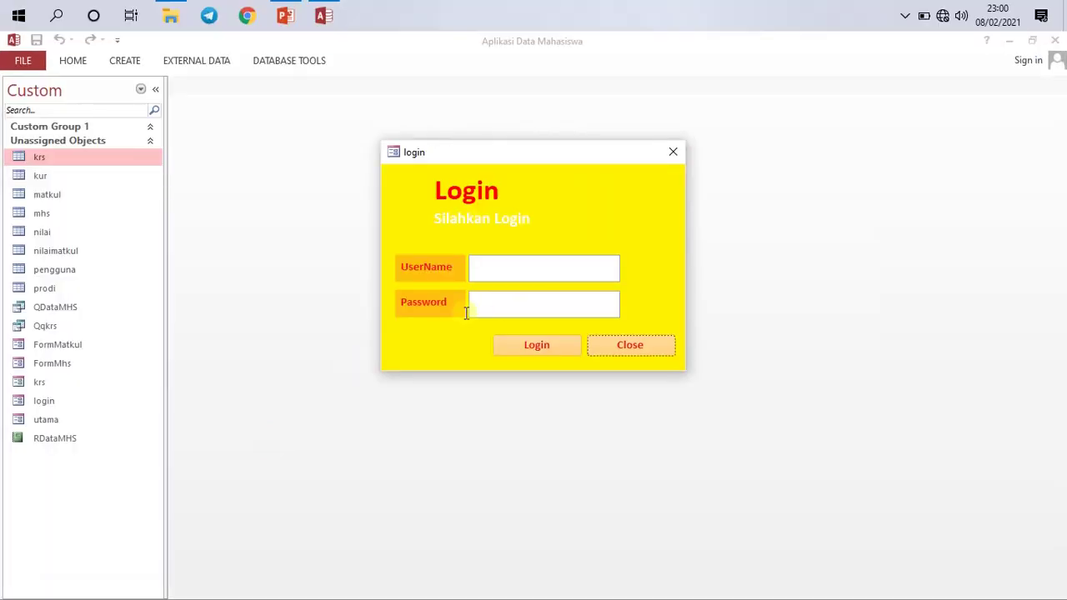
Log in through the login form by entering the username and the account password.
left_click(519, 270)
type("firman")
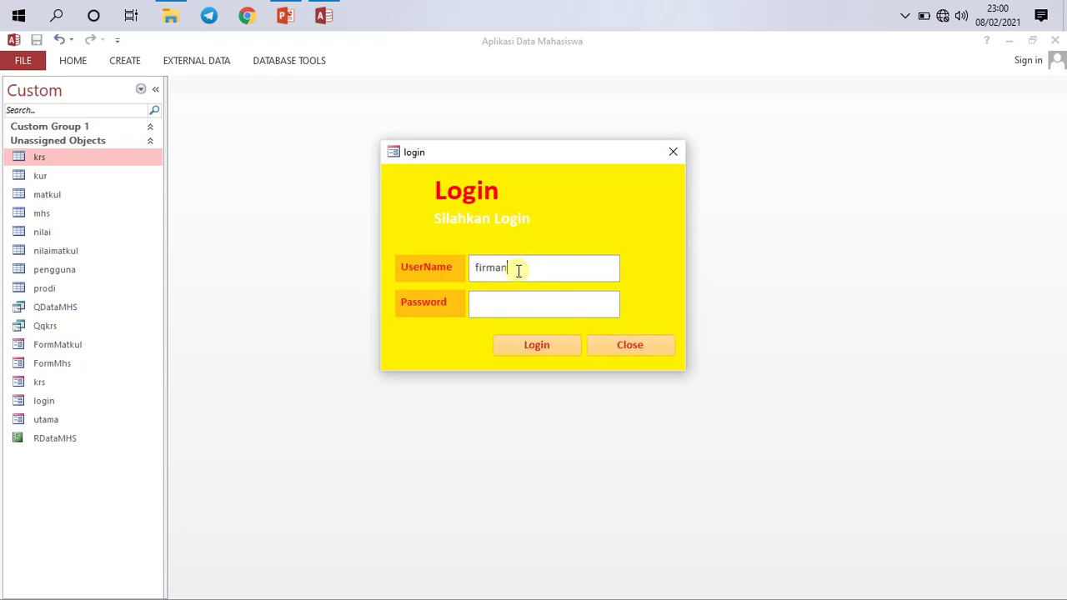
left_click(538, 297)
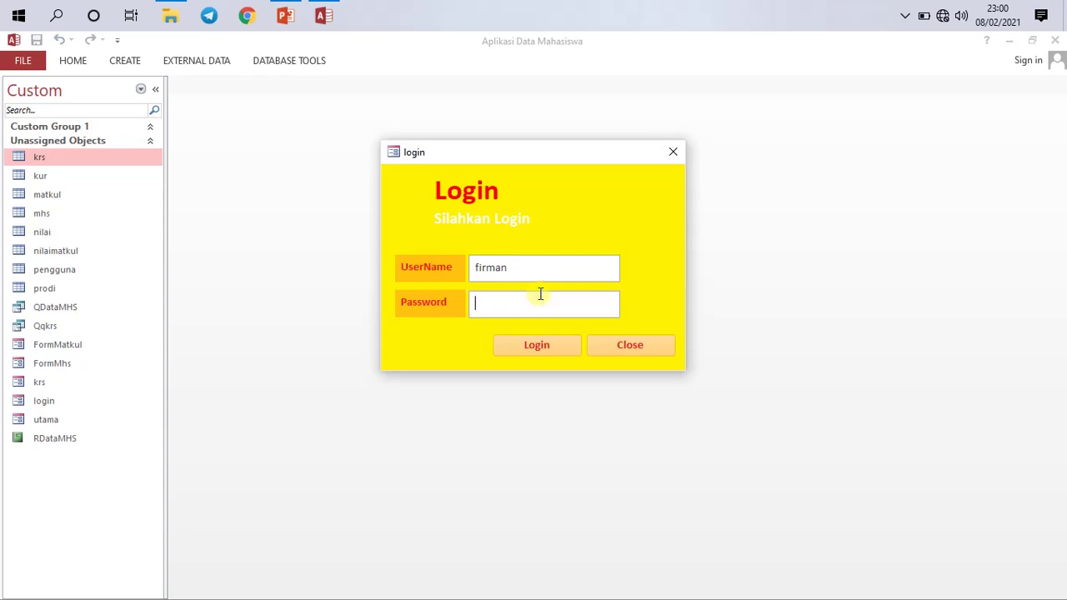
type("****")
left_click(556, 341)
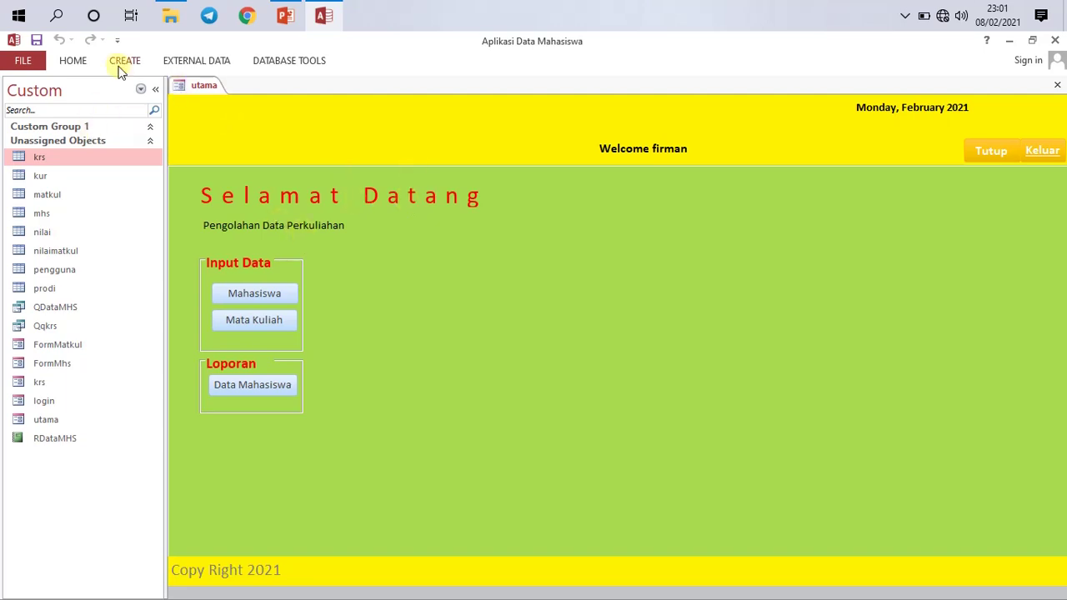
Close the utama form and open the Current Database settings in Access Options.
right_click(200, 89)
left_click(235, 117)
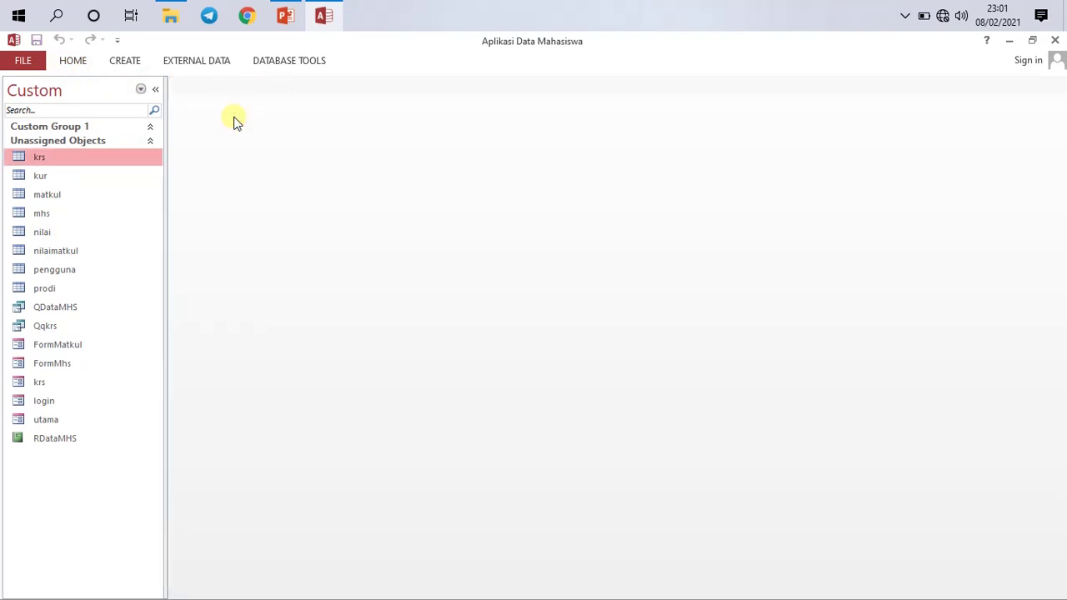
left_click(24, 60)
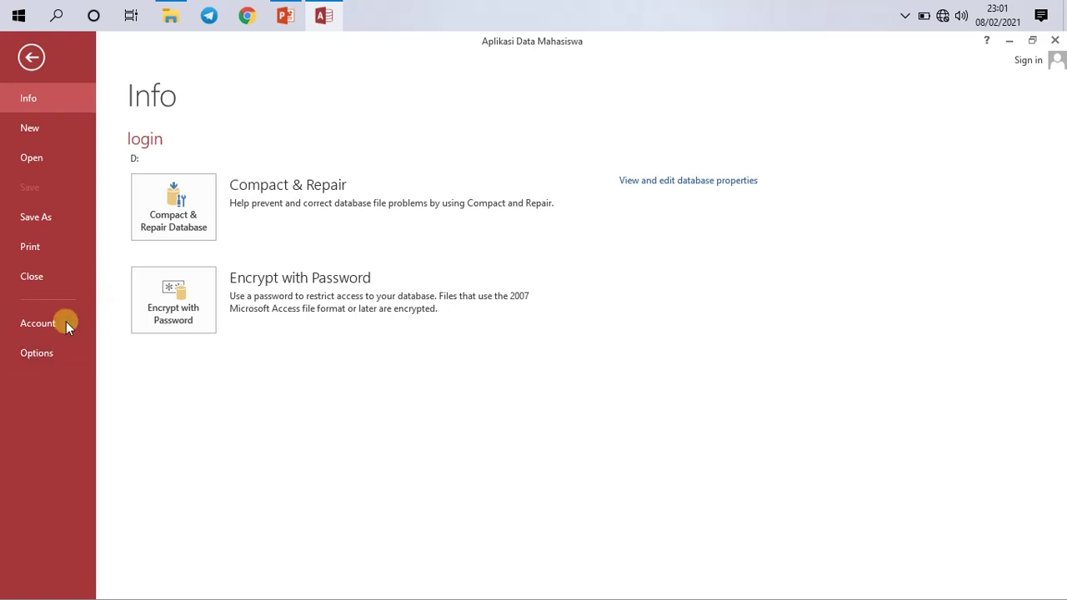
left_click(38, 354)
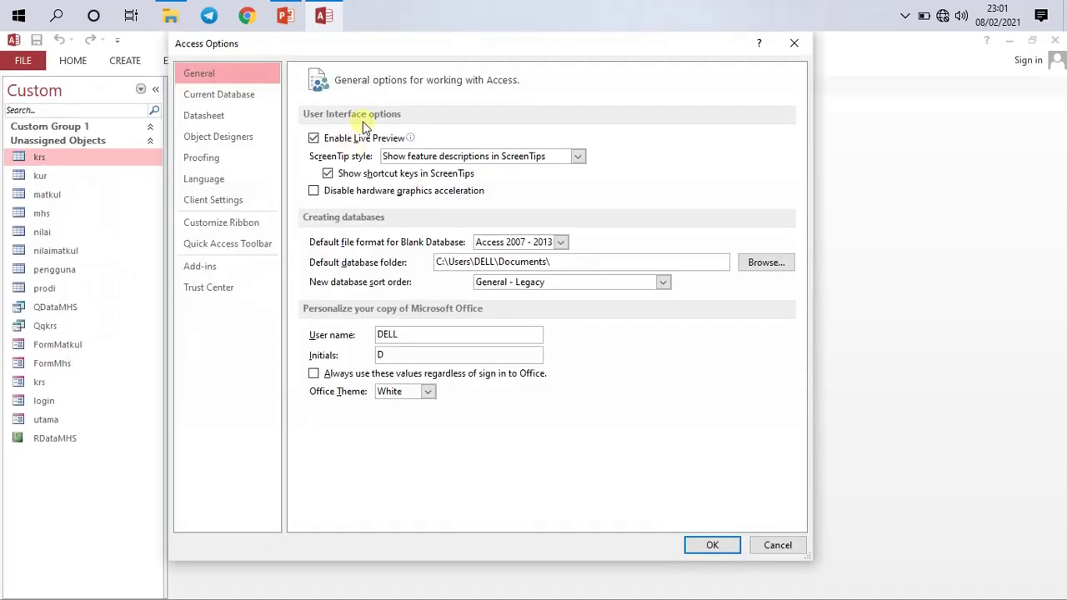
left_click(234, 99)
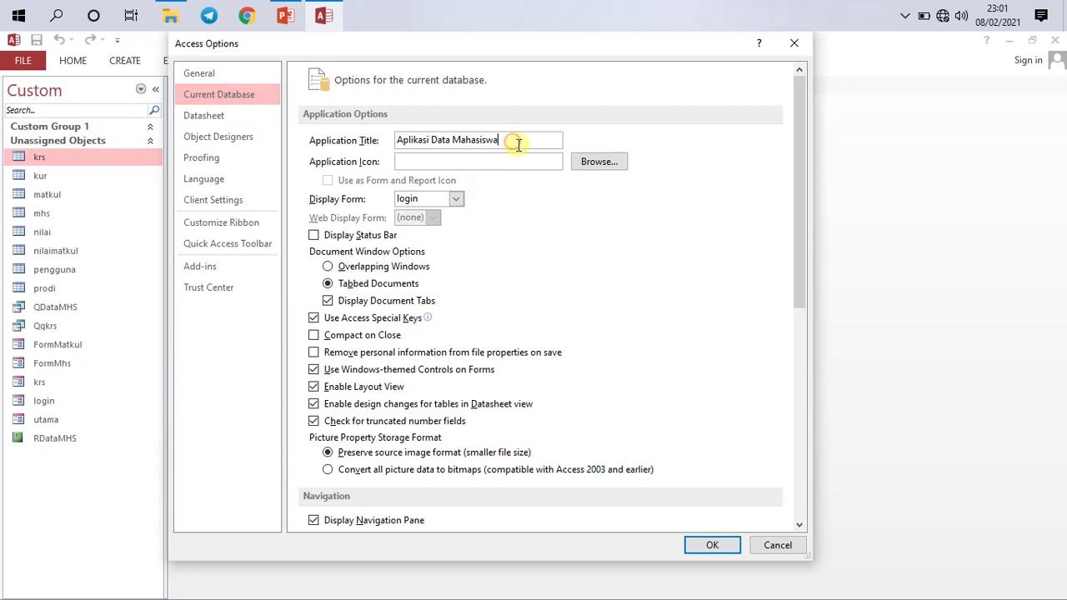
Check the Application Title in the current database settings and choose login as the Display Form.
left_click_drag(511, 141, 381, 158)
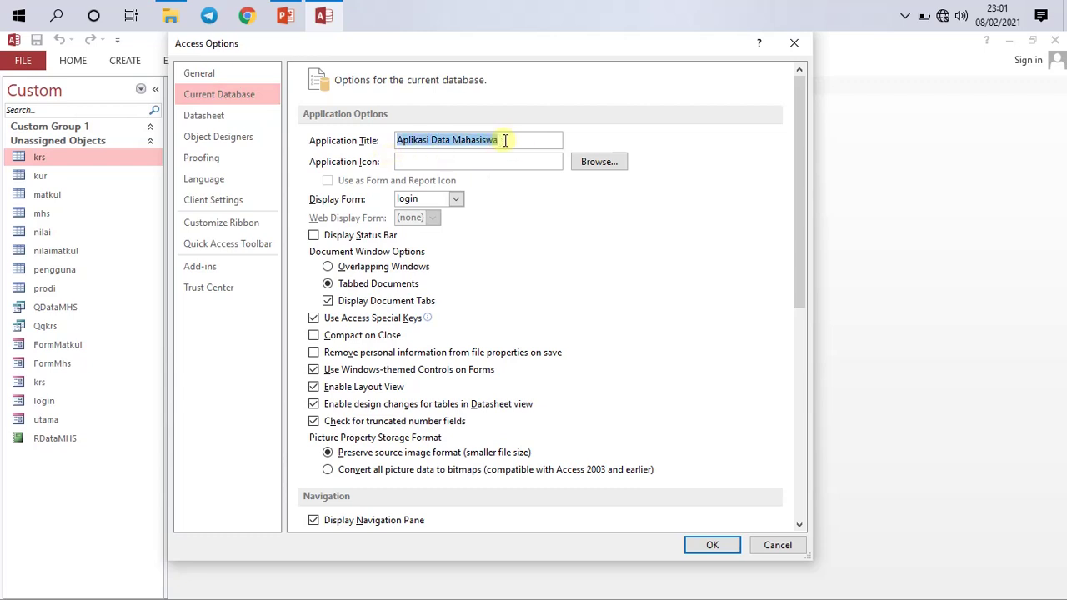
left_click(505, 140)
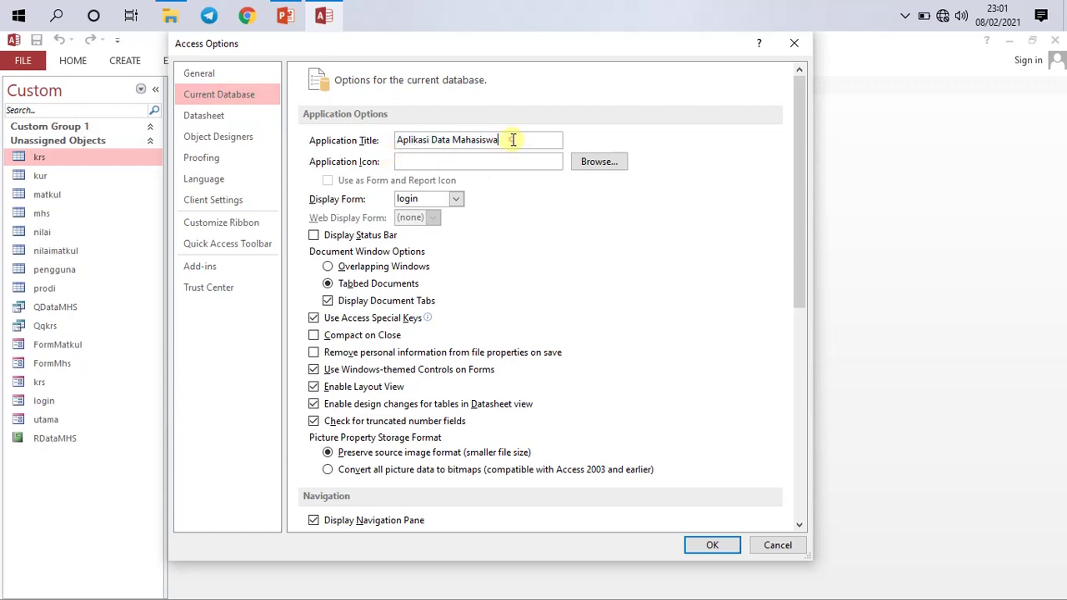
left_click_drag(513, 140, 399, 142)
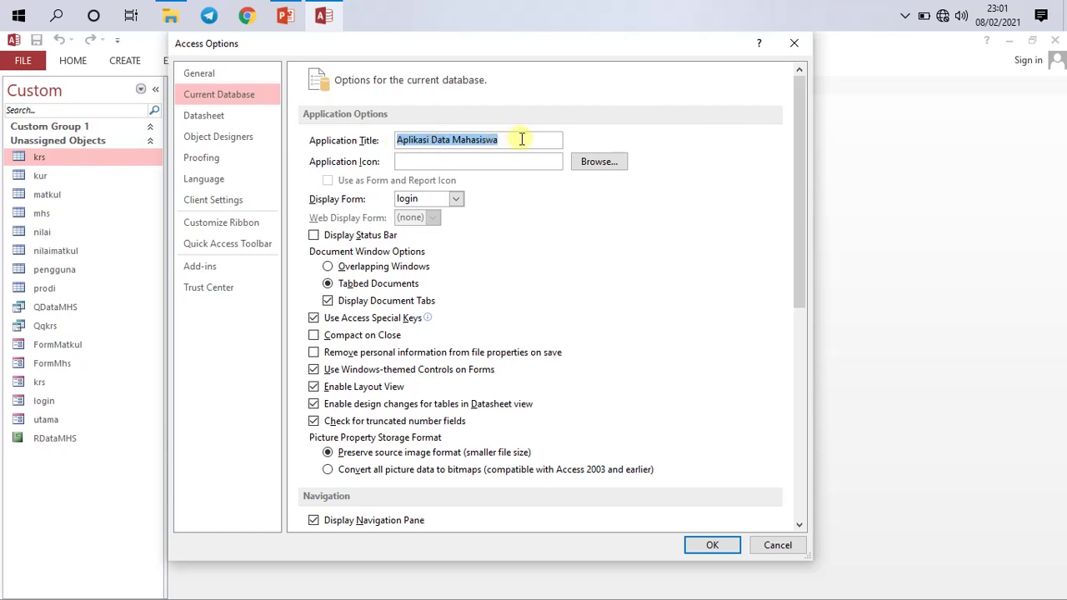
left_click(521, 139)
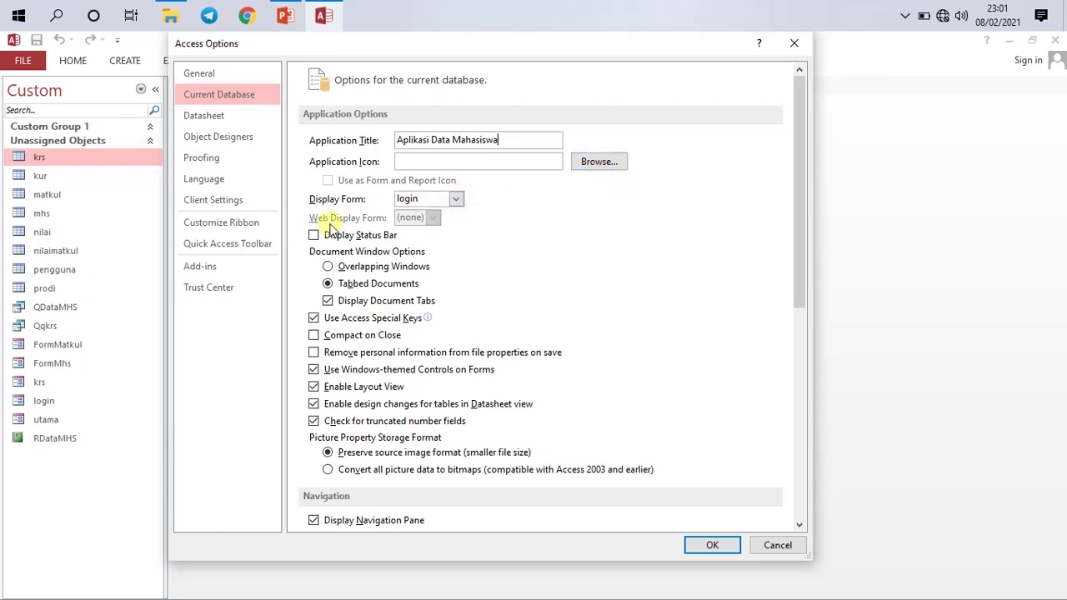
left_click(458, 197)
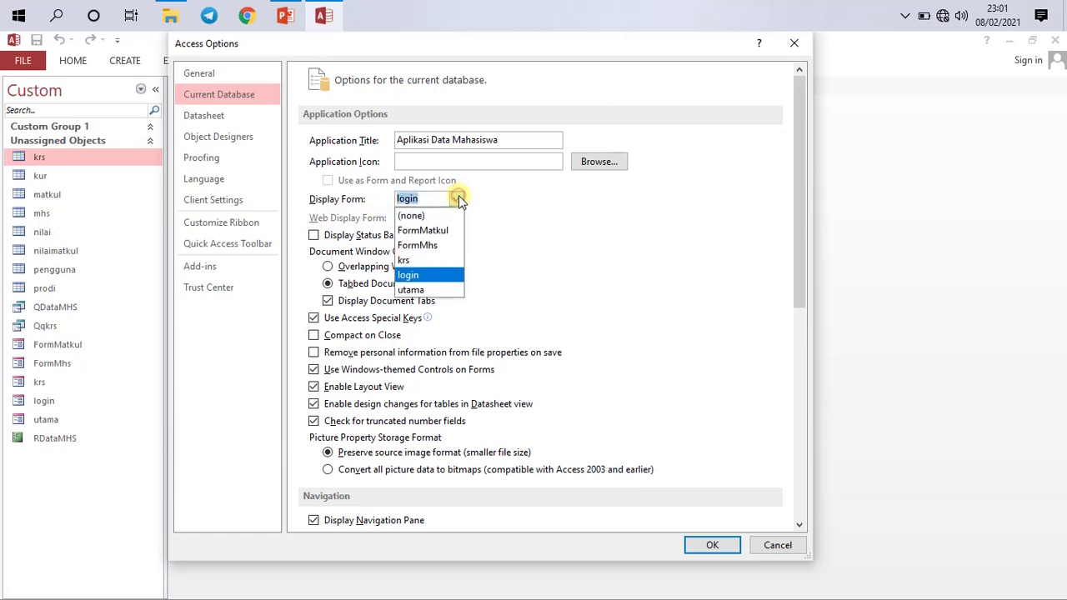
left_click(526, 244)
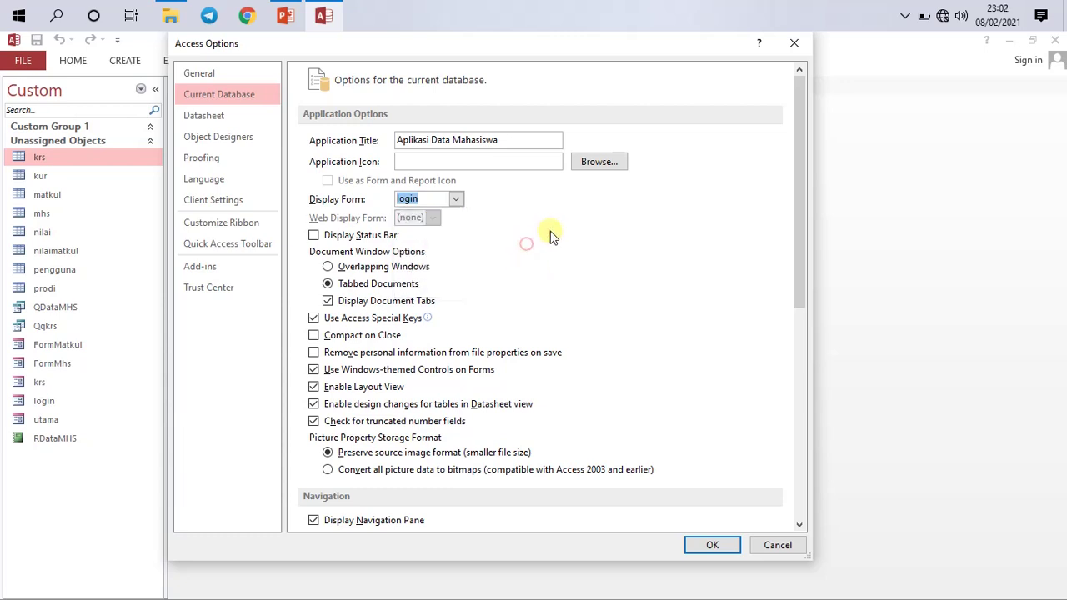
left_click(456, 198)
left_click(415, 275)
Turn off Display Navigation Pane in the Navigation section of the current database settings.
scroll(542, 269, "down", 3)
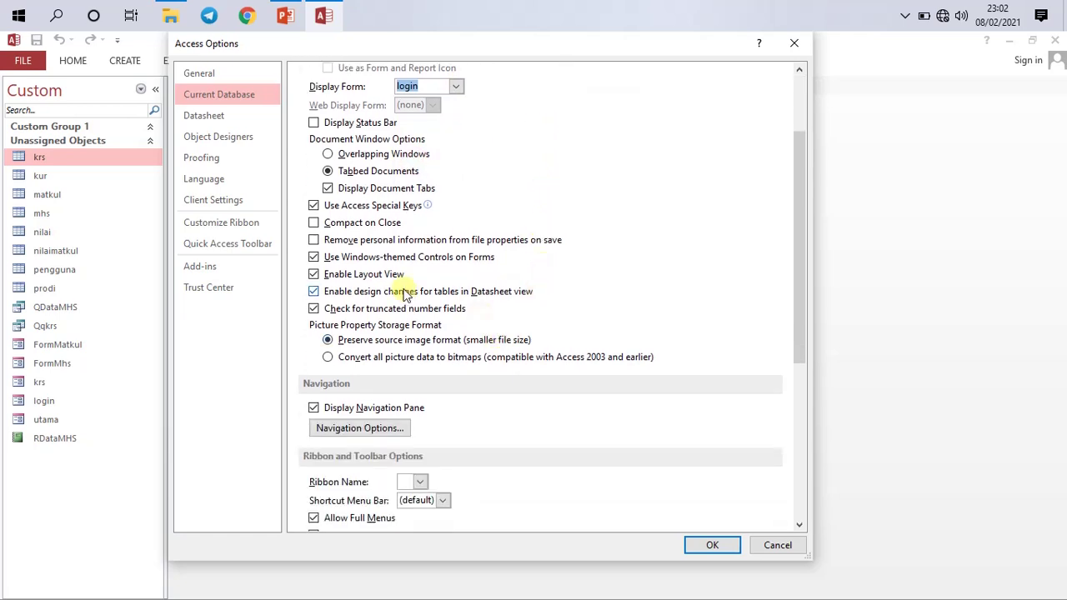
scroll(363, 429, "down", 2)
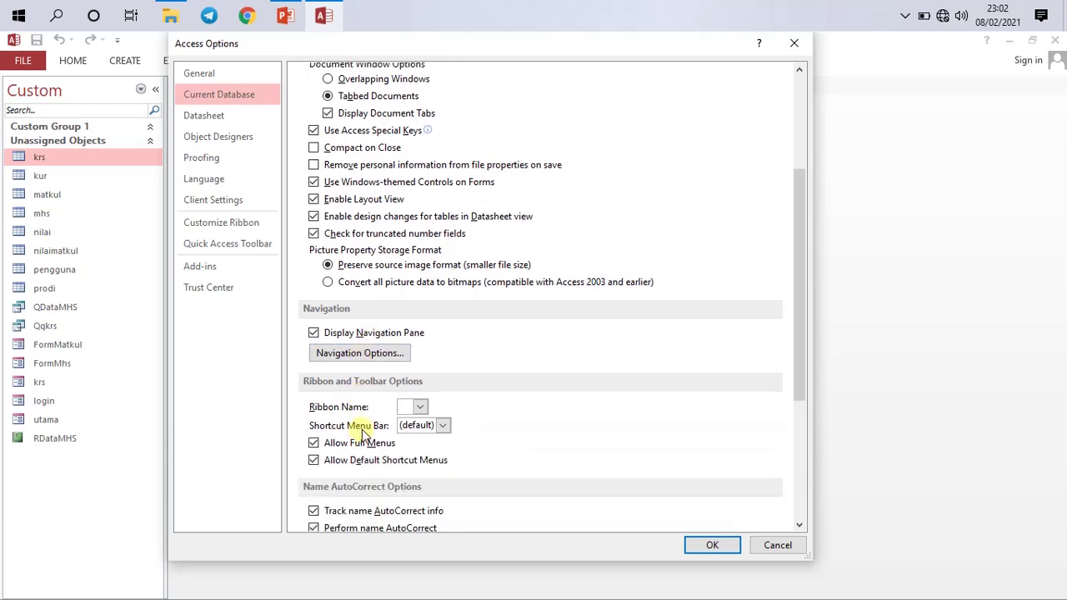
left_click(314, 333)
left_click(313, 334)
left_click(314, 333)
Turn off Allow Default Shortcut Menus, apply the Access options, and dismiss the resulting message.
scroll(564, 358, "down", 2)
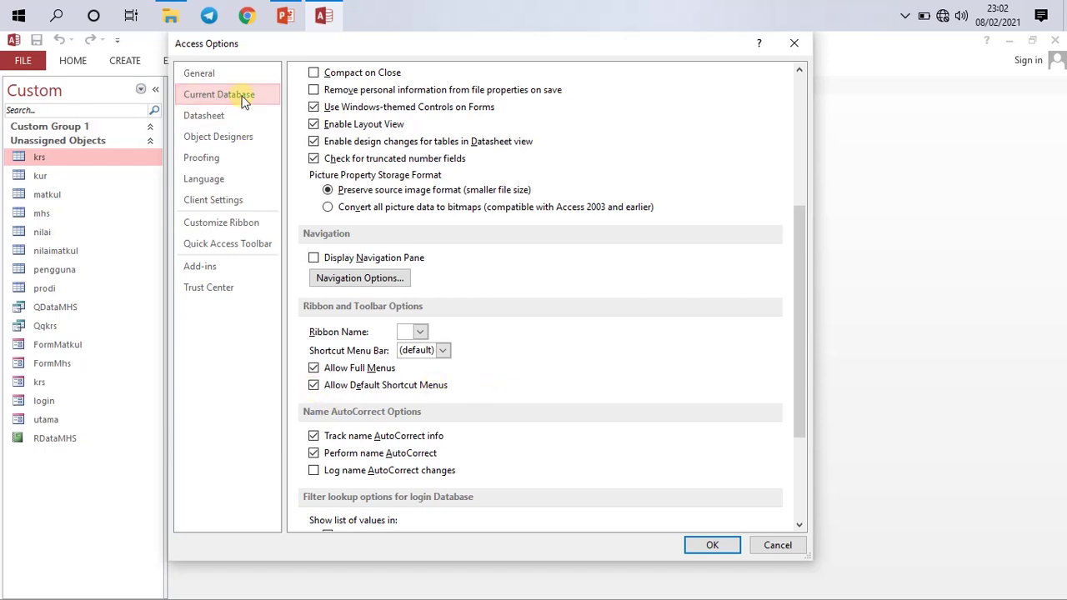
left_click_drag(273, 48, 470, 74)
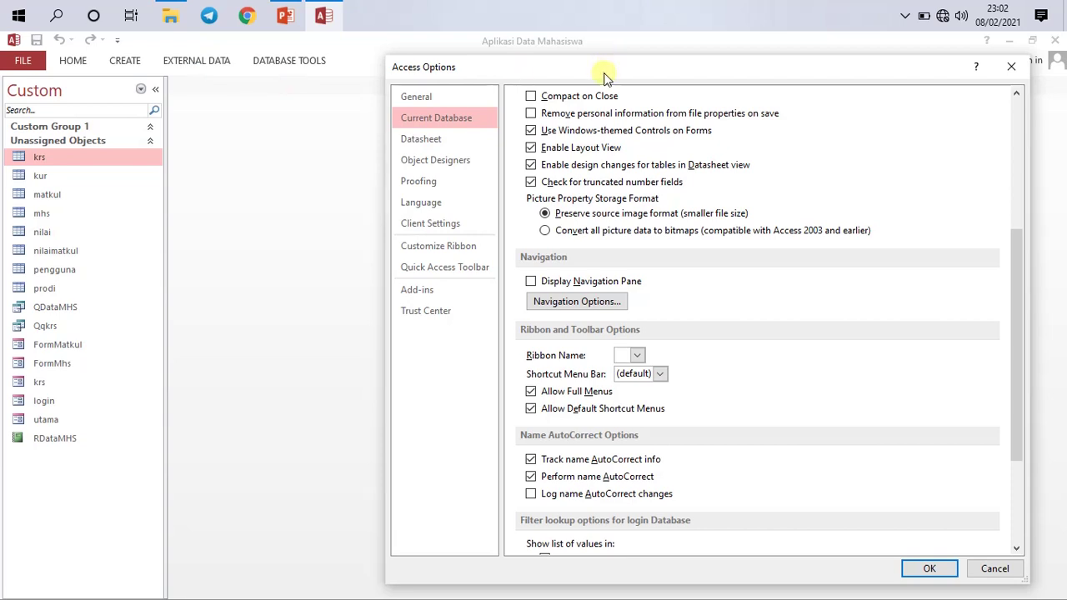
left_click_drag(605, 70, 485, 51)
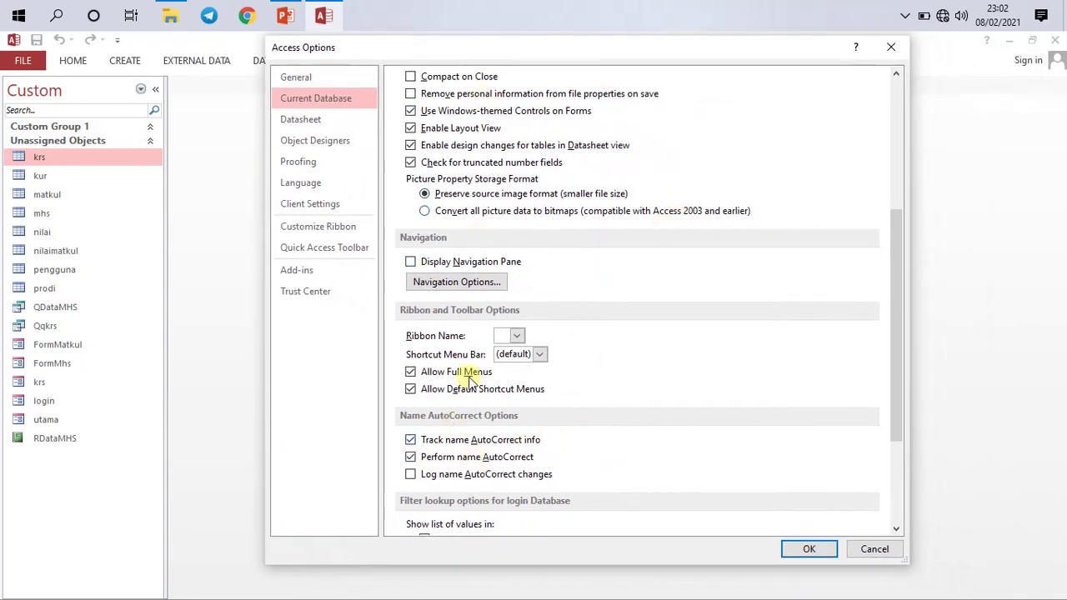
left_click(412, 390)
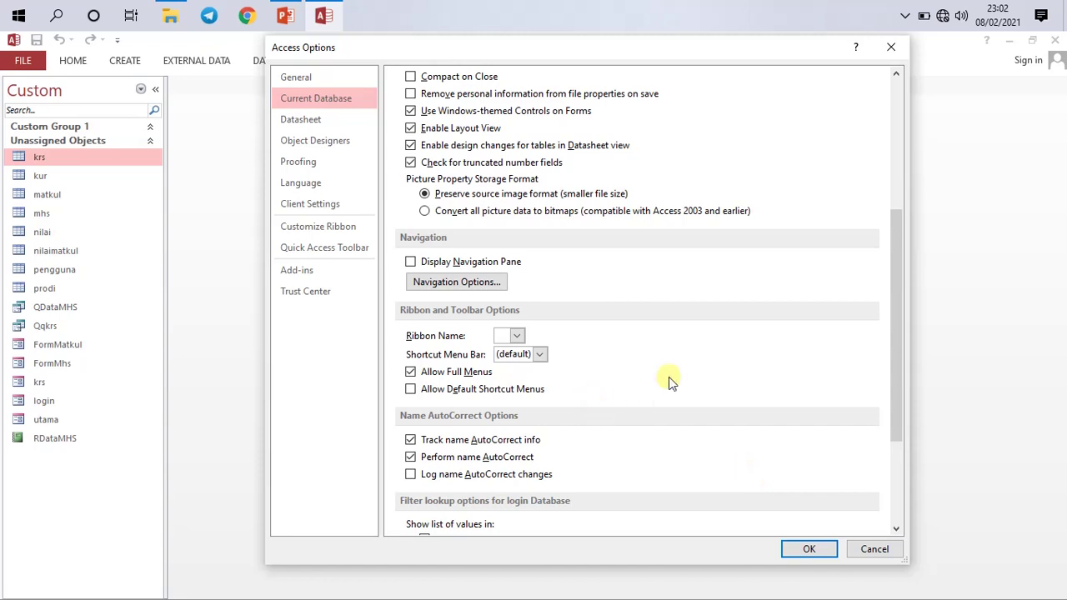
scroll(672, 380, "down", 2)
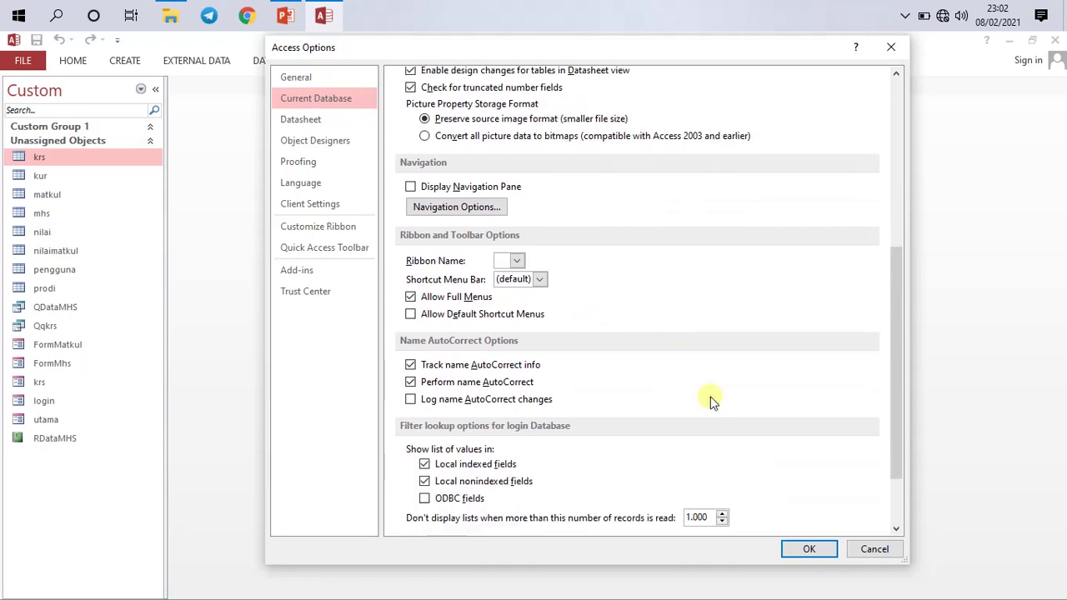
left_click(828, 550)
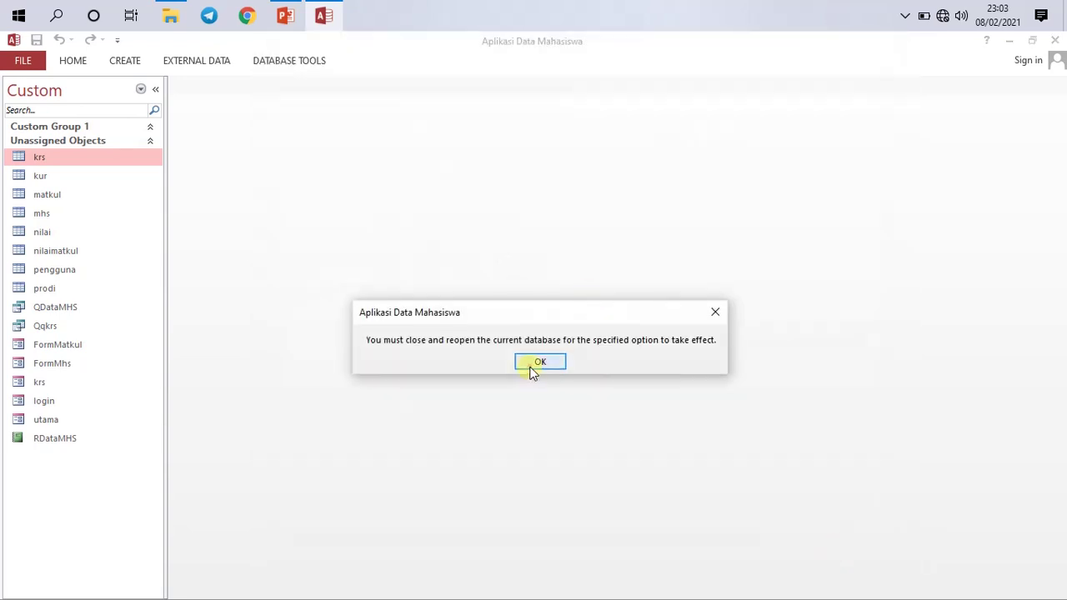
left_click(534, 365)
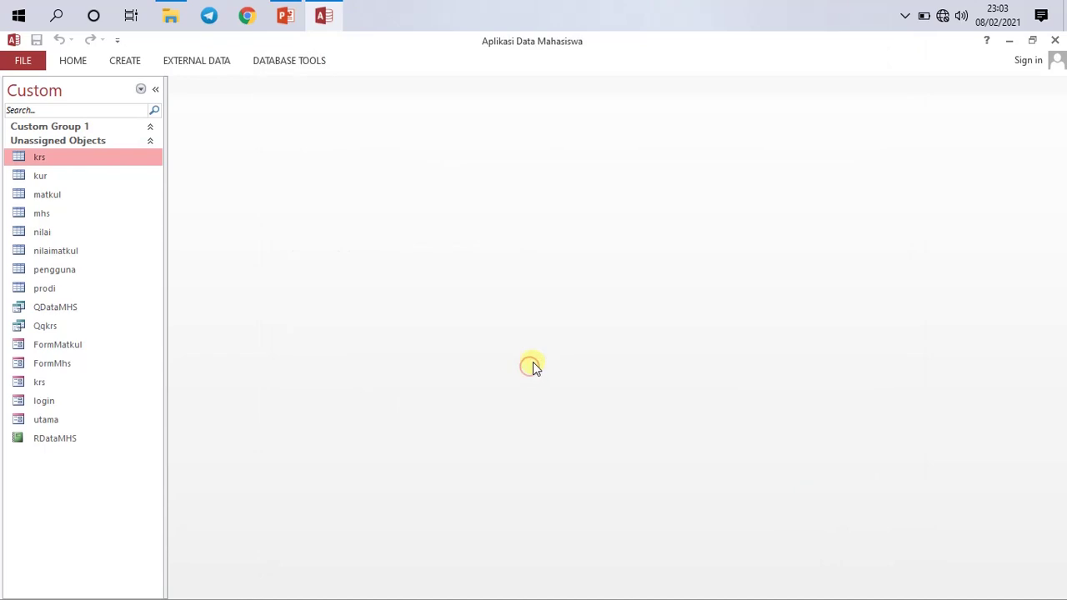
Close and reopen the database, and log in with the username and account password to test the startup settings.
left_click(1055, 41)
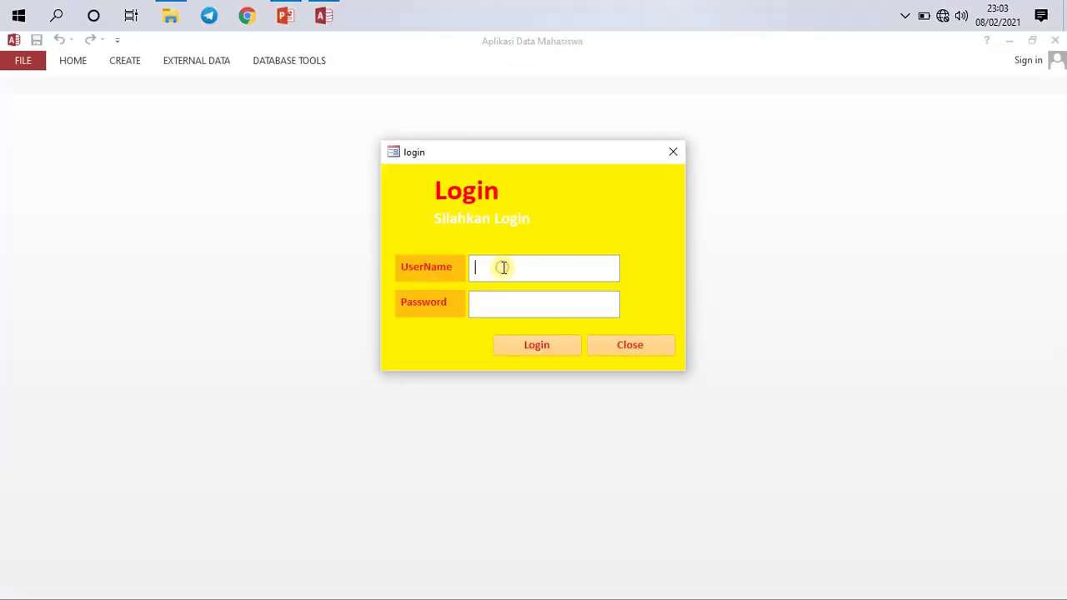
type("firman")
left_click(517, 309)
type("****")
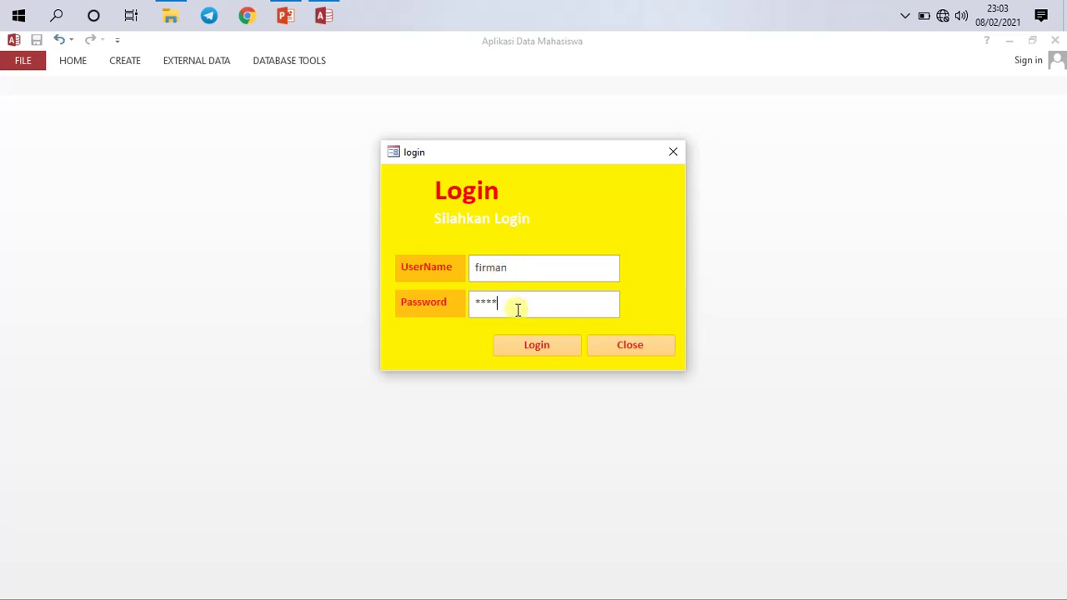
type("**")
left_click(519, 348)
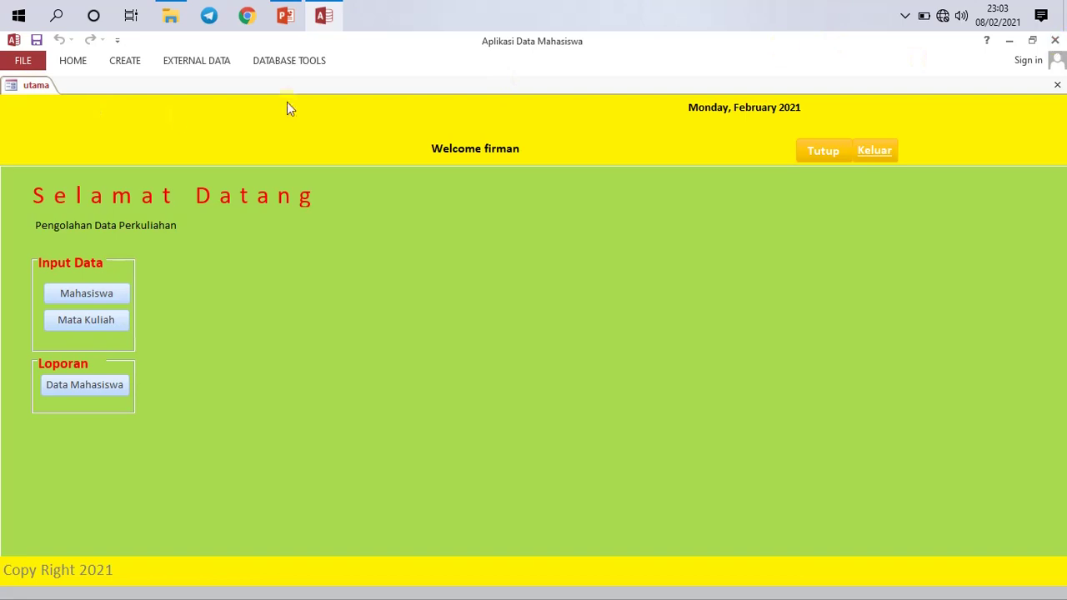
Turn on Allow Default Shortcut Menus and turn off Allow Full Menus for the current database, apply the options, and dismiss the message.
left_click(23, 59)
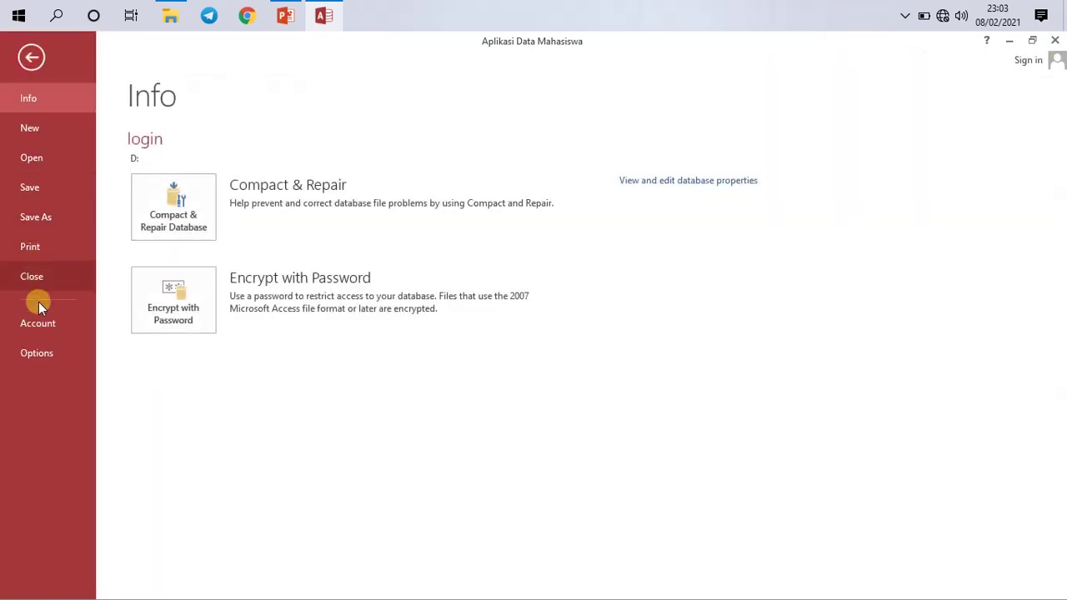
left_click(45, 353)
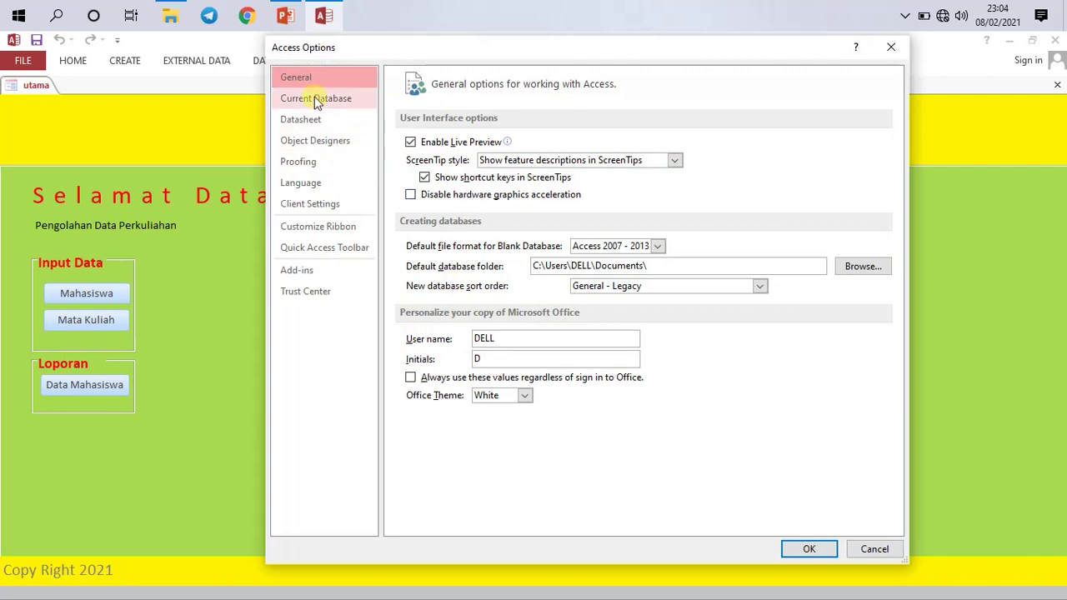
left_click(317, 100)
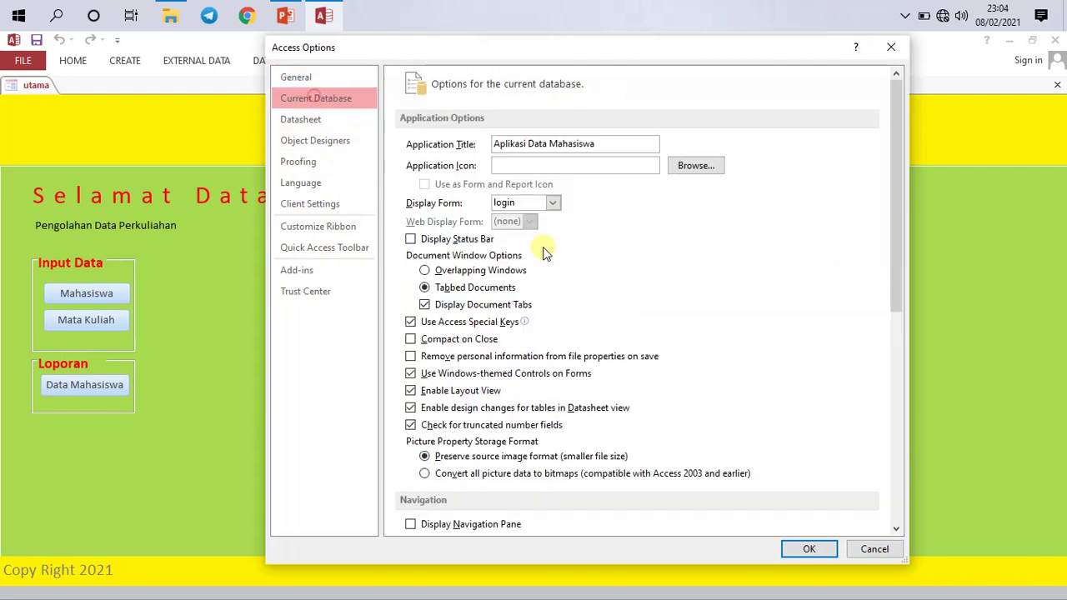
scroll(508, 405, "down", 5)
scroll(486, 454, "down", 2)
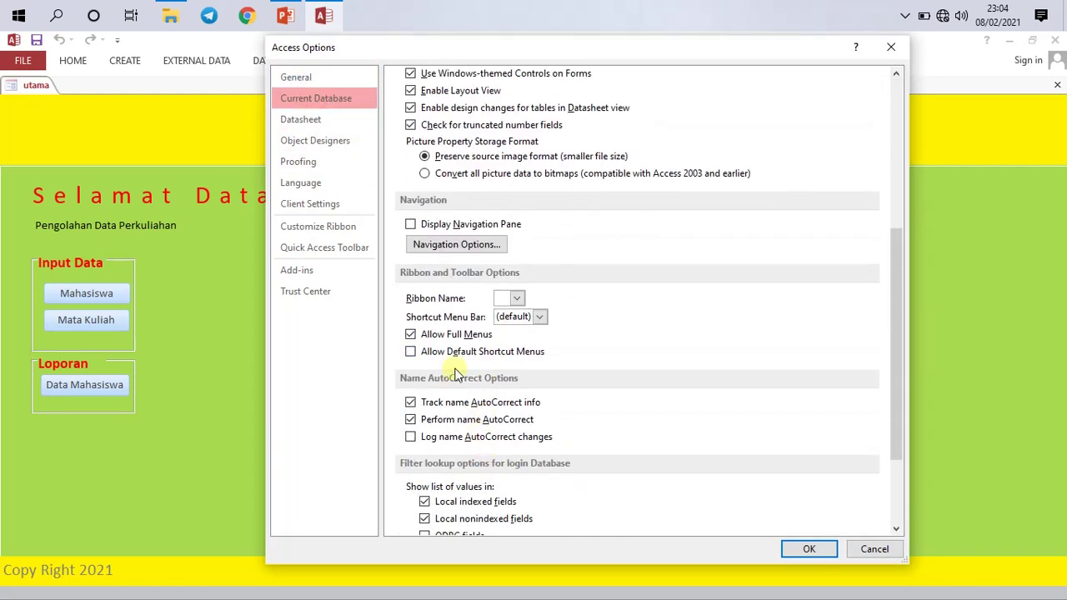
left_click(437, 351)
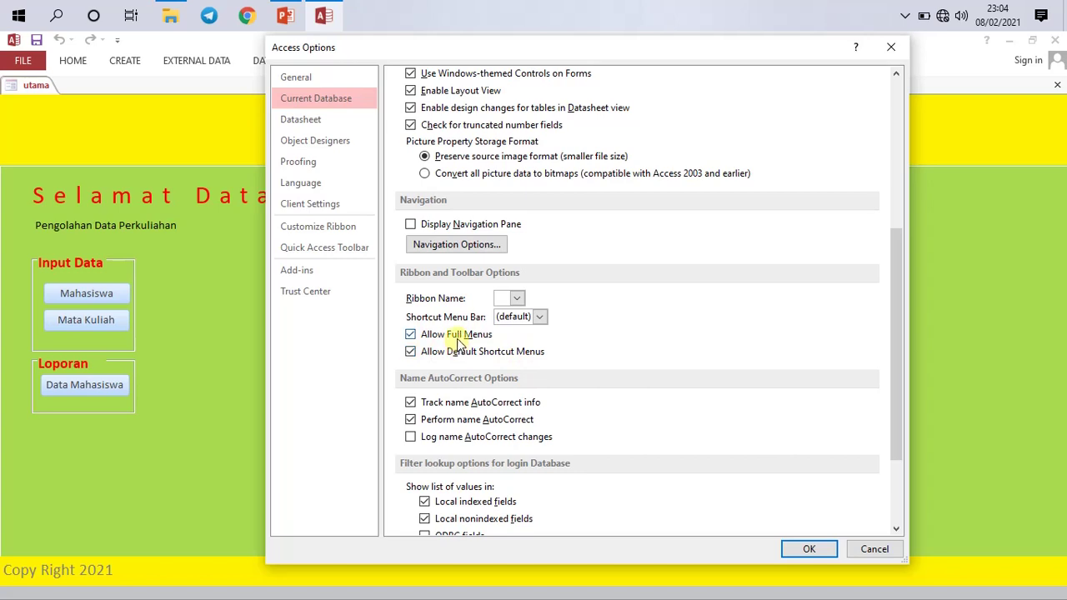
left_click(459, 334)
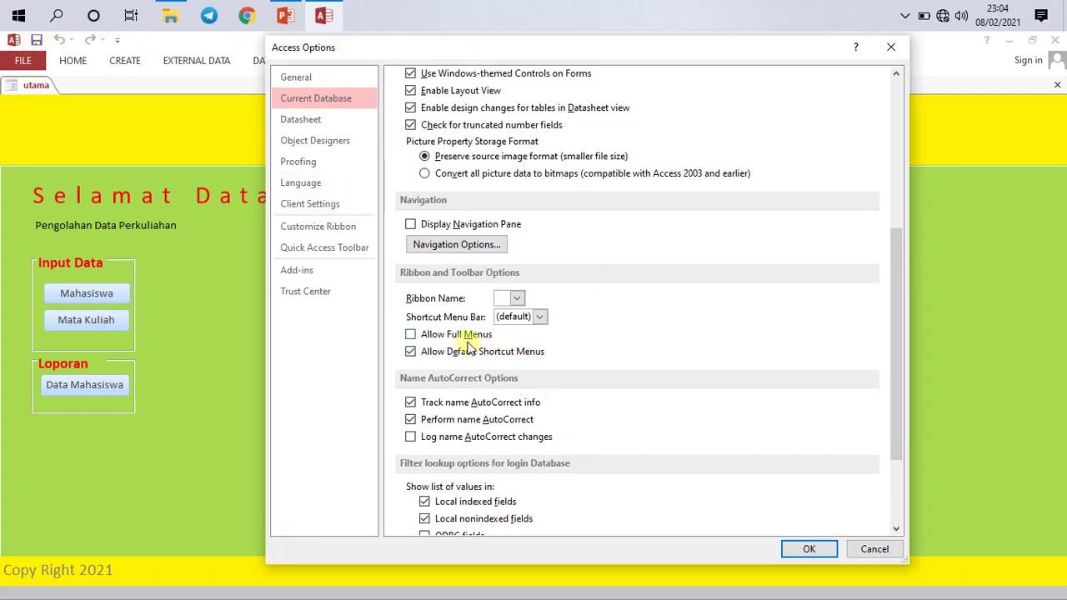
left_click(808, 548)
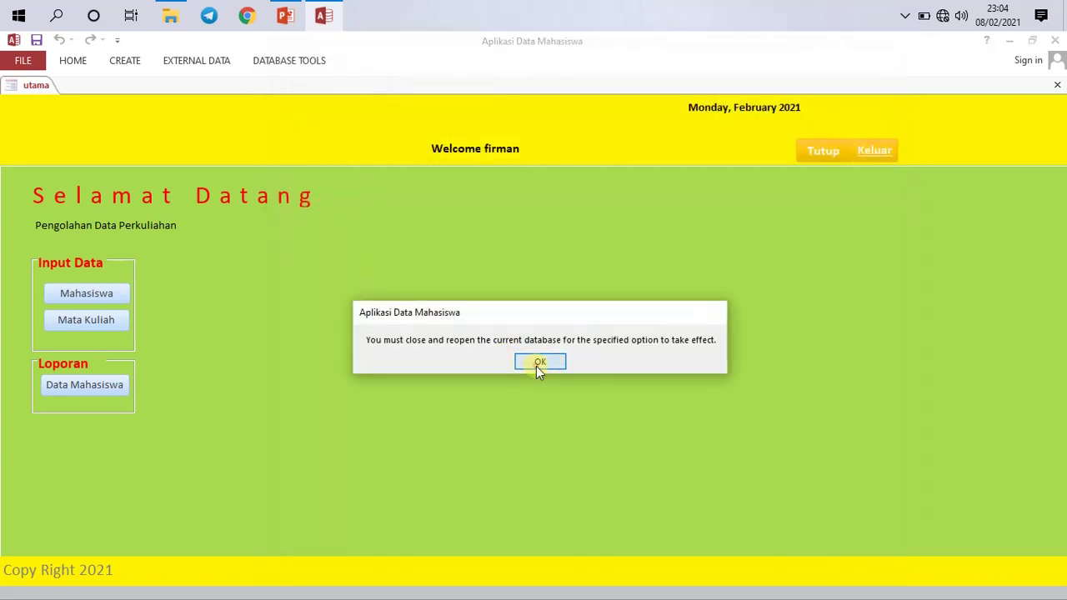
left_click(537, 363)
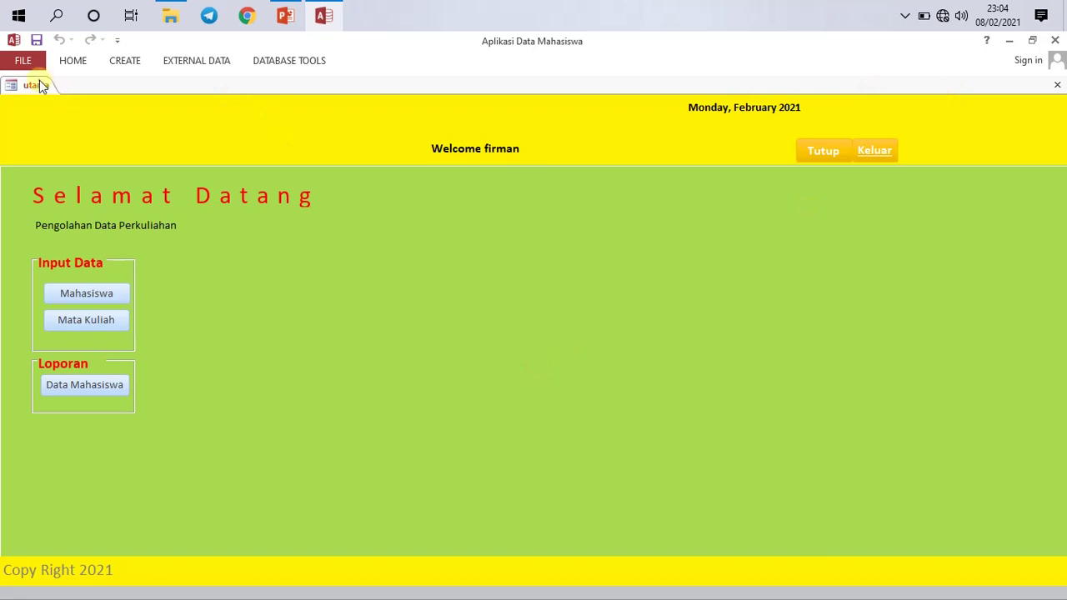
Close and reopen the login database, and log in with the username and account password to test the changed menu options.
left_click(1055, 39)
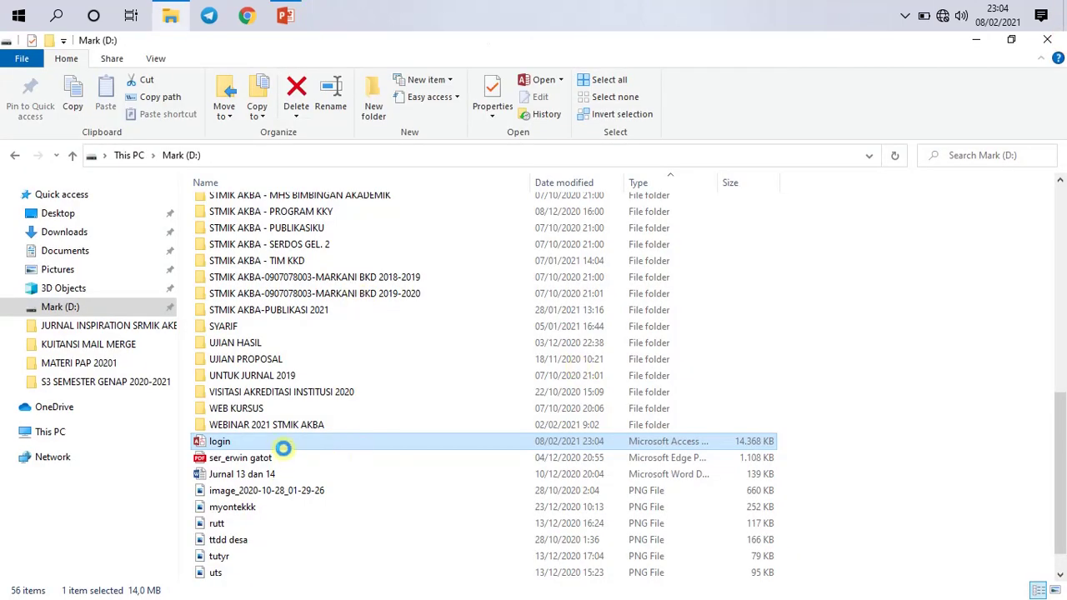
left_click(279, 443)
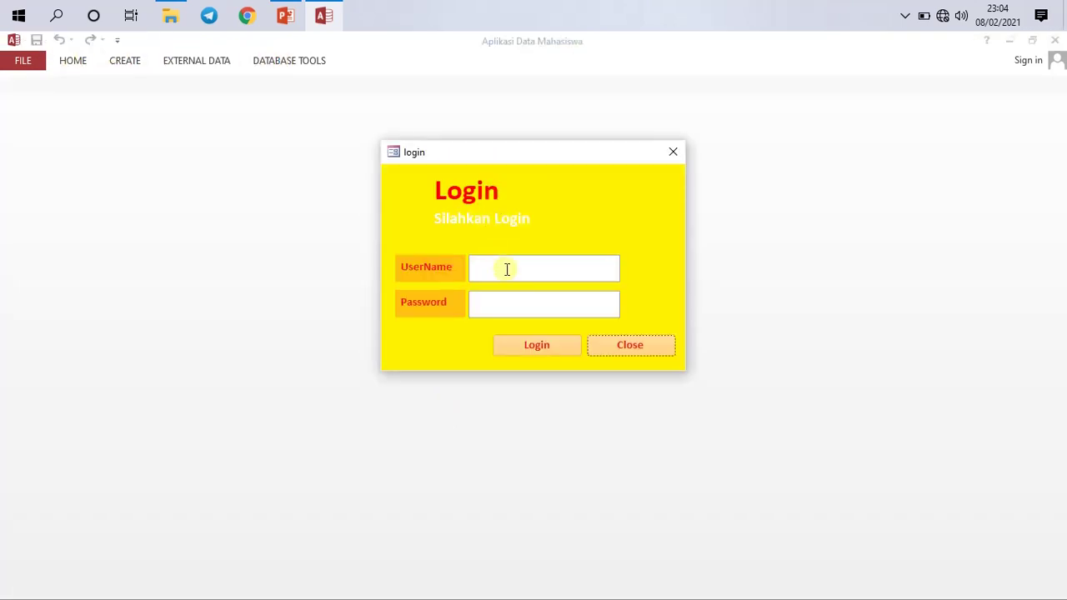
type("firman")
left_click(527, 308)
type("**")
left_click(537, 345)
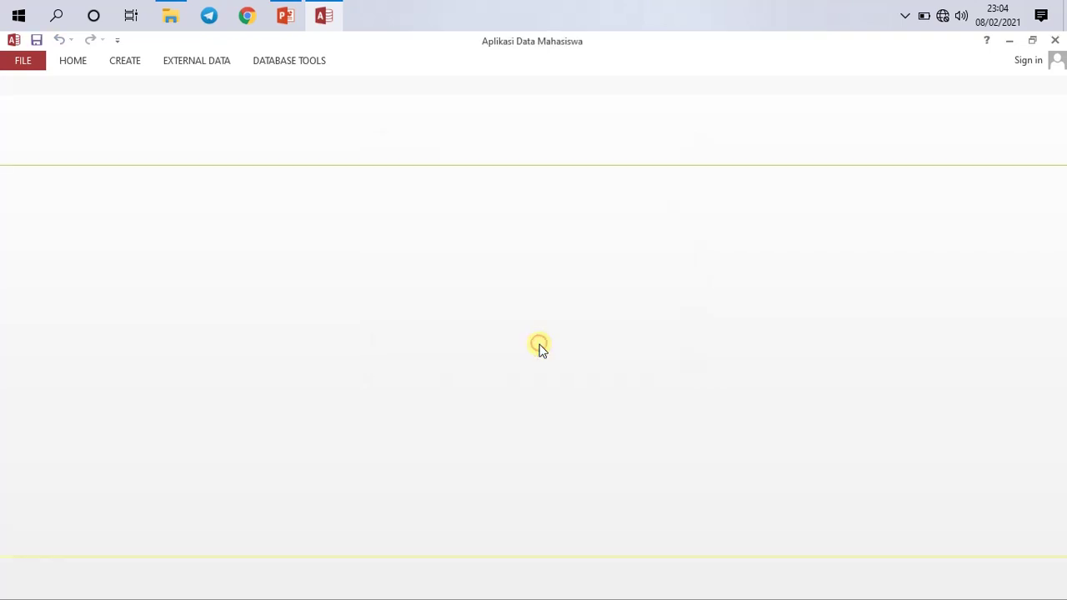
Switch the utama form to Design View and open its VBA code at the Form_Load procedure.
right_click(34, 85)
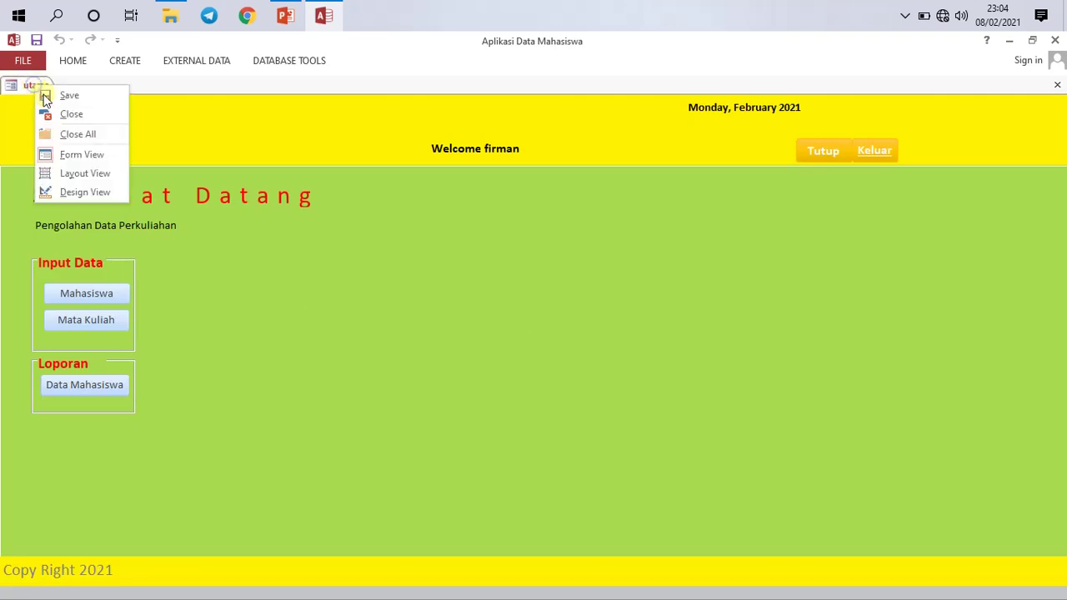
left_click(83, 190)
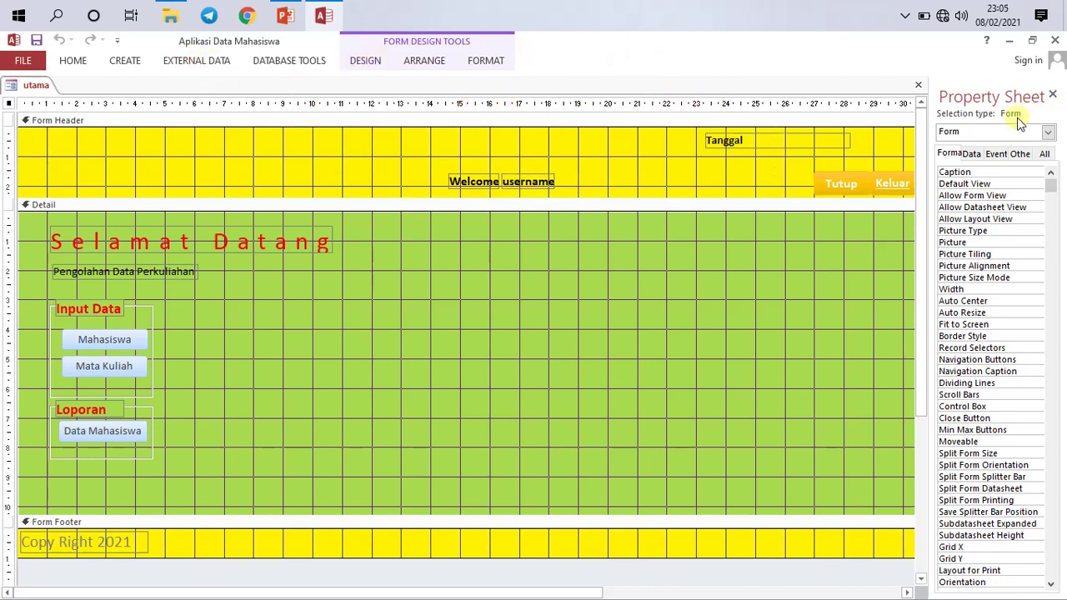
left_click(367, 63)
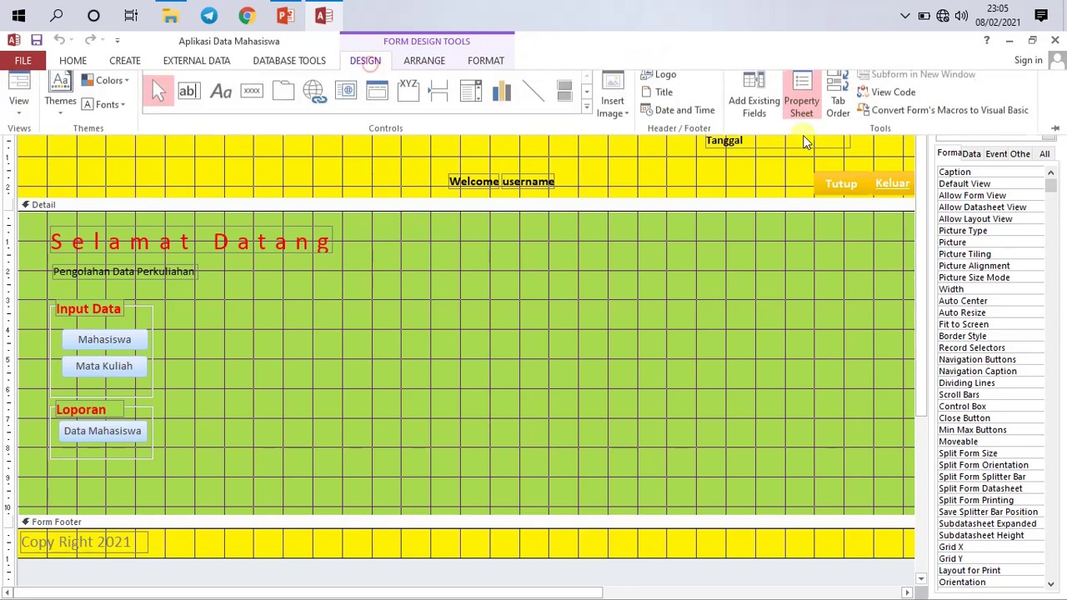
left_click(908, 100)
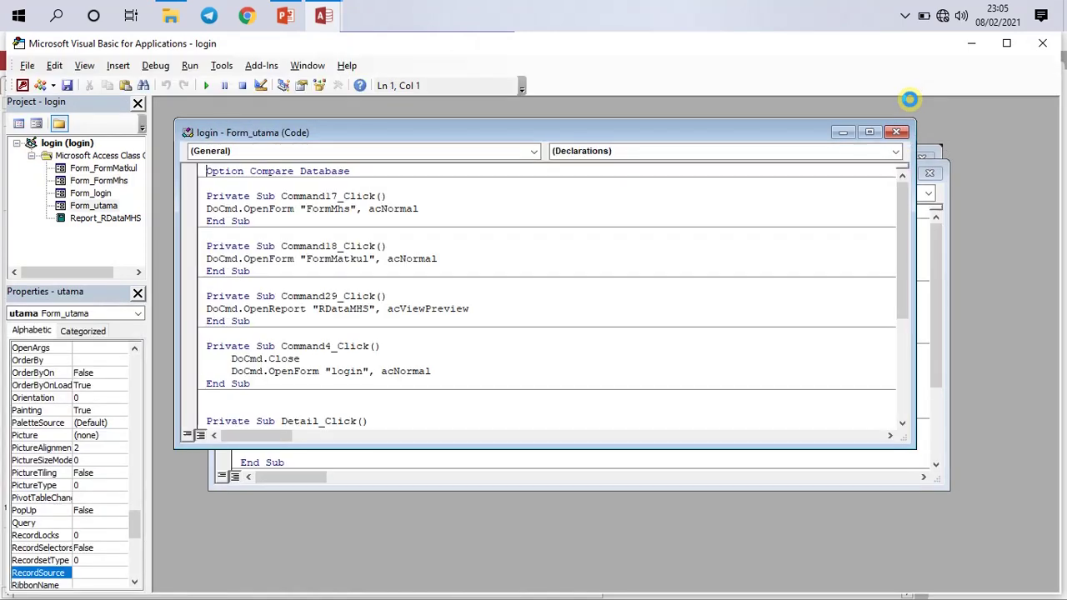
left_click(534, 152)
left_click(369, 239)
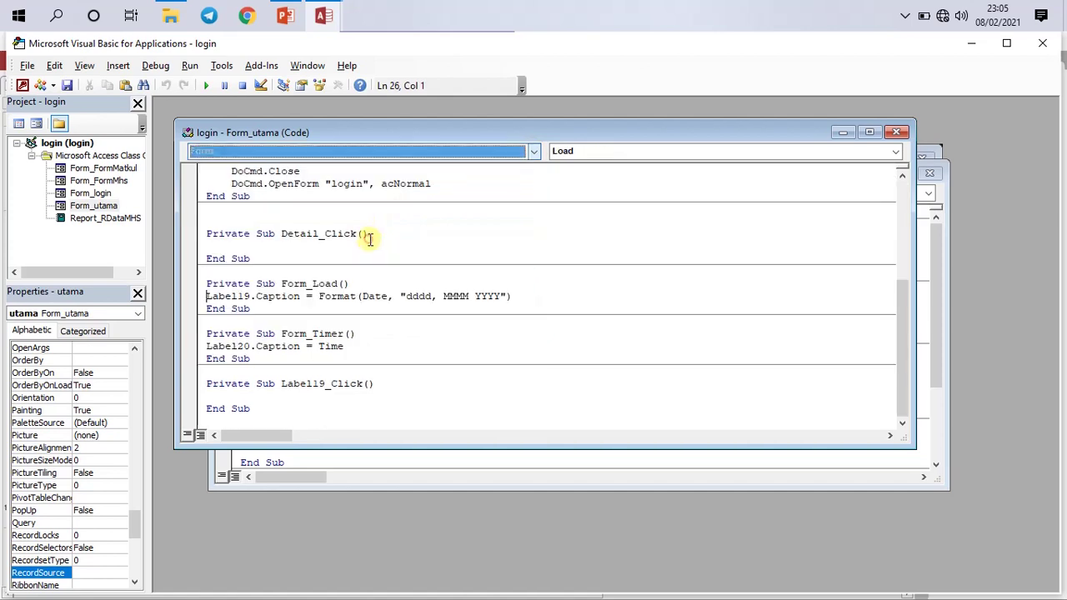
left_click(364, 284)
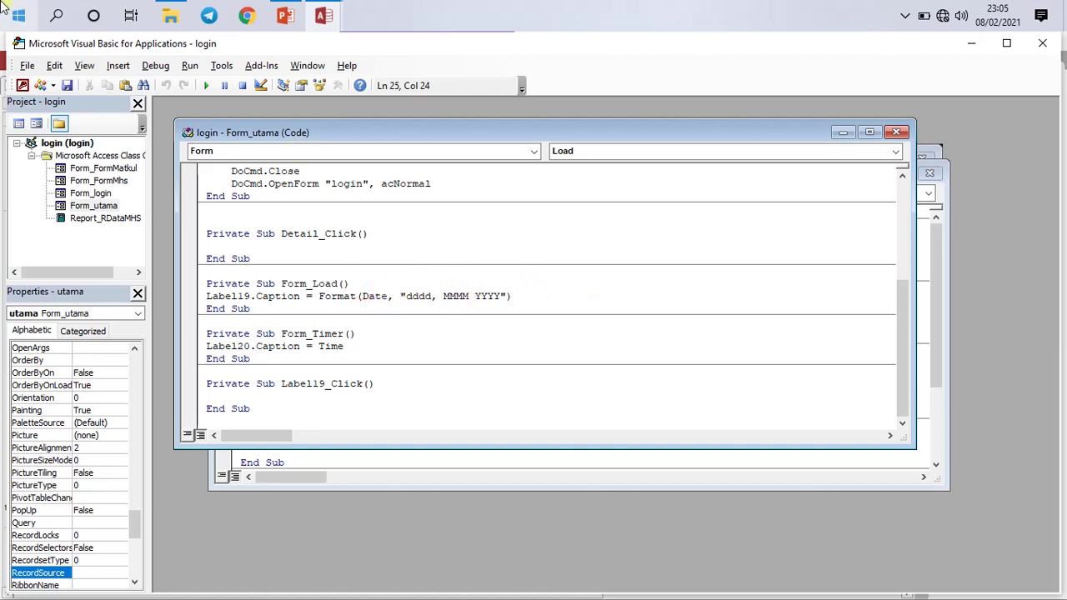
key("Return")
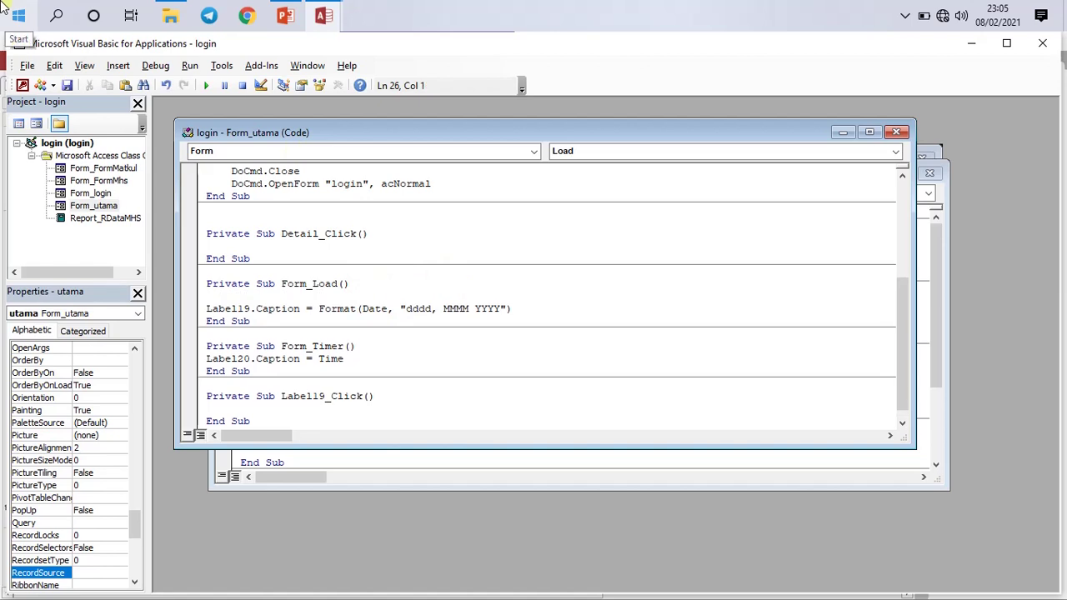
key("BackSpace")
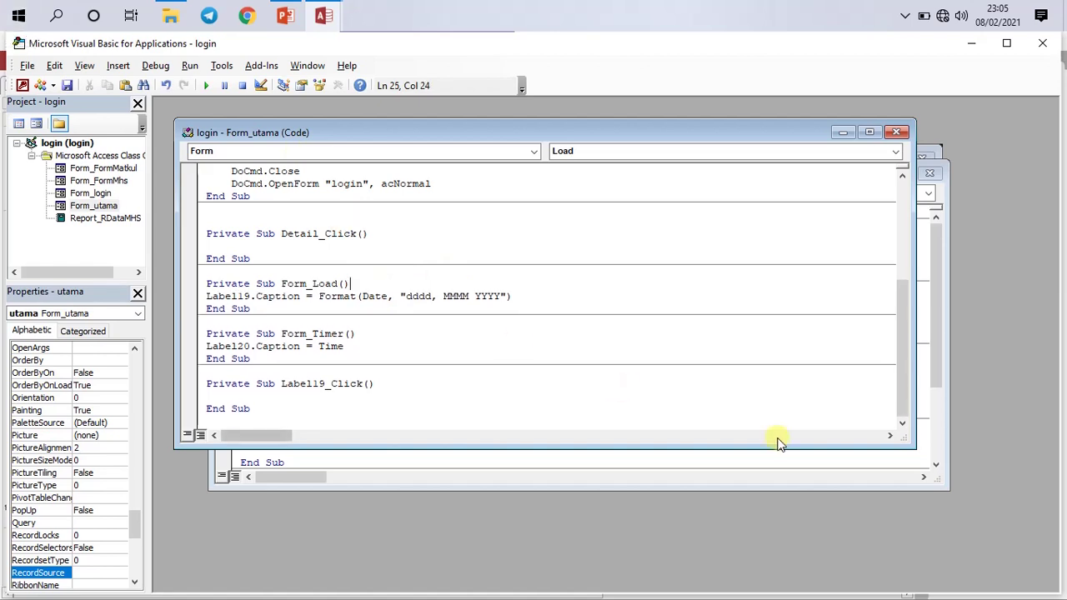
Add DoCmd.ShowToolbar "Ribbon", acToolbarNo below the Label19.Caption line in Form_Load, save the code, and close the code editor.
left_click(543, 296)
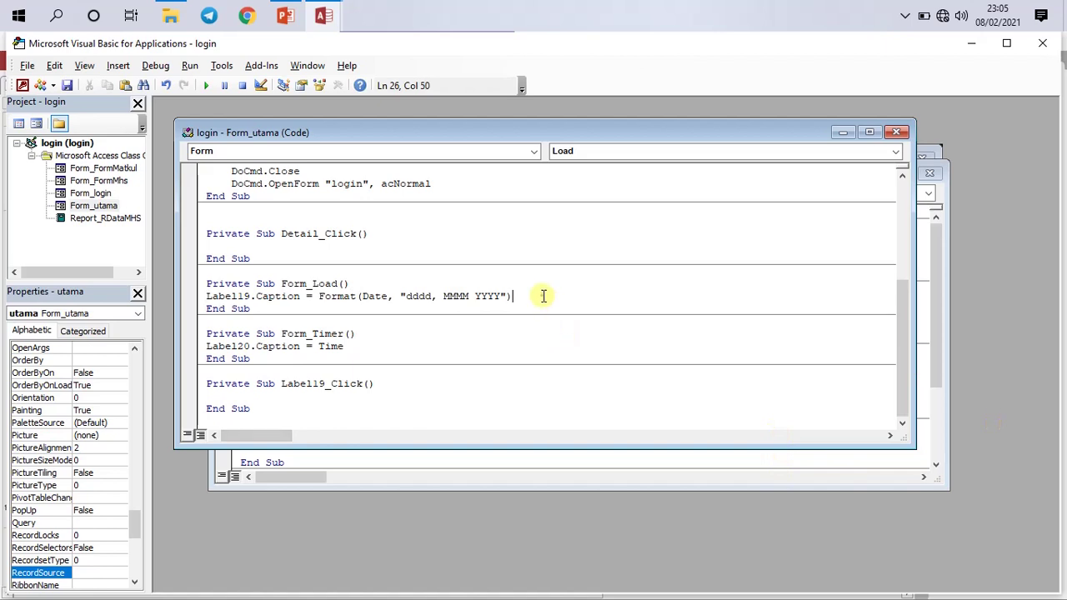
key("Return")
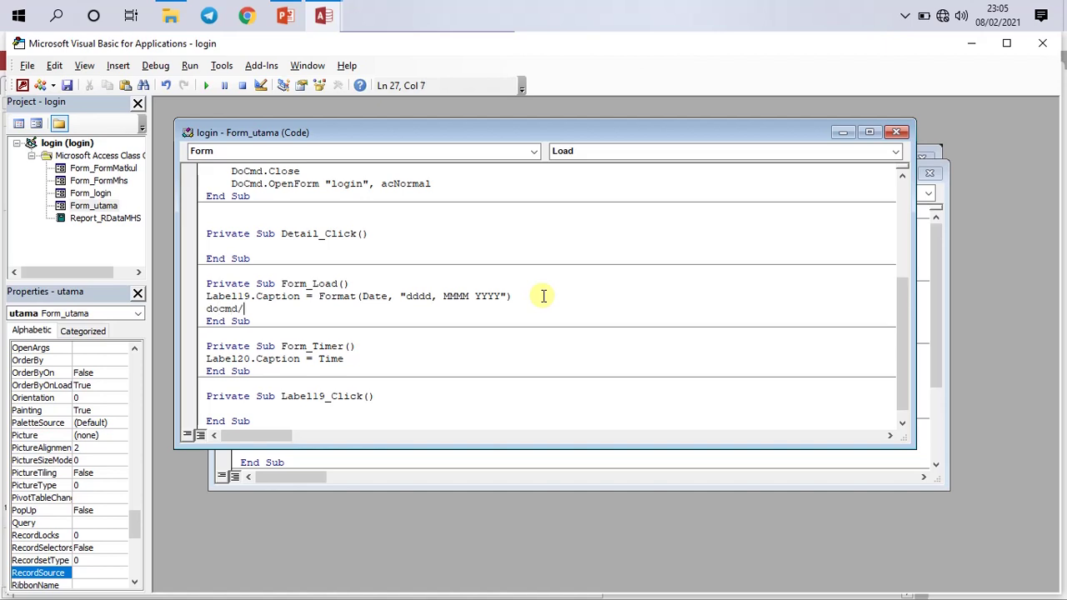
type(".")
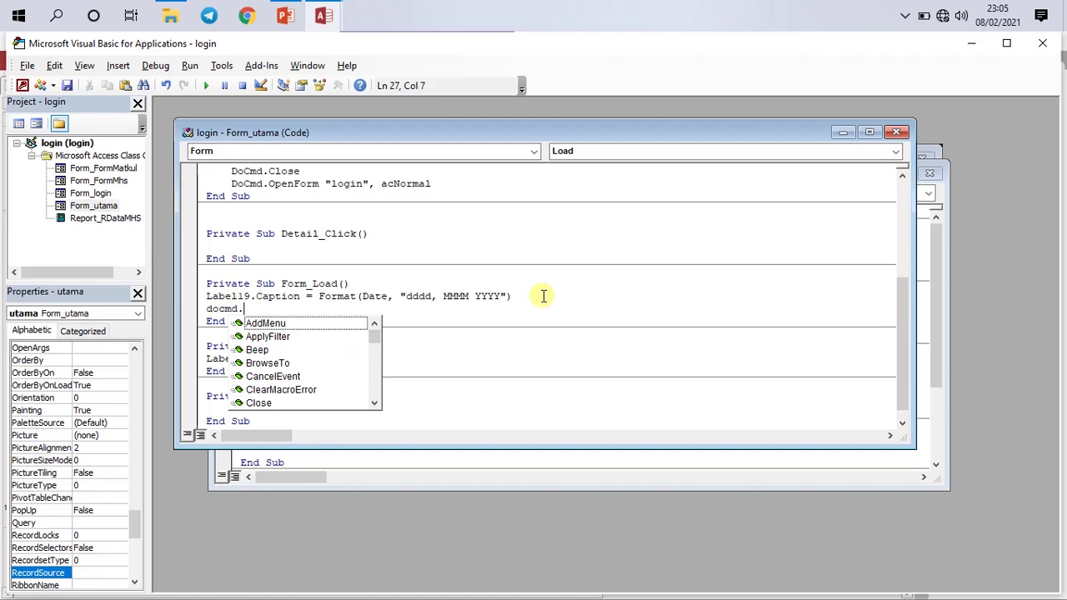
type("s")
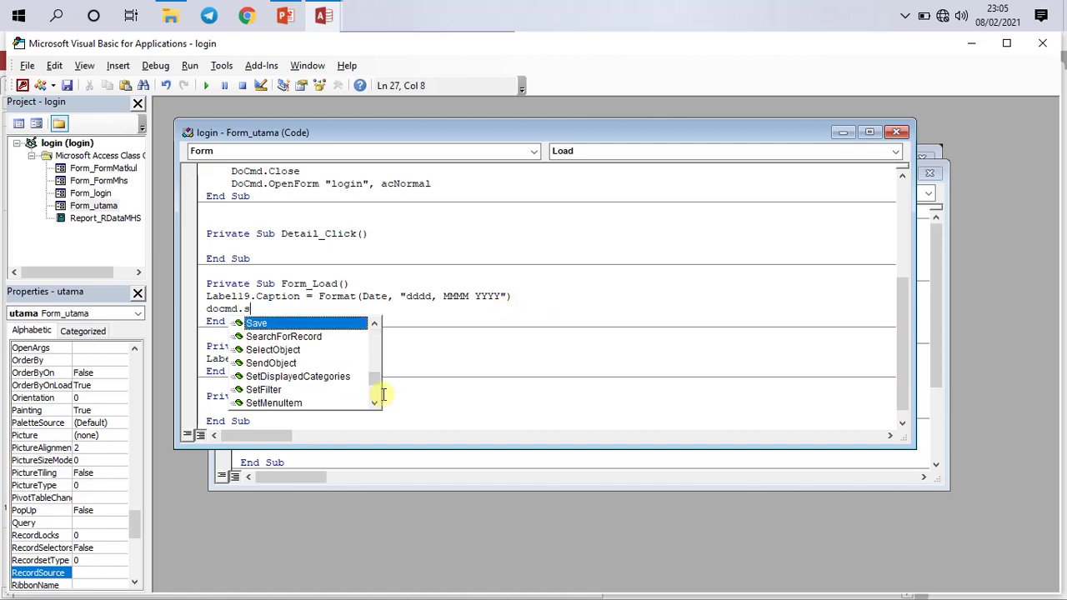
type("h")
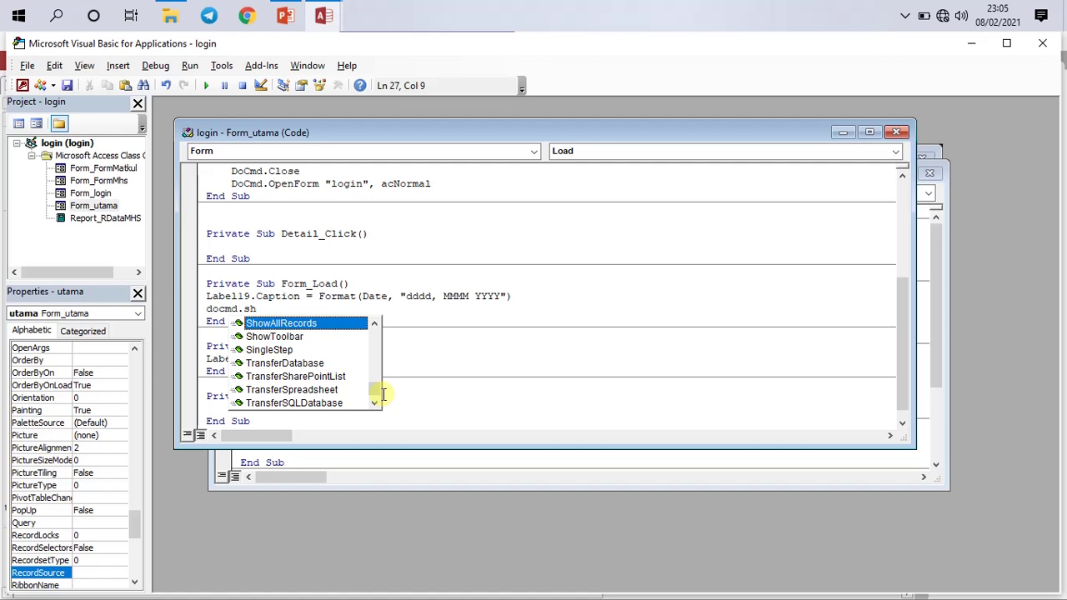
double_click(279, 336)
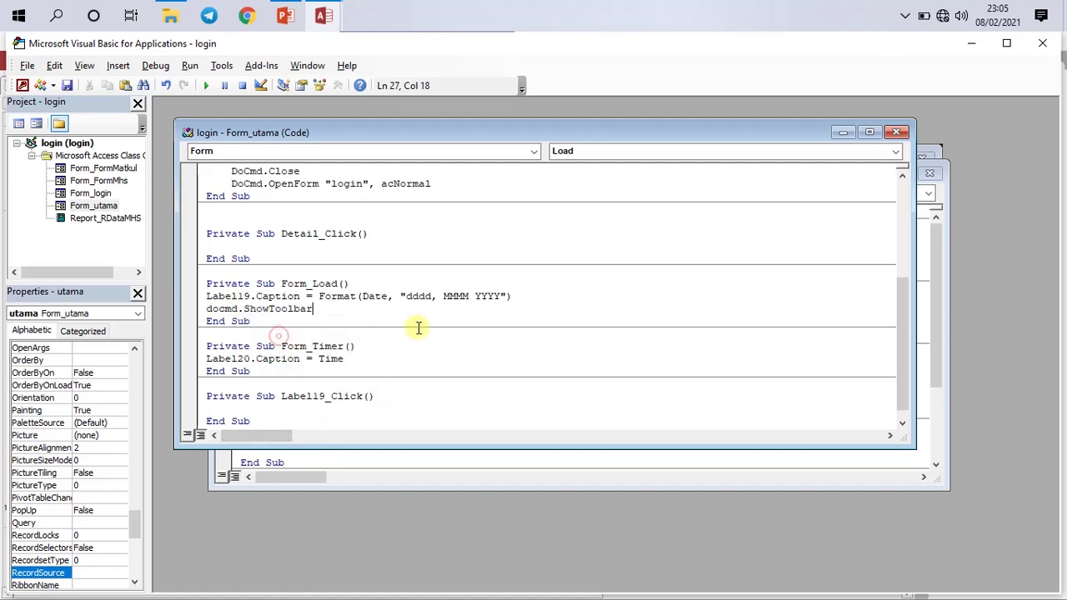
type("\"Ribbon")
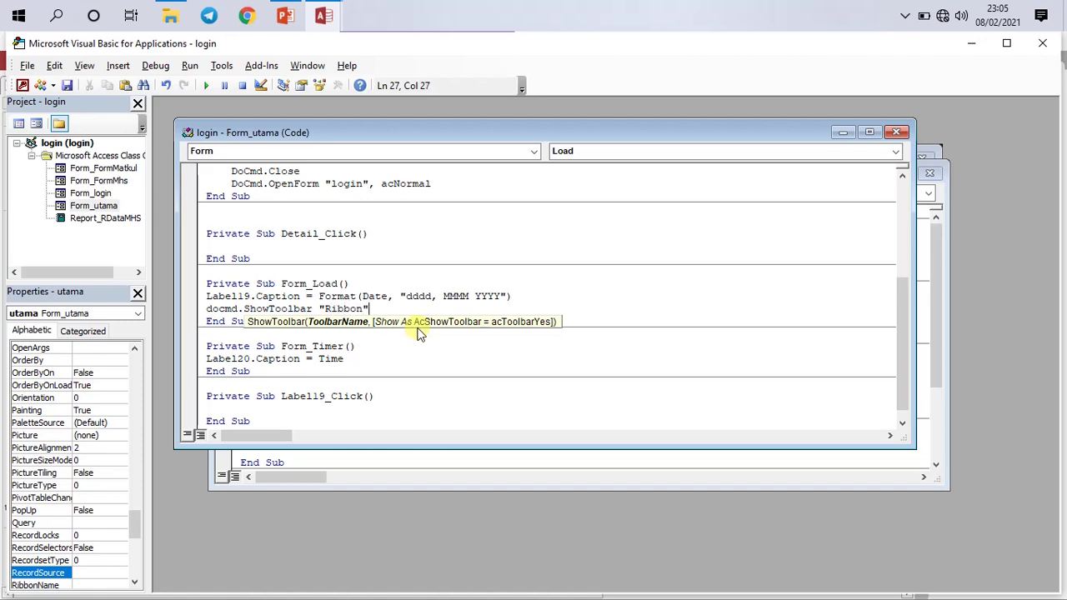
type(",")
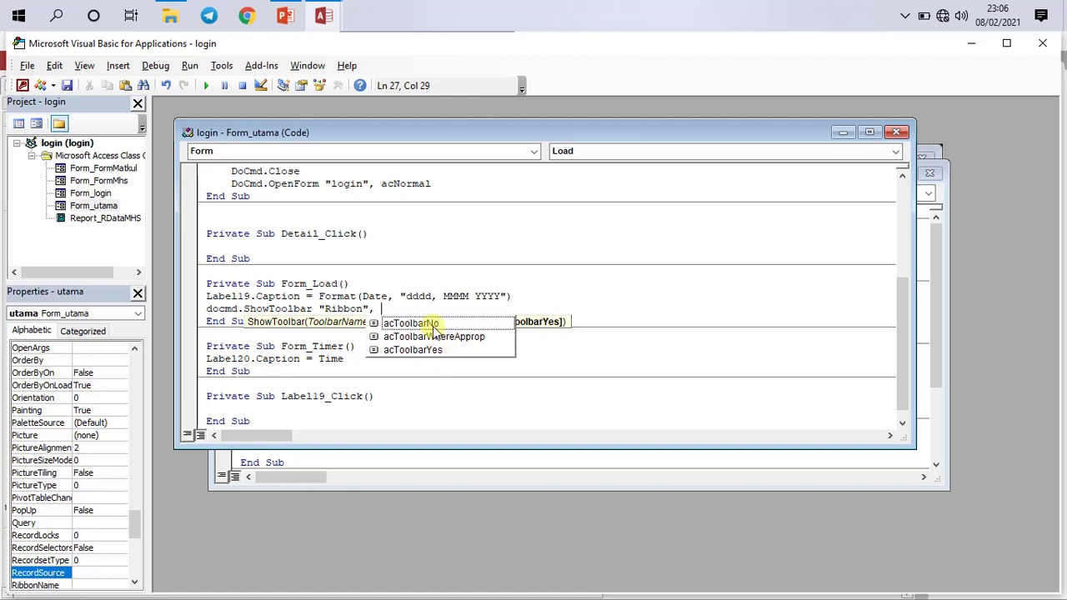
double_click(433, 326)
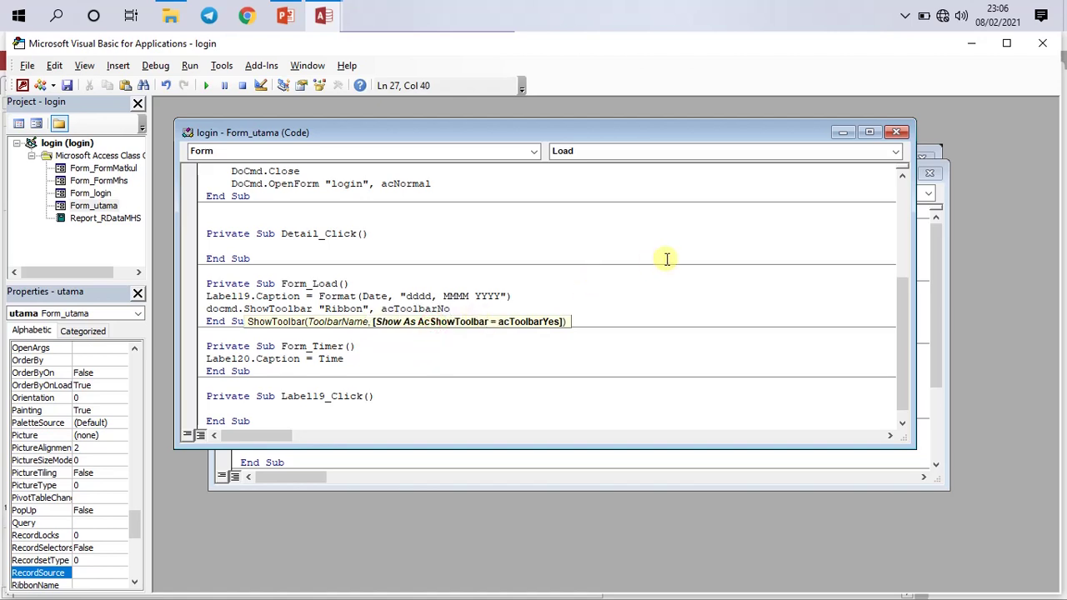
key("ctrl+s")
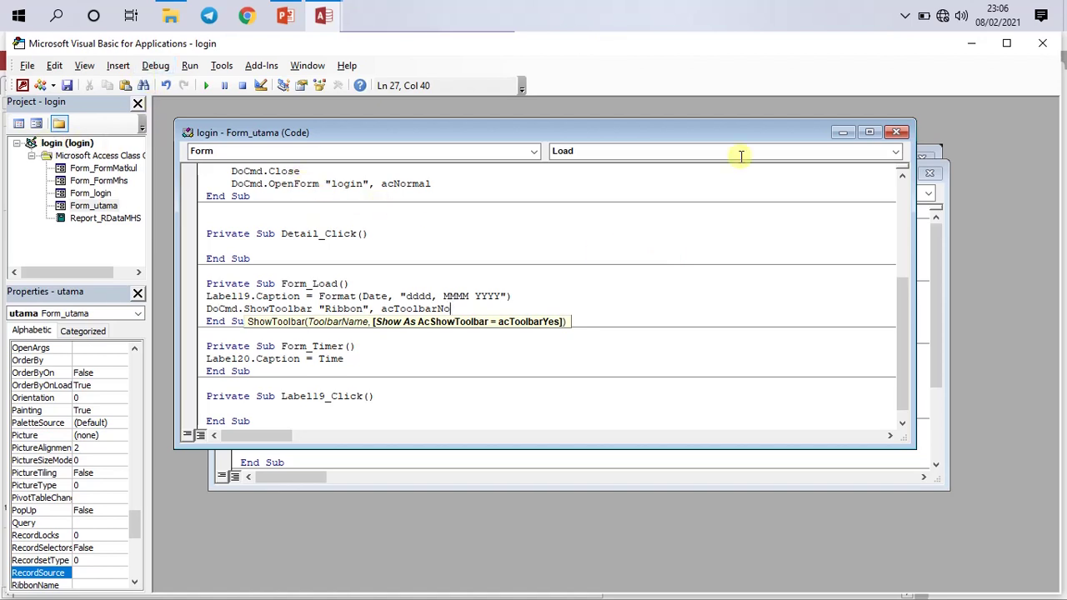
left_click(1042, 44)
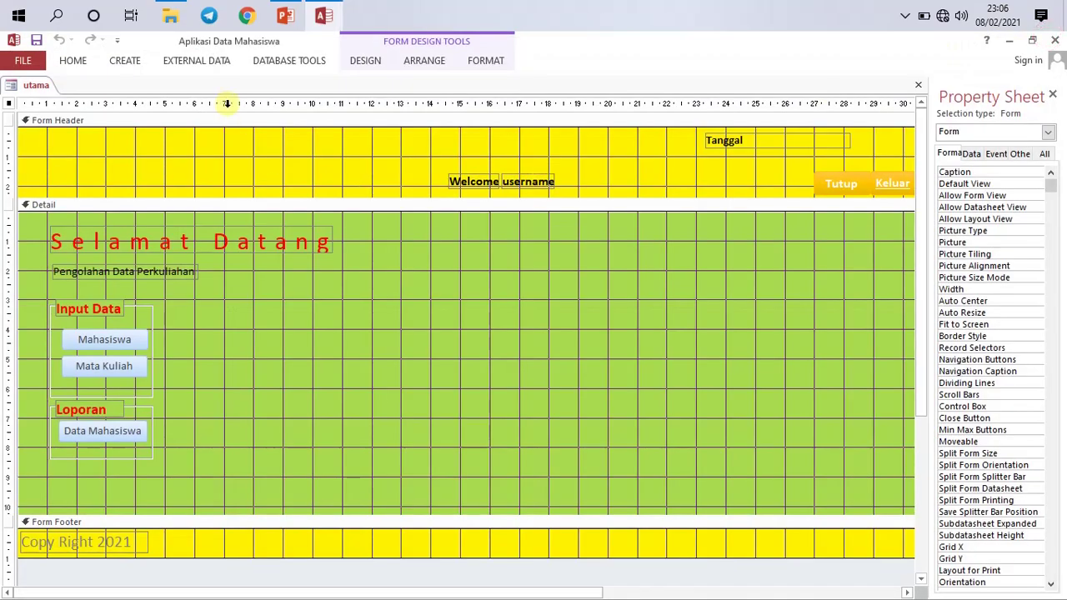
Close and reopen the database, and log in with the username and account password to test the ribbon-hiding code.
left_click(1056, 41)
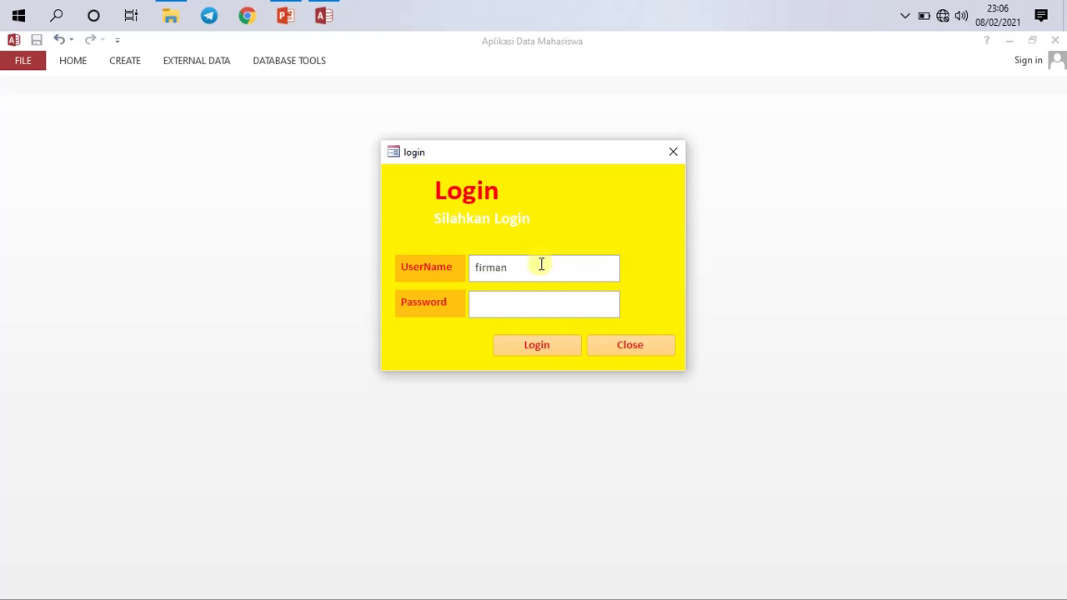
left_click(531, 298)
type("**")
left_click(534, 345)
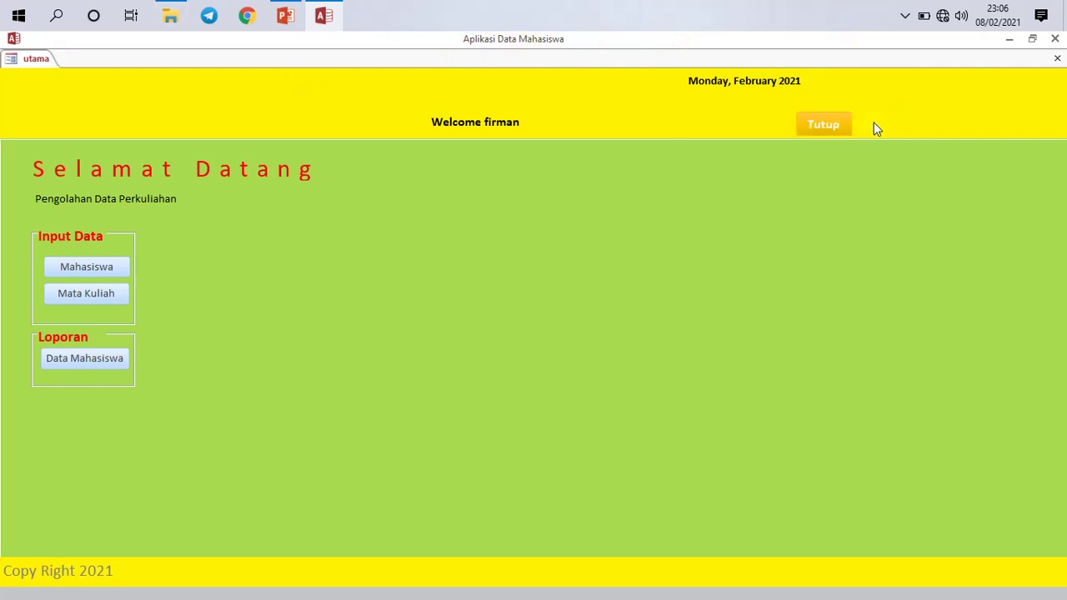
Test the Input Data section of the utama form by opening and closing the Mahasiswa and Mata Kuliah forms.
left_click(109, 265)
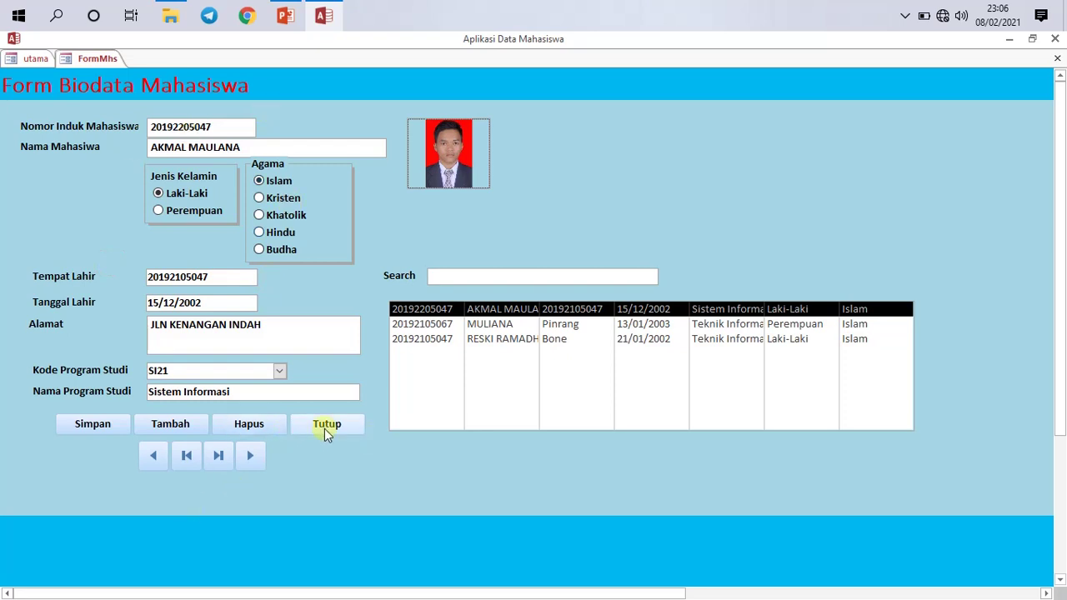
left_click(324, 426)
left_click(96, 303)
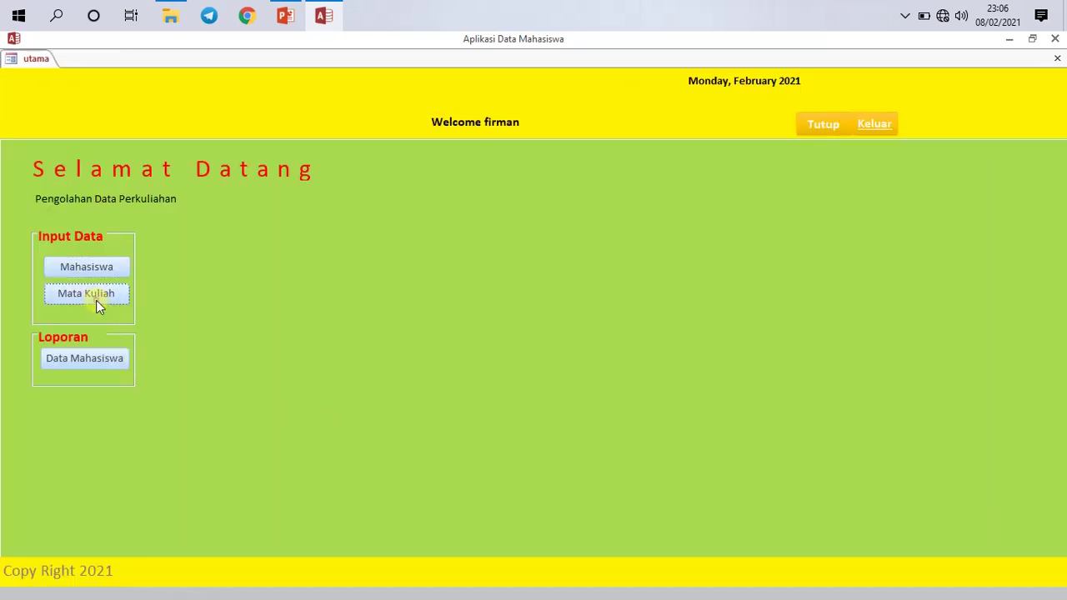
left_click(195, 260)
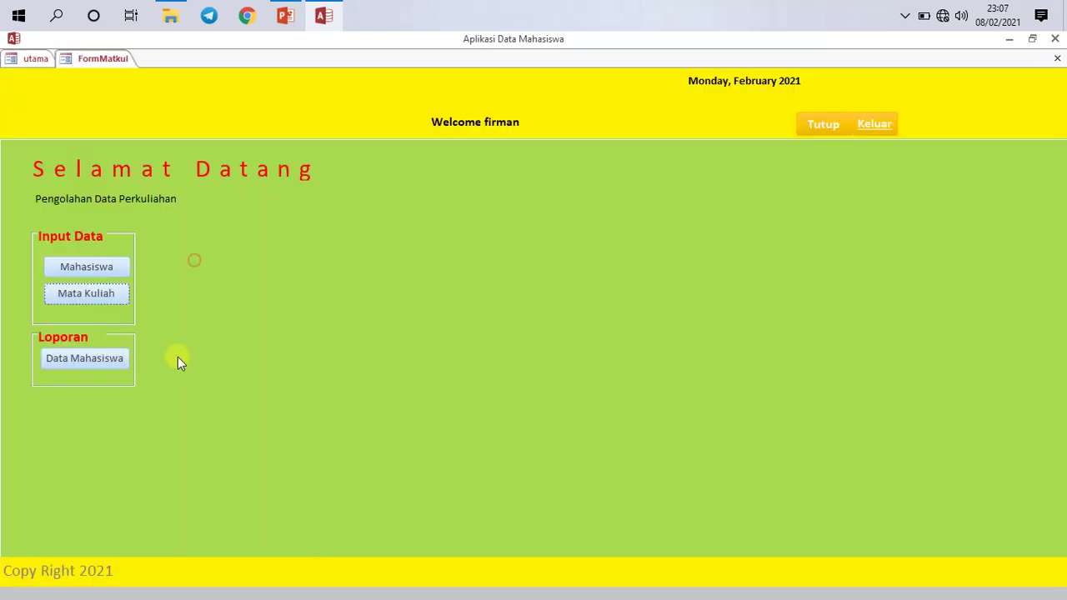
Open the Data Mahasiswa report from the utama form and examine its page in Print Preview.
left_click(72, 360)
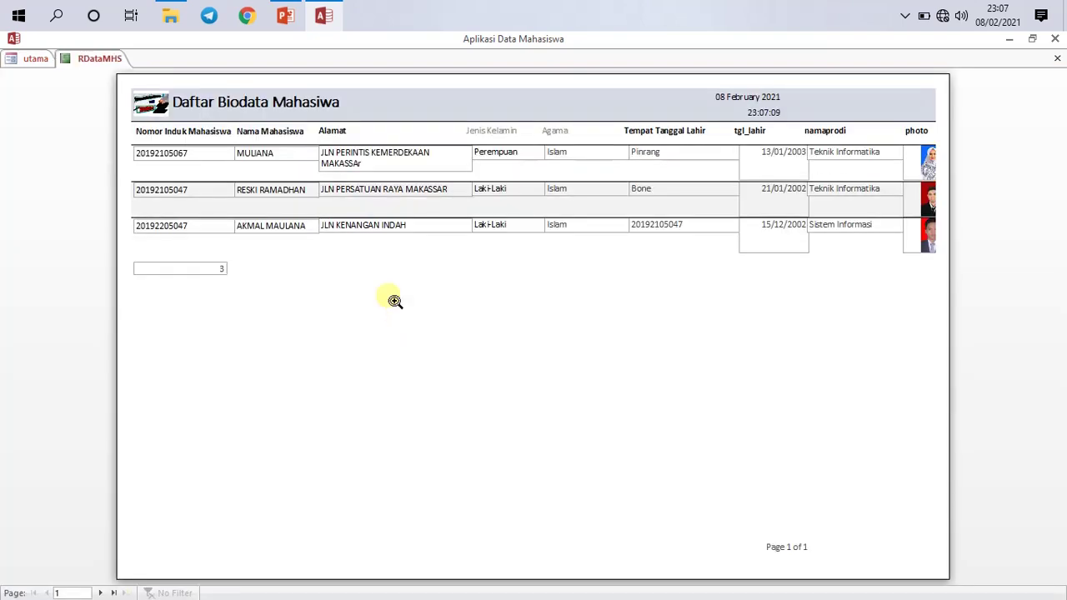
left_click(302, 330)
left_click(388, 263)
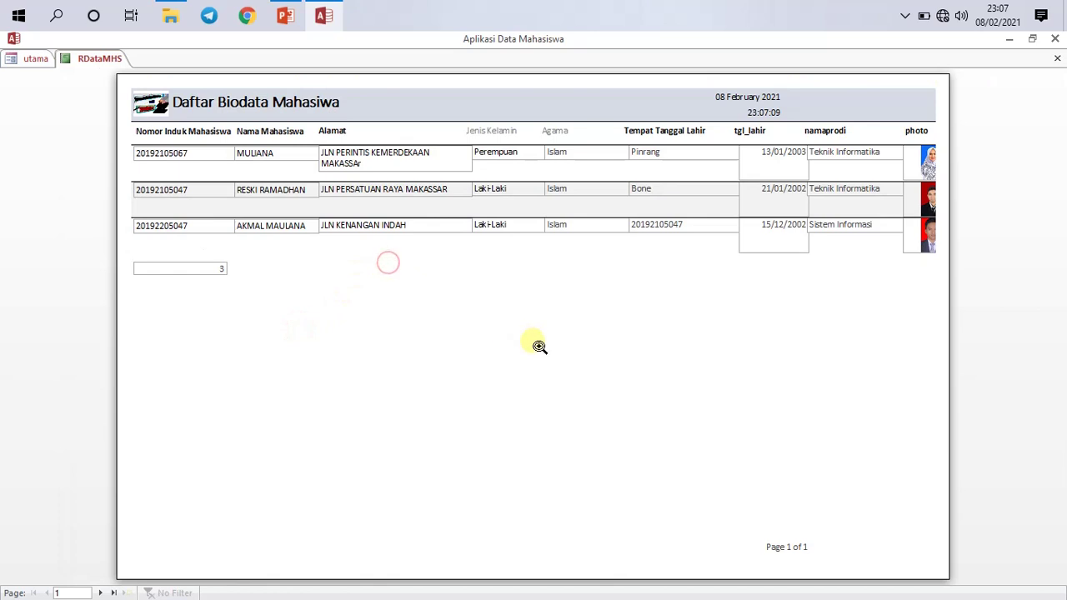
left_click(788, 541)
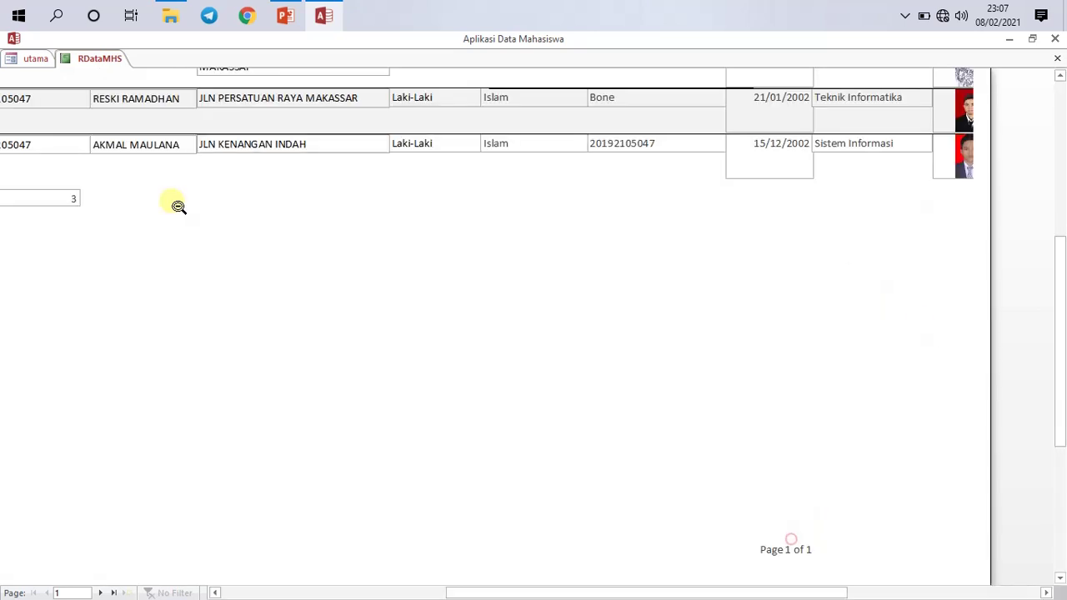
left_click(205, 244)
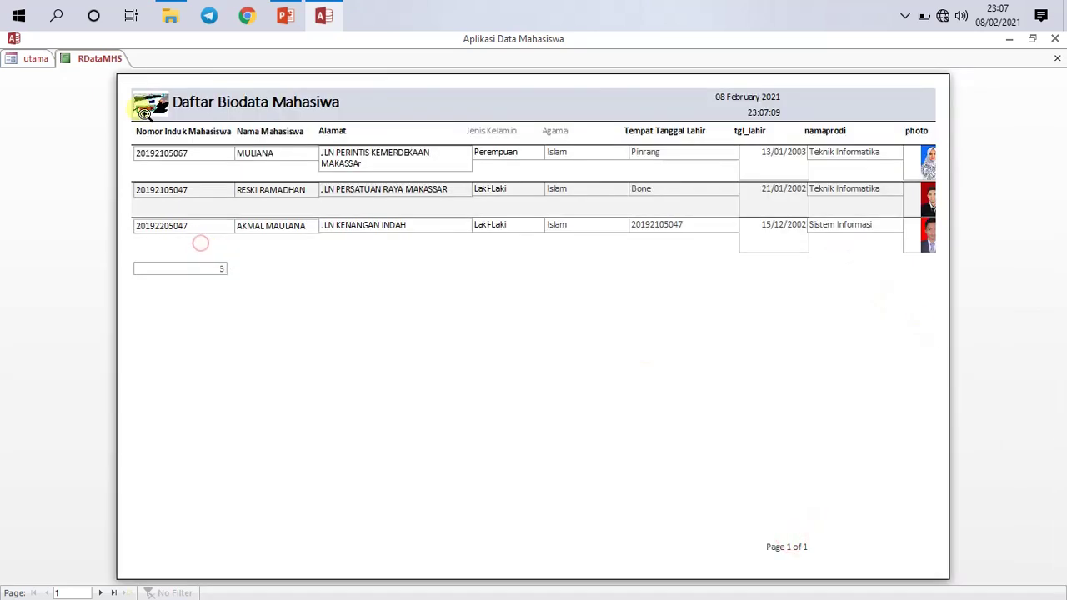
Switch the RDataMHS report to Design View to examine the Close button in its page footer.
right_click(99, 61)
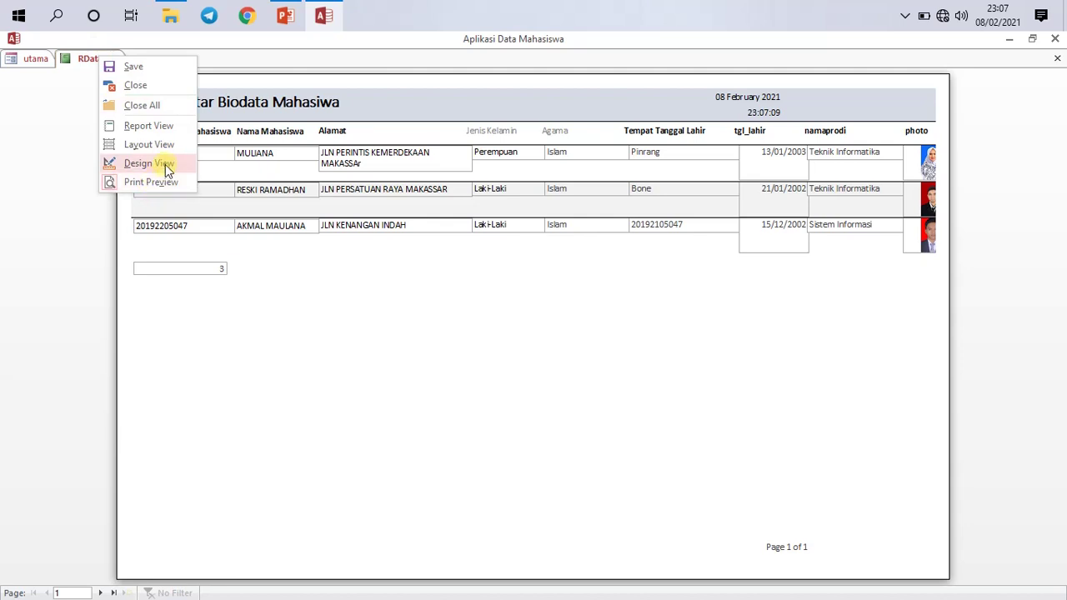
left_click(25, 63)
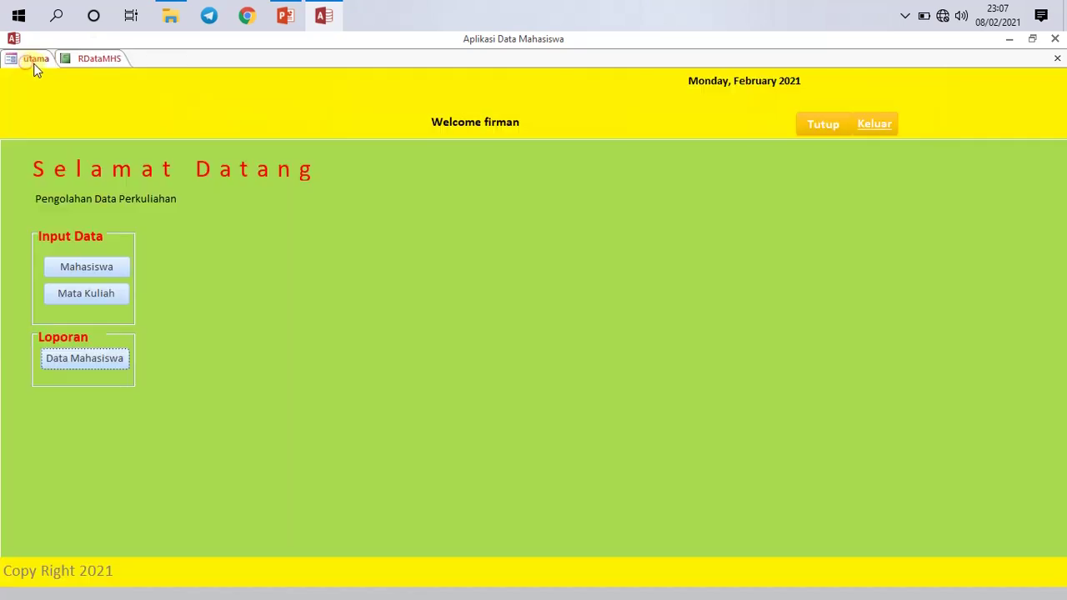
right_click(29, 64)
left_click(107, 61)
right_click(107, 61)
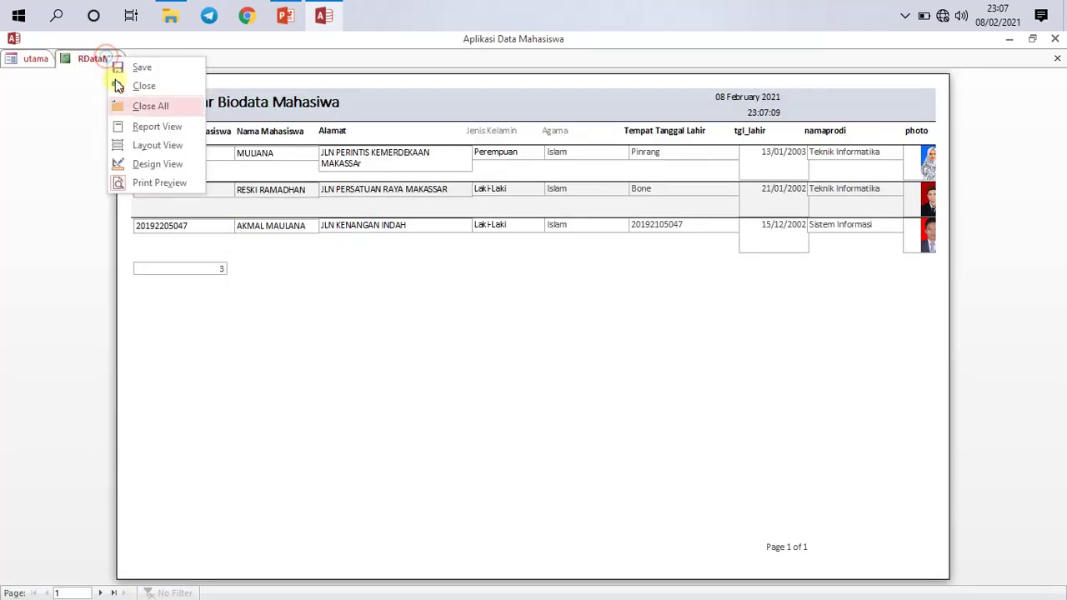
left_click(166, 169)
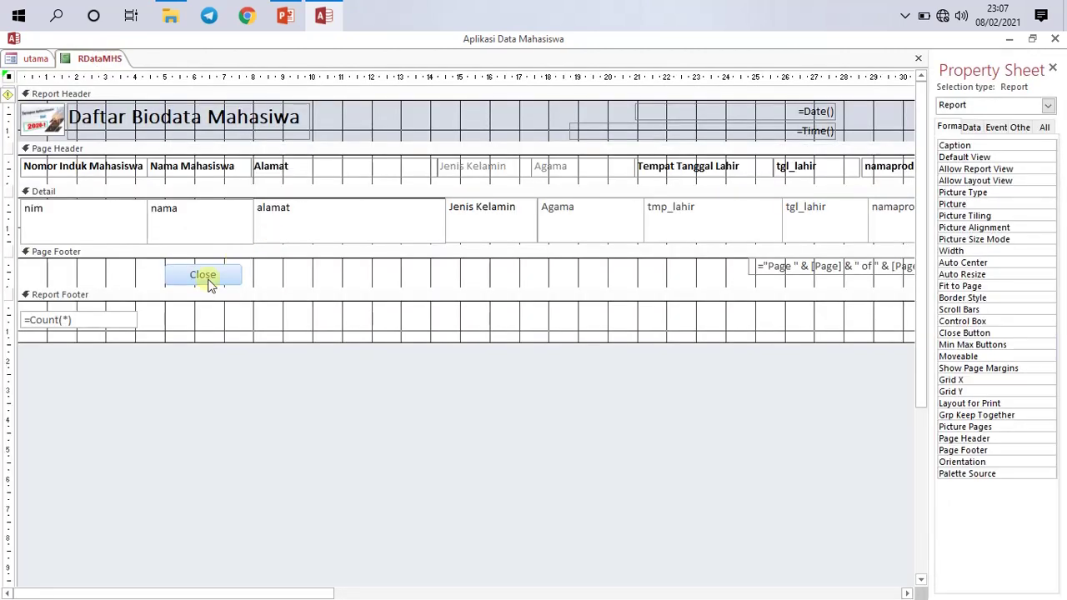
Display the RDataMHS report in Report View and test its Close button to return to the utama form.
right_click(115, 65)
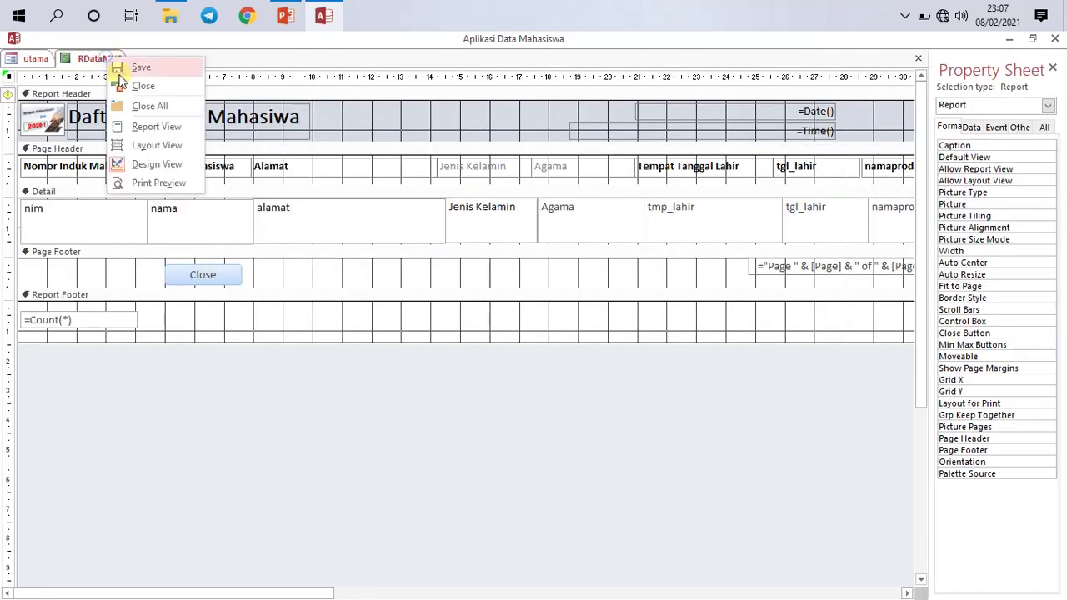
left_click(159, 127)
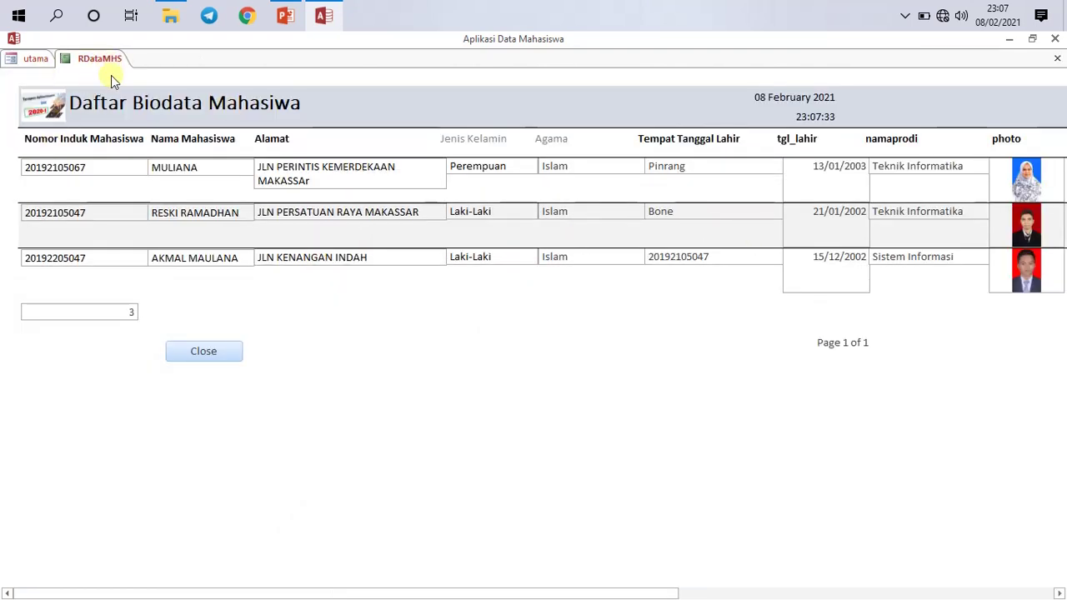
left_click(232, 357)
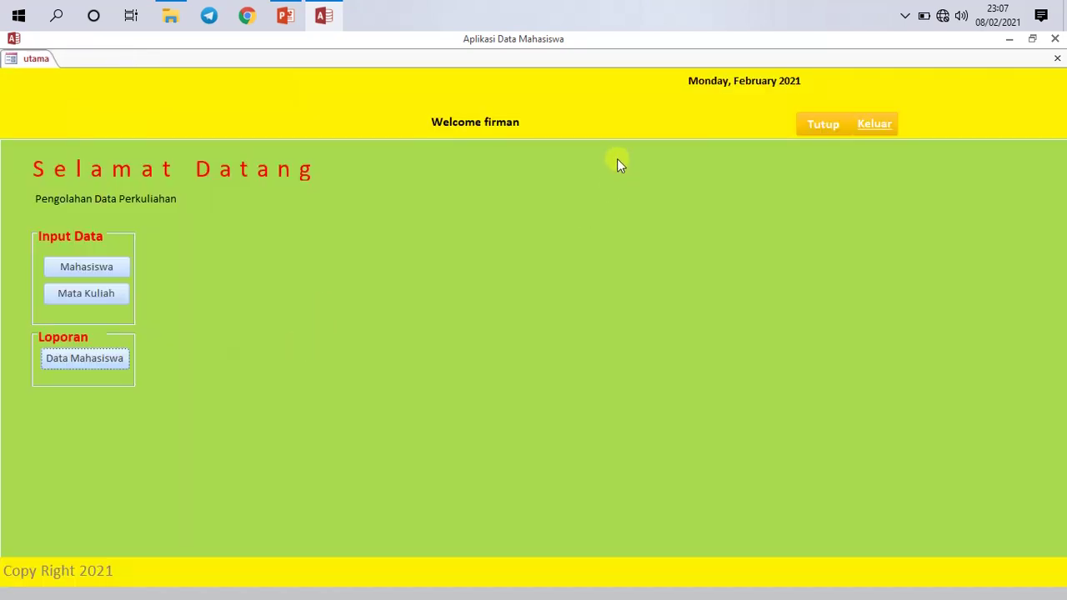
Switch the utama form to Design View and check the application window menu.
right_click(35, 63)
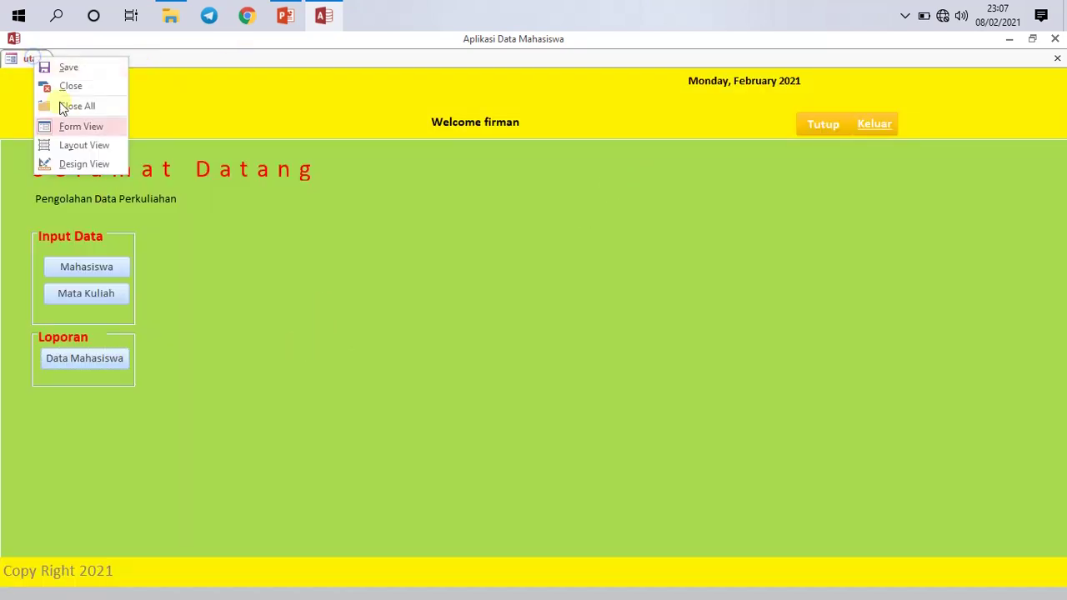
left_click(85, 160)
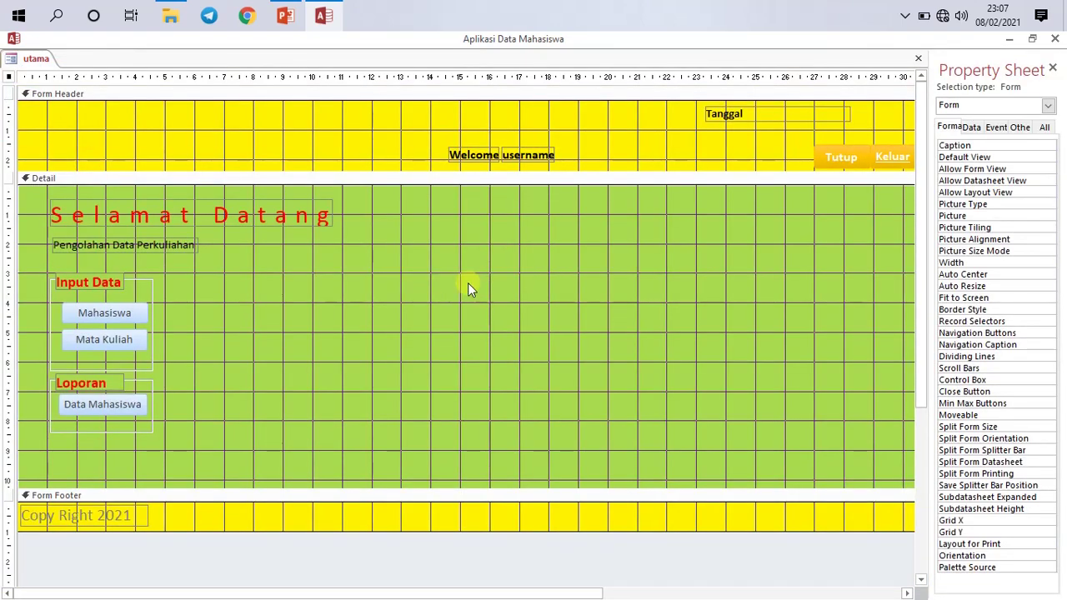
left_click(13, 38)
left_click(348, 282)
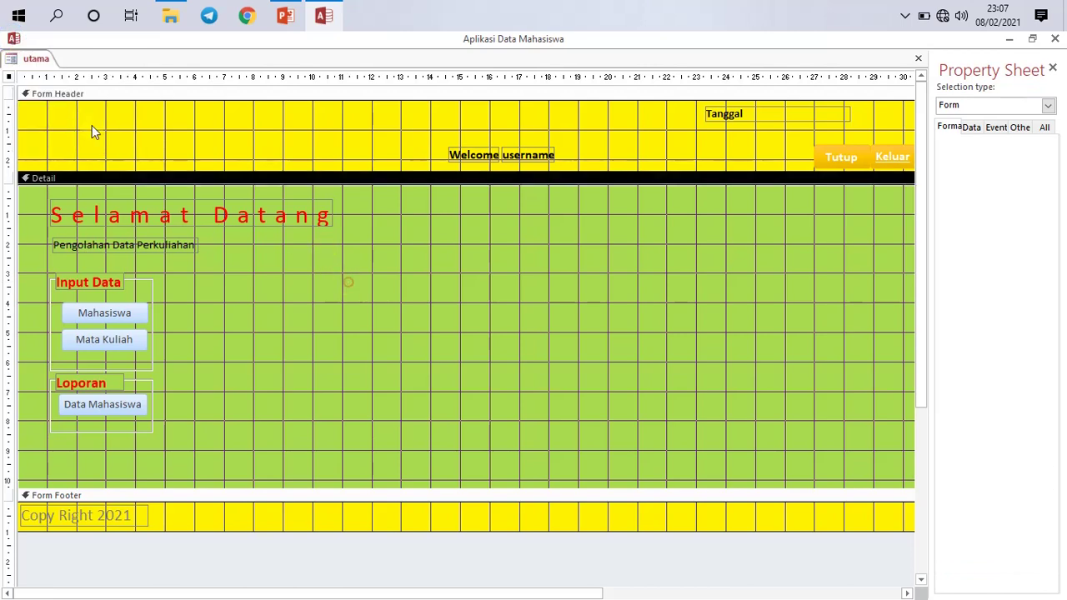
left_click(15, 37)
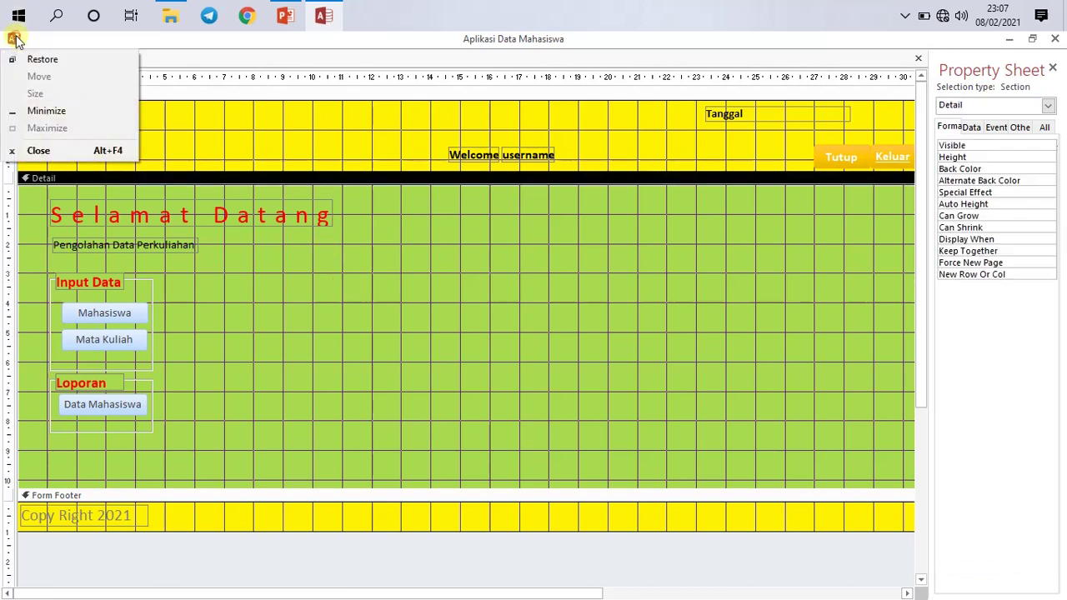
left_click(372, 303)
left_click(303, 294)
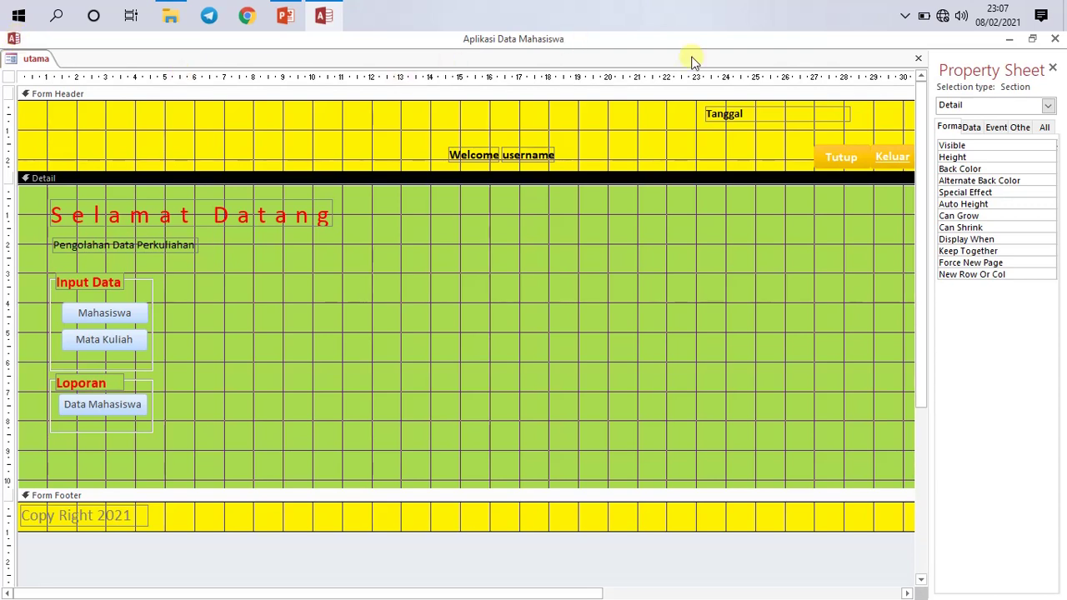
Open the utama form's VBA code at the Form_Load procedure.
right_click(28, 57)
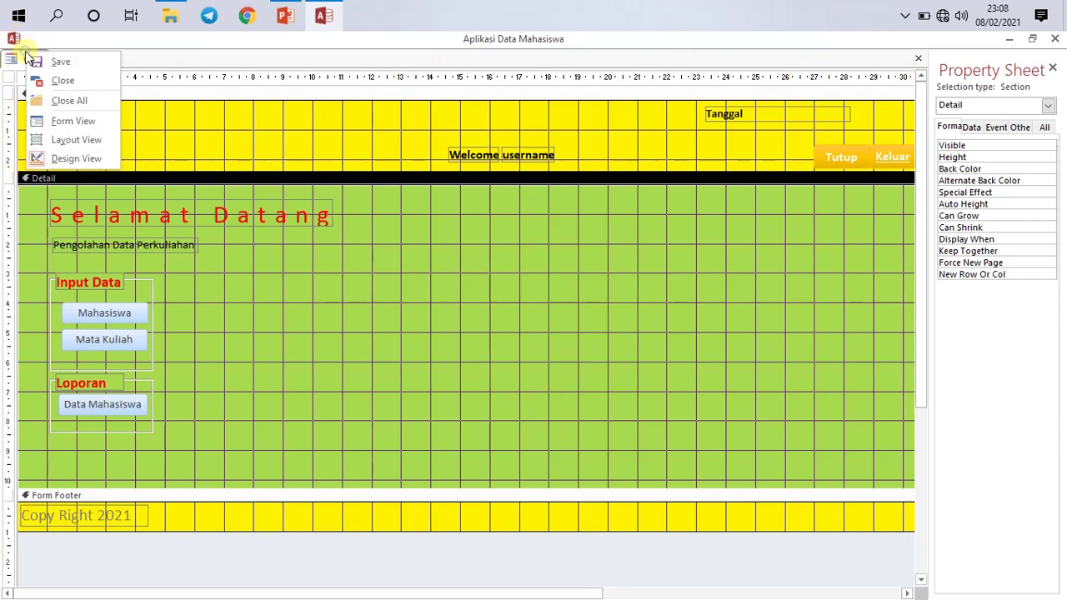
left_click(84, 155)
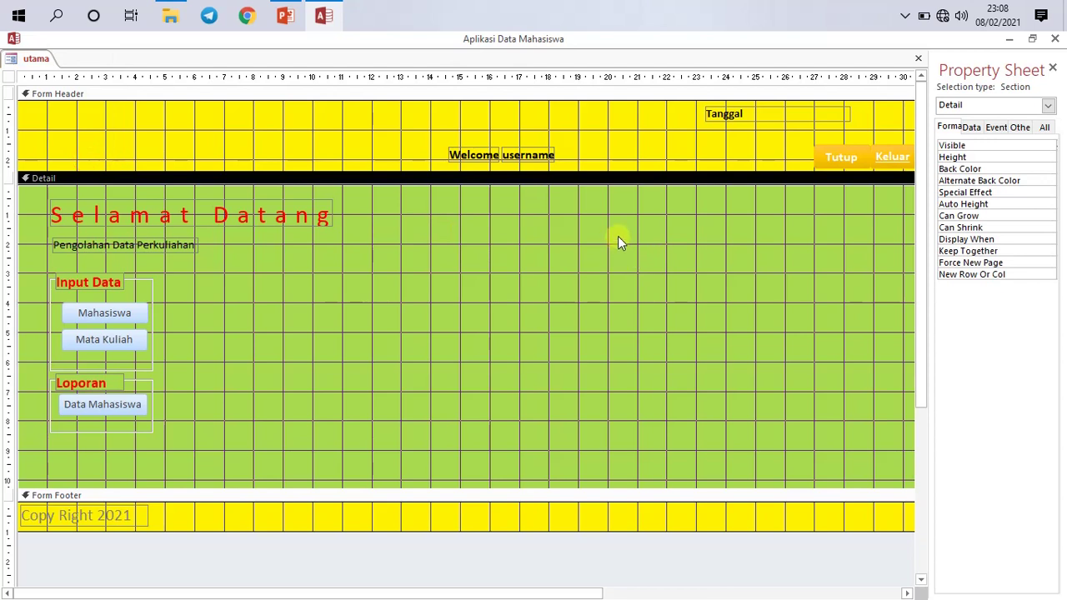
right_click(31, 62)
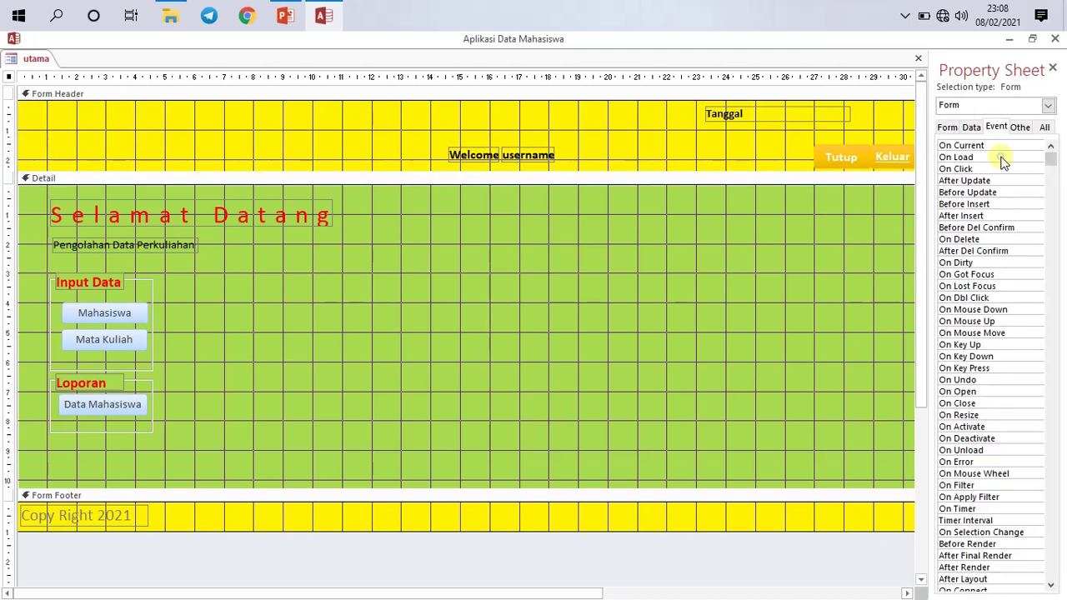
right_click(1001, 157)
left_click(1022, 166)
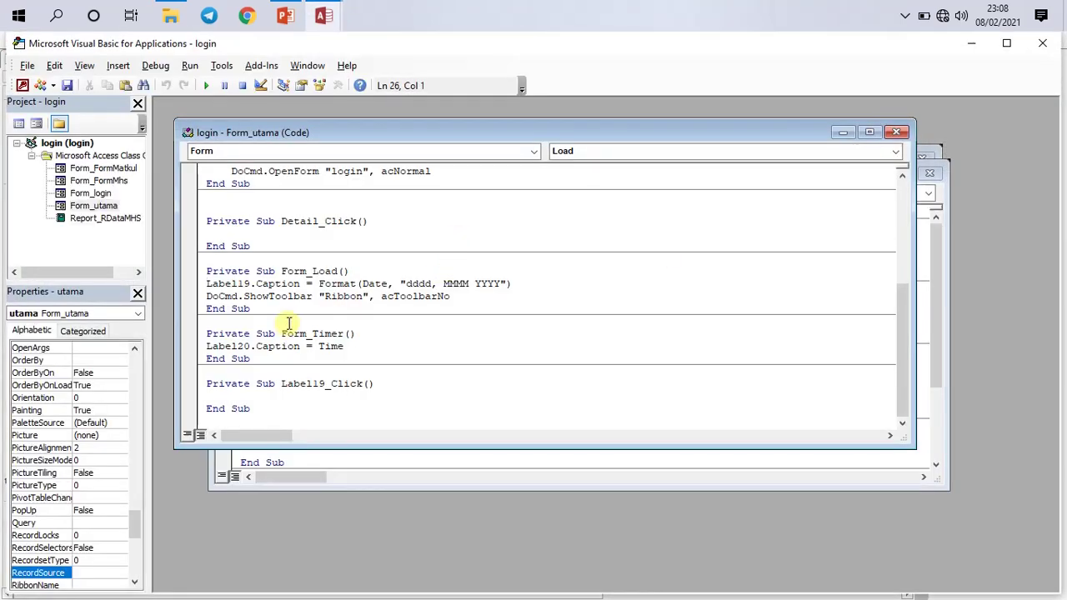
Comment out the DoCmd.ShowToolbar "Ribbon", acToolbarNo line in Form_Load with an apostrophe and close the code editor.
left_click(208, 297)
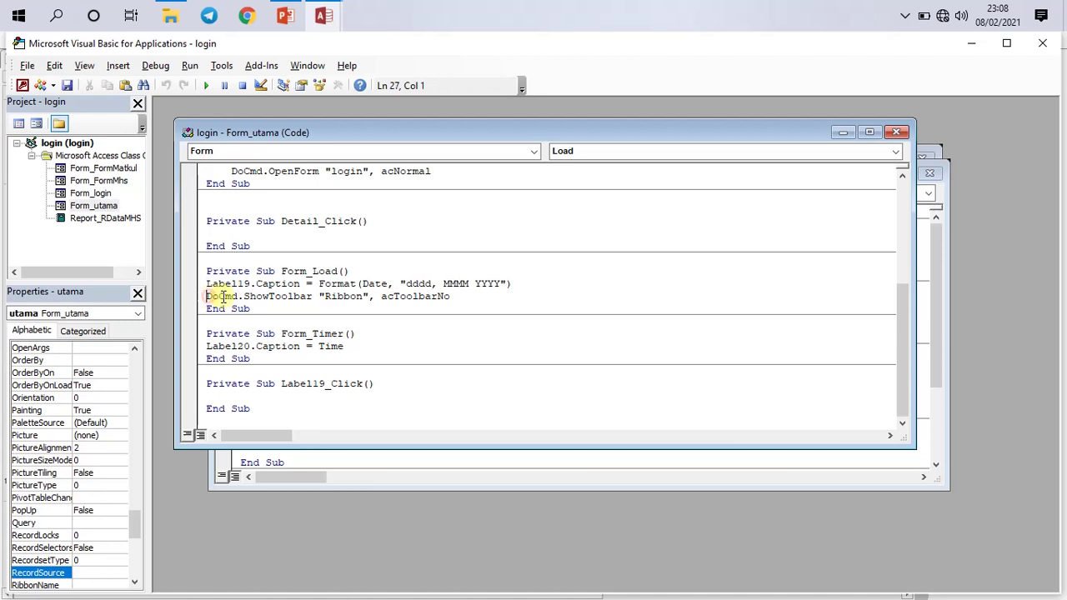
type("'")
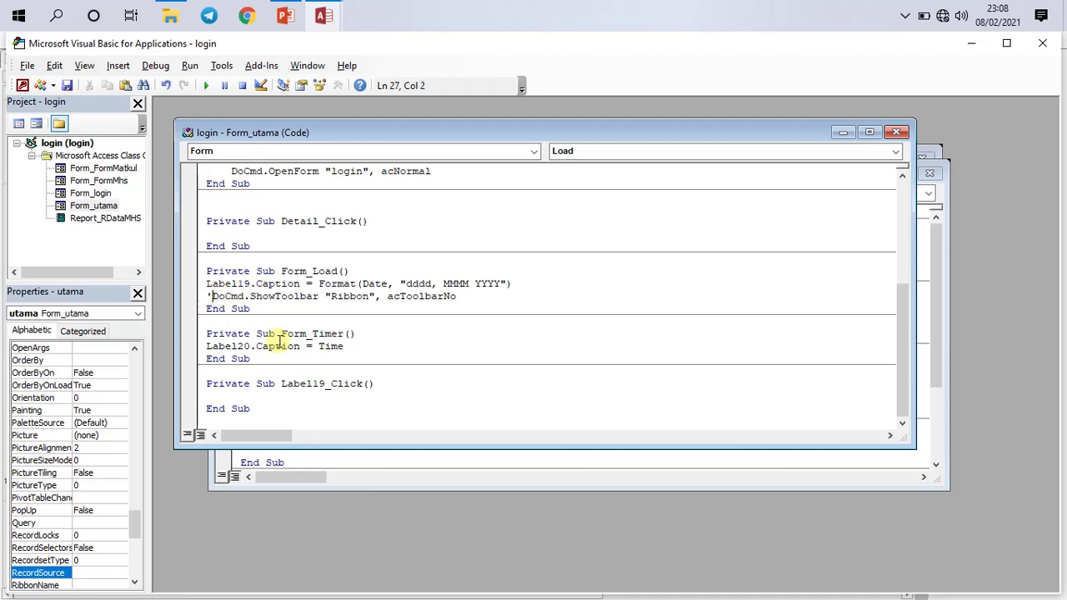
left_click(323, 309)
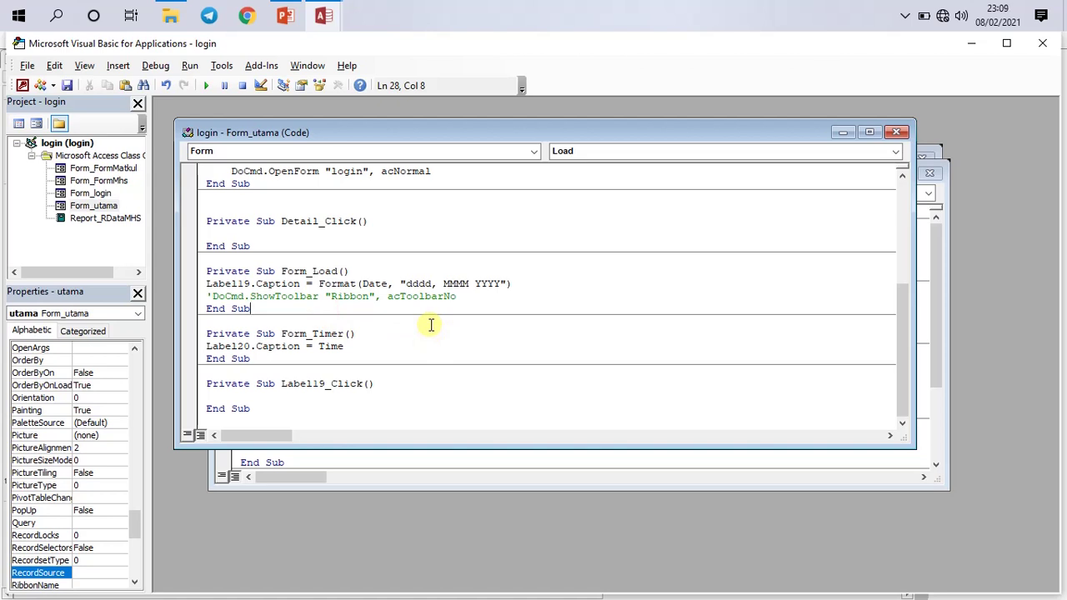
left_click(843, 132)
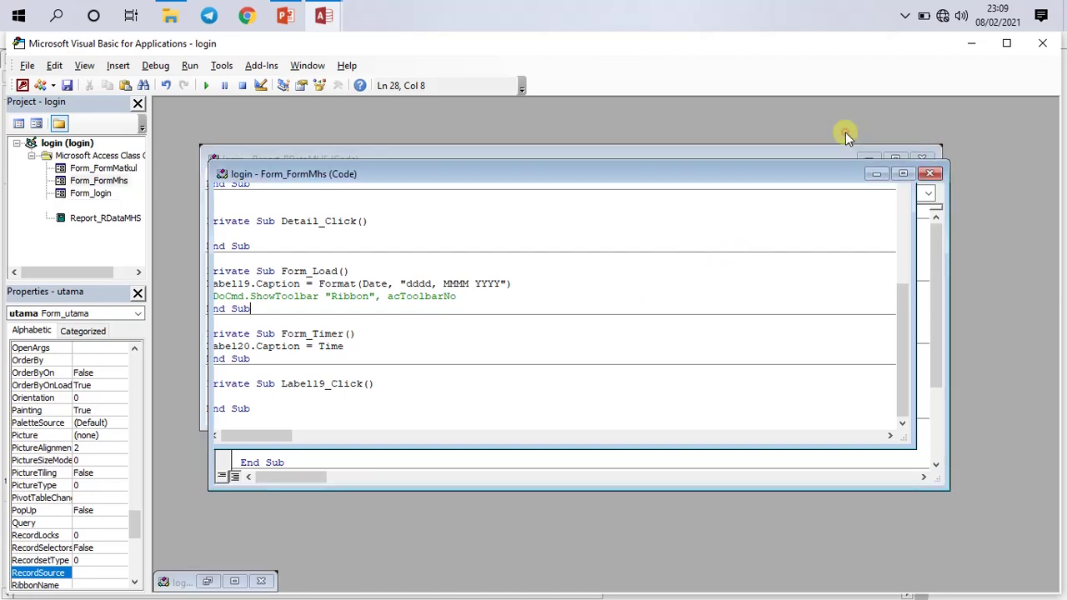
left_click(1038, 44)
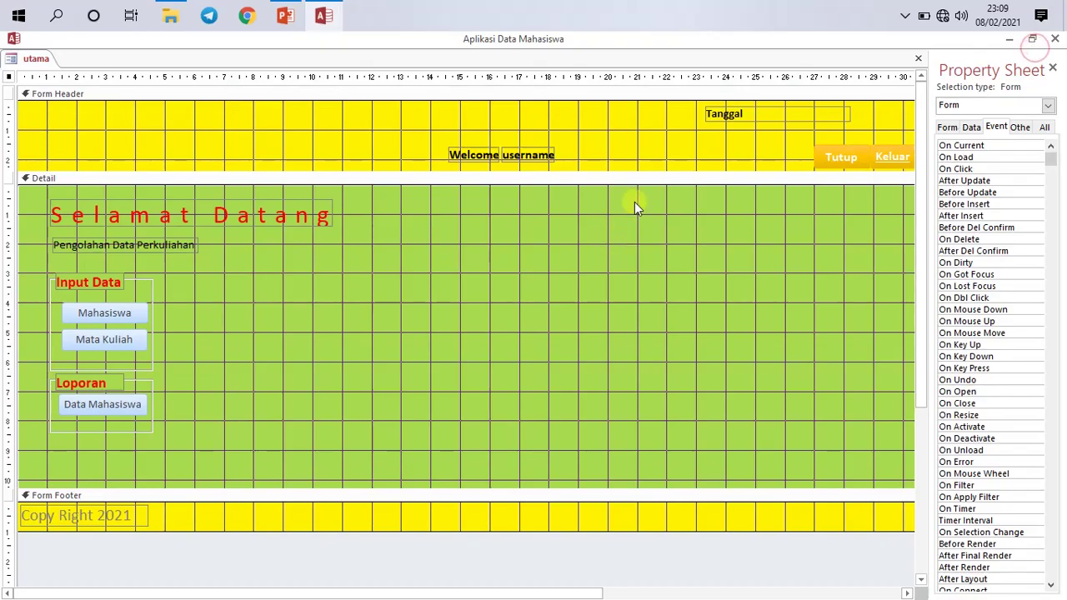
Close and reopen the login database, and log in with the username and account password to test the ribbon display.
left_click(1055, 40)
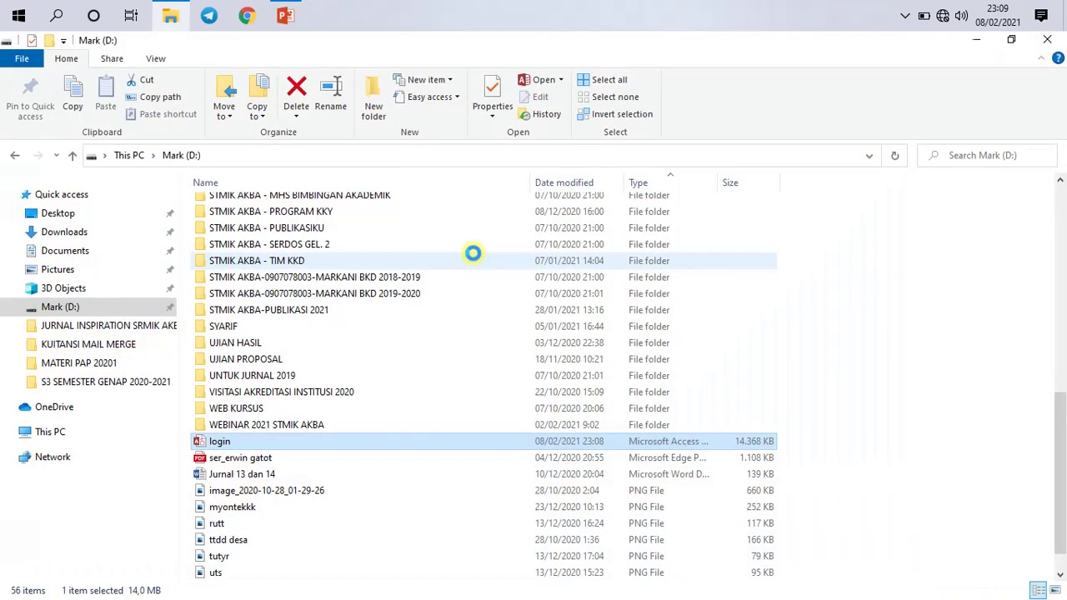
double_click(293, 444)
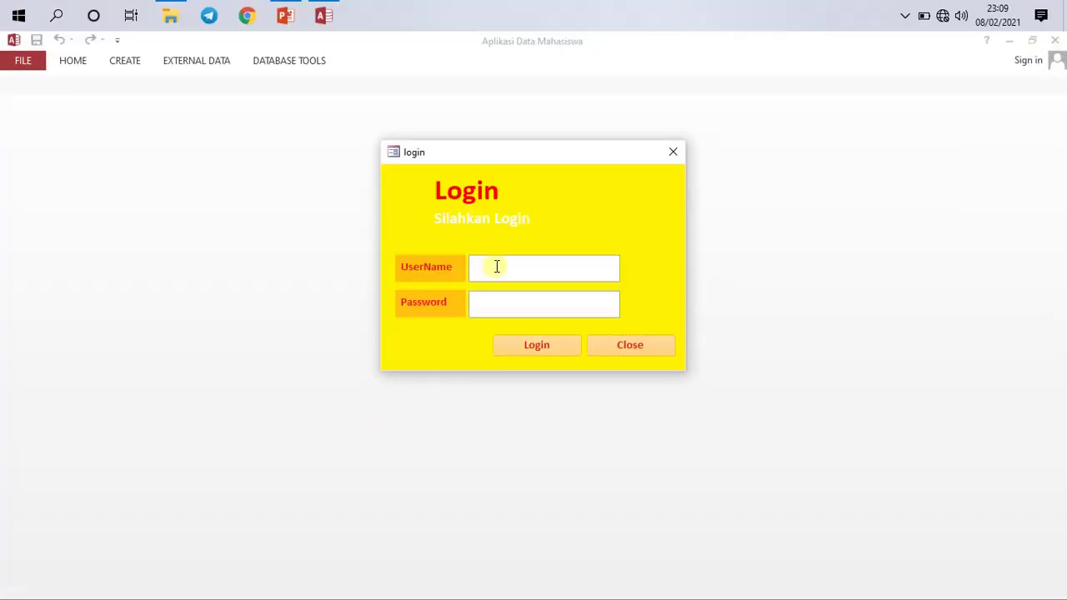
left_click(496, 266)
type("*")
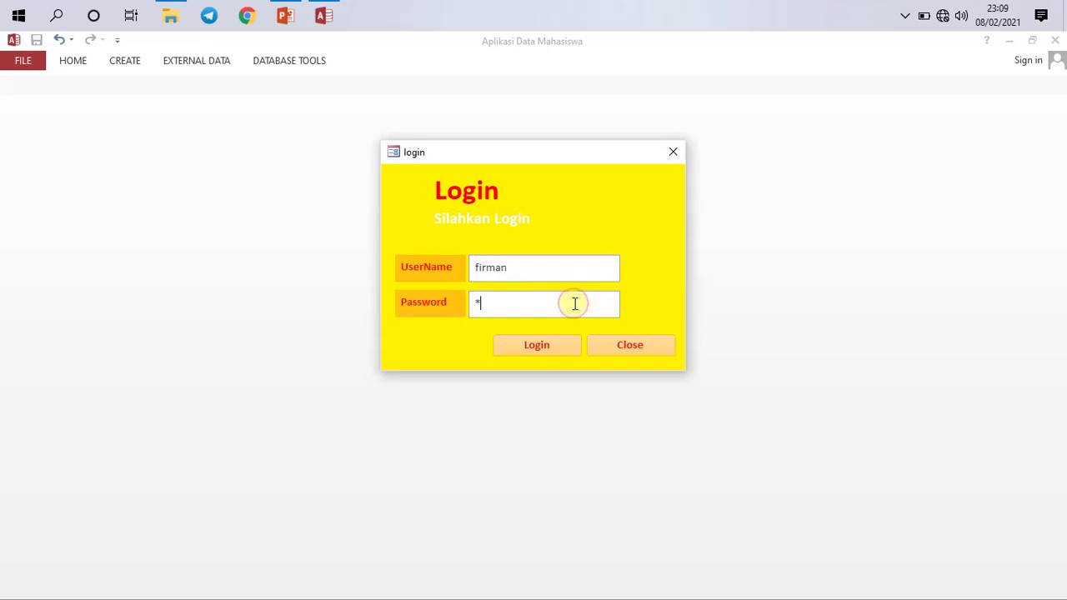
left_click(560, 342)
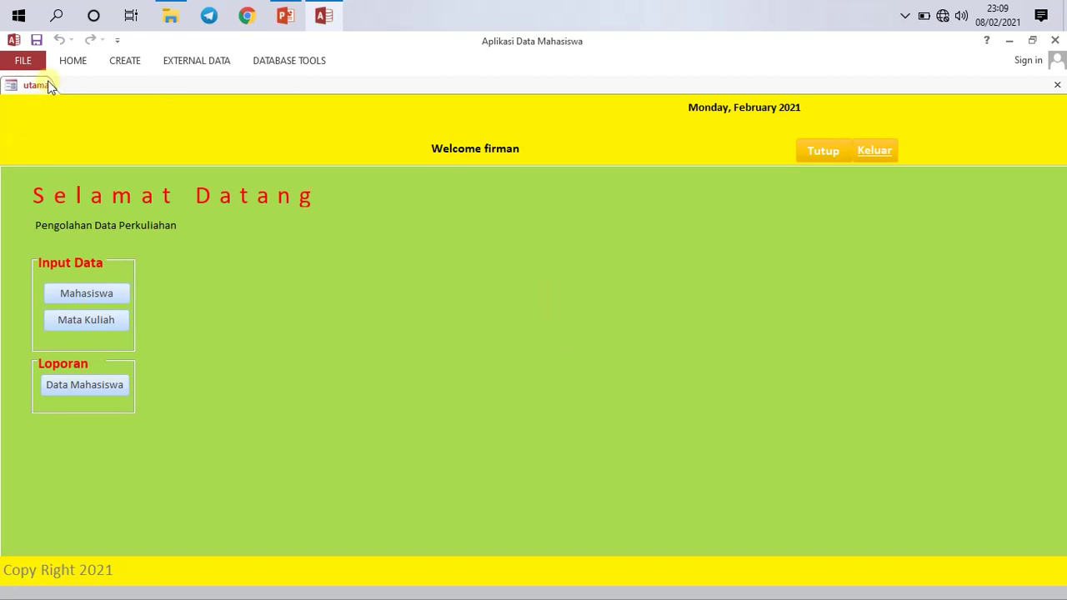
View the database's Info page, return to the utama form, and switch it to Design View.
left_click(31, 60)
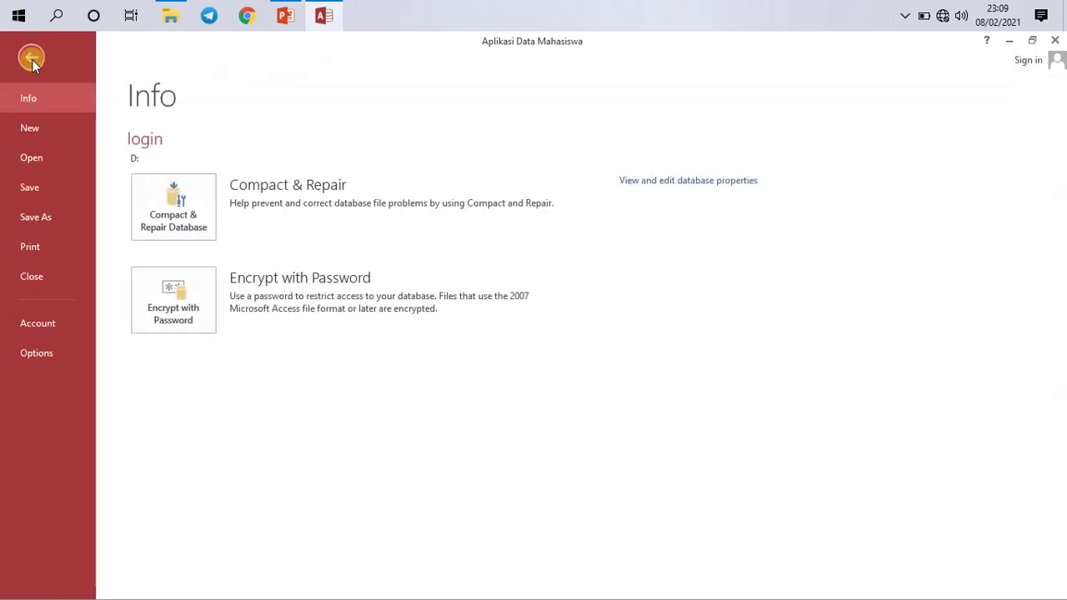
left_click(37, 64)
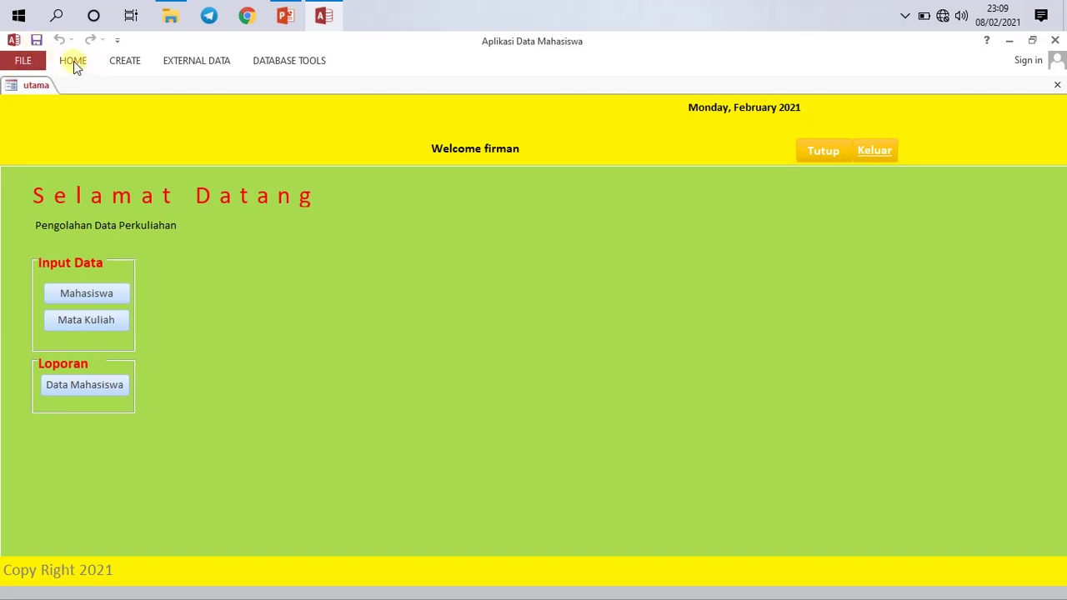
right_click(34, 86)
left_click(84, 192)
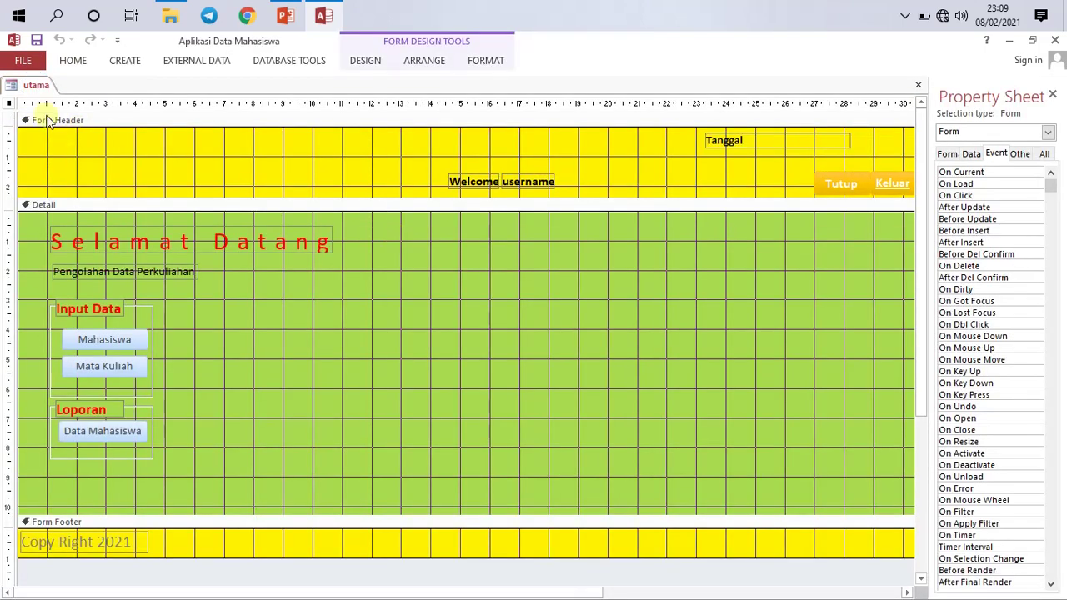
Open the Access Options dialog to check that it is reachable, and close it without changes.
left_click(23, 62)
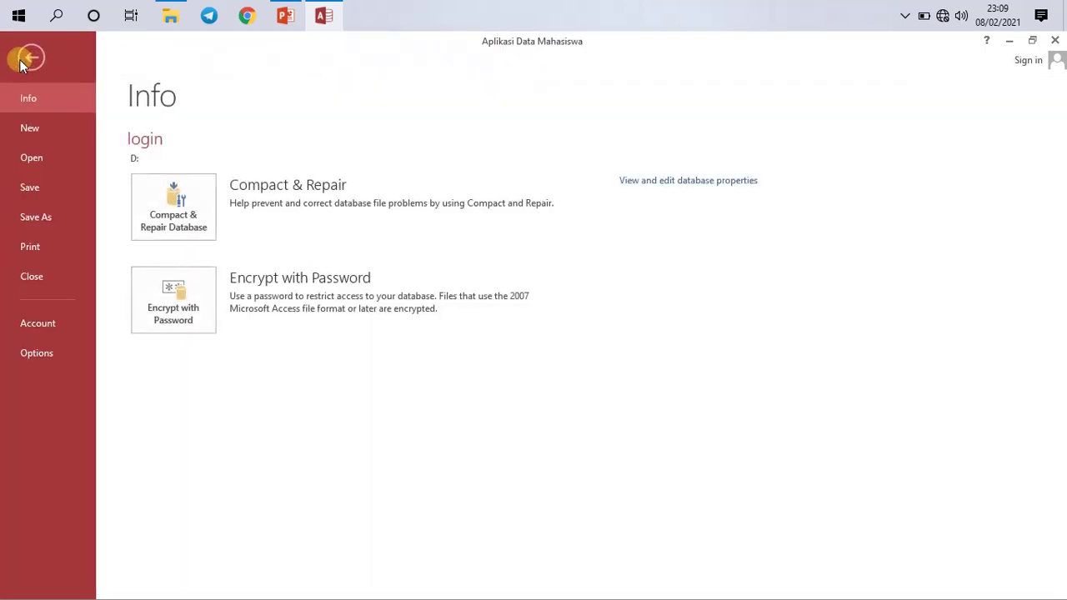
left_click(45, 358)
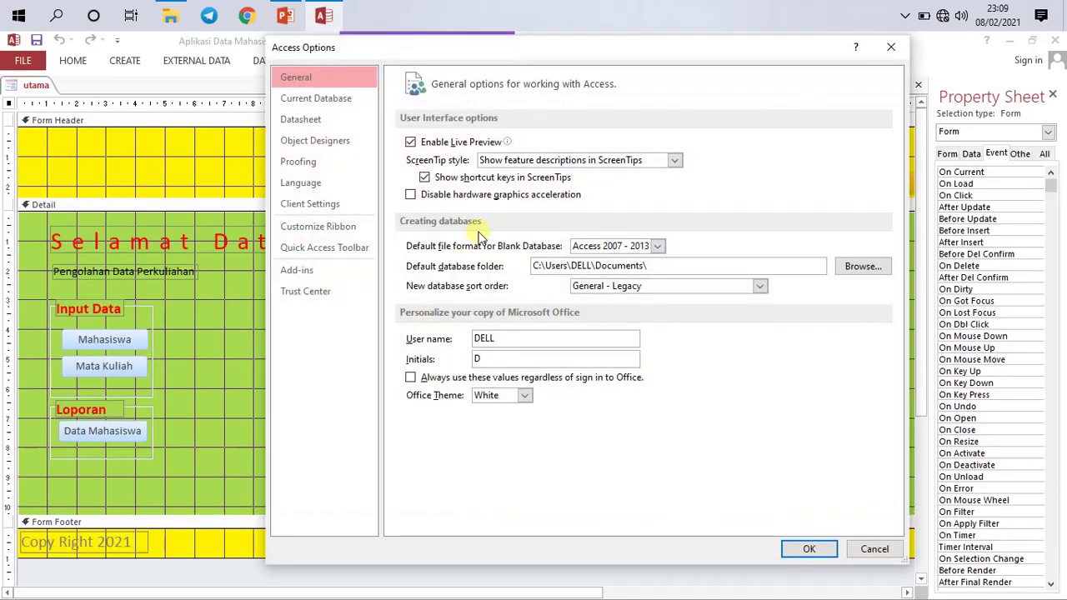
left_click(887, 49)
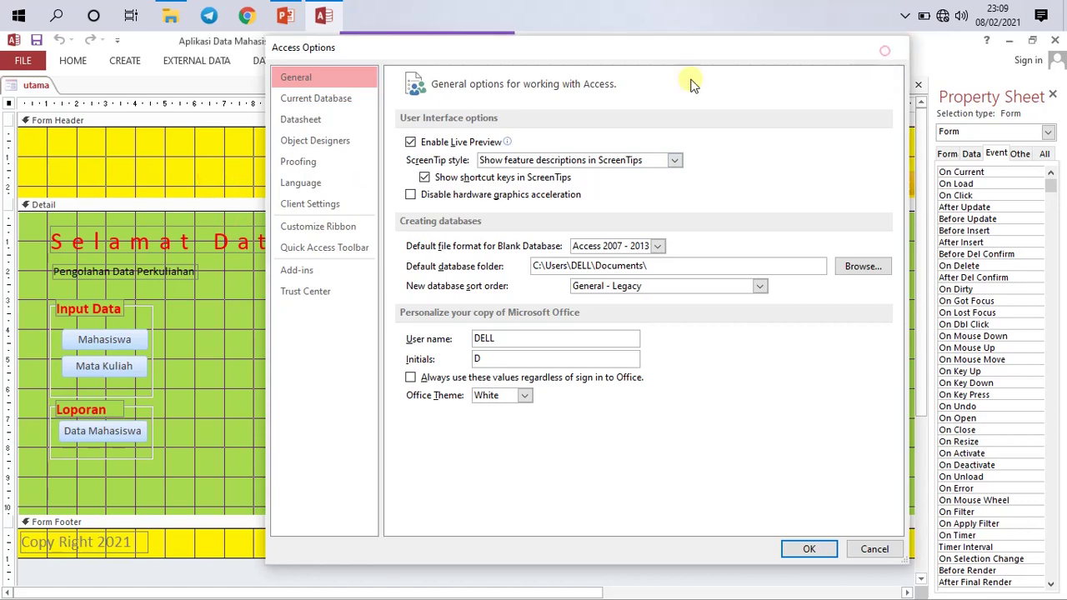
right_click(38, 88)
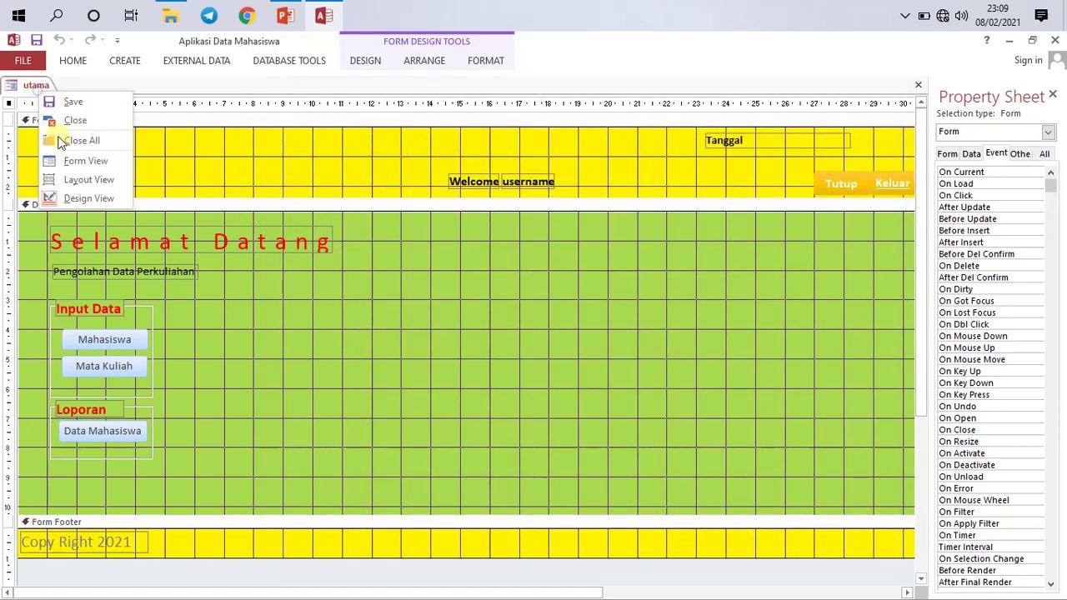
left_click(79, 202)
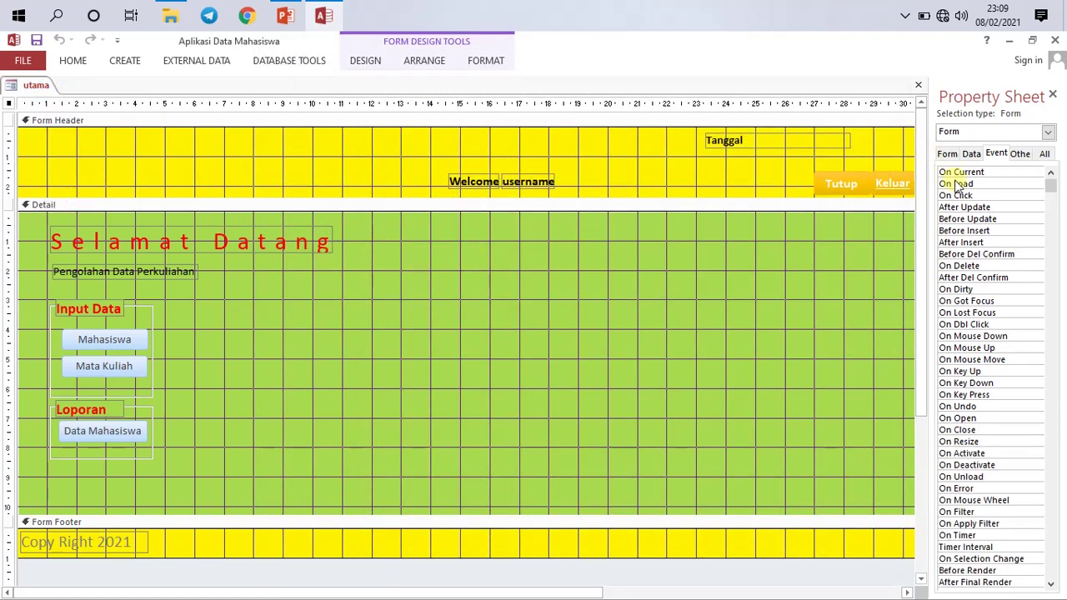
left_click(372, 59)
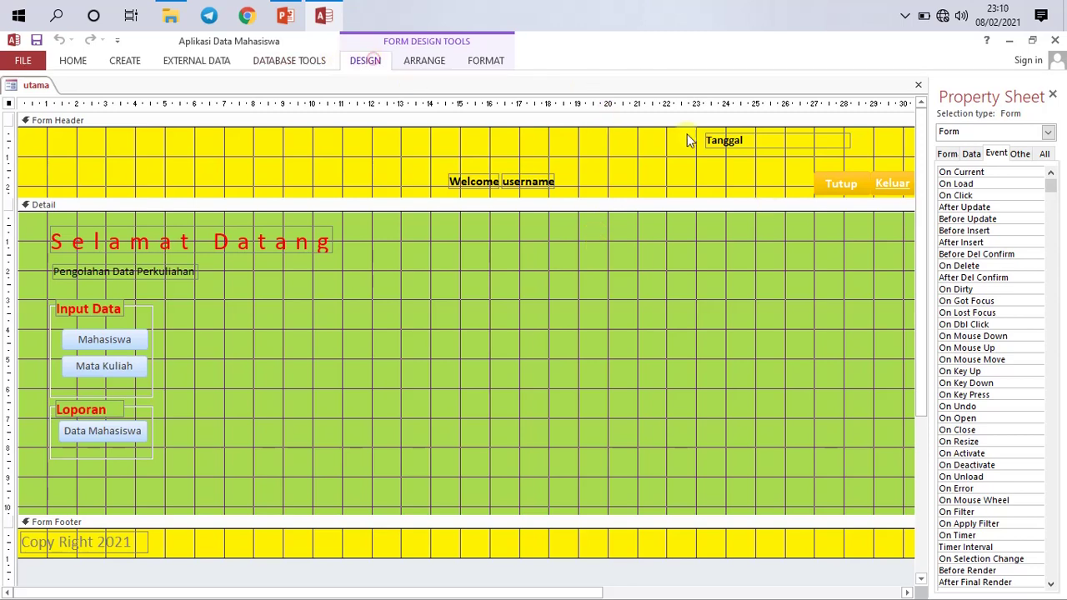
left_click(834, 104)
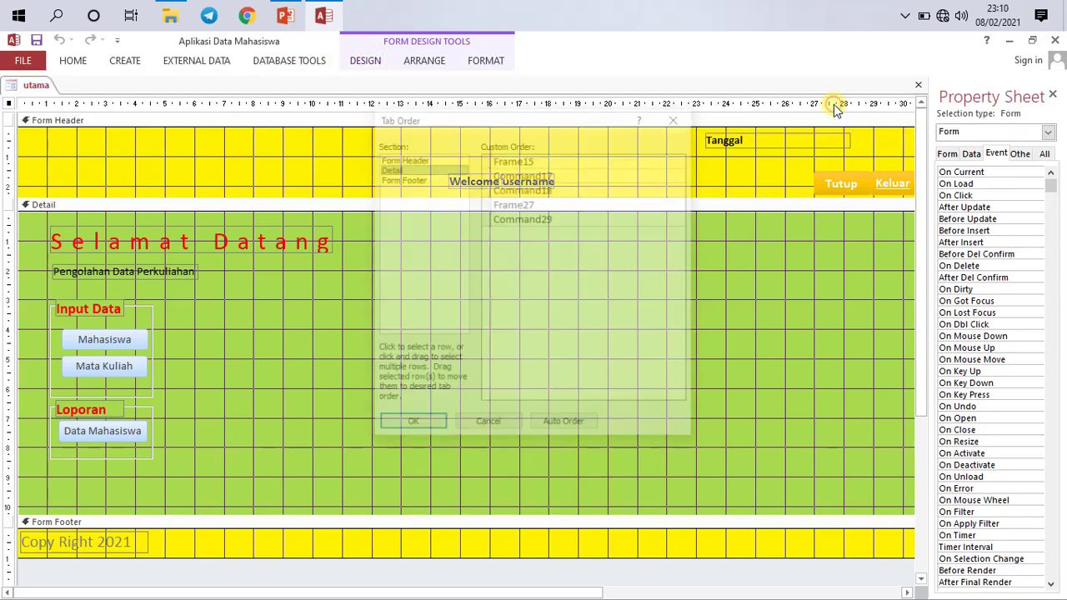
left_click(674, 117)
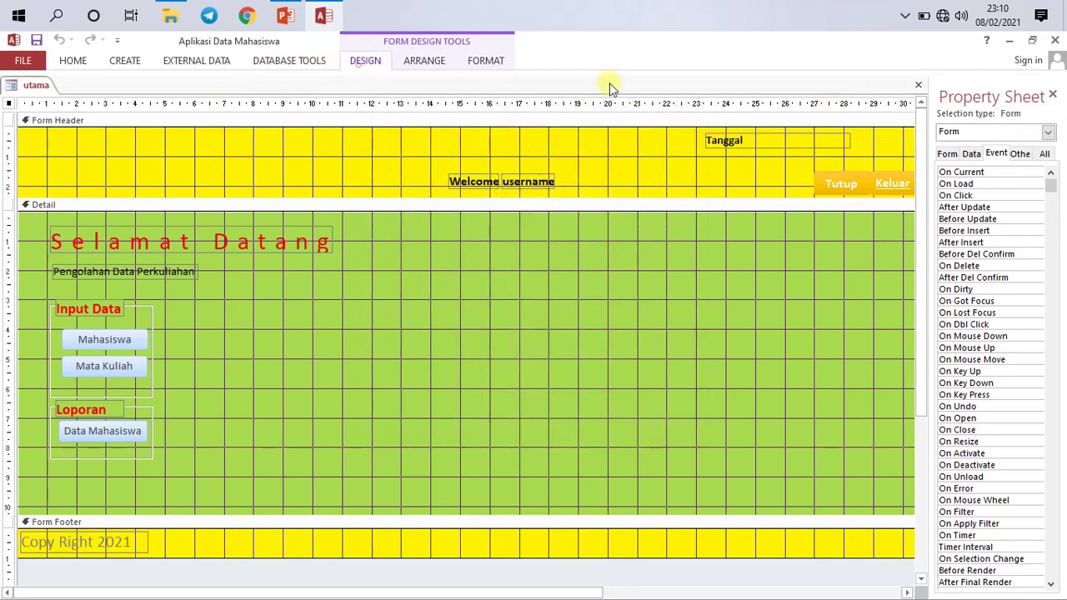
Uncomment the DoCmd.ShowToolbar "Ribbon", acToolbarNo line in the utama form's Form_Load code and close the code editor.
left_click(365, 60)
left_click(884, 99)
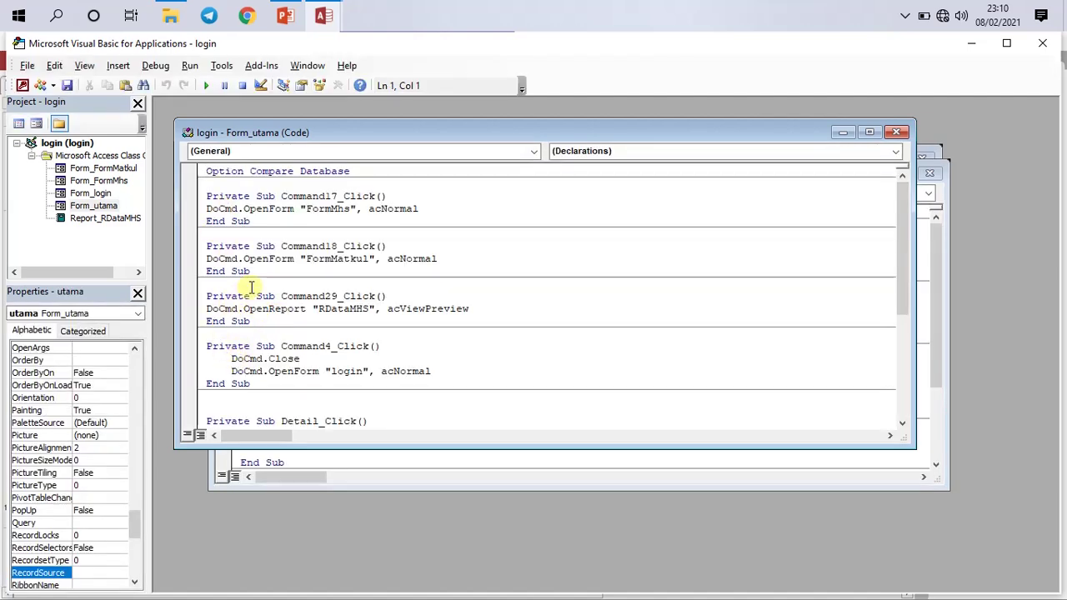
scroll(280, 346, "down", 3)
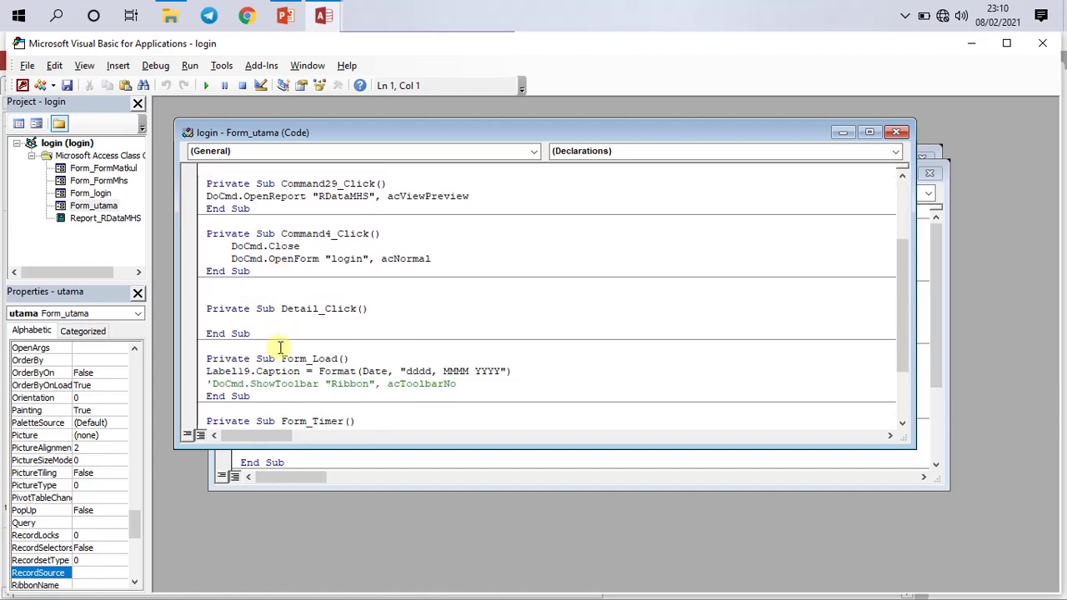
left_click(209, 383)
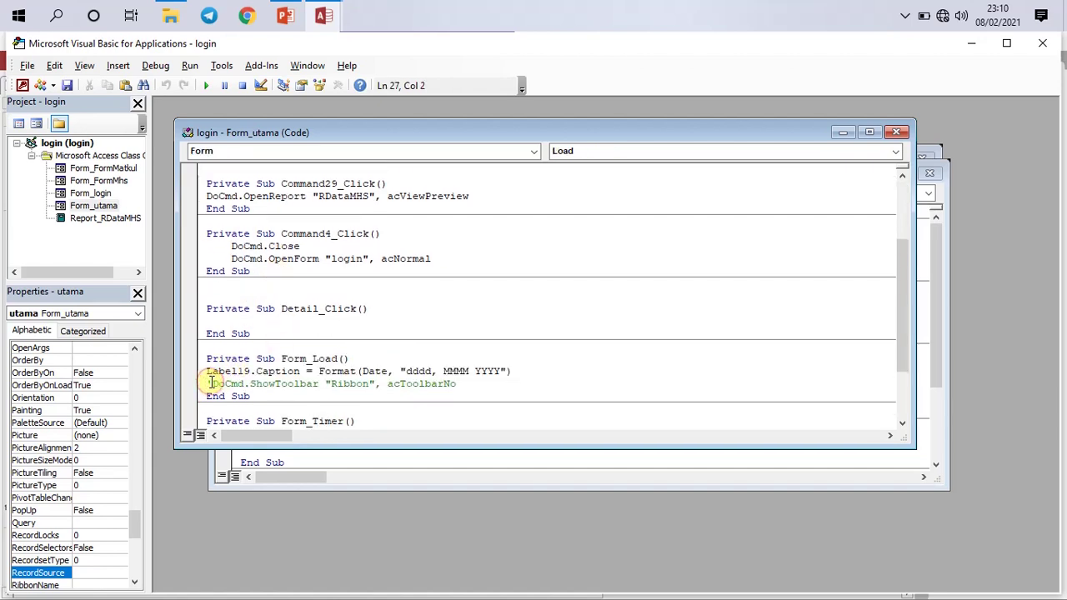
key("Delete")
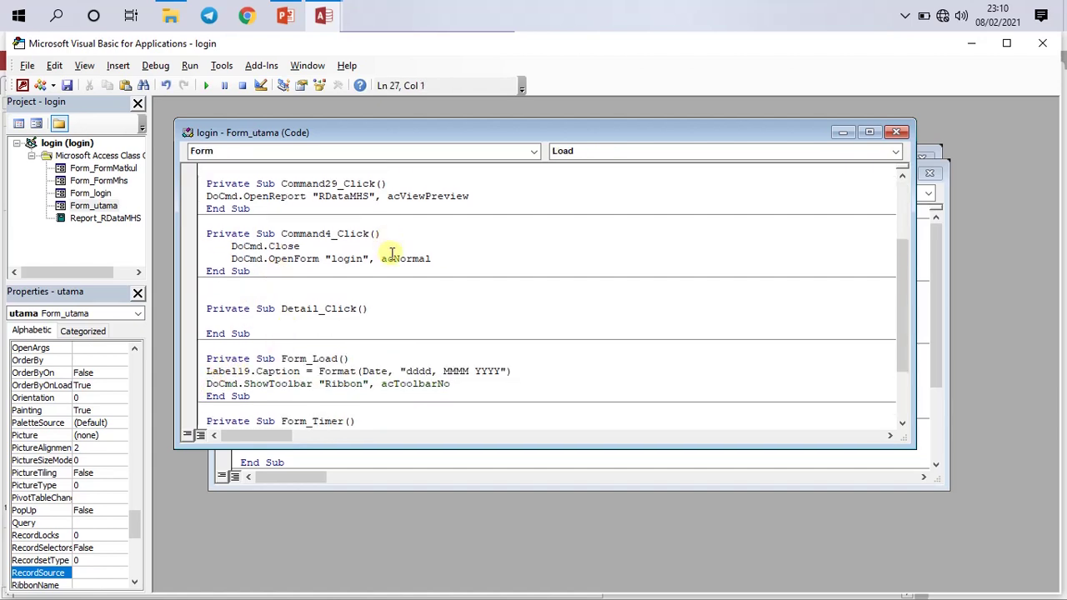
left_click(1041, 43)
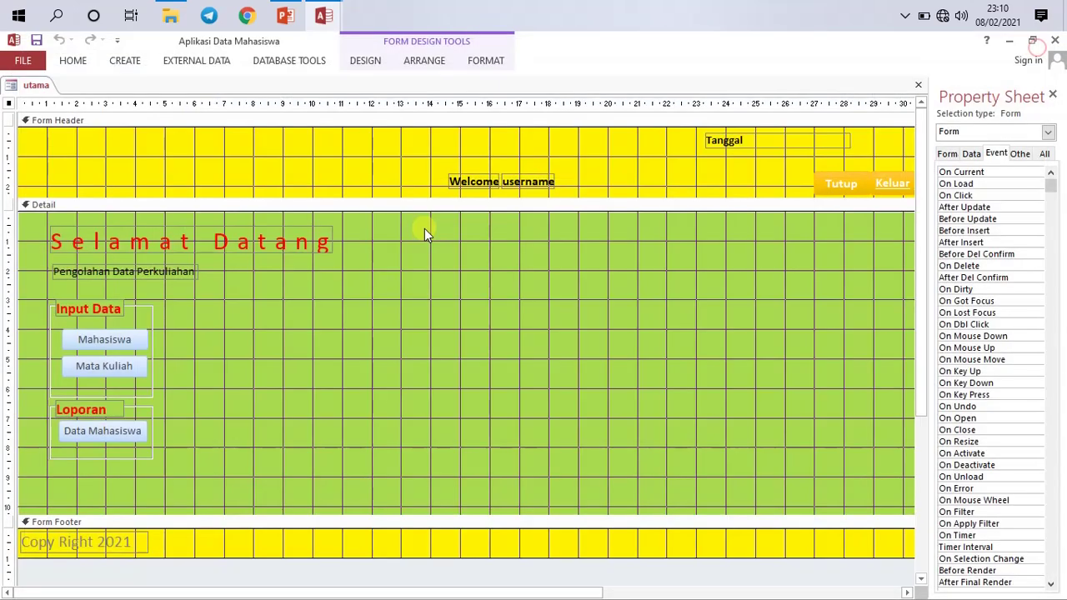
Turn off Allow Default Shortcut Menus in the current database options, keep Display Navigation Pane off, and accept the settings.
left_click(26, 59)
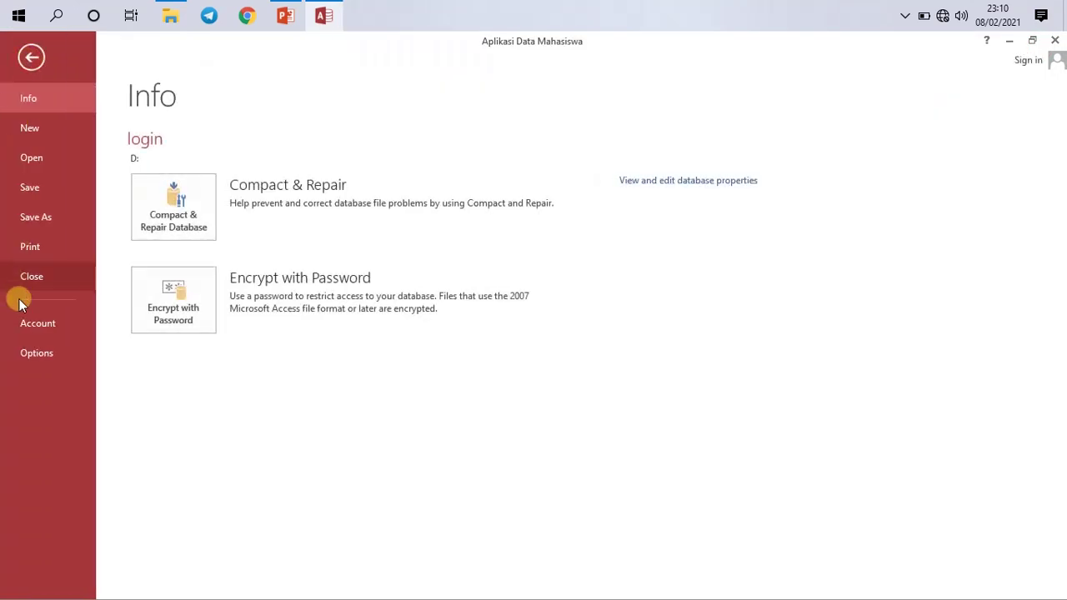
left_click(41, 353)
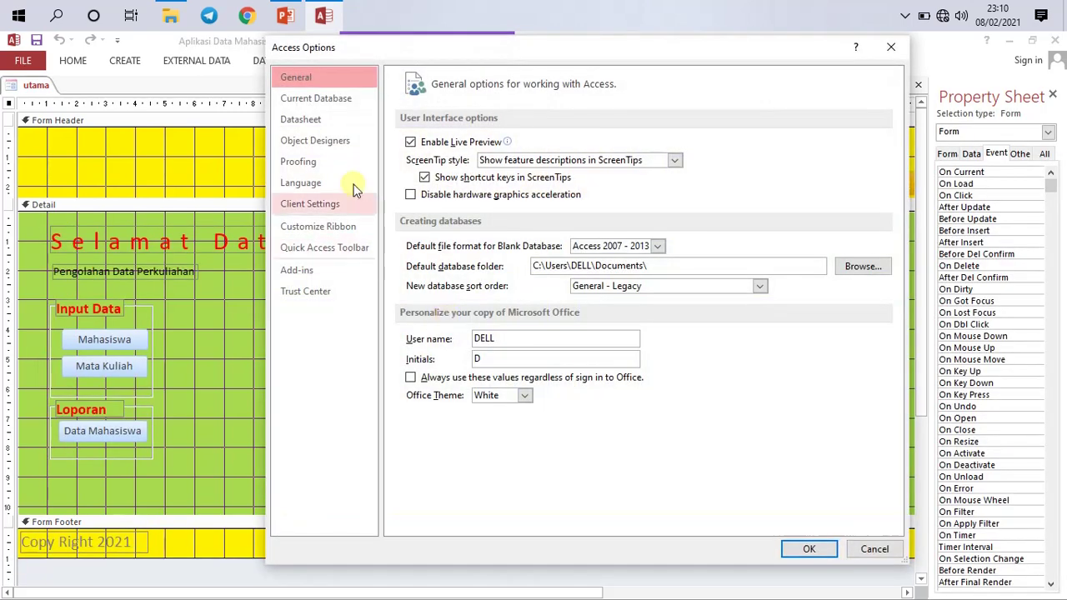
left_click(316, 100)
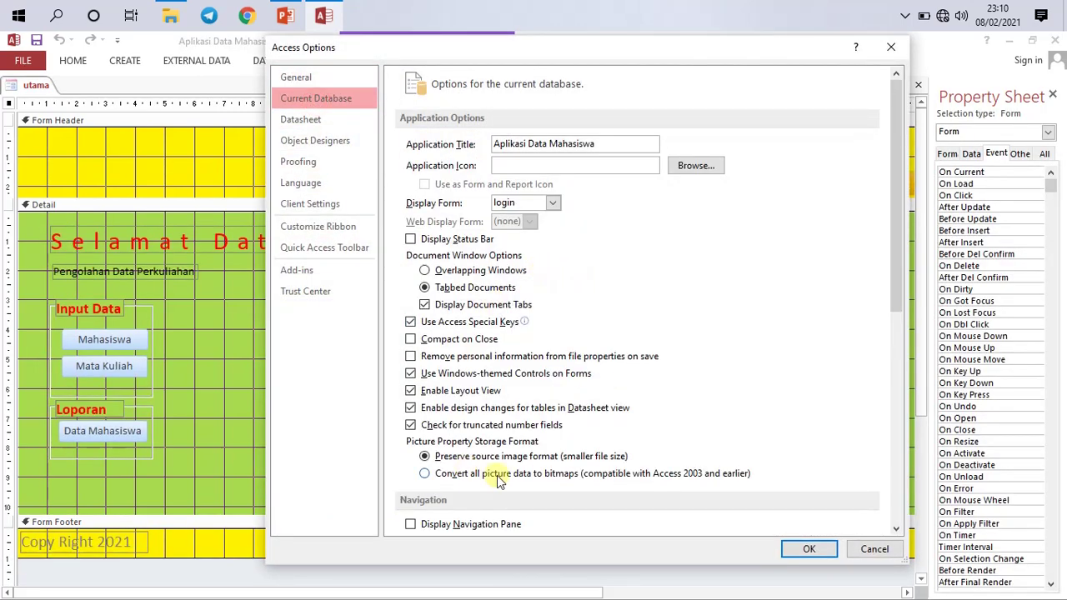
scroll(495, 483, "down", 3)
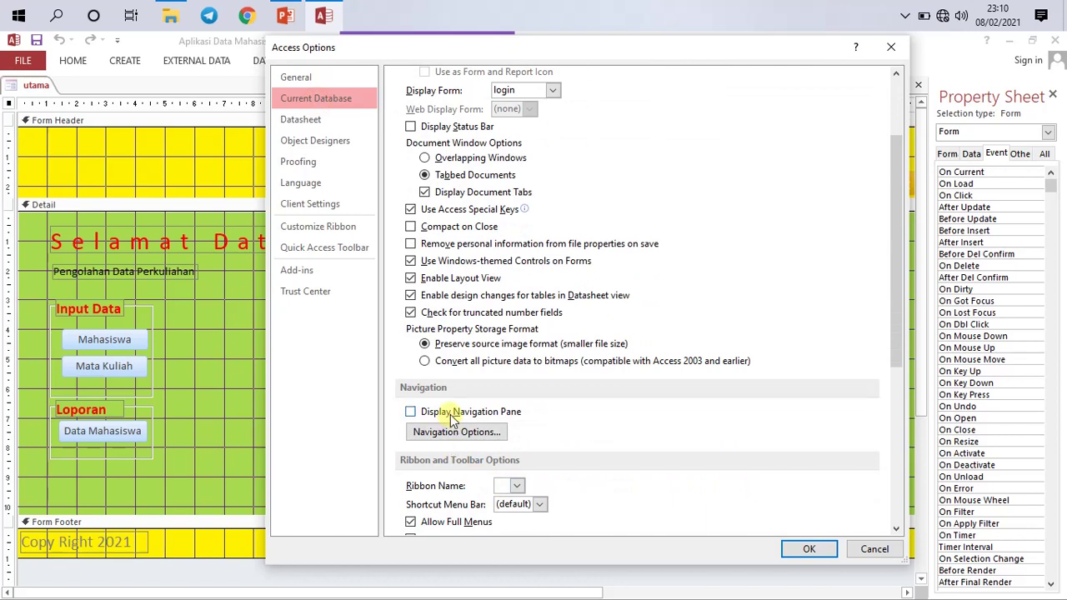
left_click(452, 411)
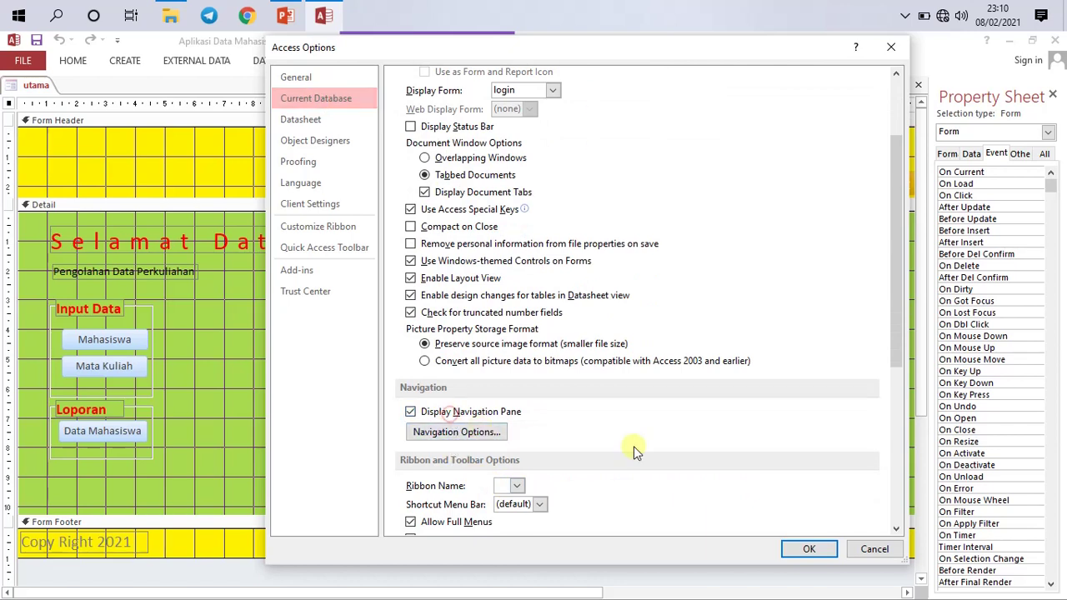
left_click(494, 411)
scroll(552, 409, "down", 2)
left_click(467, 464)
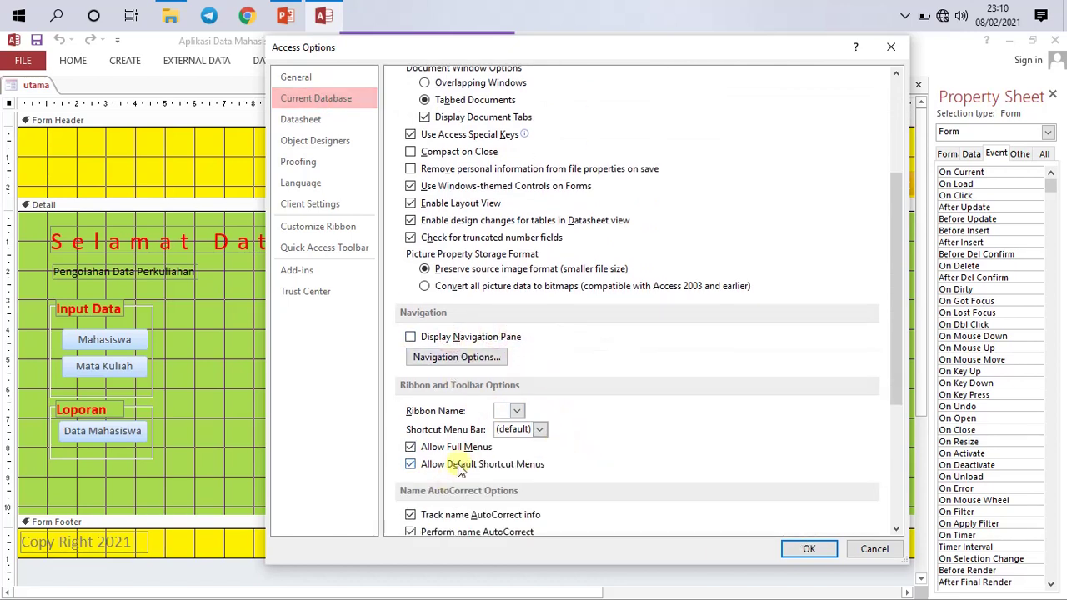
left_click(807, 552)
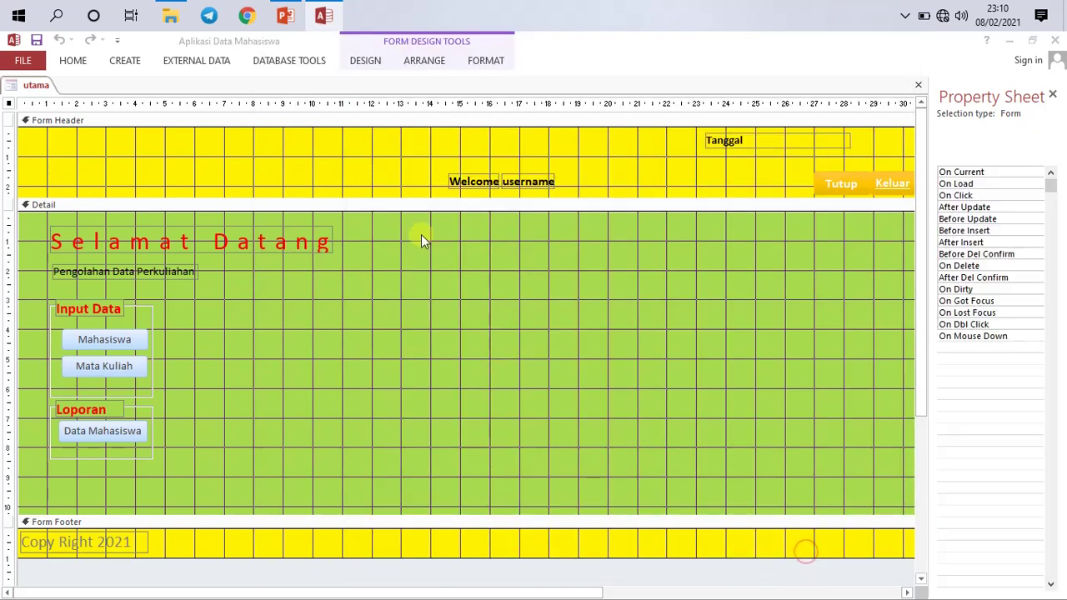
left_click(540, 362)
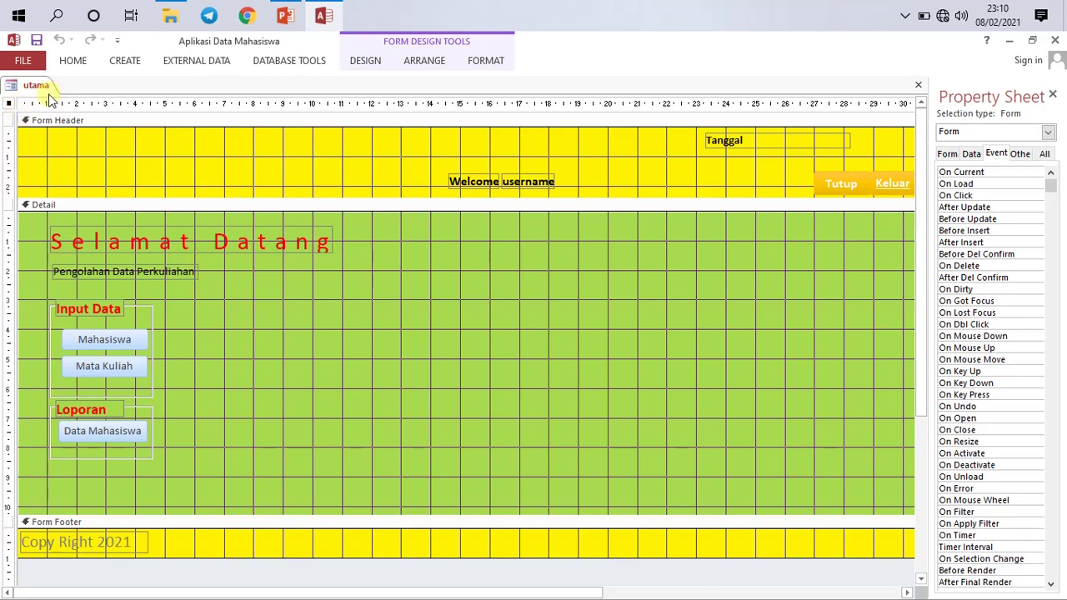
View the database's Info page, return to the utama form design, and look over the form.
left_click(23, 64)
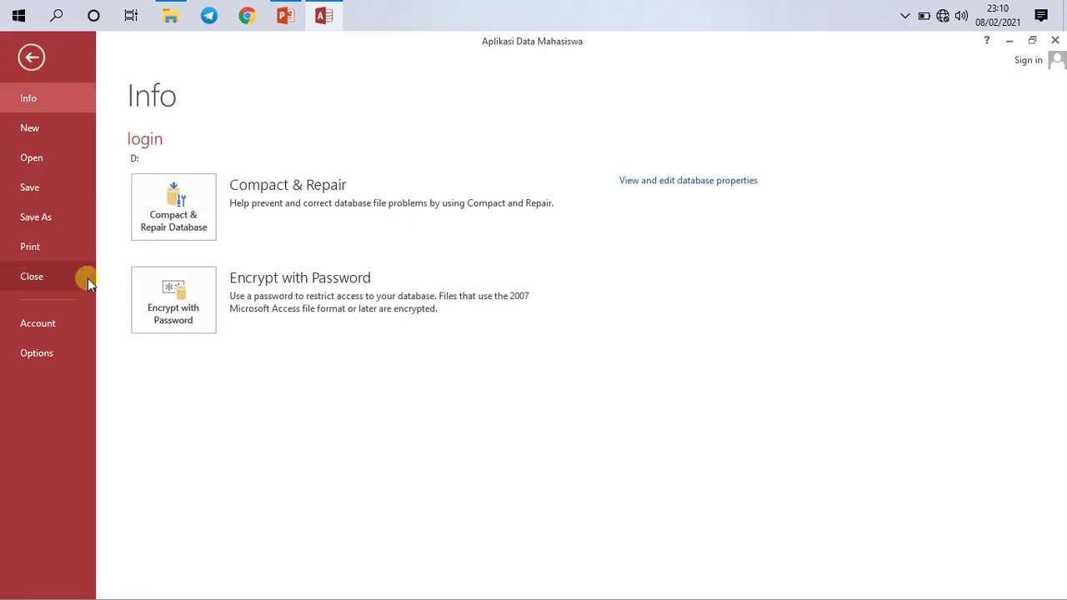
left_click(42, 56)
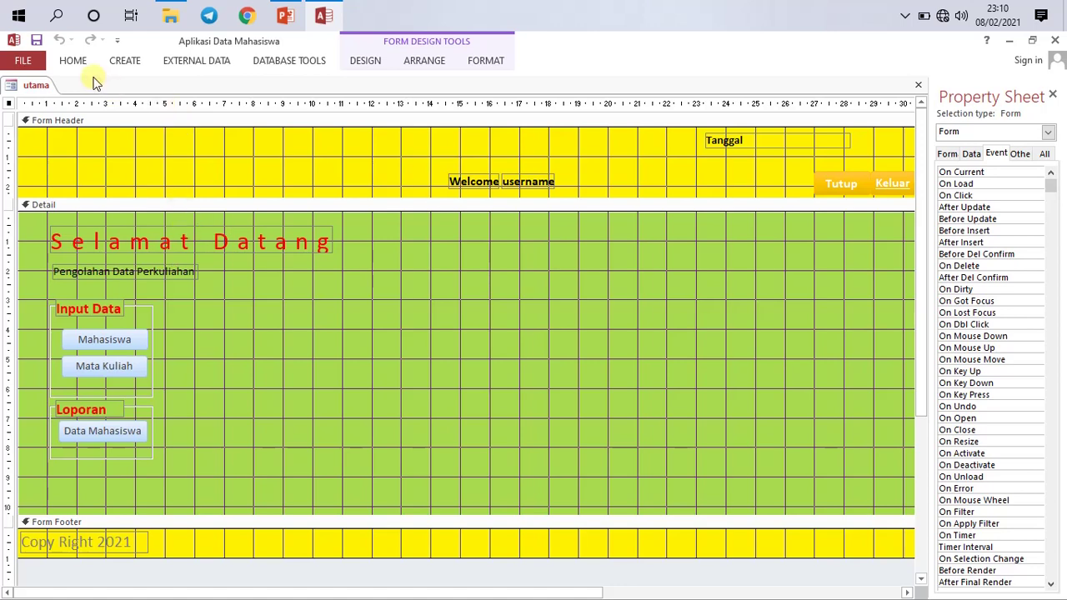
scroll(398, 370, "down", 2)
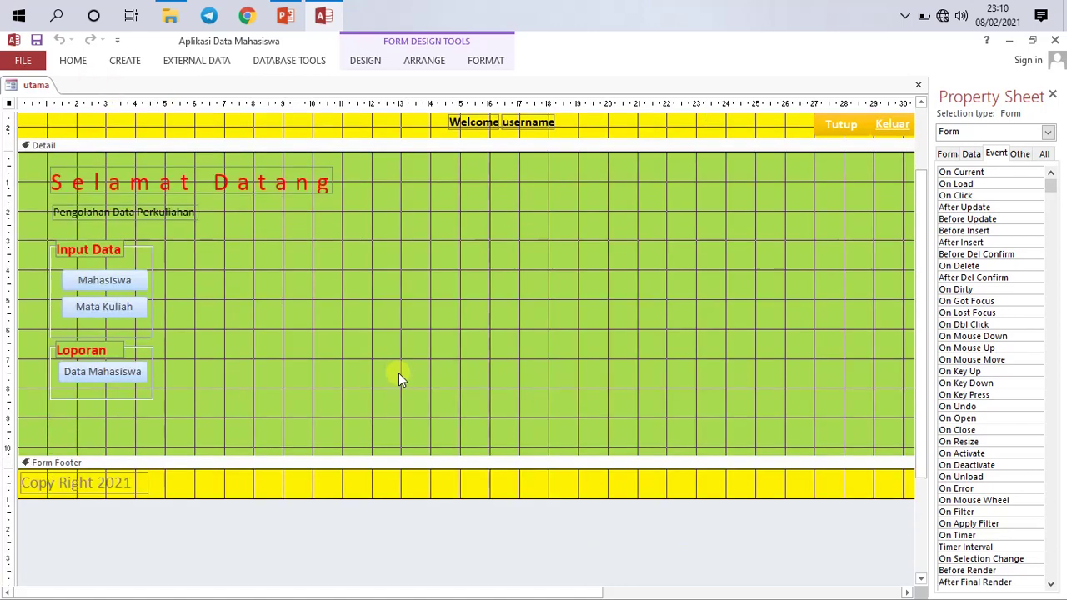
scroll(399, 373, "up", 2)
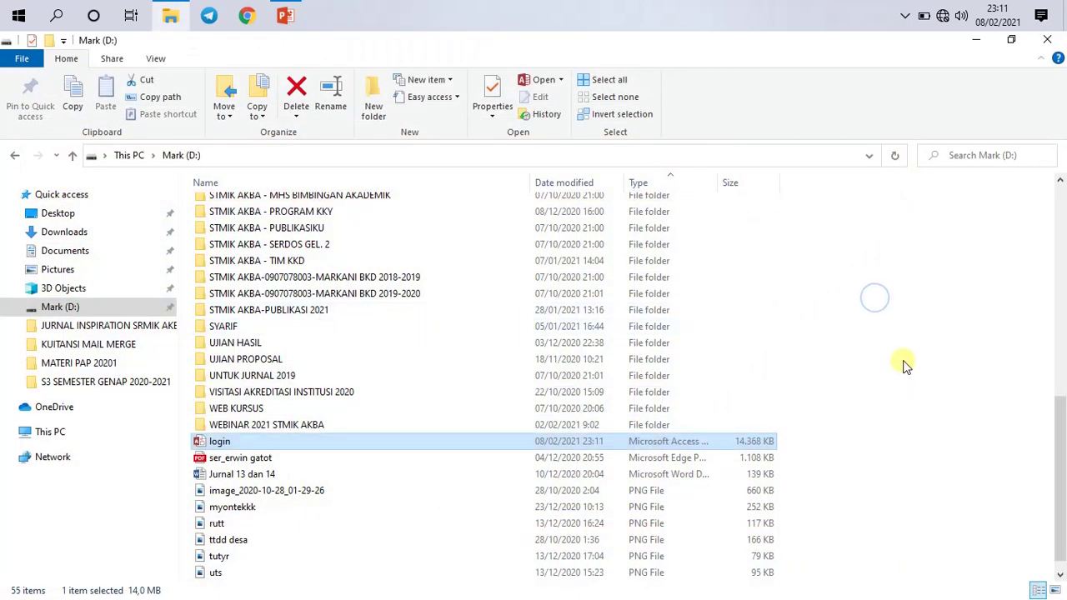
Refresh the Mark (D:) folder in File Explorer and open the login database.
right_click(891, 357)
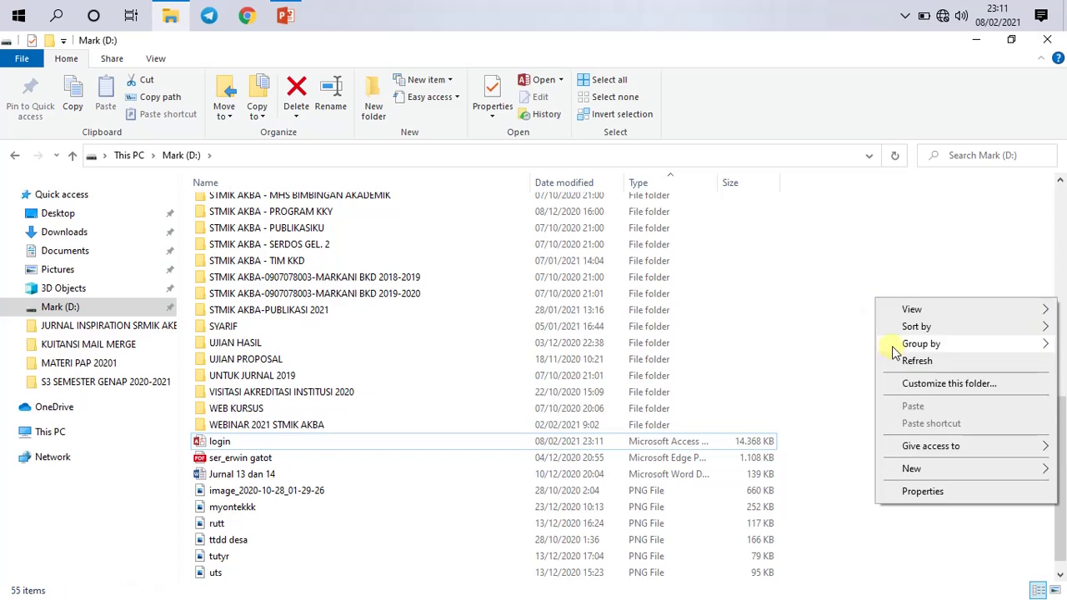
left_click(893, 361)
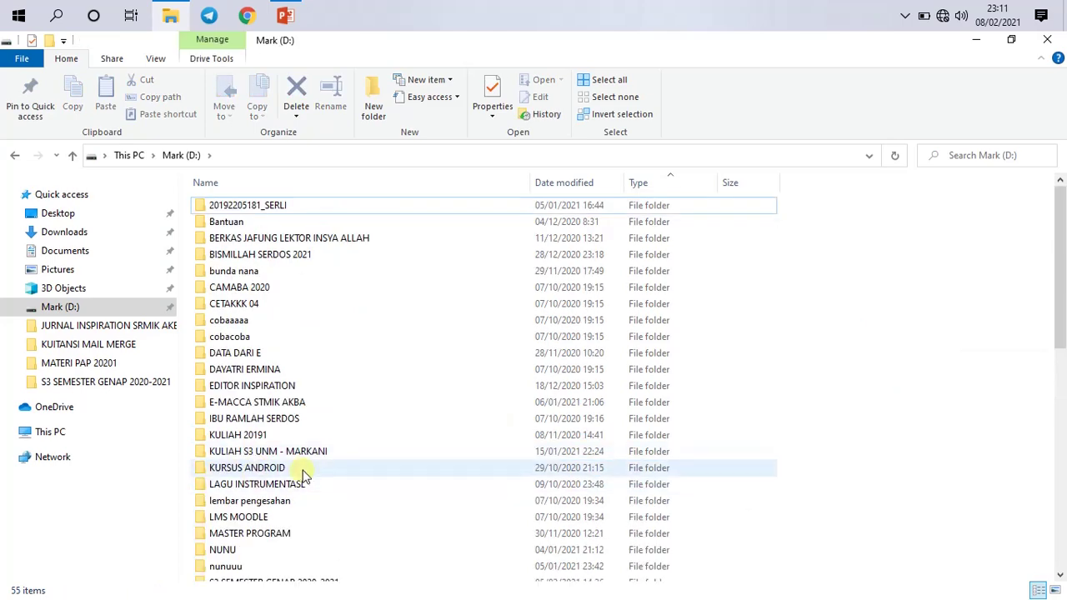
scroll(287, 484, "down", 11)
double_click(230, 426)
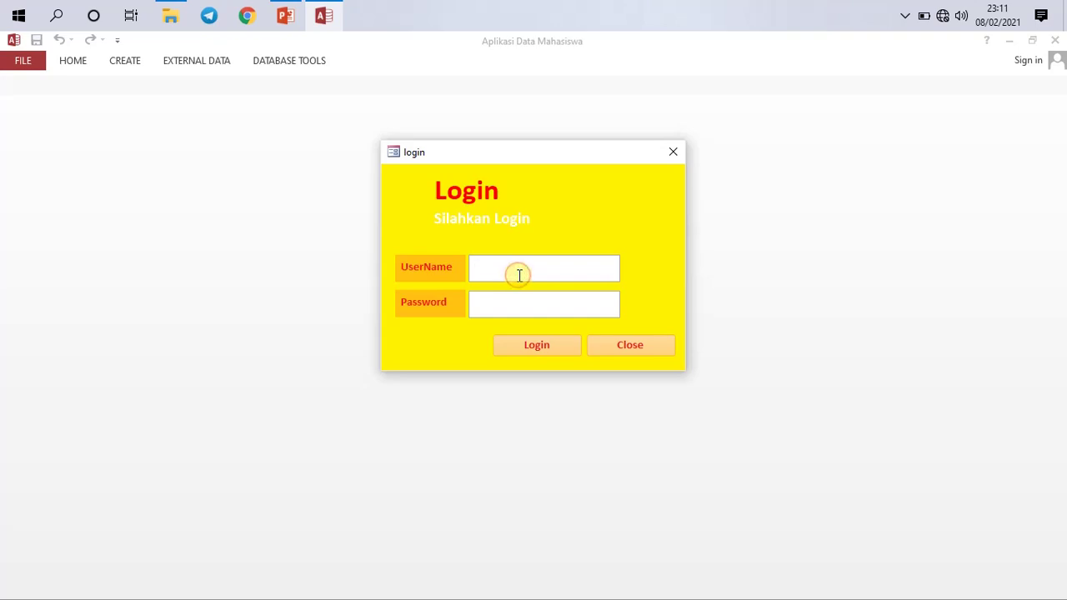
Log in to the application with the username and account password.
type("firman")
left_click(540, 309)
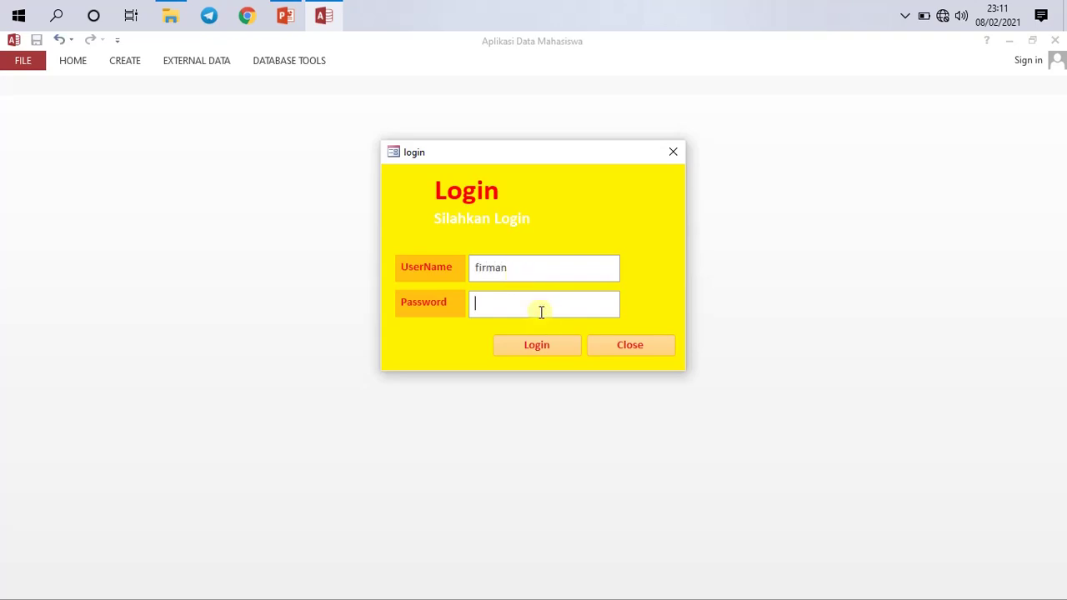
type("**")
left_click(543, 350)
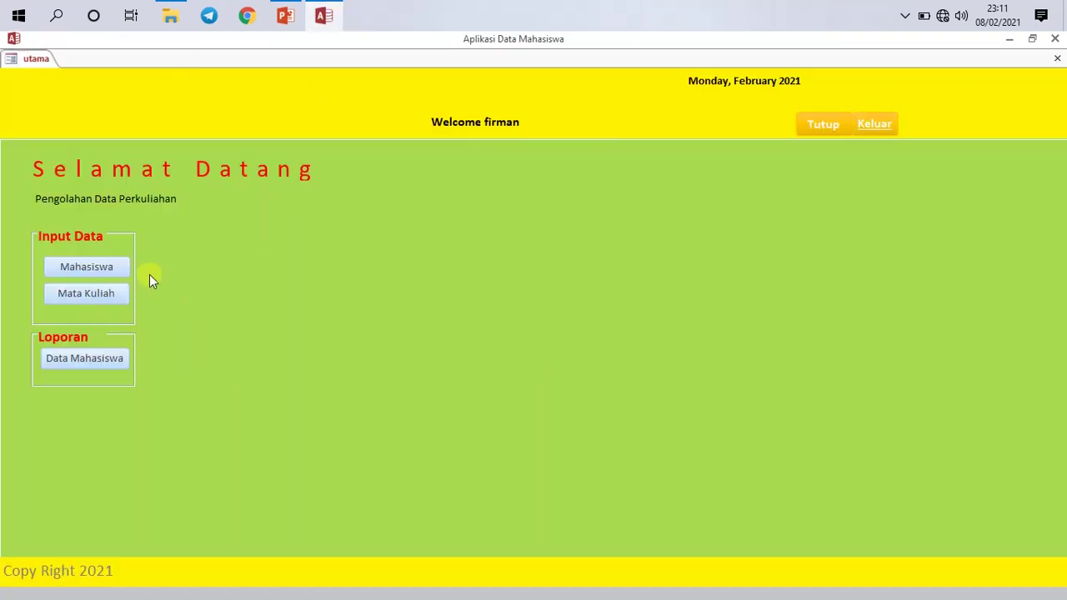
Test the Mahasiswa and Mata Kuliah input forms by opening and closing each from the utama form.
left_click(89, 272)
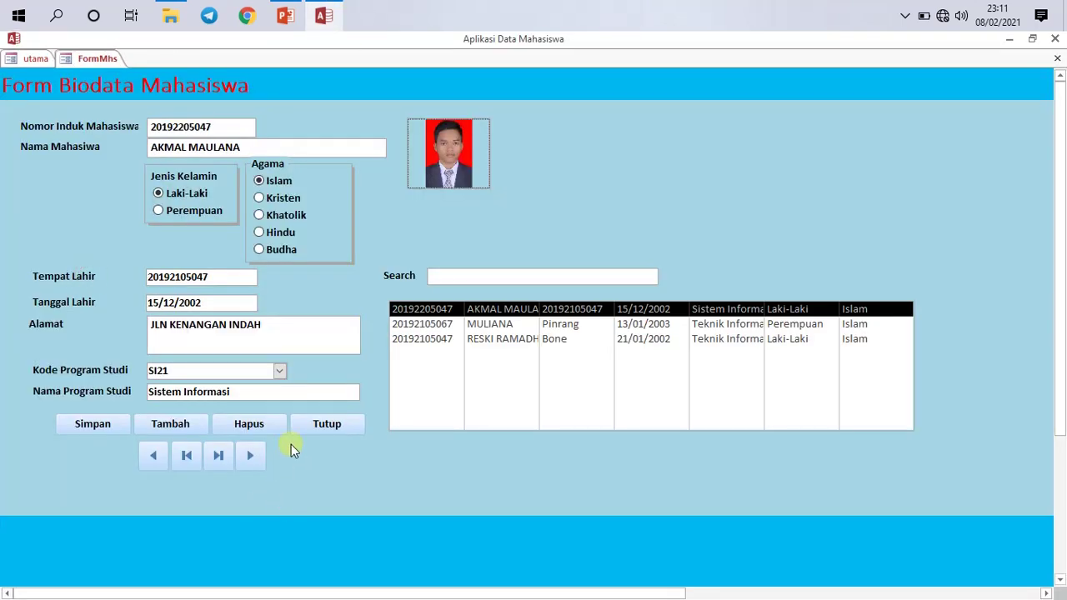
left_click(325, 426)
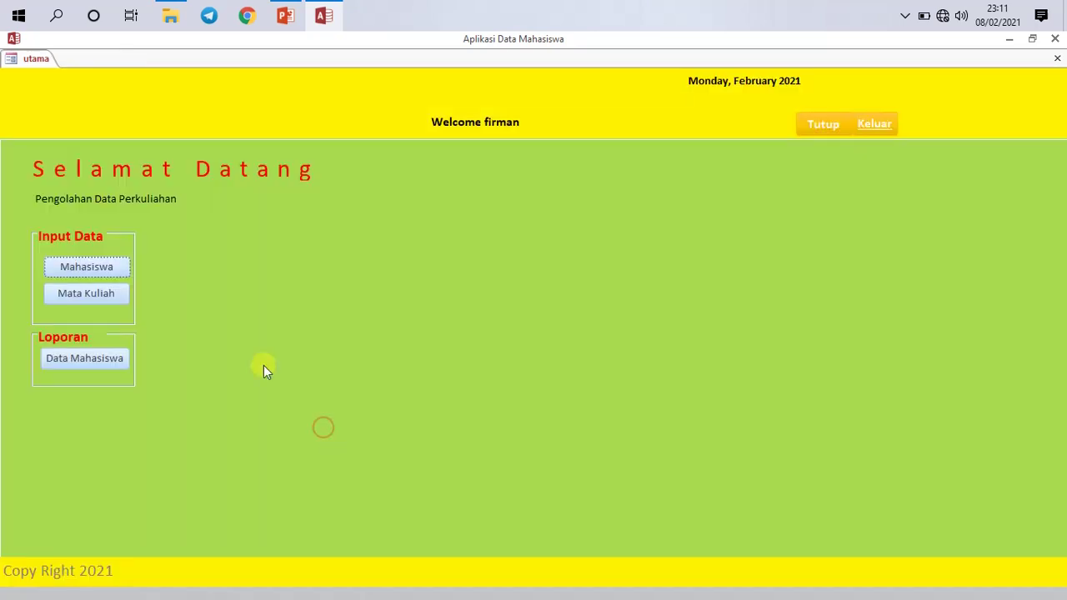
left_click(107, 296)
left_click(185, 259)
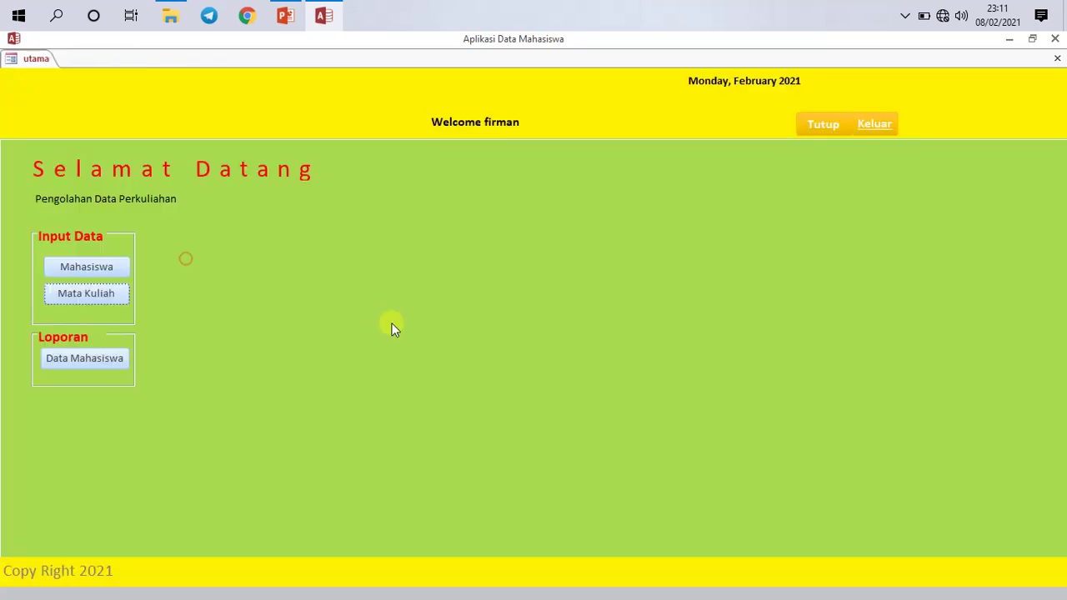
Close the utama form to return to the login form, try the username fdsfs with an arbitrary password, and dismiss the message.
left_click(823, 125)
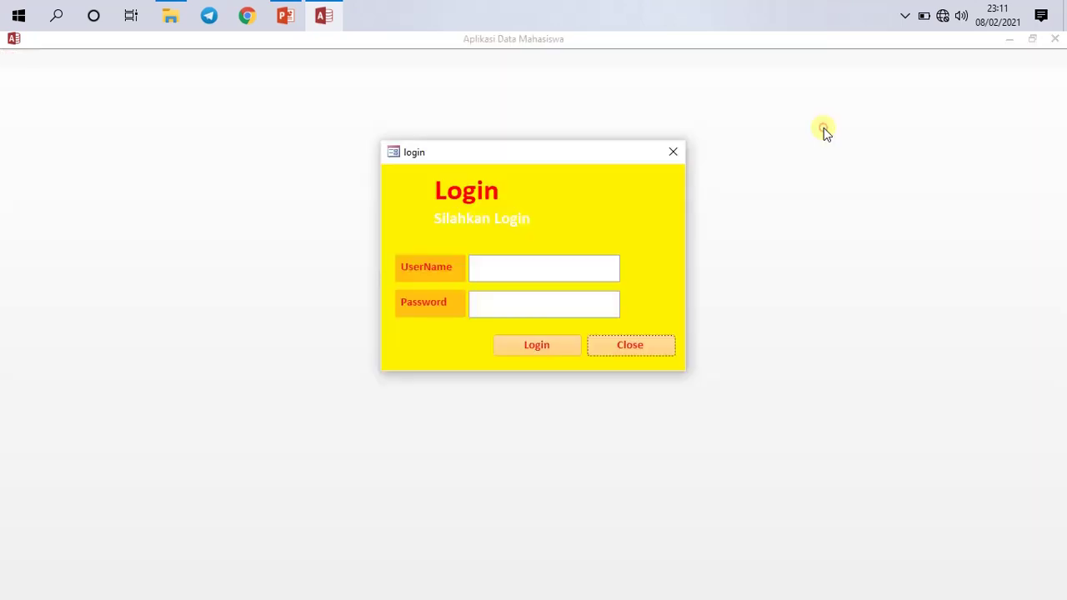
left_click(534, 266)
type("fdsfs")
left_click(534, 305)
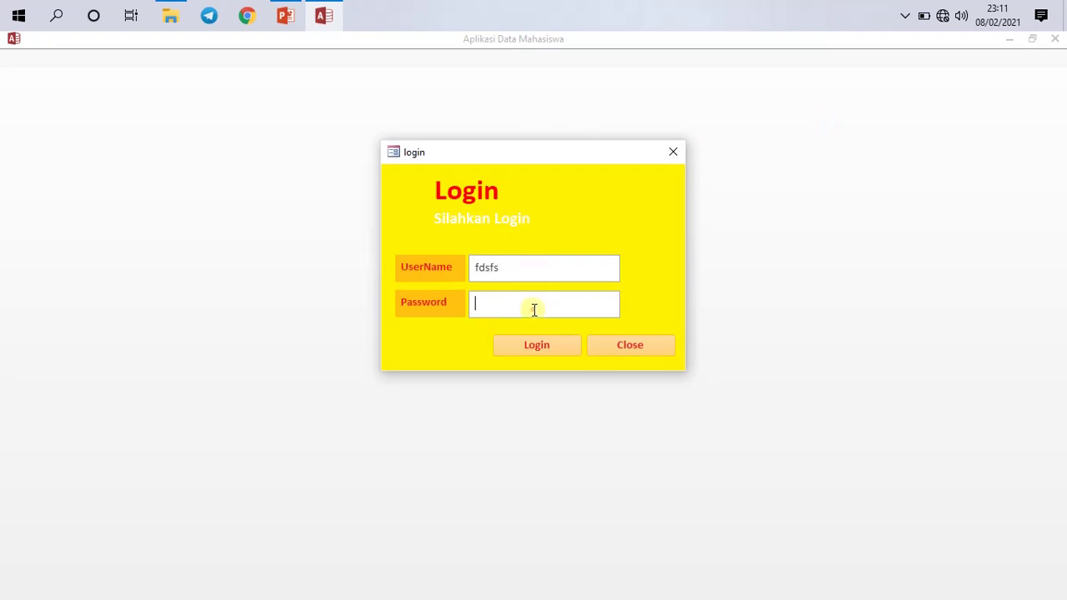
type("****")
left_click(542, 344)
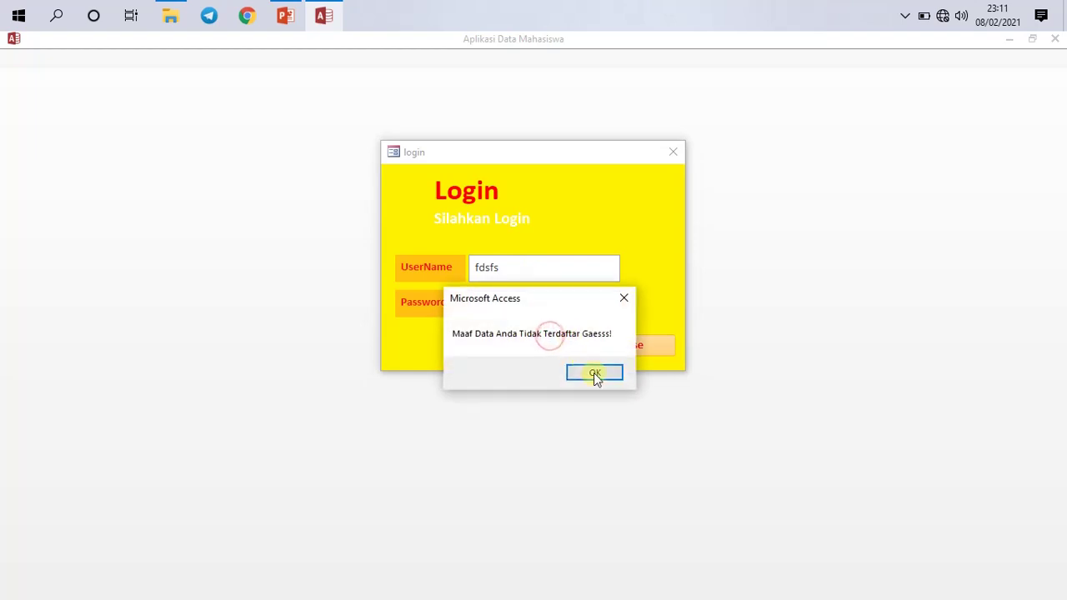
left_click_drag(549, 301, 705, 223)
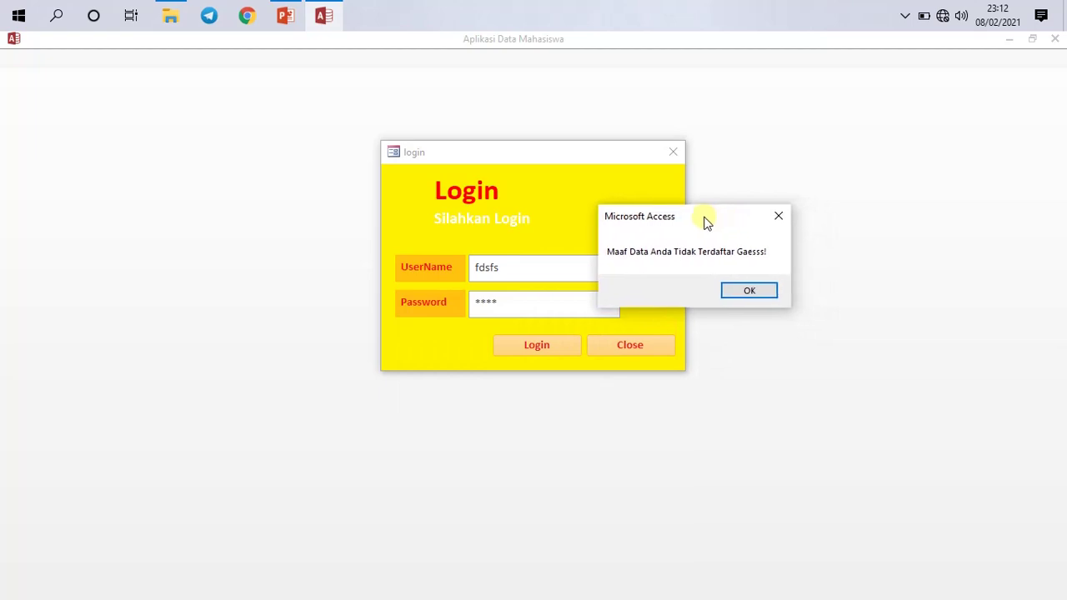
left_click(748, 295)
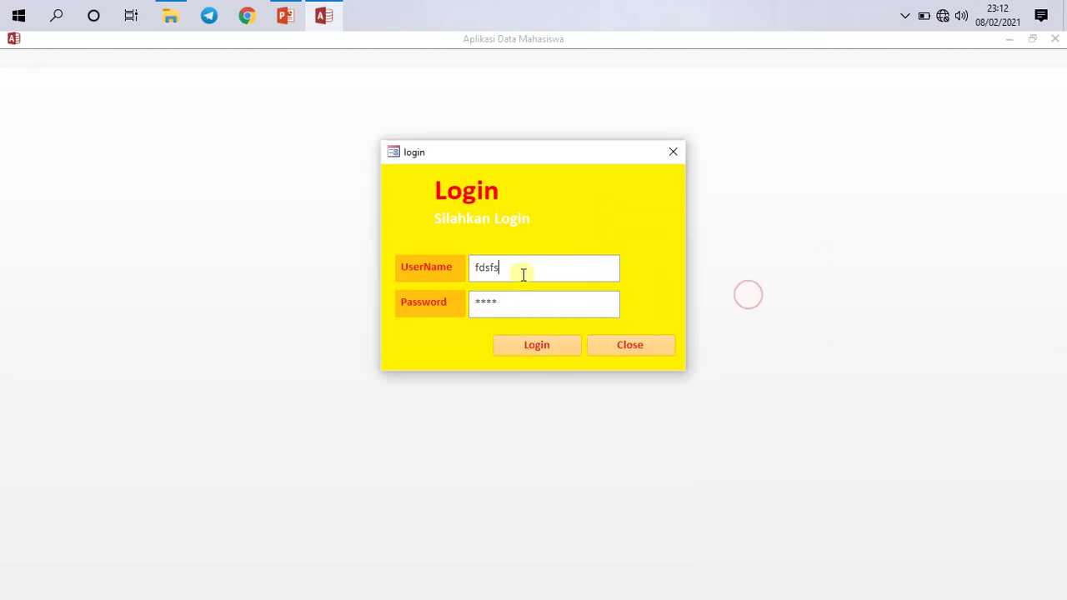
Log in with the registered username and account password in place of the wrong entries, and exit the application from the utama form with Keluar.
left_click(514, 273)
key("BackSpace")
key("BackSpace")
key("BackSpace")
key("BackSpace")
left_click_drag(532, 303, 444, 307)
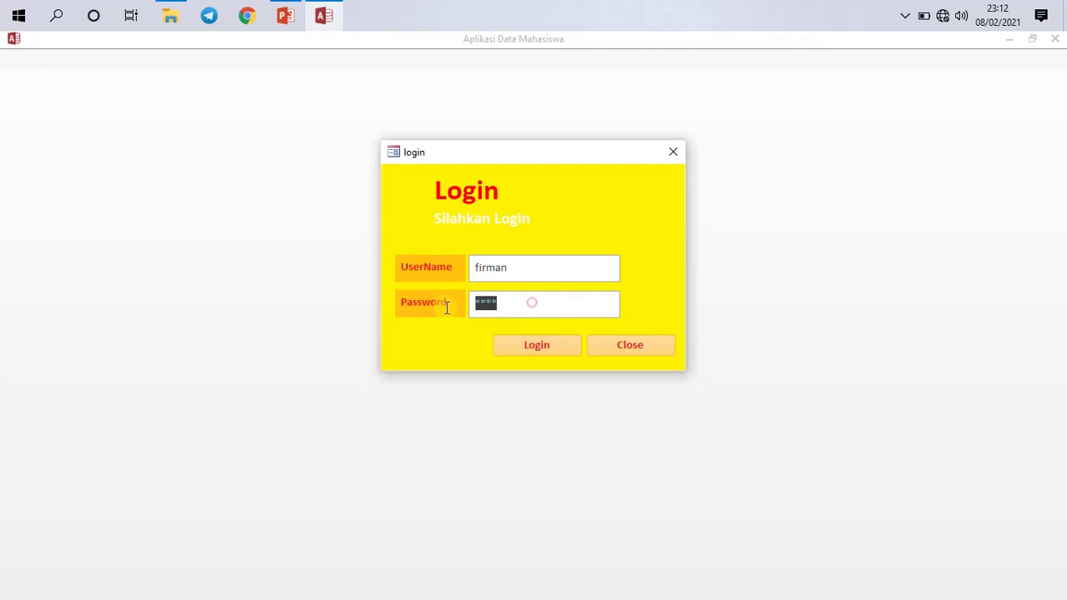
type("******")
left_click(542, 345)
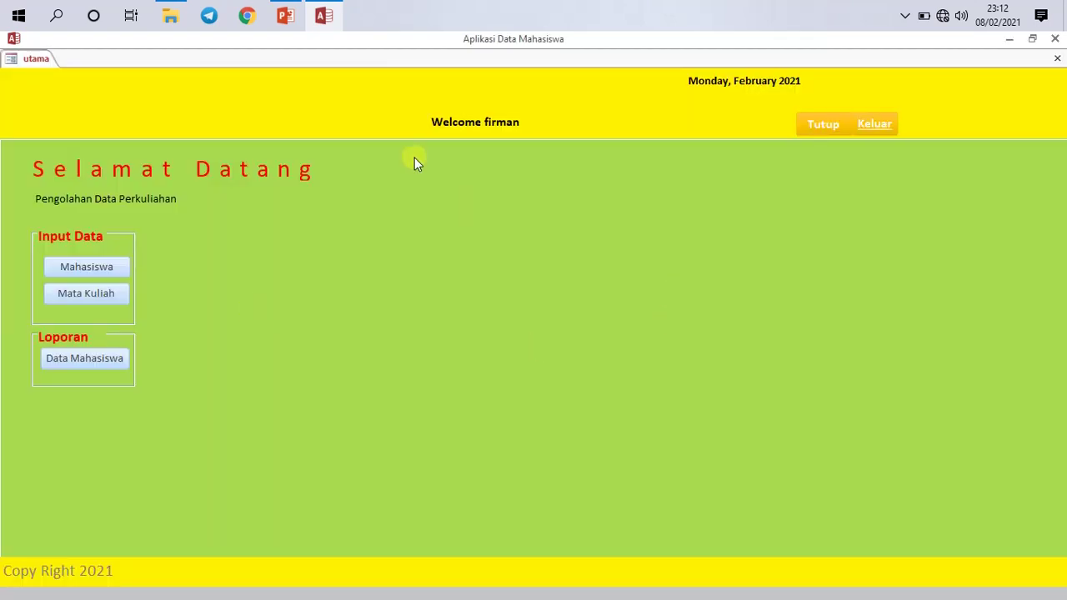
left_click(879, 127)
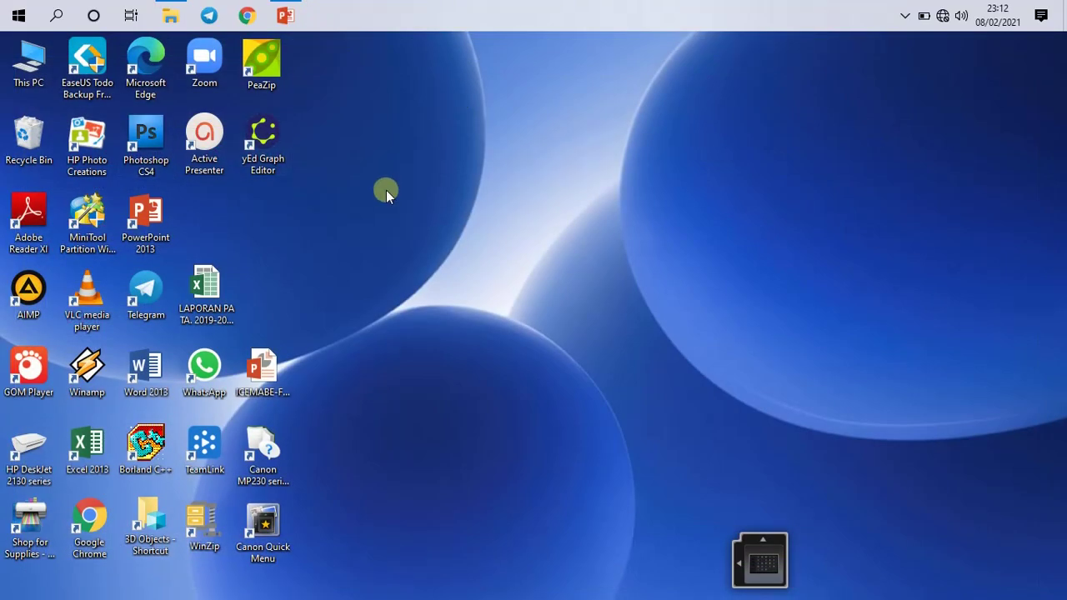
Switch to the pert.15 presentation in PowerPoint and start the slide show from the closing slide 3.
left_click(296, 19)
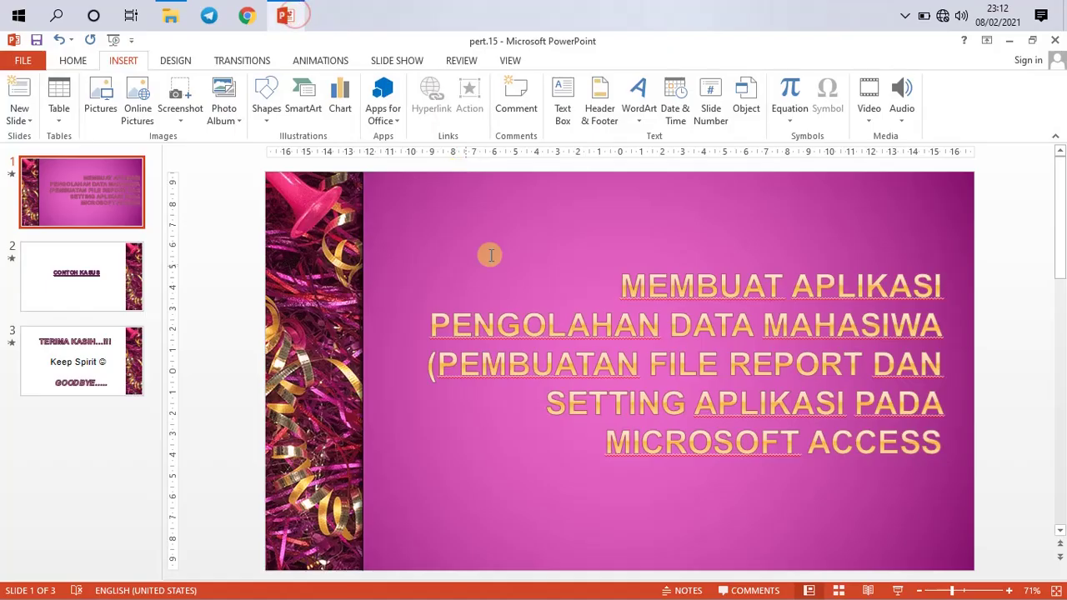
left_click(100, 357)
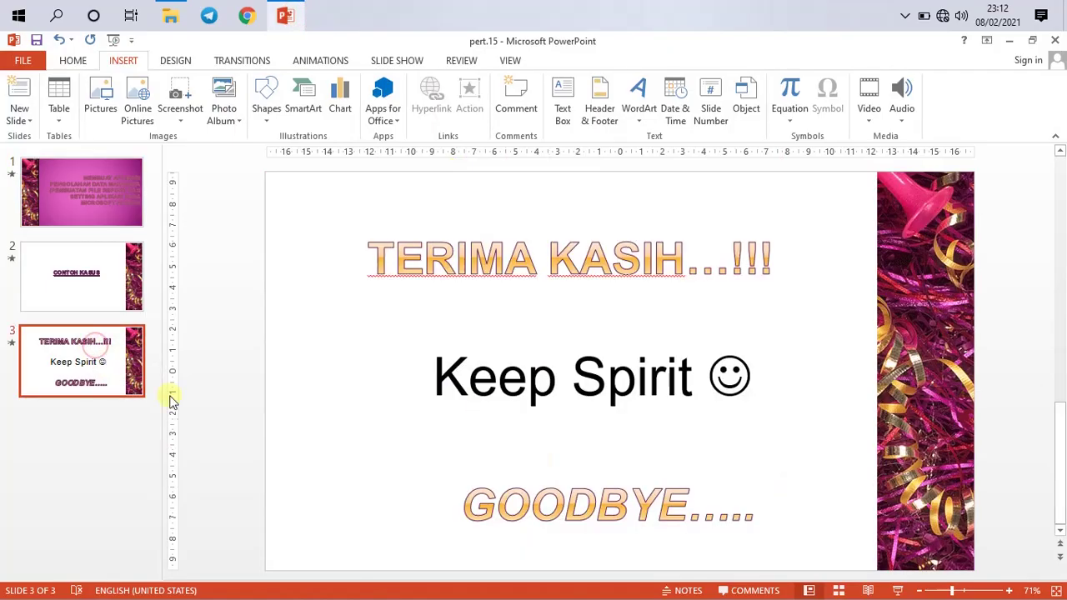
left_click(900, 590)
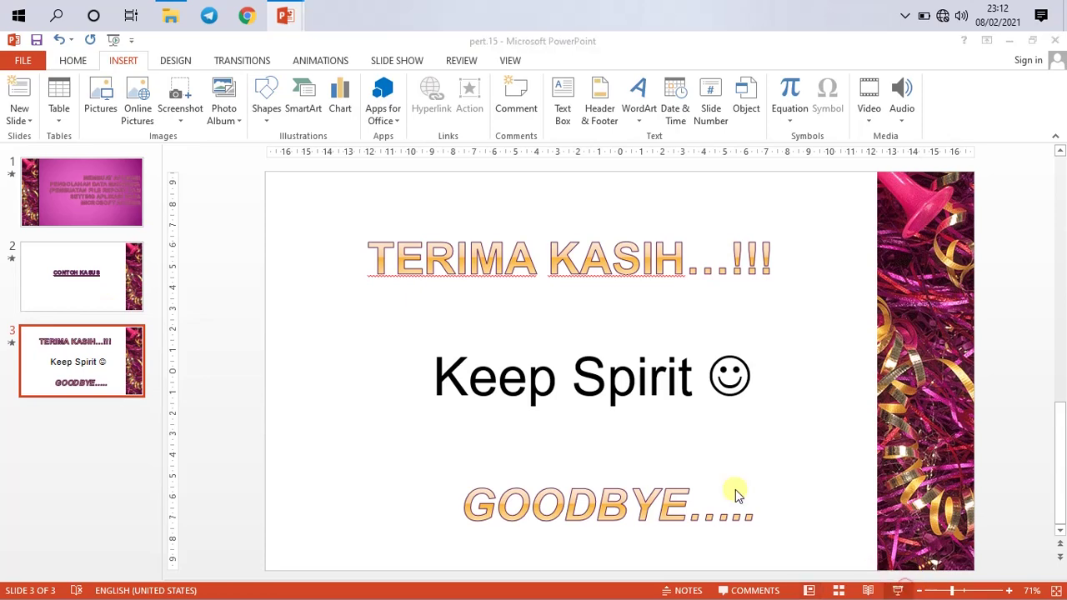